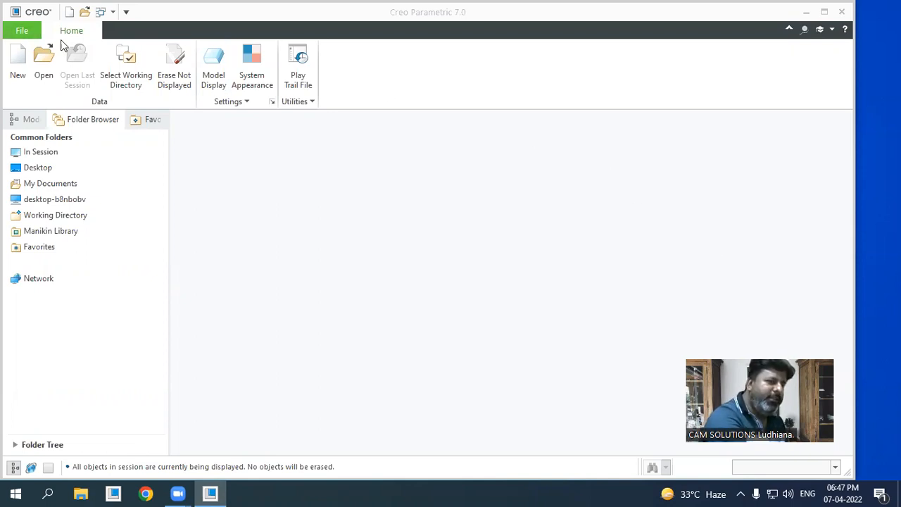
# - Create a new solid part named prt0001 with the default template and check which template file was used
pyautogui.click(19, 64)
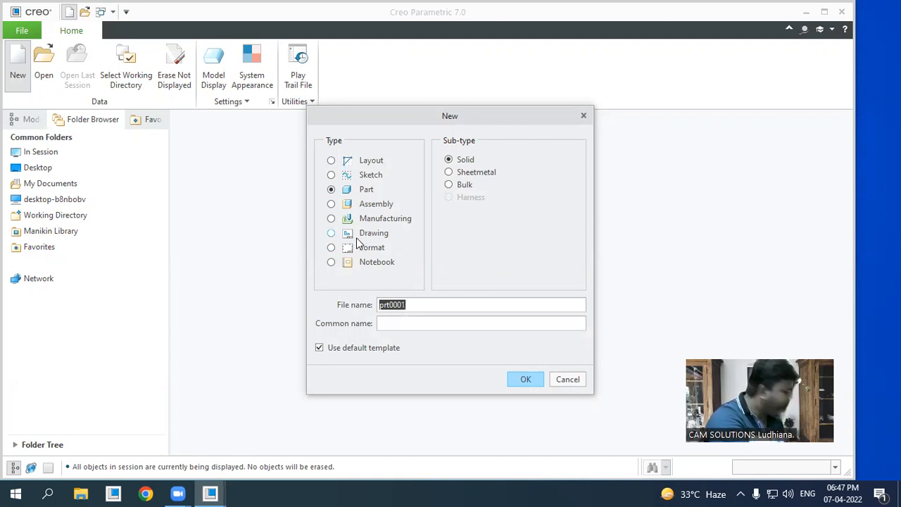
pyautogui.click(345, 192)
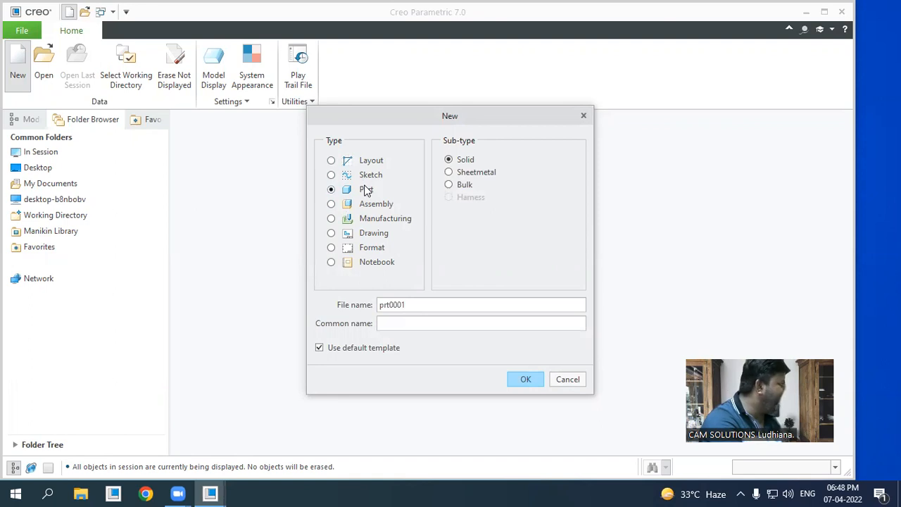
pyautogui.click(418, 300)
pyautogui.doubleClick(418, 300)
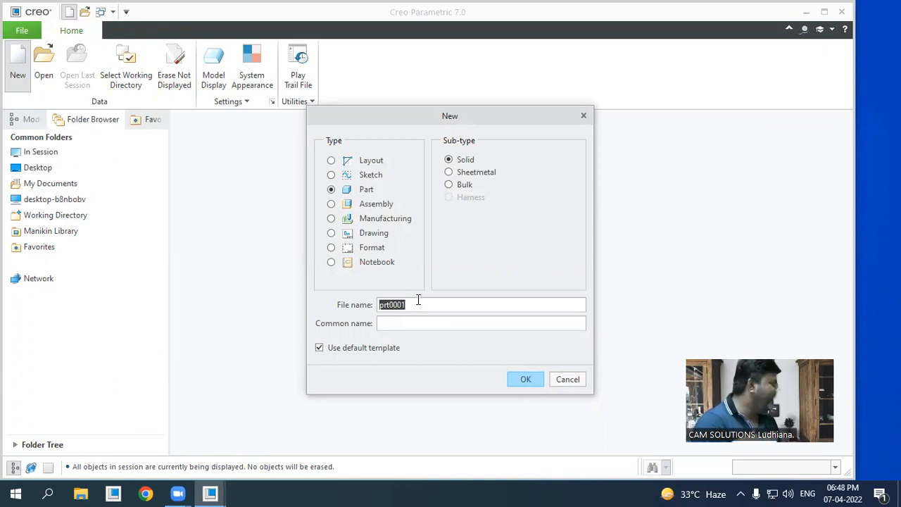
pyautogui.click(399, 322)
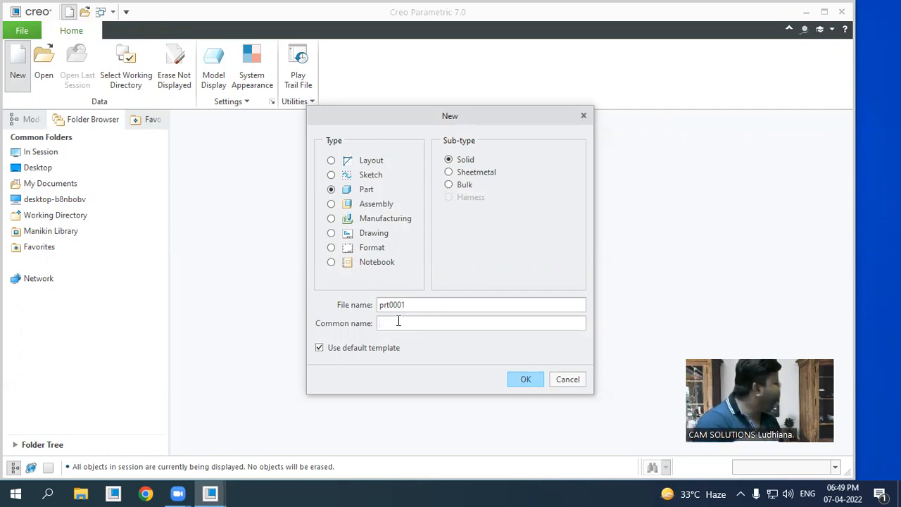
pyautogui.click(398, 321)
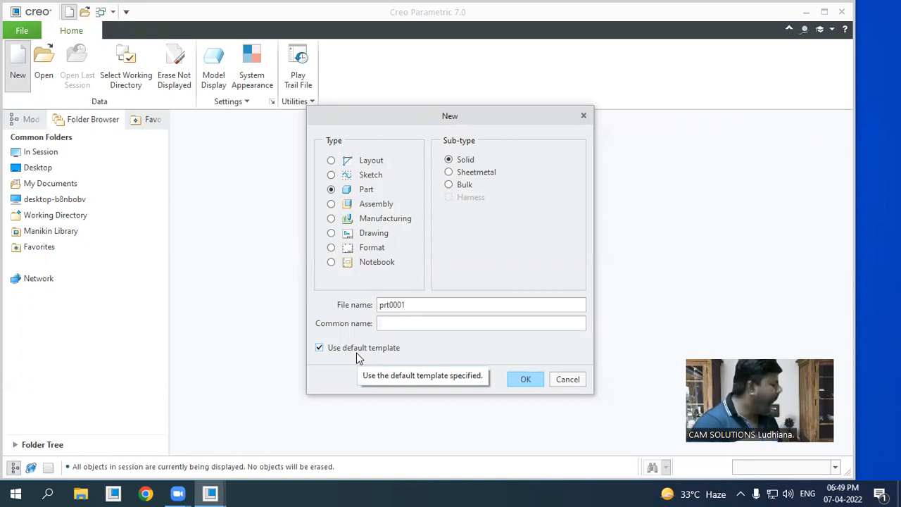
pyautogui.click(519, 383)
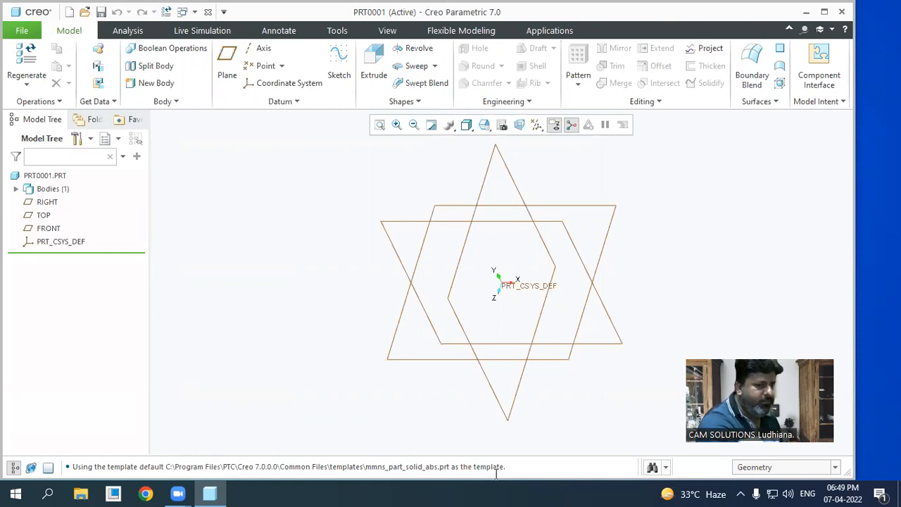
pyautogui.moveTo(440, 467); pyautogui.dragTo(365, 471)
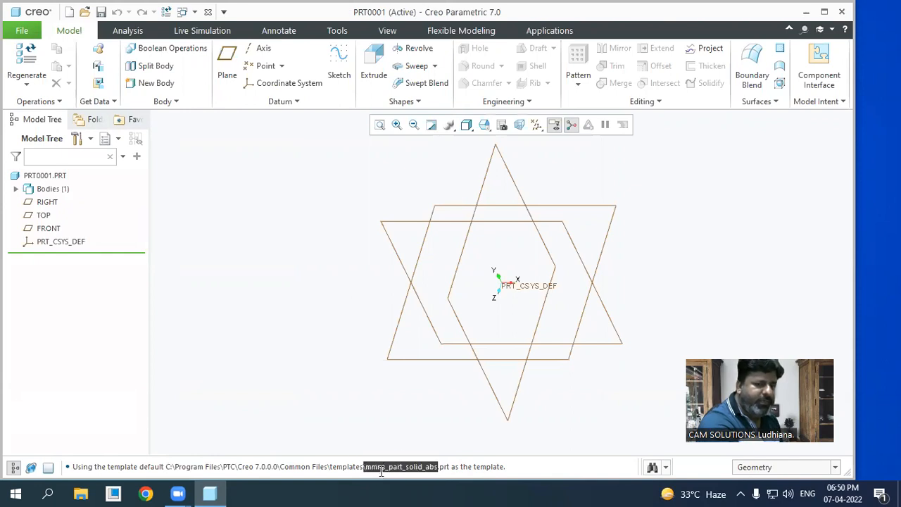
# - Create another solid part without the default template option, choosing the mmns_part_solid_abs template
pyautogui.click(69, 12)
pyautogui.click(319, 348)
pyautogui.click(525, 380)
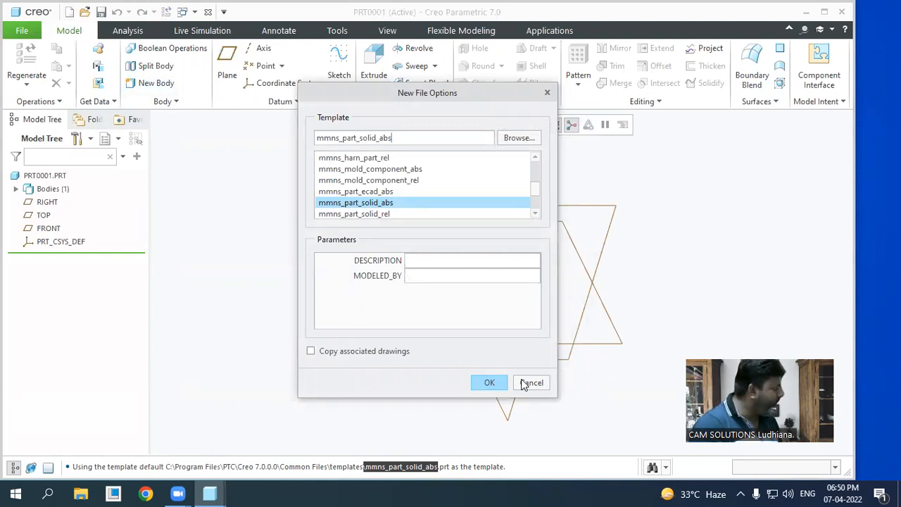
pyautogui.click(375, 215)
pyautogui.scroll(-1, 395, 218)
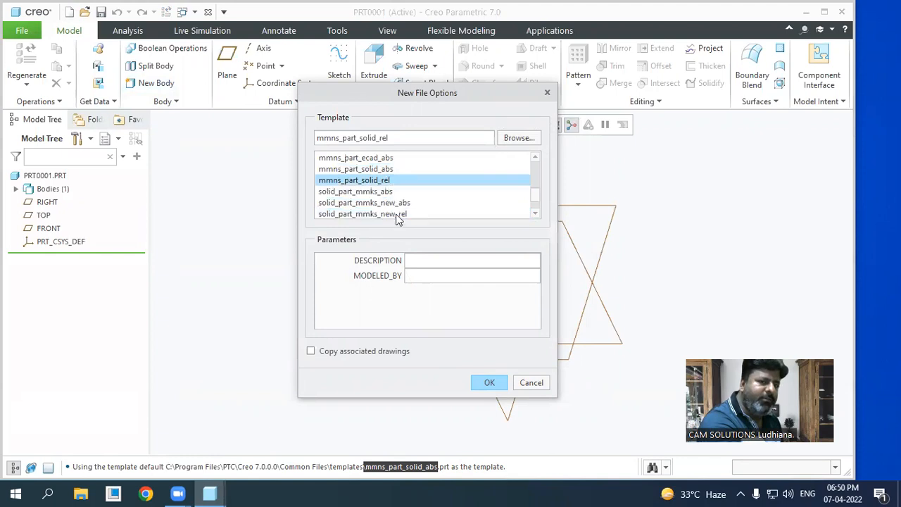
pyautogui.click(387, 170)
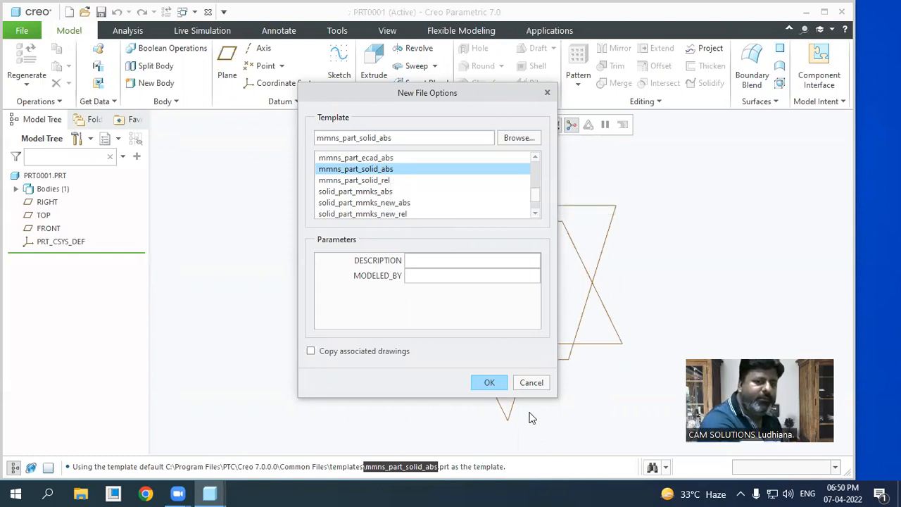
pyautogui.click(490, 385)
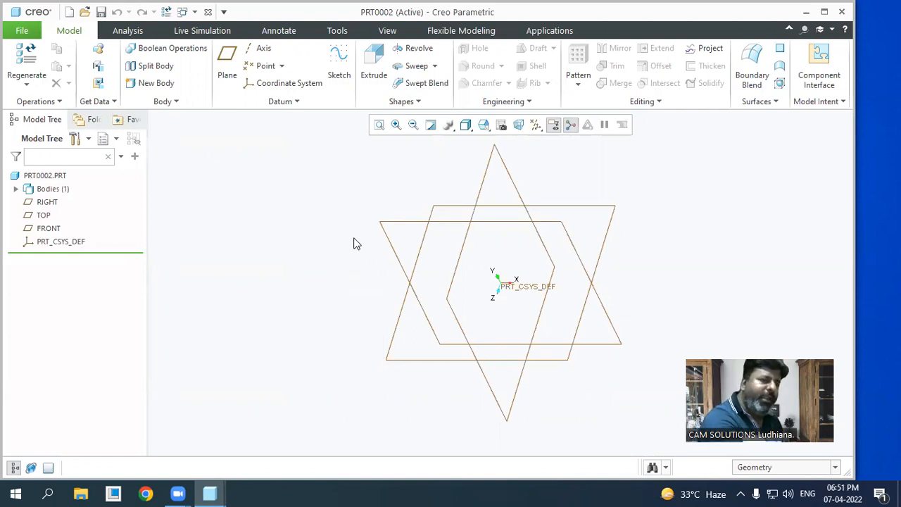
# - Examine the RIGHT, TOP and FRONT datum planes and the default coordinate system of the new part
pyautogui.click(44, 202)
pyautogui.click(42, 215)
pyautogui.click(43, 242)
pyautogui.click(311, 252)
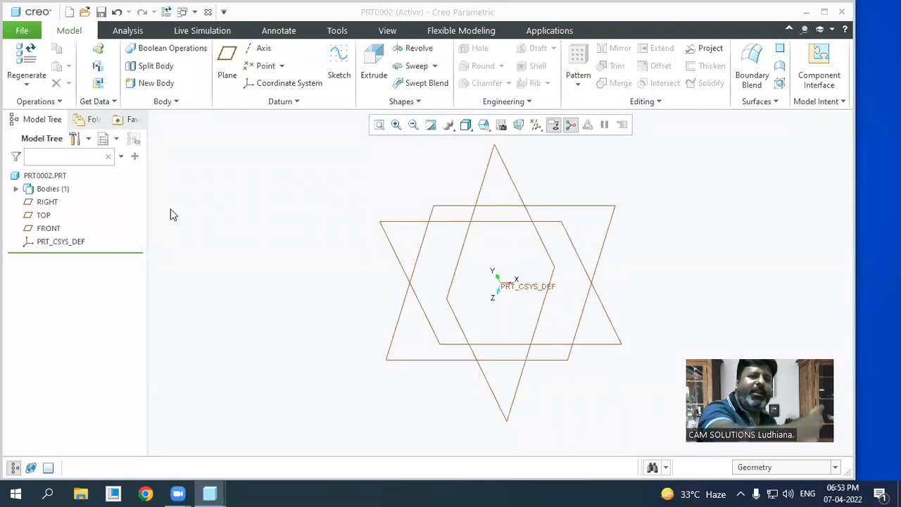
pyautogui.click(47, 203)
pyautogui.click(43, 215)
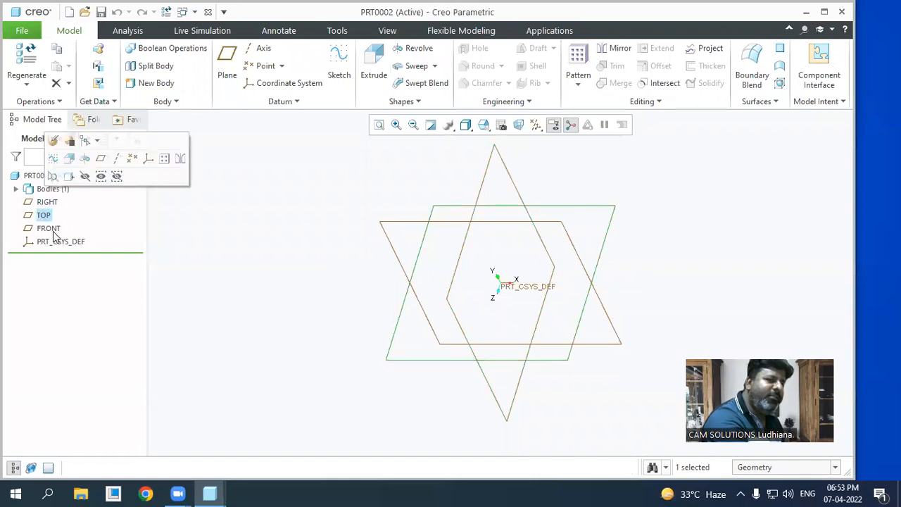
pyautogui.click(51, 229)
pyautogui.click(314, 331)
pyautogui.moveTo(397, 272); pyautogui.dragTo(249, 300, button='middle')
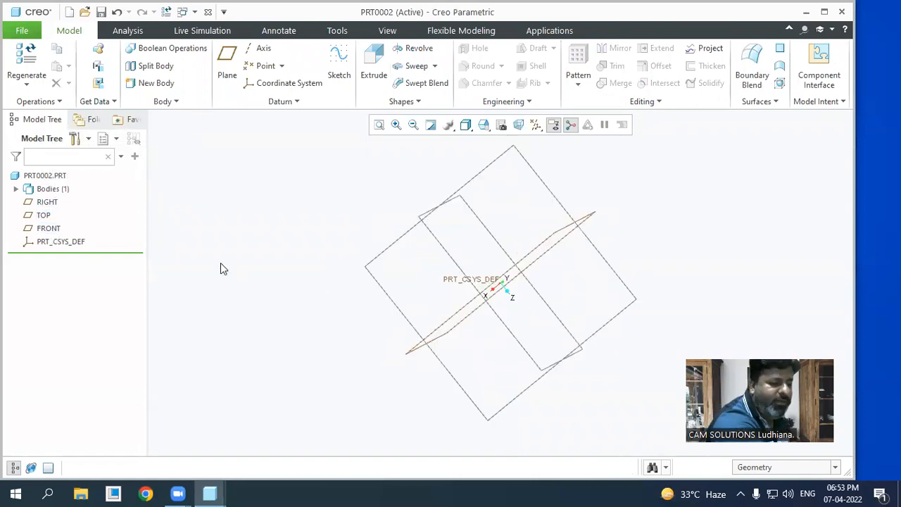
pyautogui.hotkey('ctrl', 'd')
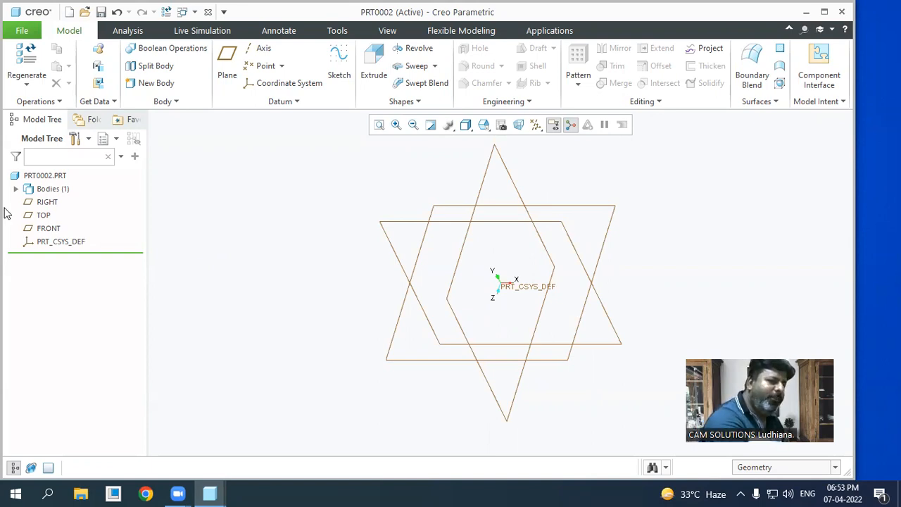
pyautogui.click(45, 203)
pyautogui.click(44, 216)
pyautogui.click(48, 229)
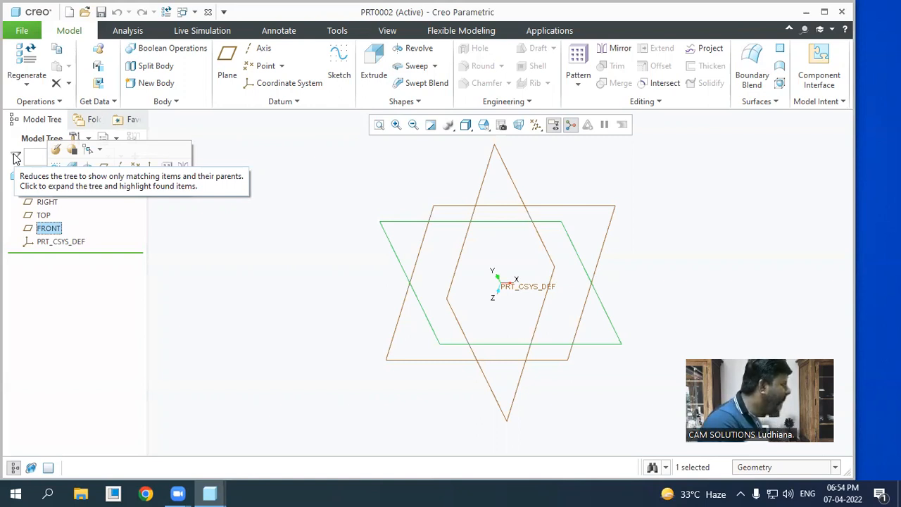
# - Browse the in-session models, the Desktop, My Documents and its a1 folder for existing files without opening any
pyautogui.click(84, 12)
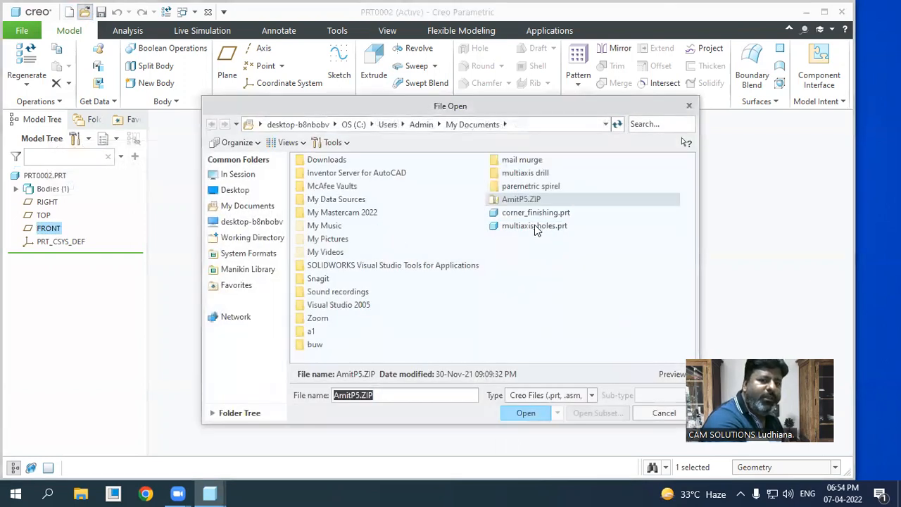
pyautogui.click(411, 282)
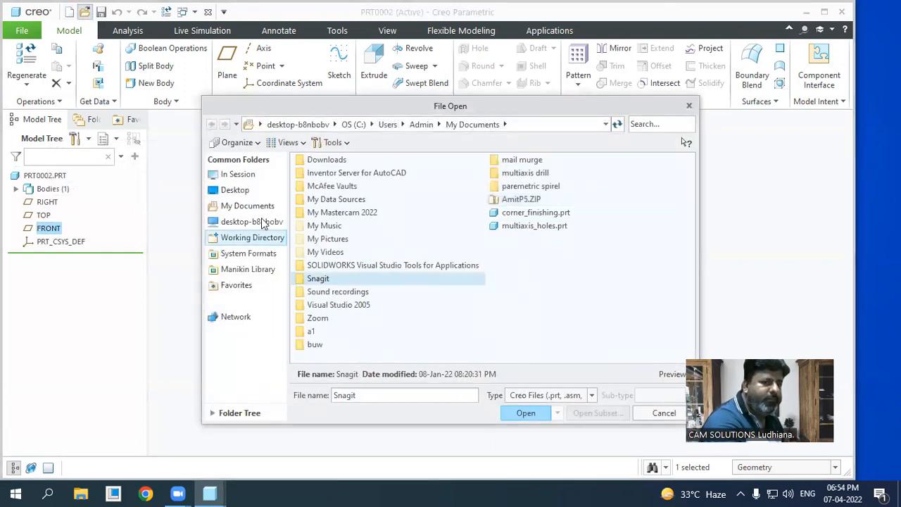
pyautogui.click(234, 189)
pyautogui.click(234, 178)
pyautogui.click(232, 205)
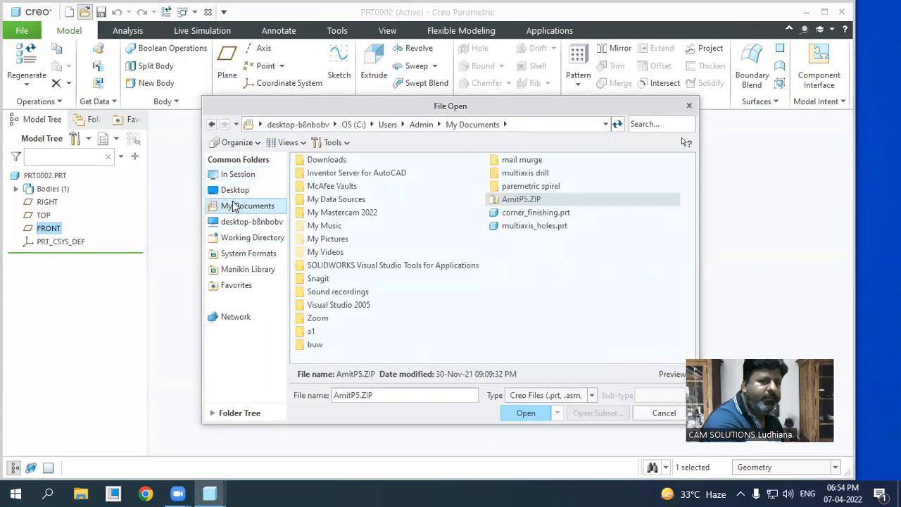
pyautogui.click(237, 177)
pyautogui.click(236, 189)
pyautogui.click(240, 205)
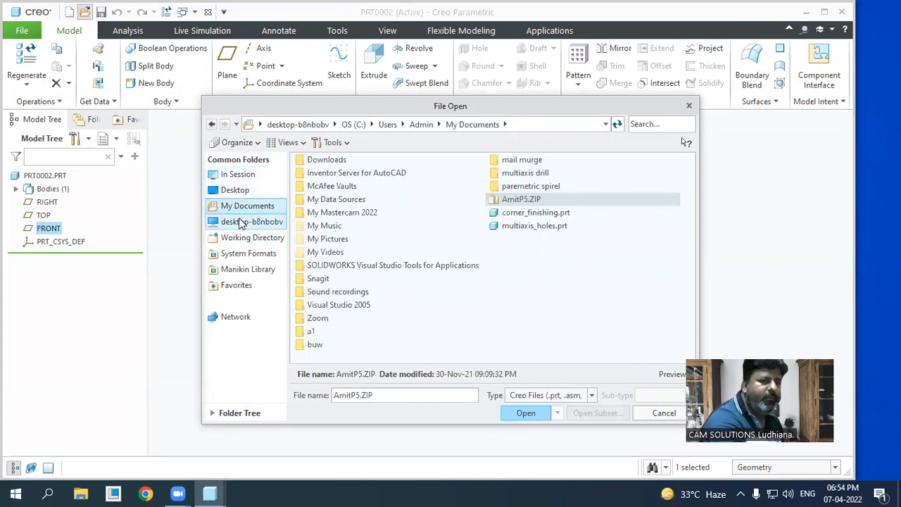
pyautogui.doubleClick(311, 331)
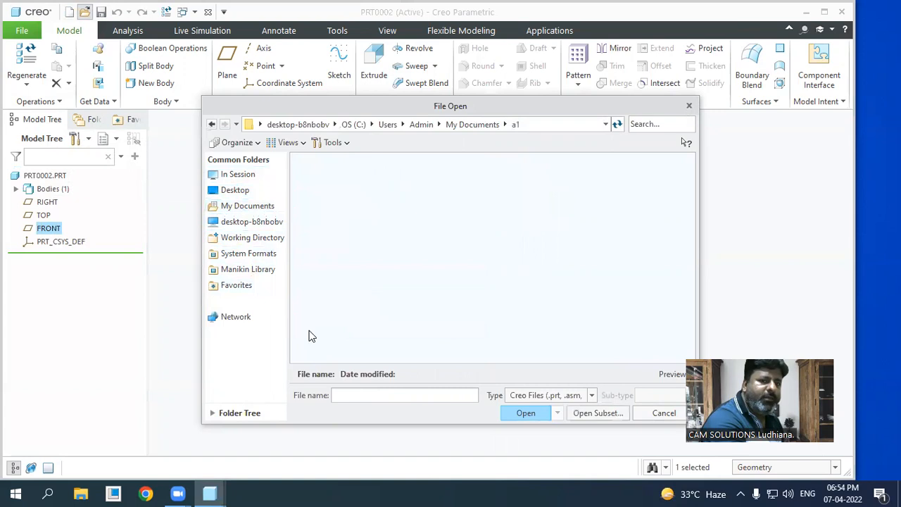
pyautogui.click(653, 417)
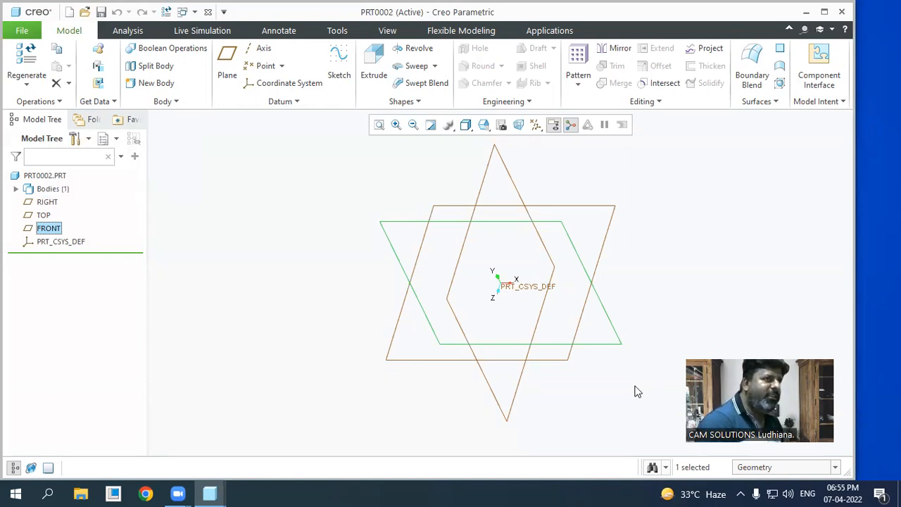
# - Start a sketch on the FRONT plane with RIGHT as the right-facing reference and orient the view parallel to the screen
pyautogui.click(233, 274)
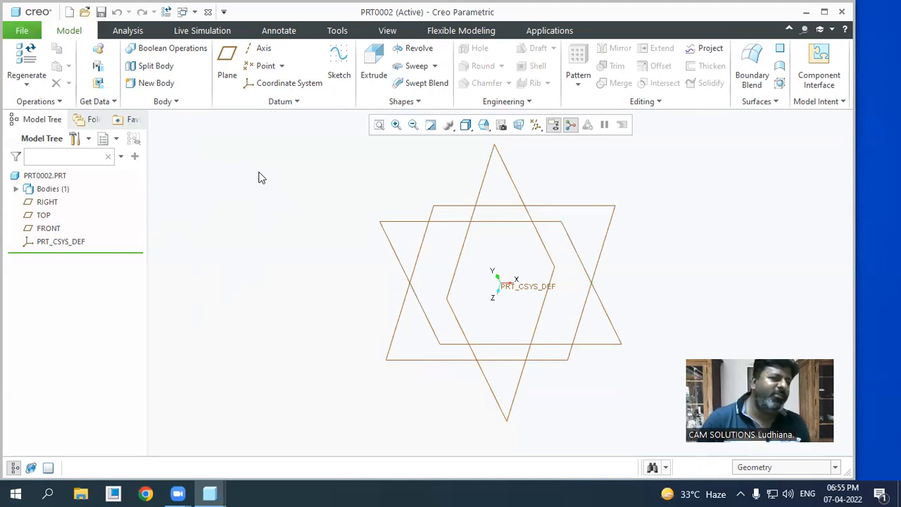
pyautogui.click(326, 59)
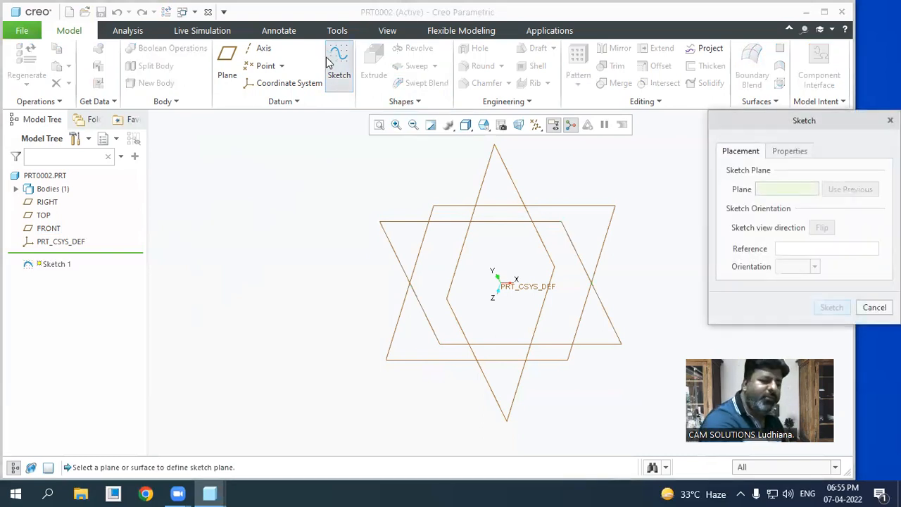
pyautogui.click(403, 229)
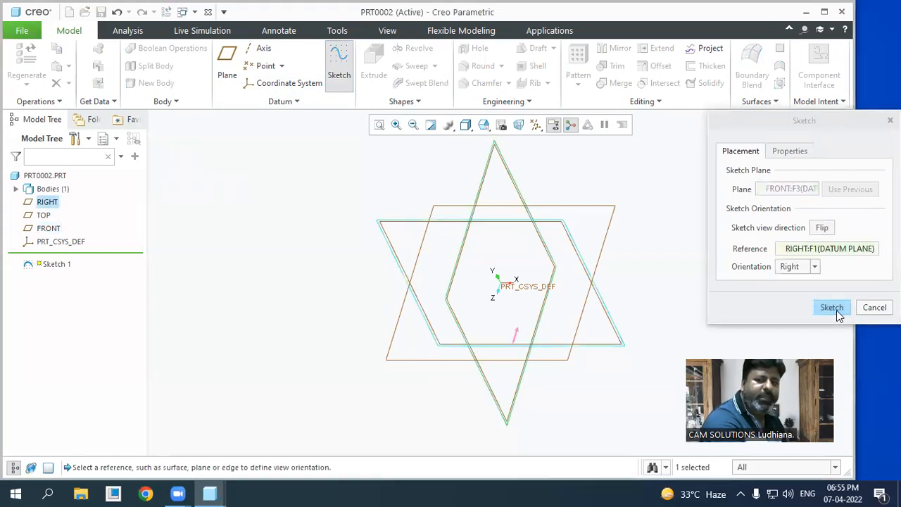
pyautogui.click(832, 308)
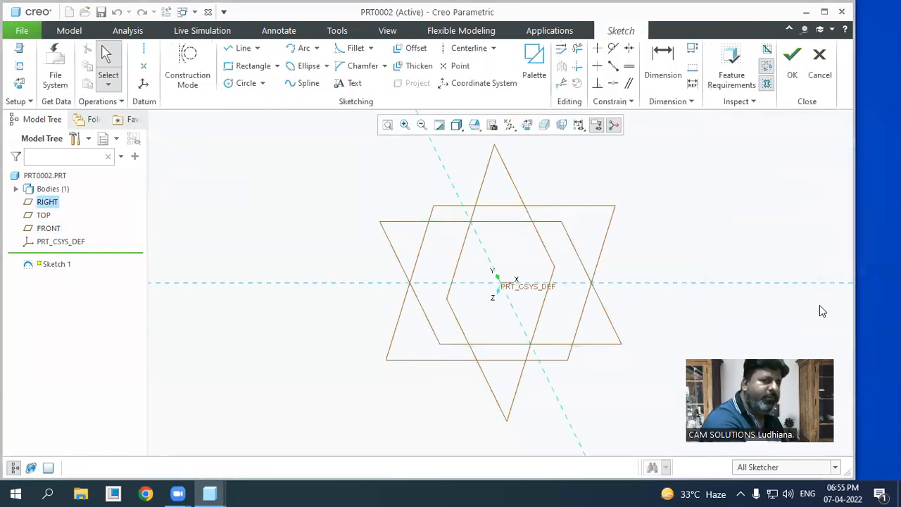
pyautogui.click(528, 126)
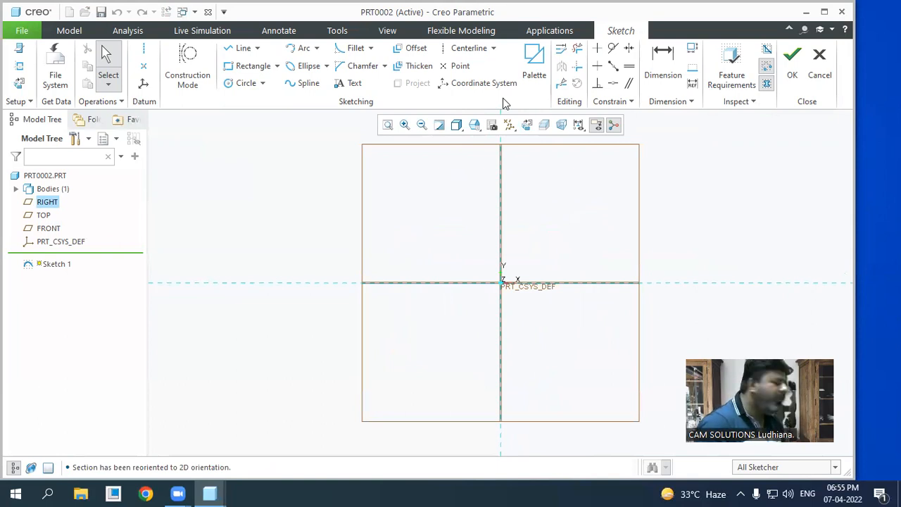
# - Sketch a closed seven-line profile from the origin, about 315 mm wide and 169 mm high, stepped down and slanted toward positive X
pyautogui.click(240, 49)
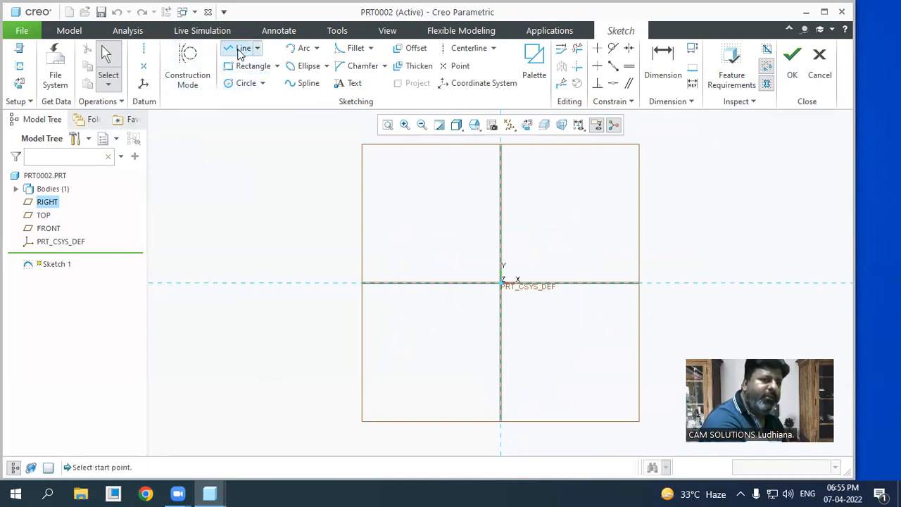
pyautogui.click(501, 282)
pyautogui.click(673, 282)
pyautogui.click(673, 241)
pyautogui.click(618, 240)
pyautogui.click(601, 190)
pyautogui.click(541, 191)
pyautogui.click(500, 212)
pyautogui.click(501, 282)
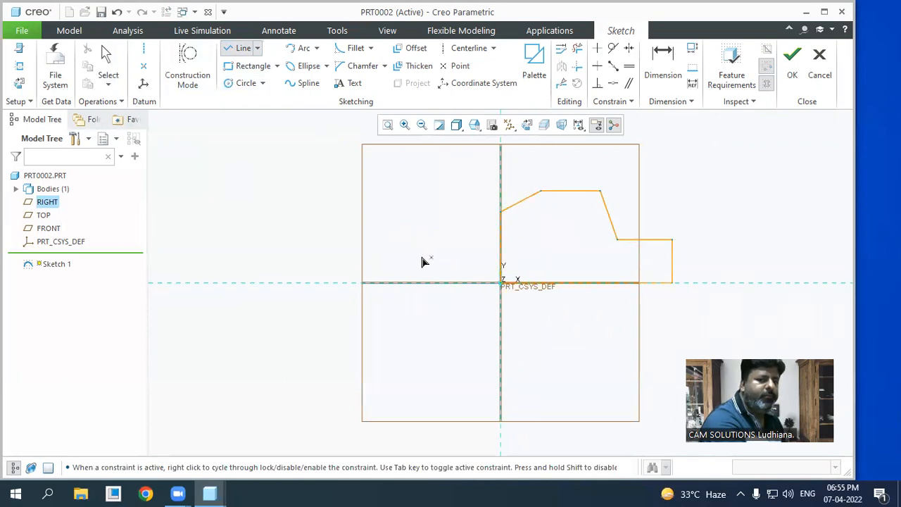
pyautogui.middleClick(284, 240)
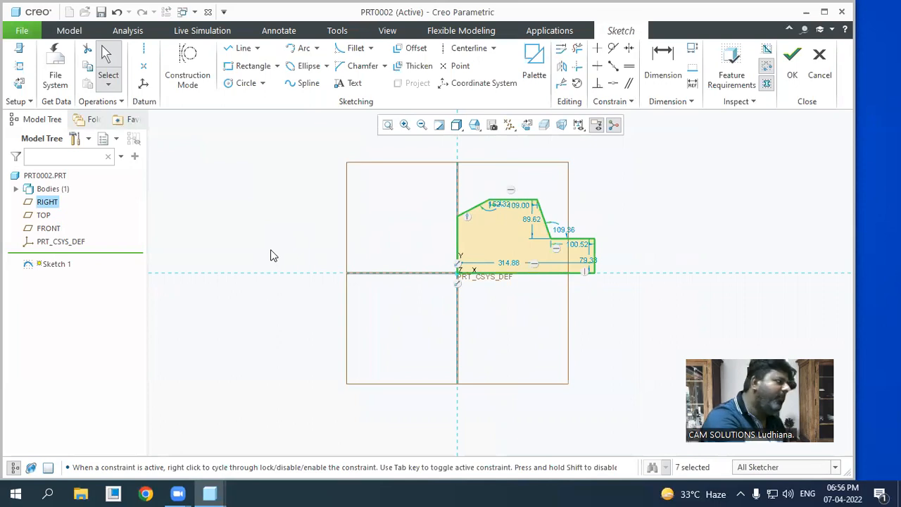
# - Set the profile's base length to 350 and place that dimension below the base line
pyautogui.scroll(2, 271, 261)
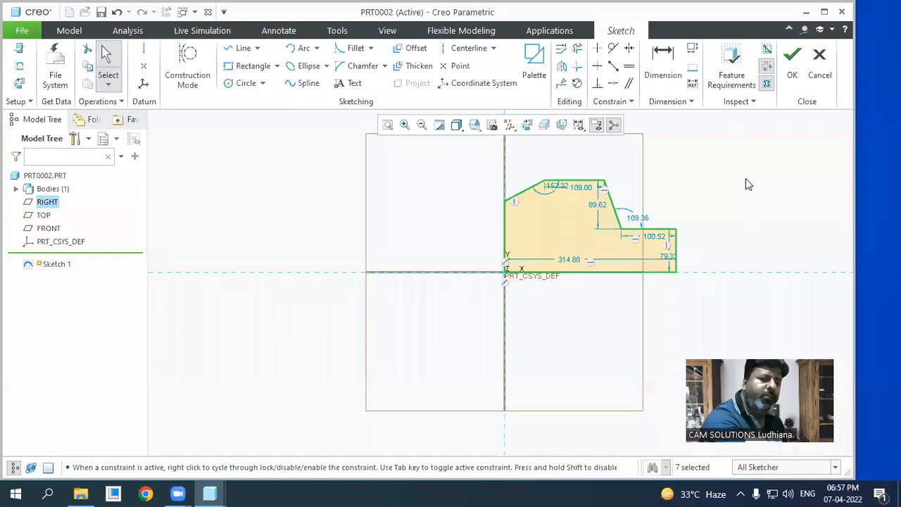
pyautogui.scroll(5, 745, 180)
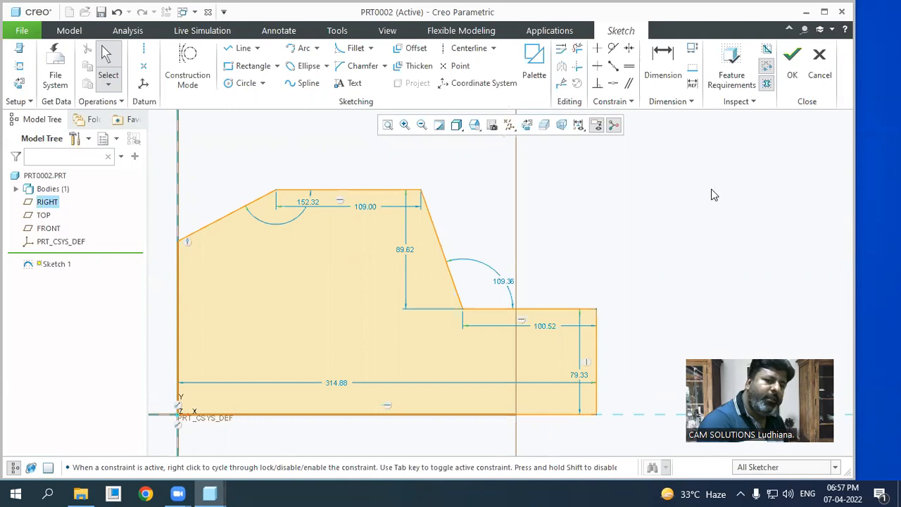
pyautogui.scroll(3, 668, 217)
pyautogui.scroll(-2, 652, 234)
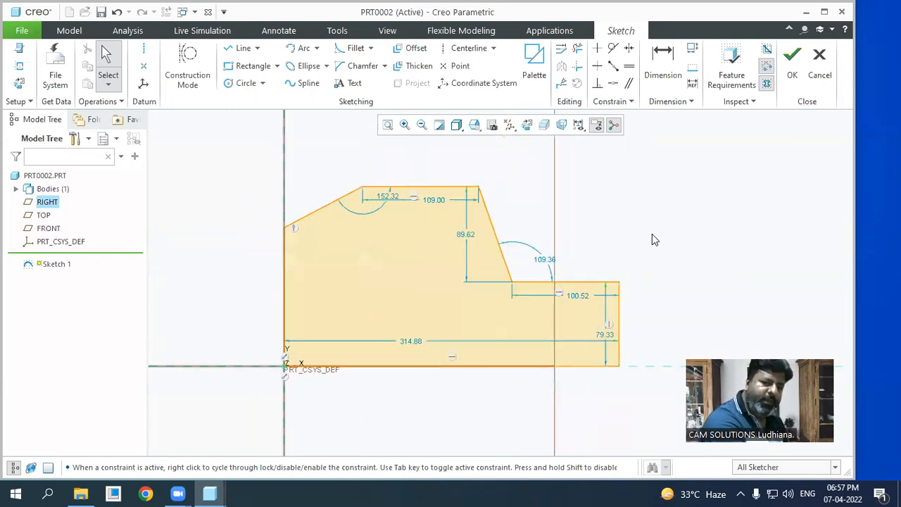
pyautogui.doubleClick(419, 342)
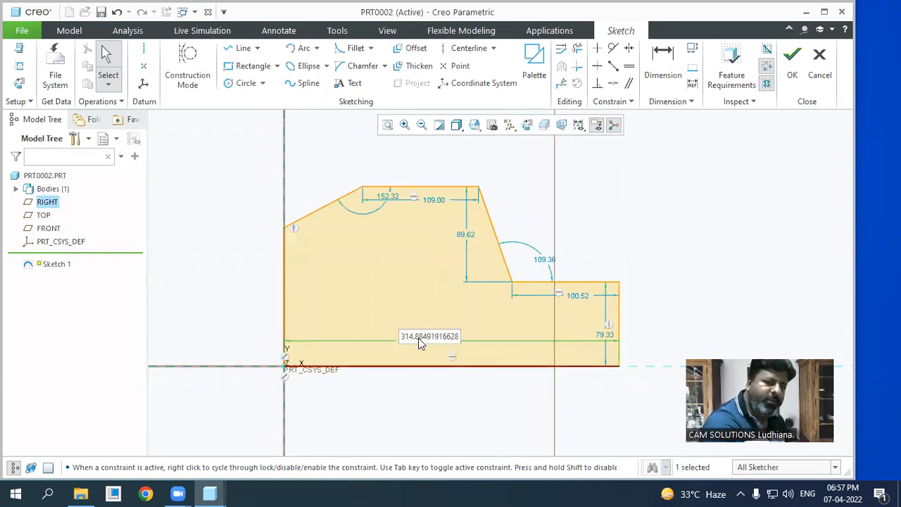
pyautogui.write('350')
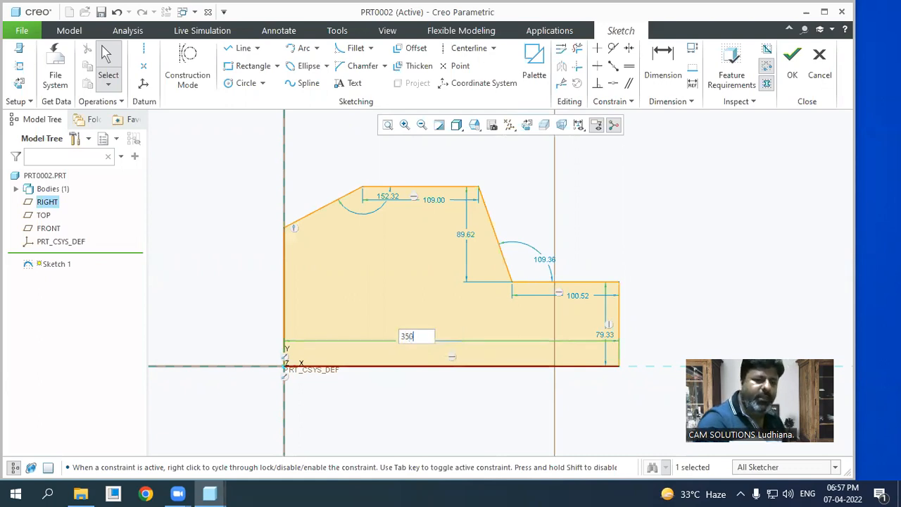
pyautogui.press('Return')
pyautogui.click(184, 244)
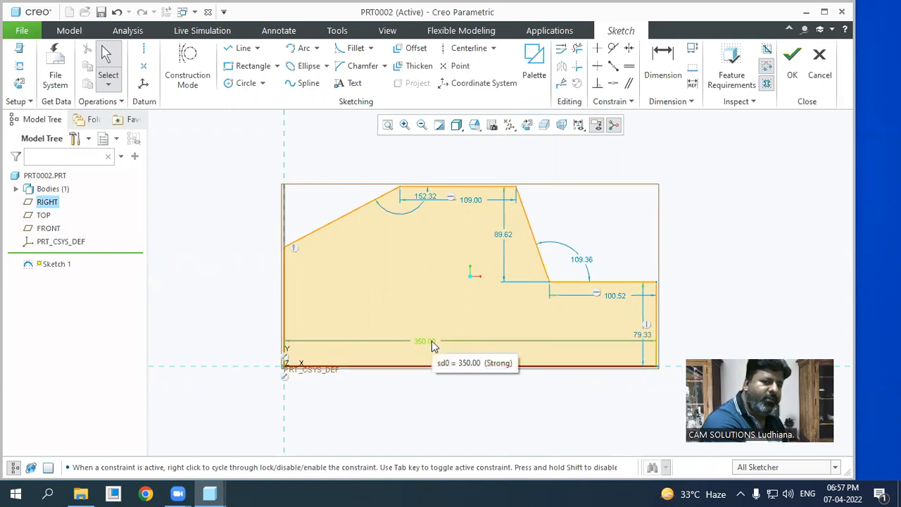
pyautogui.moveTo(431, 342); pyautogui.dragTo(422, 403)
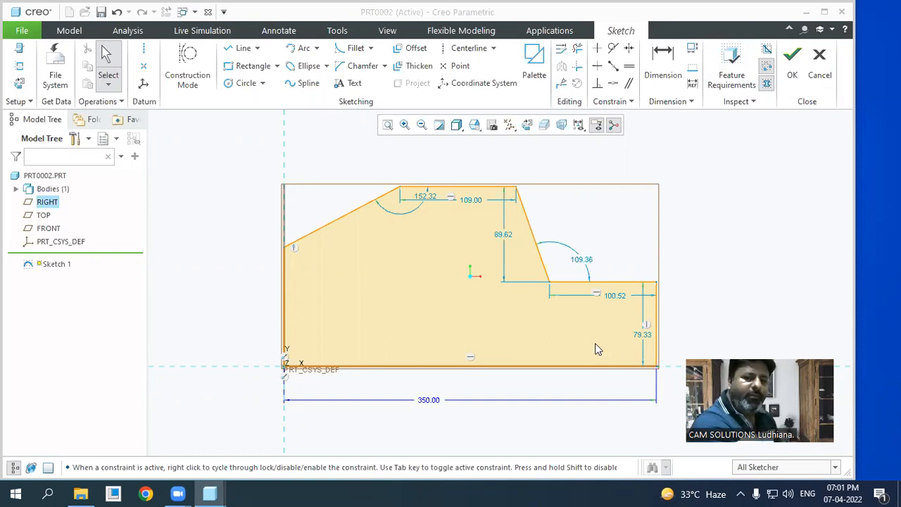
# - Set the height of the profile's right-hand vertical edge to 155
pyautogui.doubleClick(643, 335)
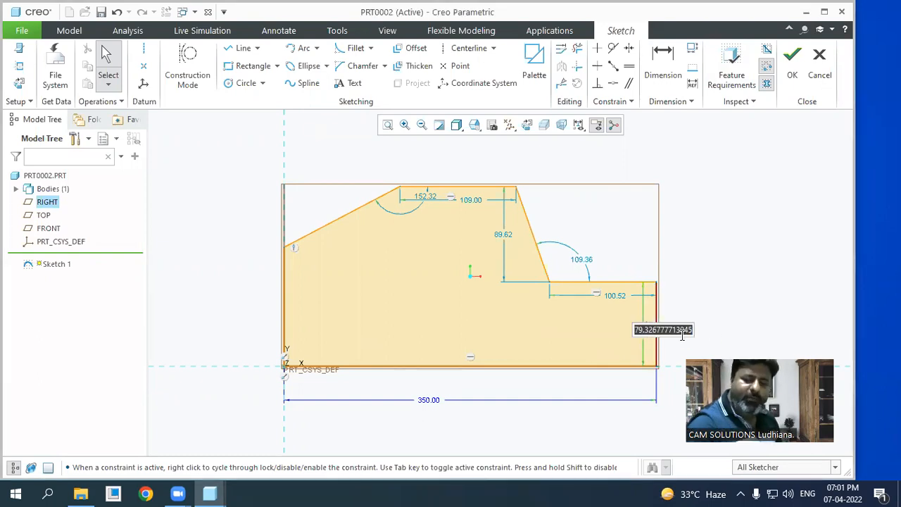
pyautogui.write('155')
pyautogui.press('Return')
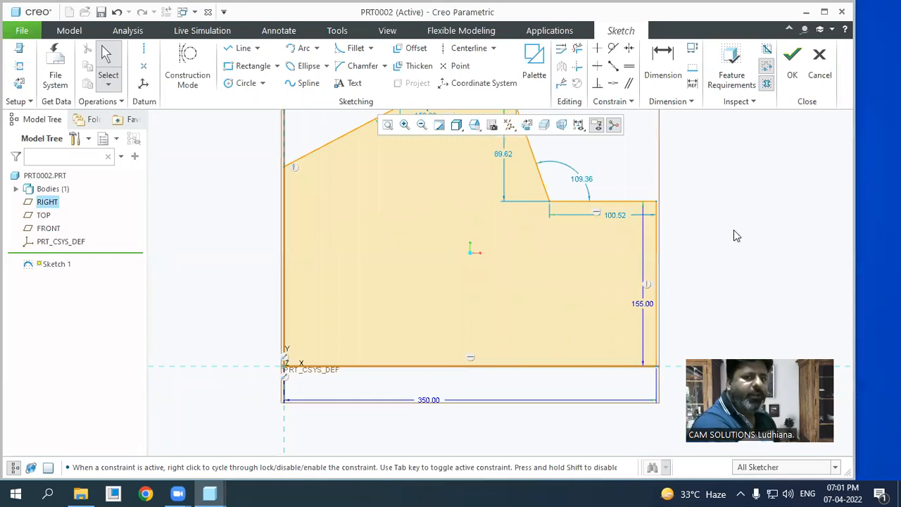
# - Dimension the vertical edge on the Y axis outside the profile with a height of 150
pyautogui.scroll(-3, 634, 243)
pyautogui.scroll(1, 638, 232)
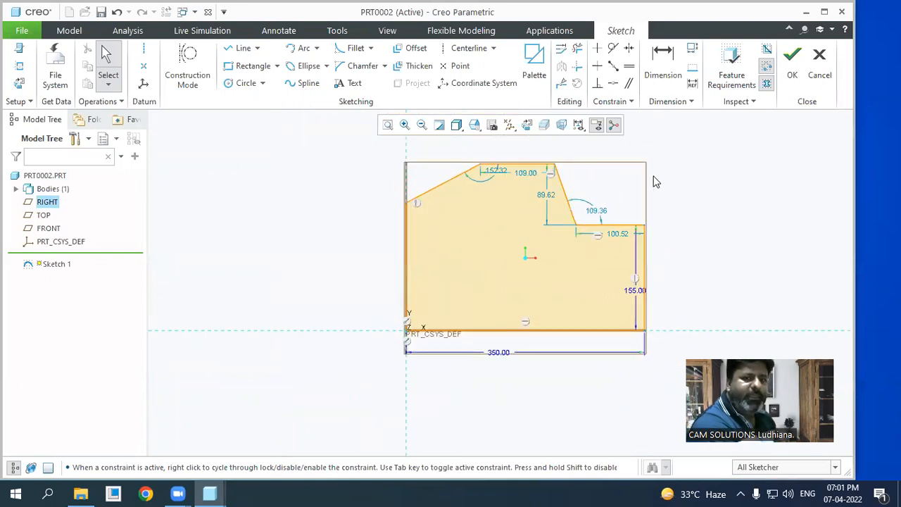
pyautogui.click(663, 65)
pyautogui.click(408, 238)
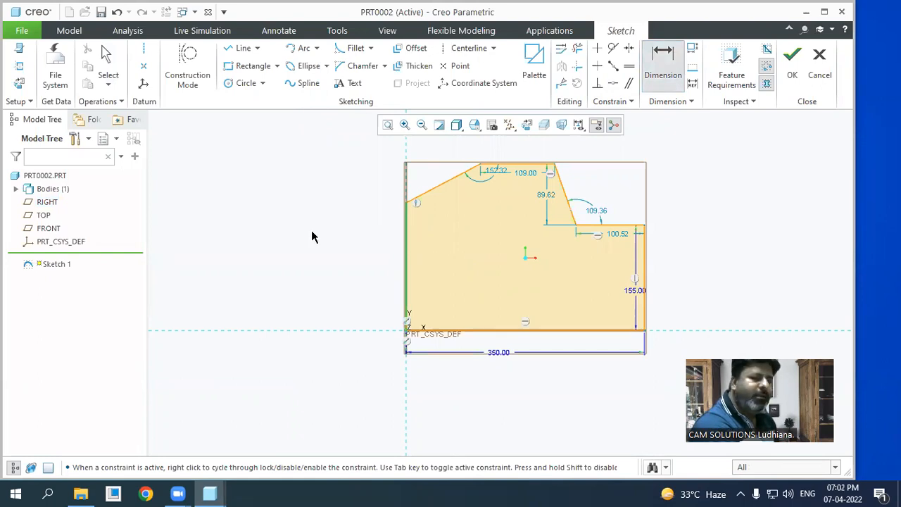
pyautogui.middleClick(343, 264)
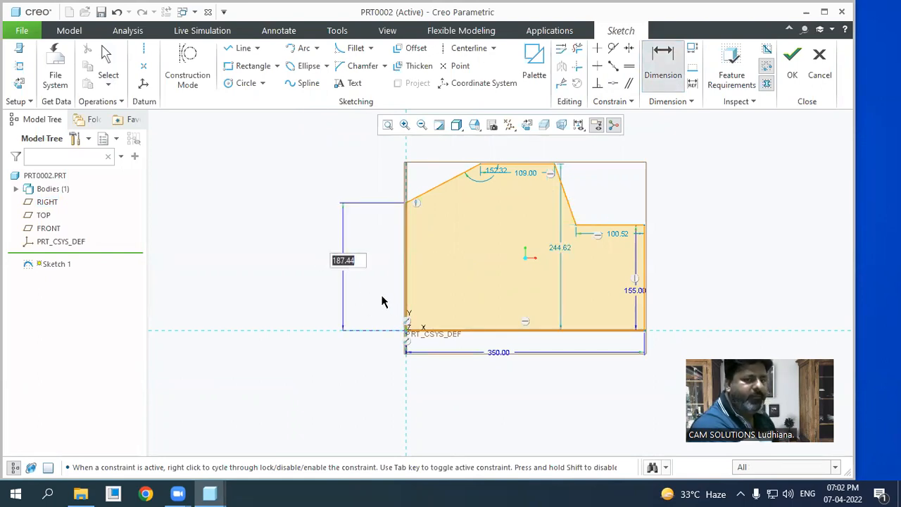
pyautogui.write('150')
pyautogui.press('Return')
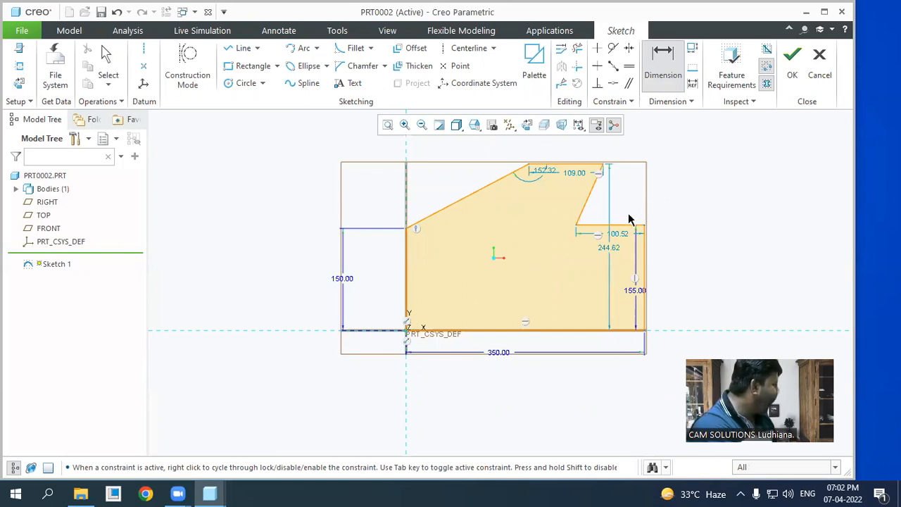
# - Change the height of the profile's vertical edge on the Y axis using the expression 140-35
pyautogui.doubleClick(344, 281)
pyautogui.write('150')
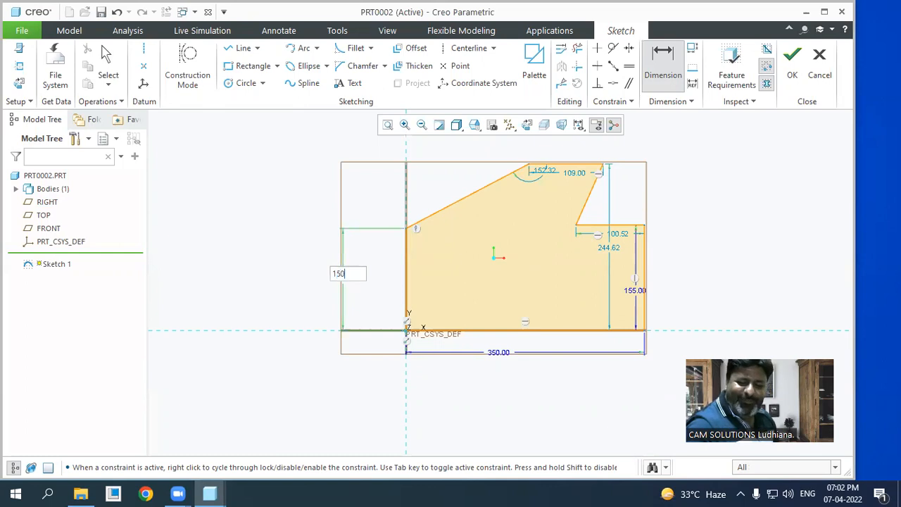
pyautogui.write('.00')
pyautogui.press('Return')
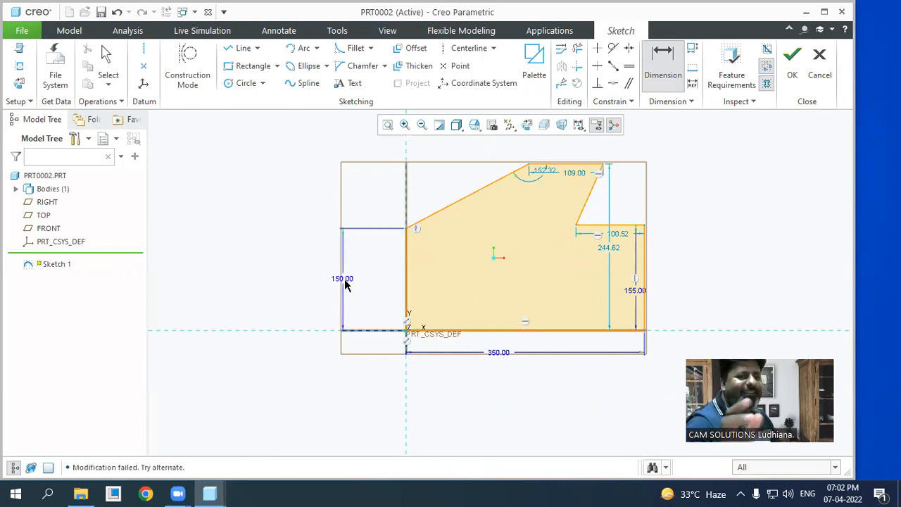
pyautogui.write('140')
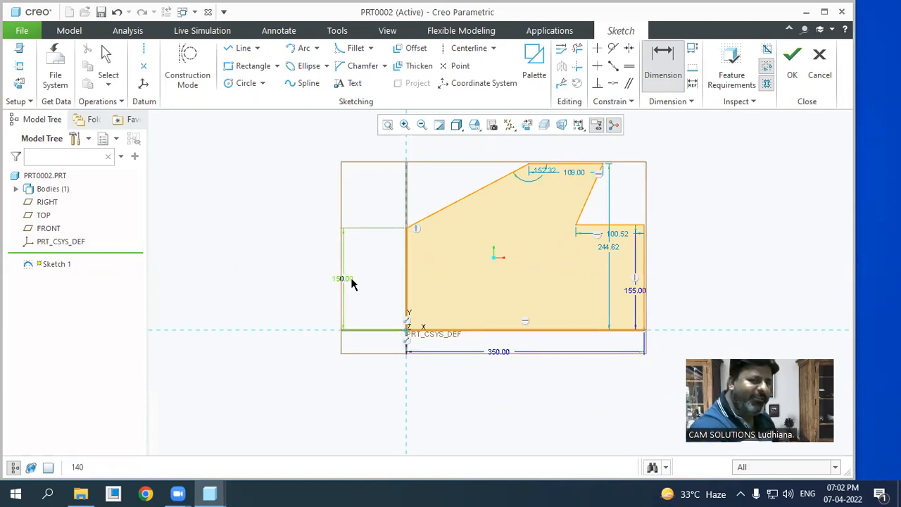
pyautogui.doubleClick(345, 281)
pyautogui.write('140')
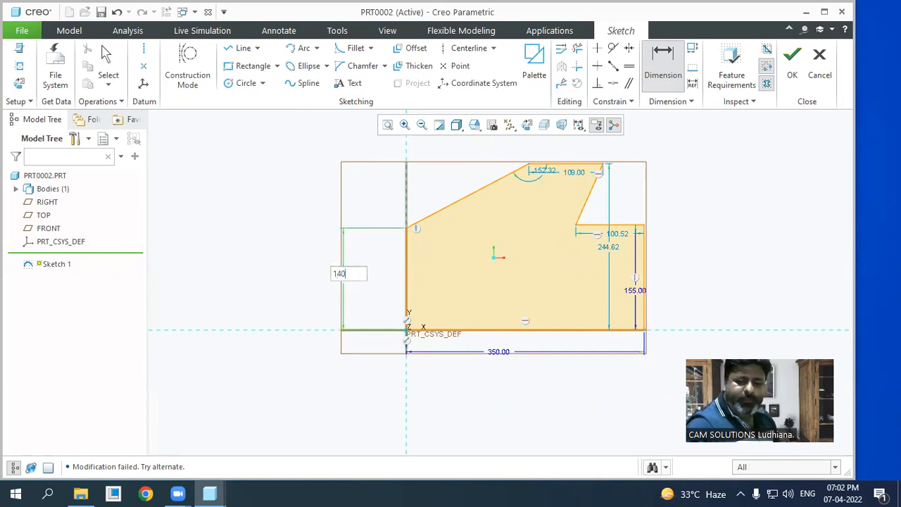
pyautogui.write('-35')
pyautogui.press('Return')
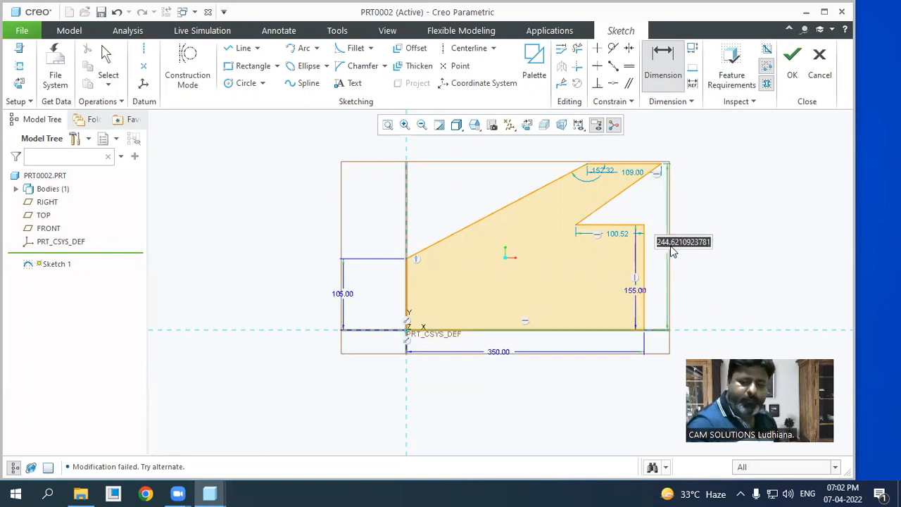
# - Set the profile's overall height with the expression 530-354
pyautogui.write('5')
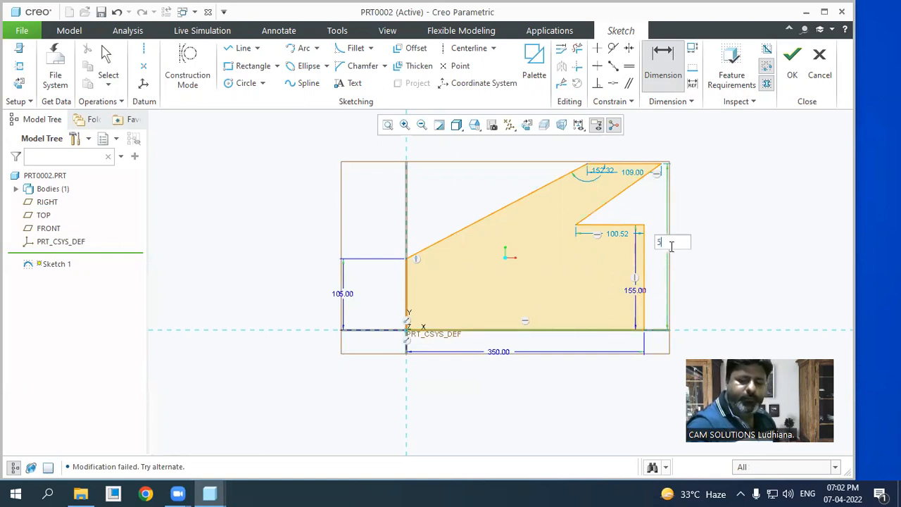
pyautogui.write('30')
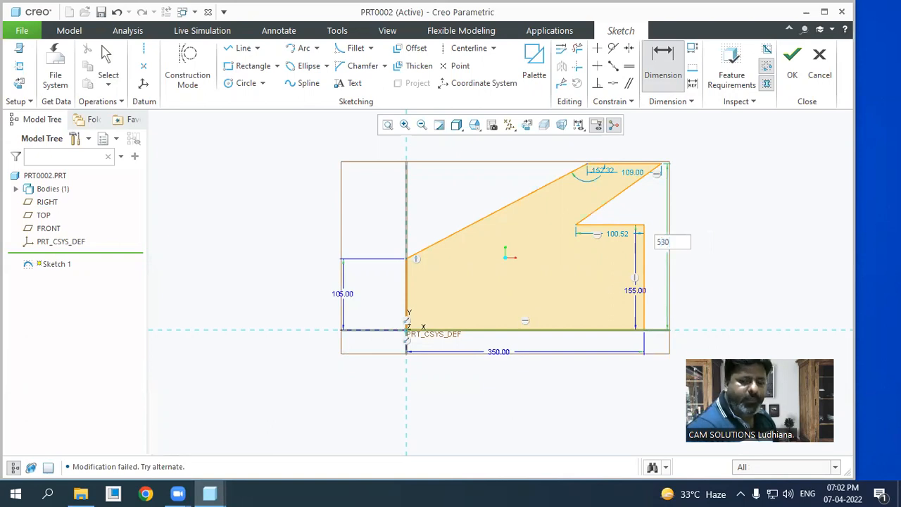
pyautogui.write('-354')
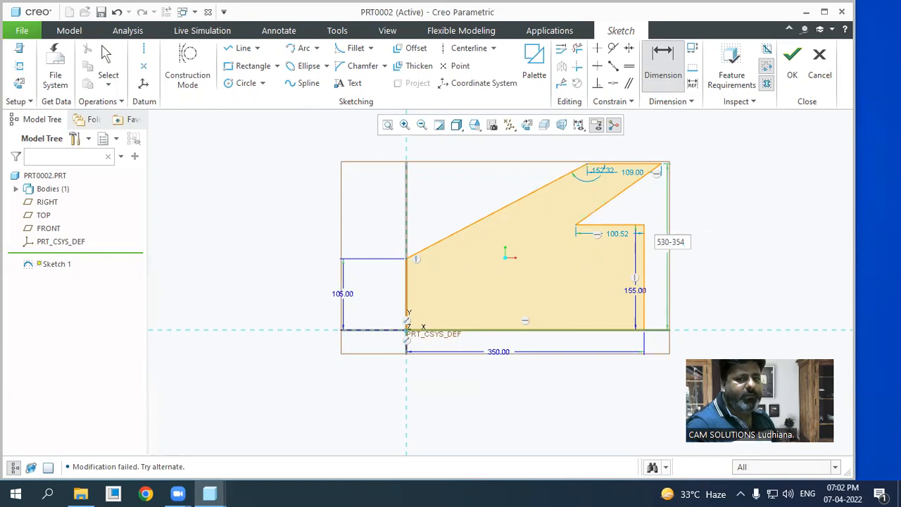
pyautogui.press('Return')
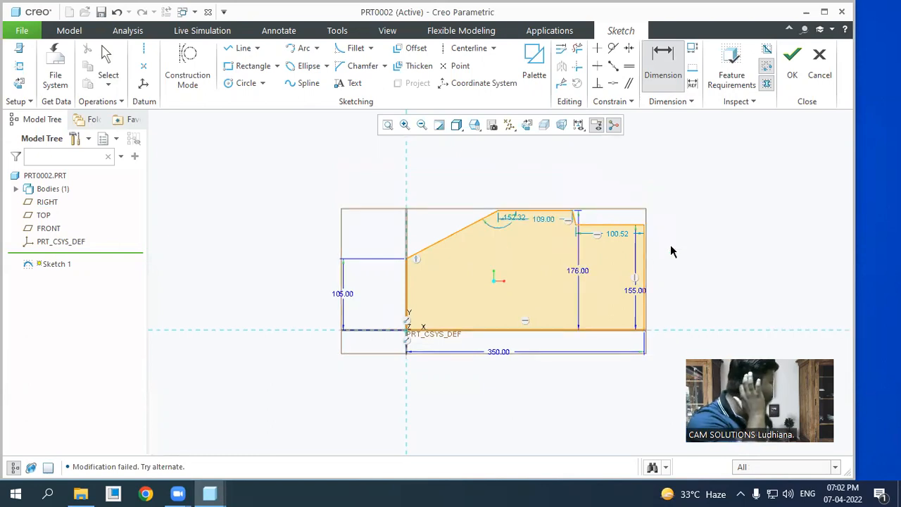
# - Drive the length of the top horizontal edge with the relation sd7+23 and accept adding the relation
pyautogui.click(351, 296)
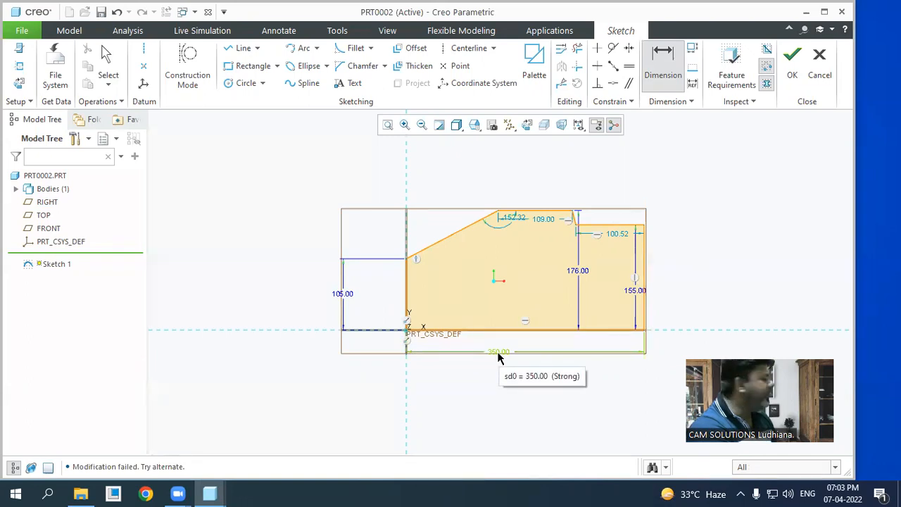
pyautogui.doubleClick(549, 224)
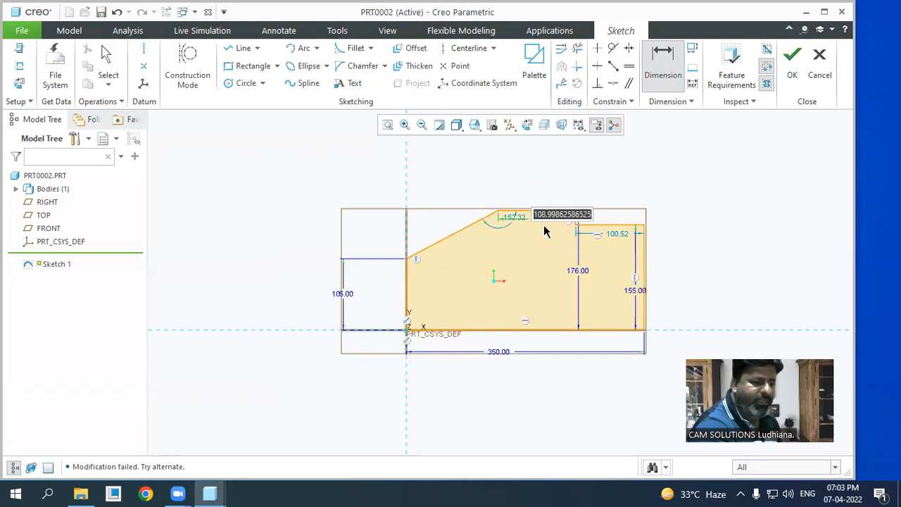
pyautogui.write('5d')
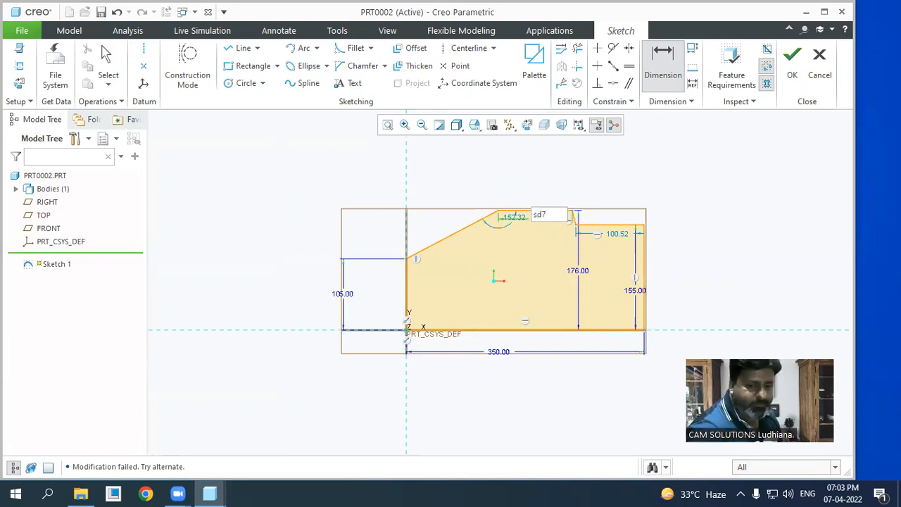
pyautogui.write('7+')
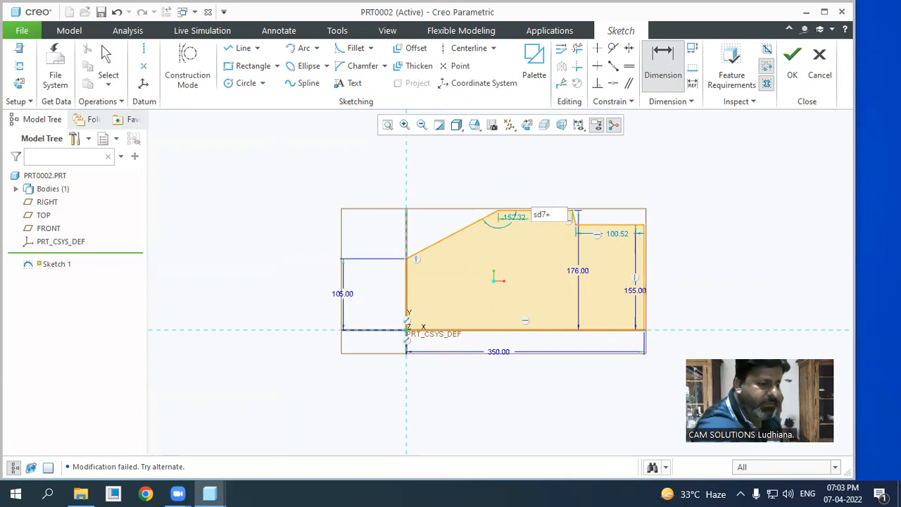
pyautogui.write('23')
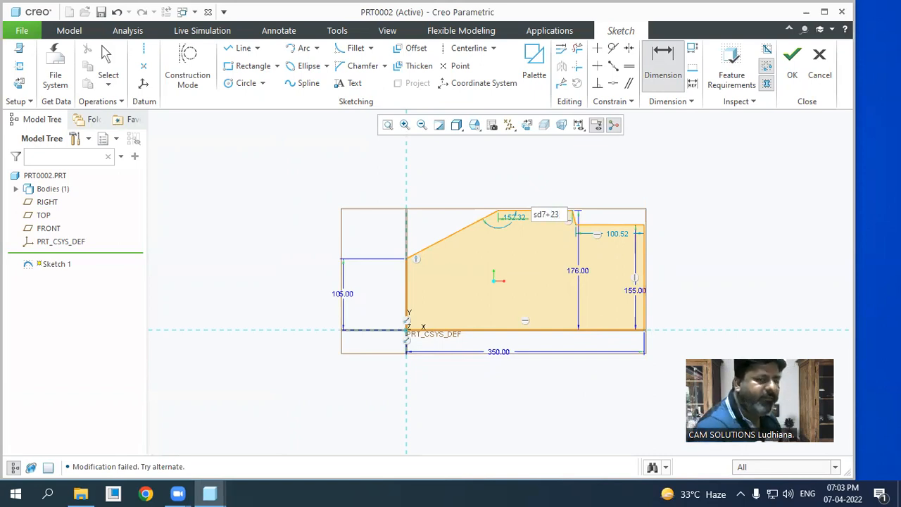
pyautogui.press('Return')
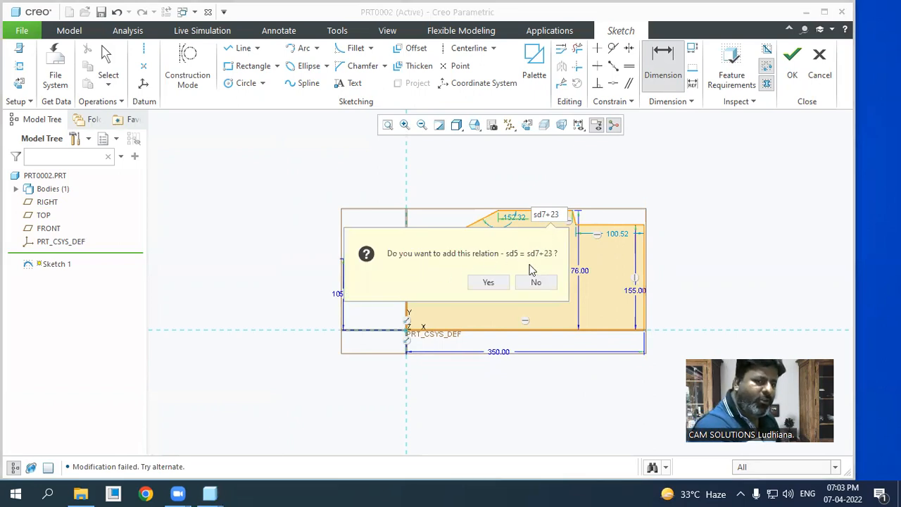
pyautogui.click(492, 283)
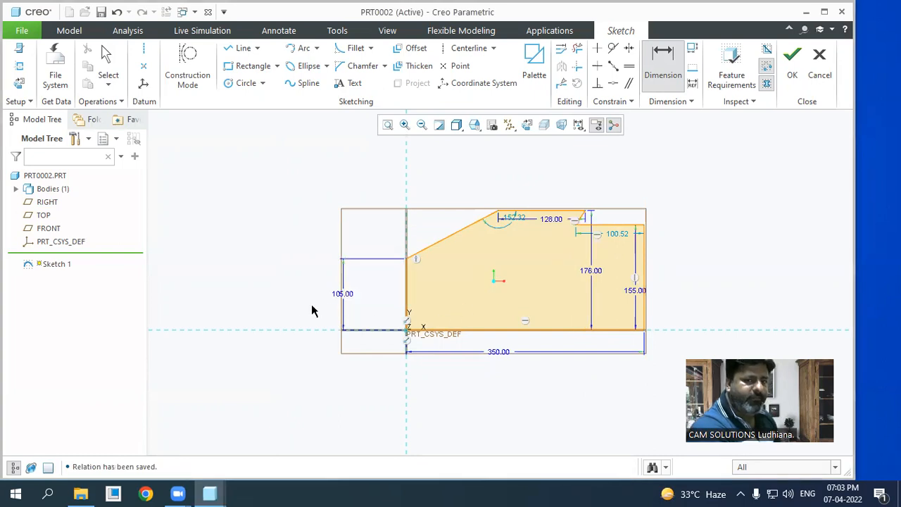
# - Set the height of the profile's vertical edge on the Y axis to 100
pyautogui.doubleClick(348, 294)
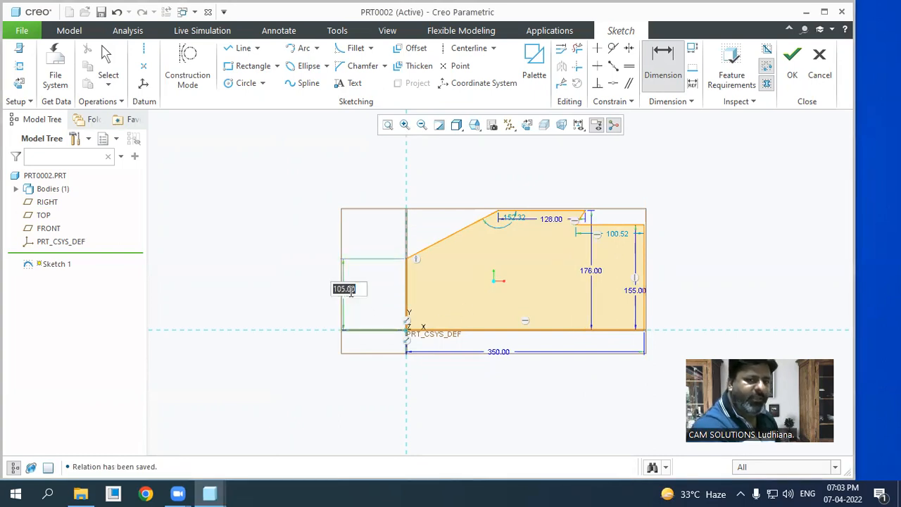
pyautogui.write('100')
pyautogui.press('Return')
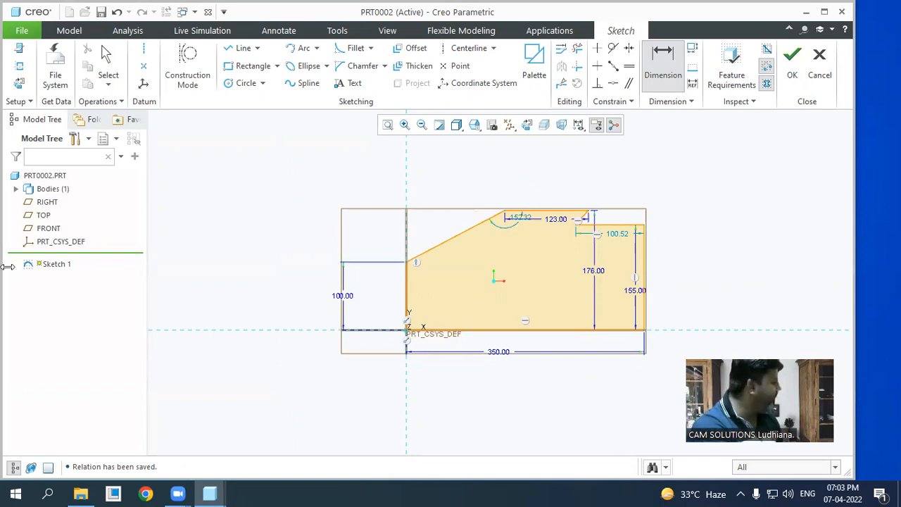
pyautogui.doubleClick(556, 219)
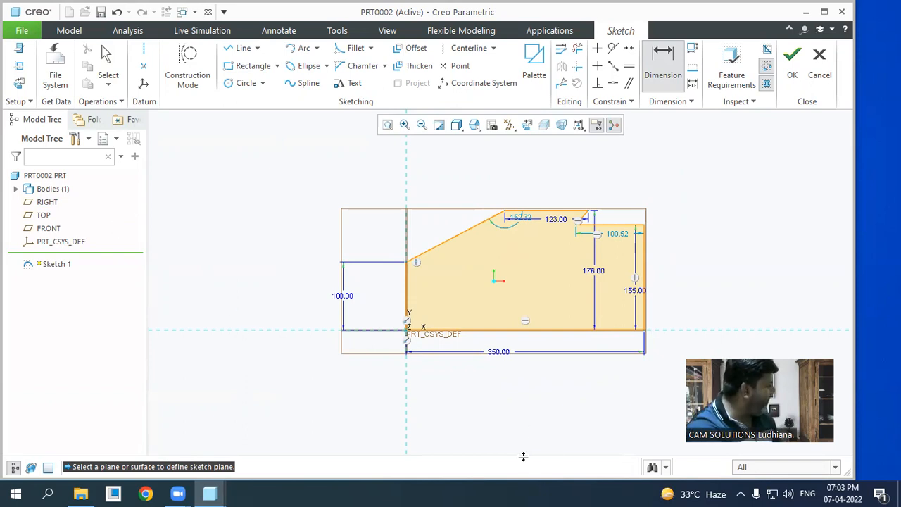
pyautogui.click(204, 331)
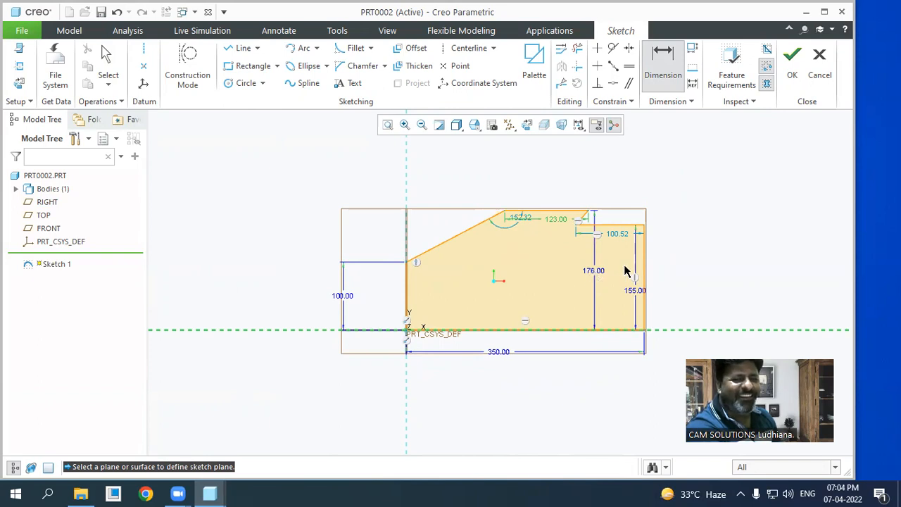
pyautogui.click(741, 233)
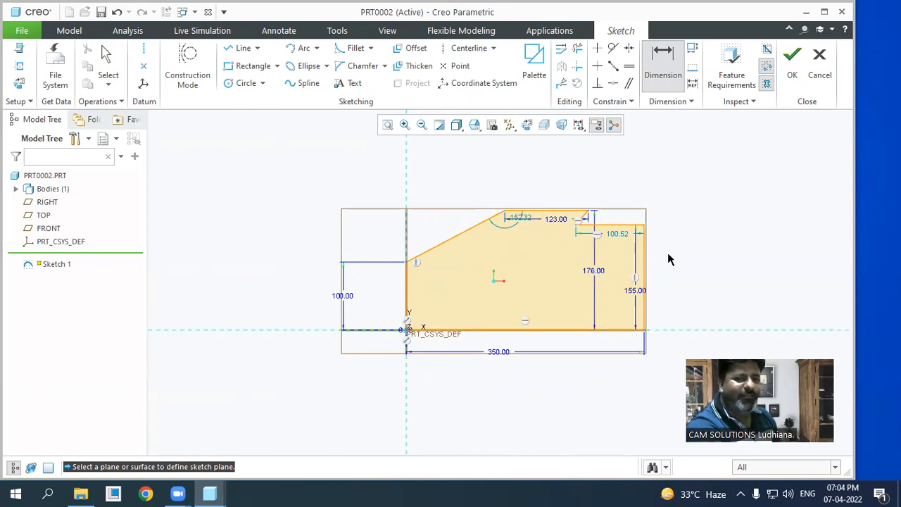
# - Set the profile's overall height to 350
pyautogui.doubleClick(595, 272)
pyautogui.write('350')
pyautogui.press('Return')
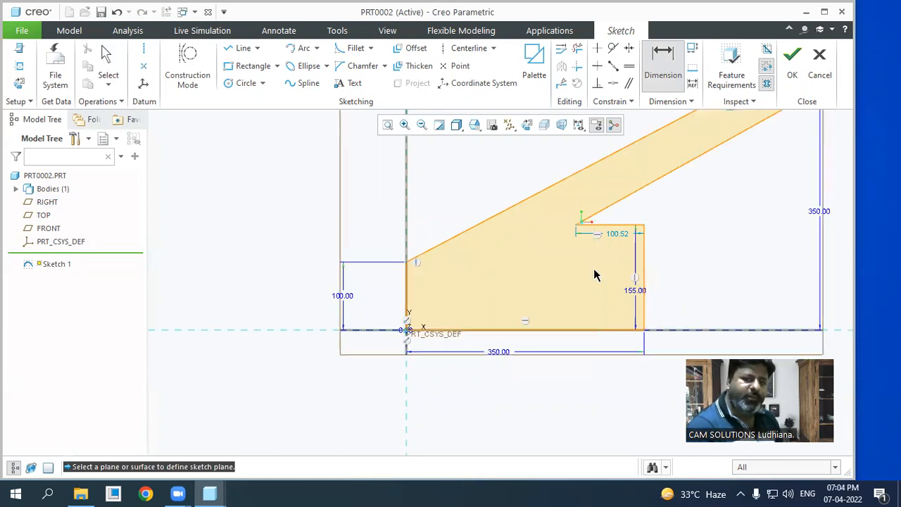
# - Undo the last change to the profile's overall height
pyautogui.click(117, 13)
pyautogui.scroll(3, 249, 193)
pyautogui.scroll(-4, 413, 215)
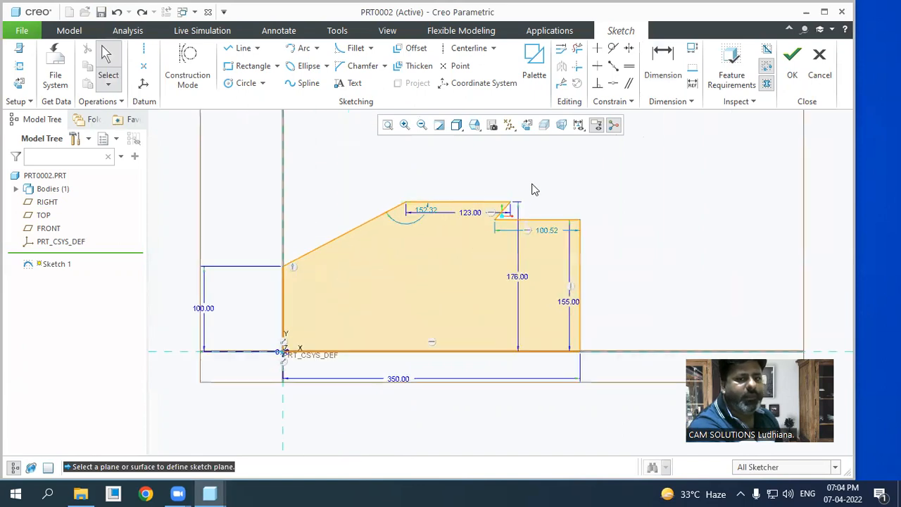
# - Set the length of the horizontal edge above the 155 vertical edge to 140
pyautogui.doubleClick(549, 226)
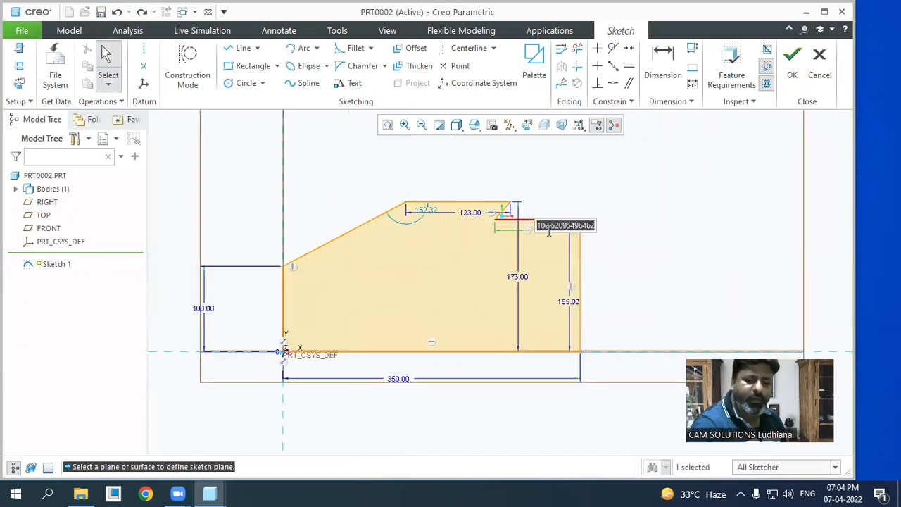
pyautogui.write('140')
pyautogui.press('Return')
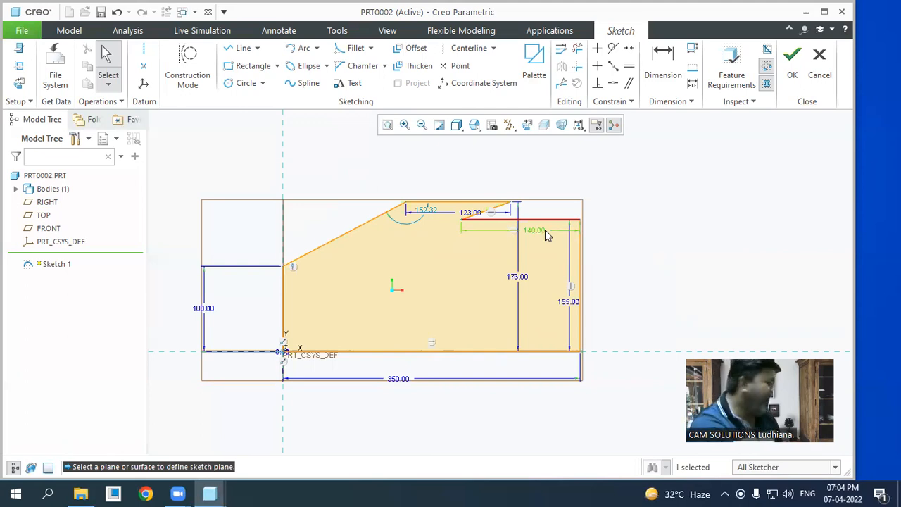
pyautogui.click(621, 194)
# - Move the angle dimension inside the profile clear of the top edge and set the angle to 150 degrees
pyautogui.moveTo(427, 210); pyautogui.dragTo(417, 252)
pyautogui.middleClick(417, 247)
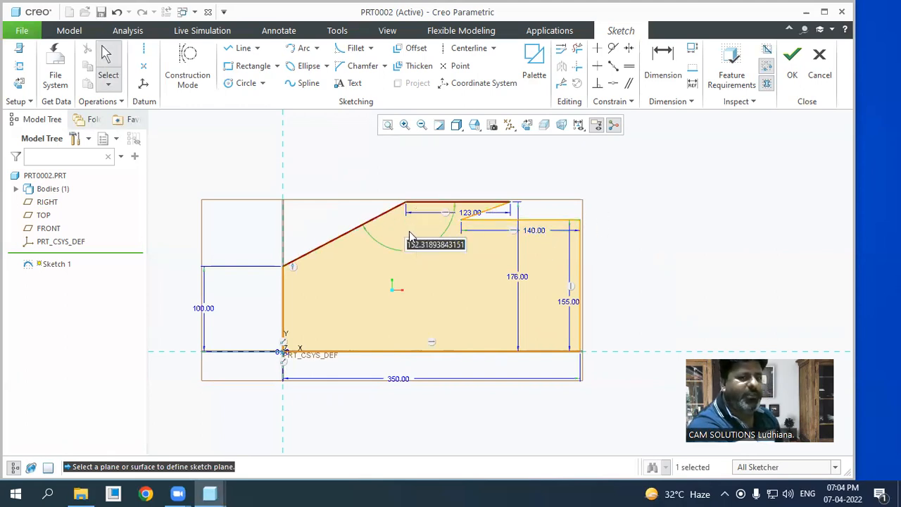
pyautogui.write('150')
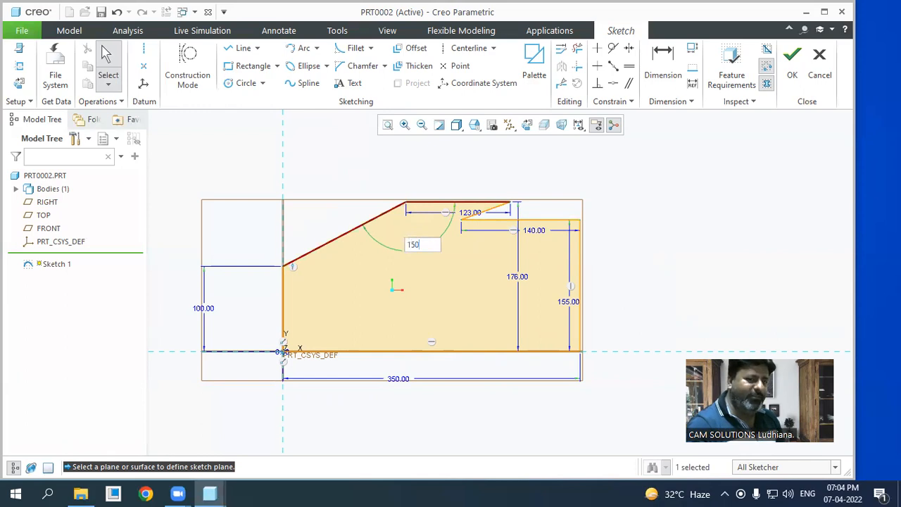
pyautogui.press('Return')
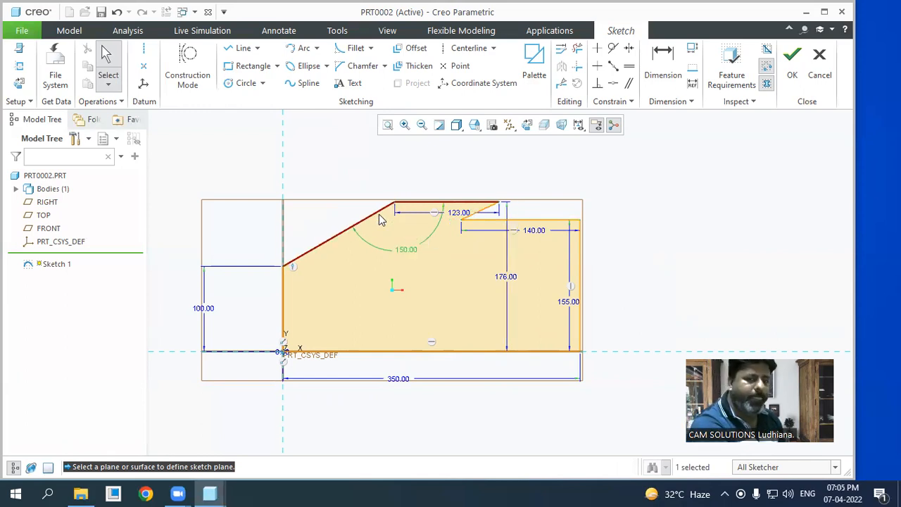
pyautogui.click(358, 178)
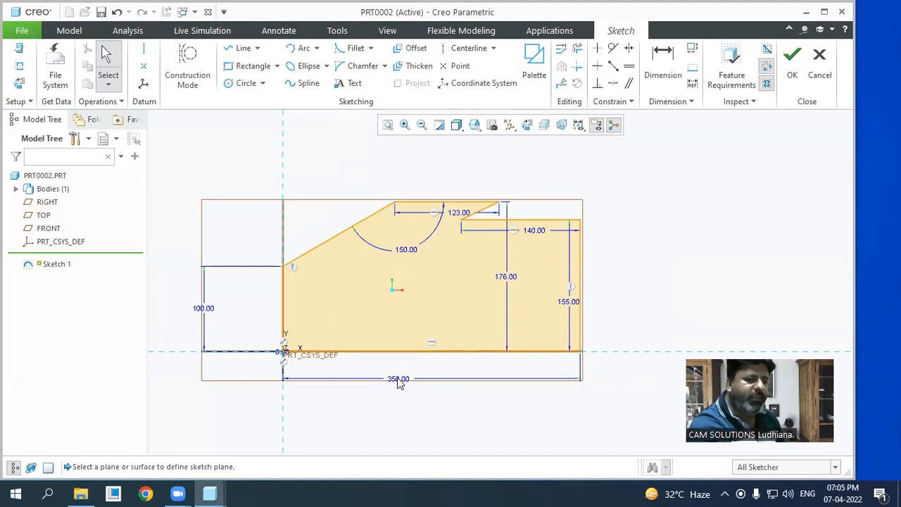
# - Reposition the 350 width dimension and the 100 height dimension closer to the profile's edges
pyautogui.moveTo(401, 378); pyautogui.dragTo(421, 367)
pyautogui.moveTo(204, 309); pyautogui.dragTo(247, 316)
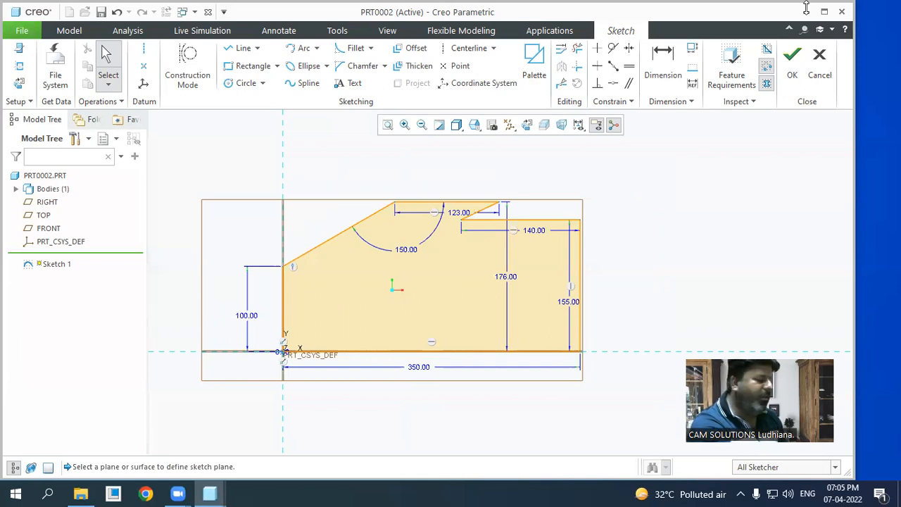
pyautogui.click(427, 492)
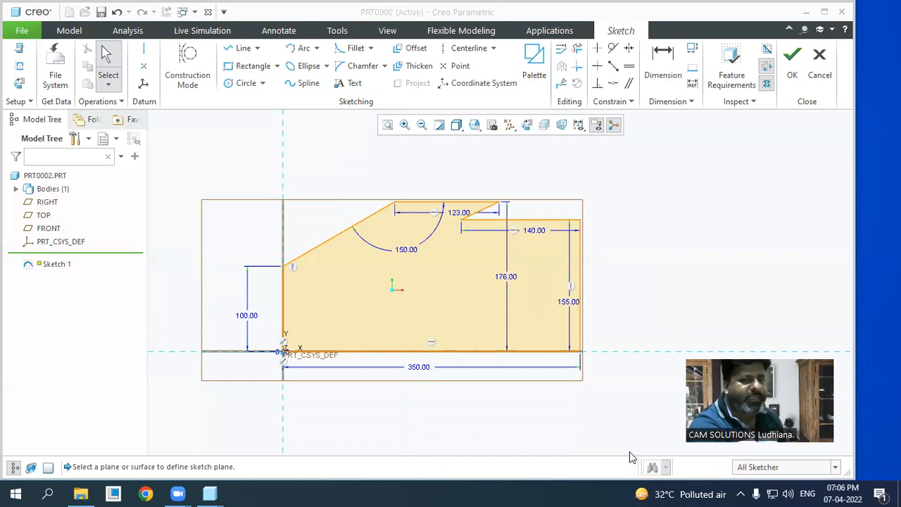
pyautogui.click(611, 401)
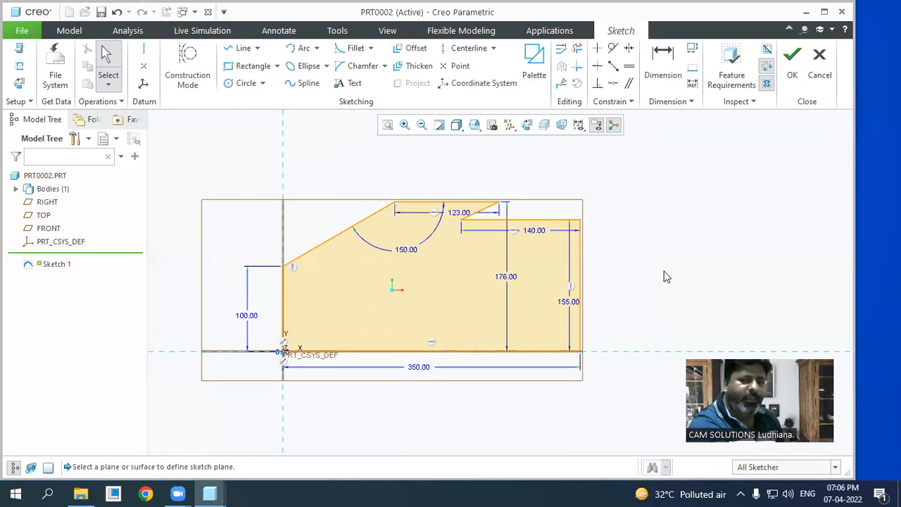
# - Reshape the profile freely by its outer upper corner on the X-far vertical edge, and set the adjoining horizontal edge's length to 300
pyautogui.moveTo(579, 227)
pyautogui.mouseDown()
pyautogui.moveTo(613, 216)
pyautogui.moveTo(657, 253)
pyautogui.moveTo(643, 259)
pyautogui.mouseUp()
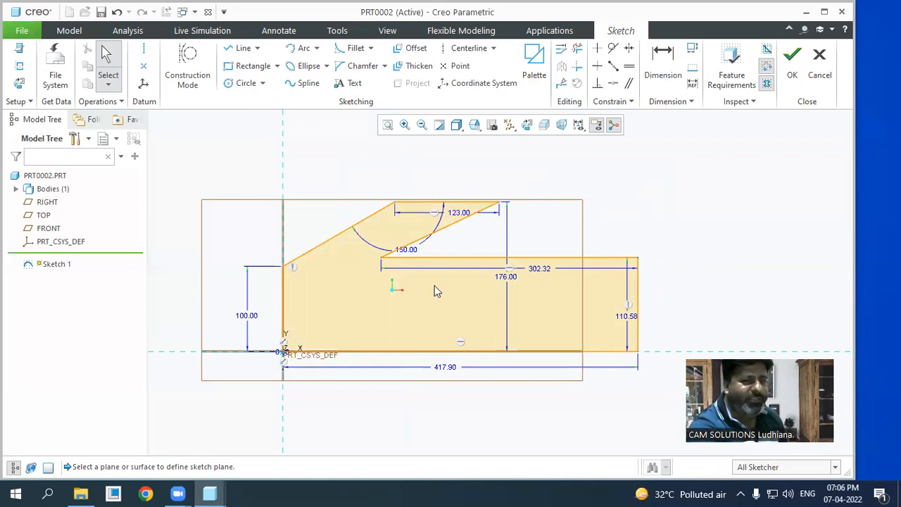
pyautogui.moveTo(642, 264); pyautogui.dragTo(574, 277)
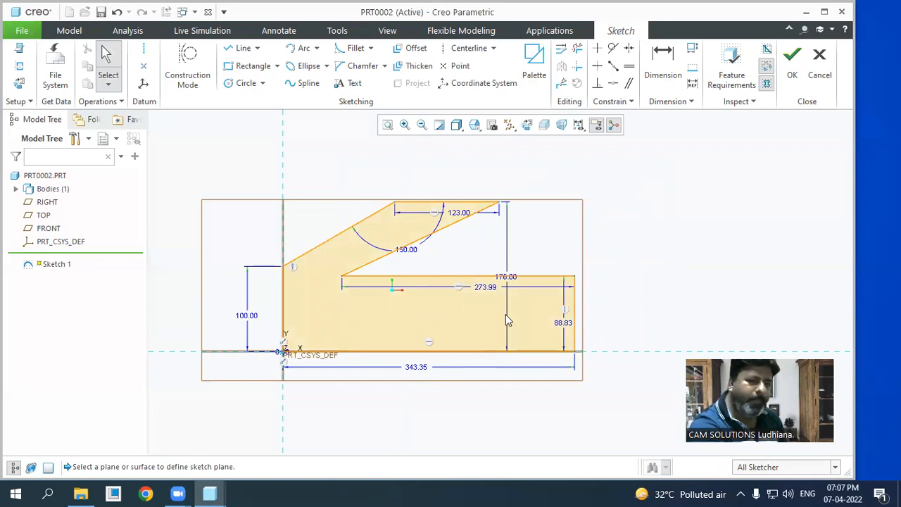
pyautogui.doubleClick(484, 288)
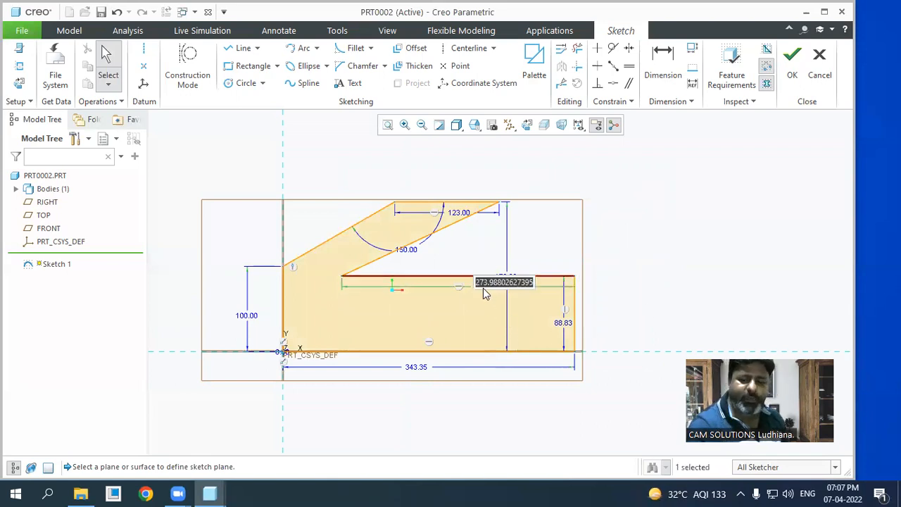
pyautogui.write('300')
pyautogui.press('Return')
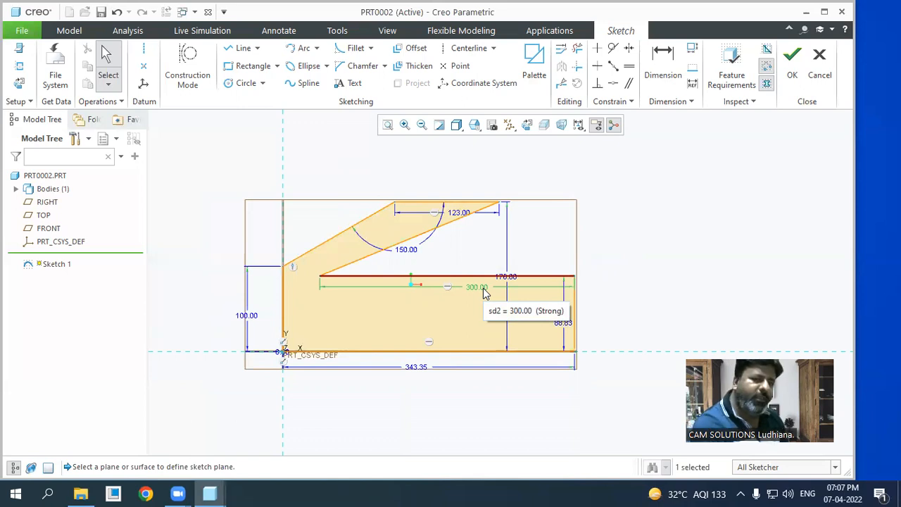
pyautogui.click(467, 310)
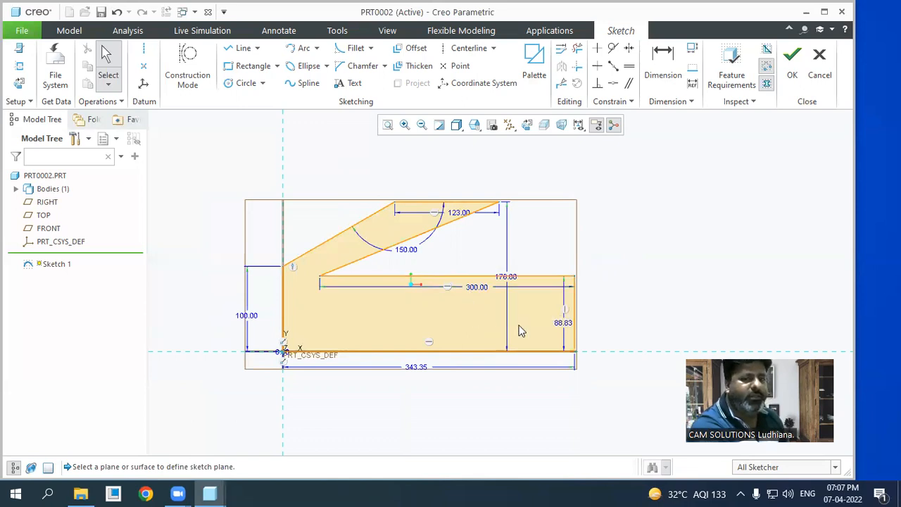
# - Set the height of the profile's vertical edge farthest from the Y axis to 90
pyautogui.doubleClick(570, 326)
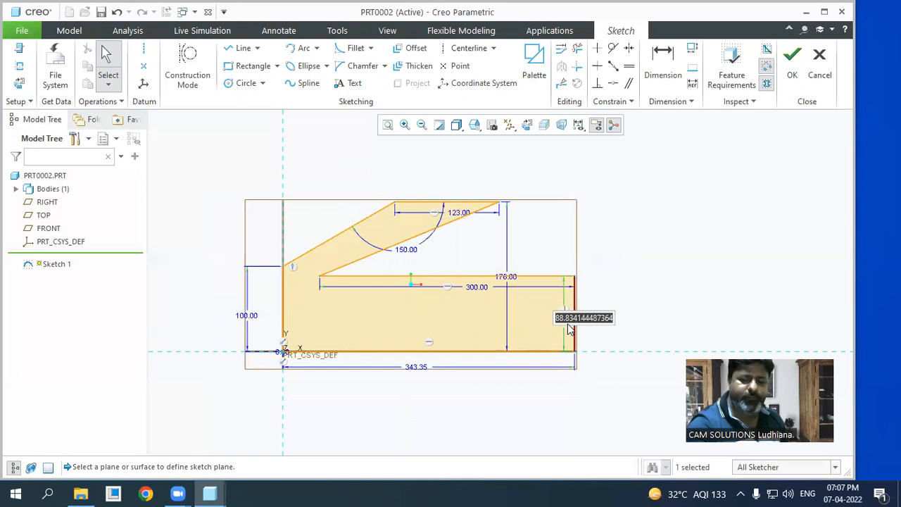
pyautogui.write('90')
pyautogui.press('Return')
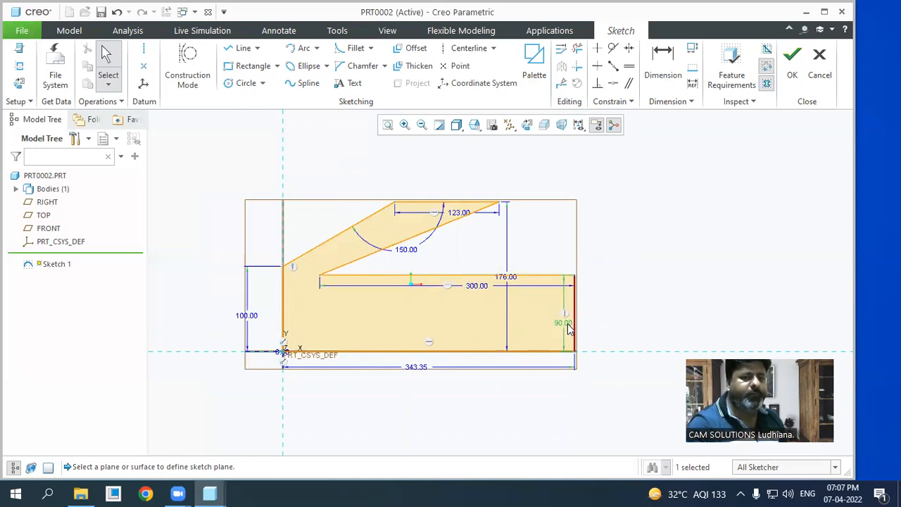
# - Set the length of the profile's base edge on the X axis to 360
pyautogui.doubleClick(417, 367)
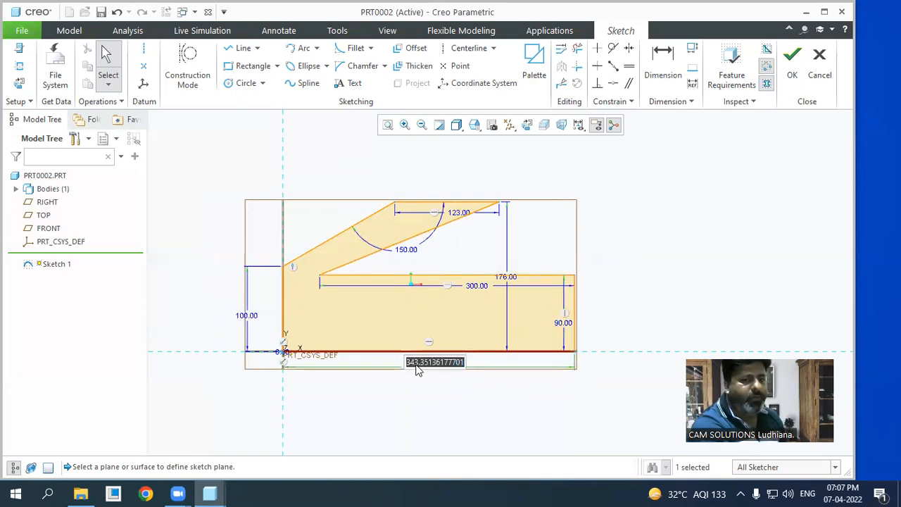
pyautogui.write('360')
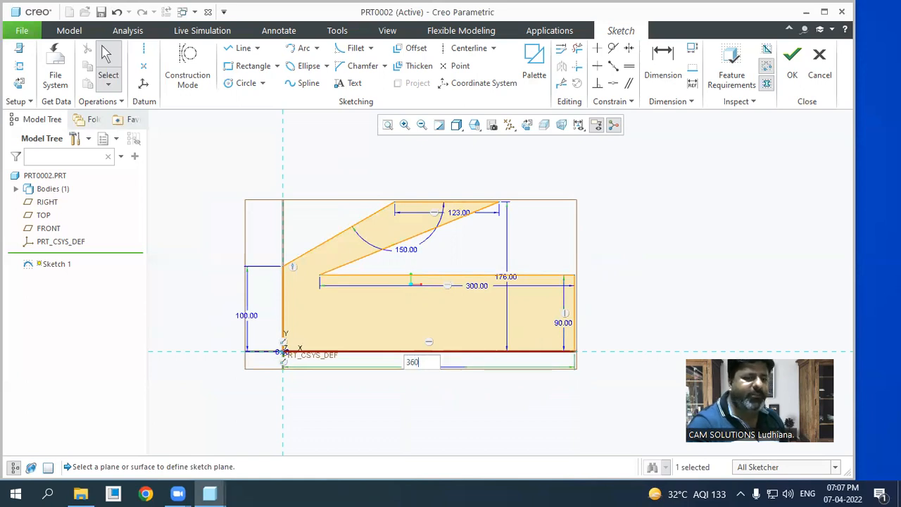
pyautogui.press('Return')
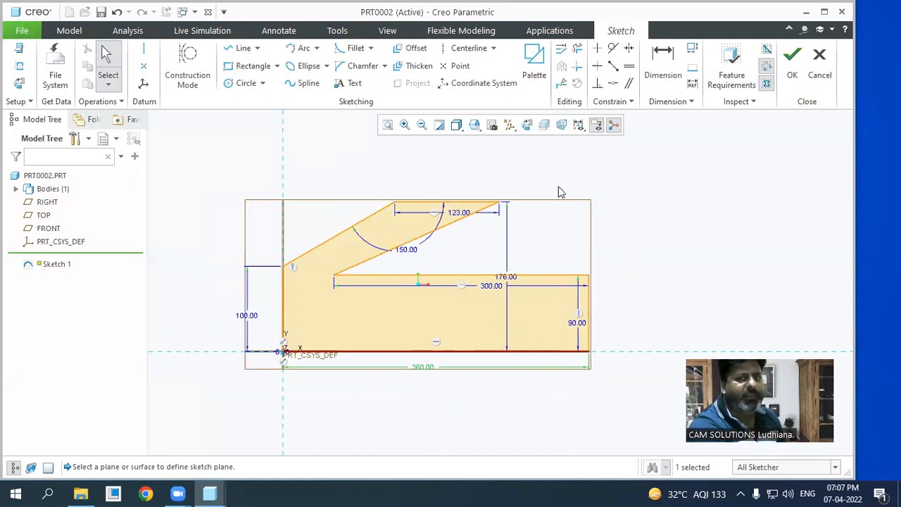
pyautogui.click(611, 218)
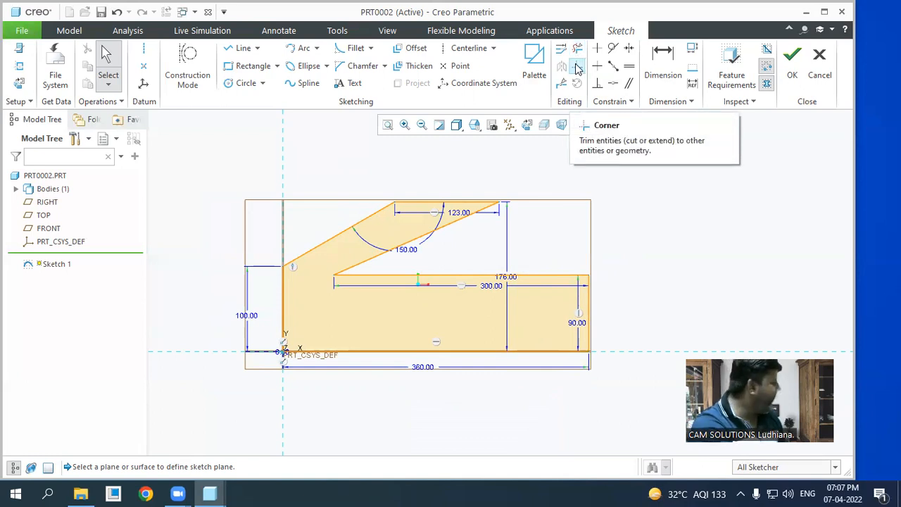
# - Remove all segments of the profile by sweeping over them with Delete Segment
pyautogui.moveTo(568, 265); pyautogui.dragTo(496, 317)
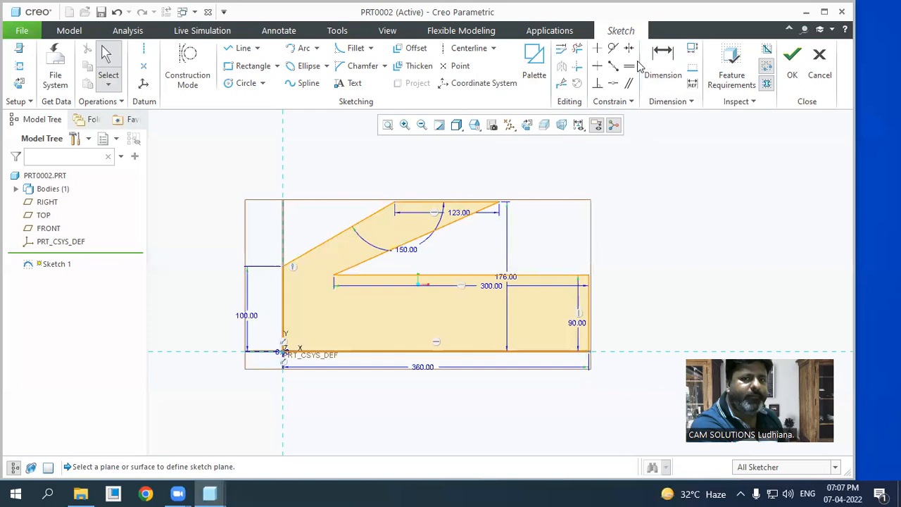
pyautogui.click(578, 50)
pyautogui.moveTo(568, 208)
pyautogui.mouseDown()
pyautogui.moveTo(525, 369)
pyautogui.moveTo(241, 316)
pyautogui.moveTo(357, 239)
pyautogui.moveTo(493, 195)
pyautogui.moveTo(428, 267)
pyautogui.moveTo(533, 381)
pyautogui.moveTo(250, 331)
pyautogui.moveTo(285, 254)
pyautogui.mouseUp()
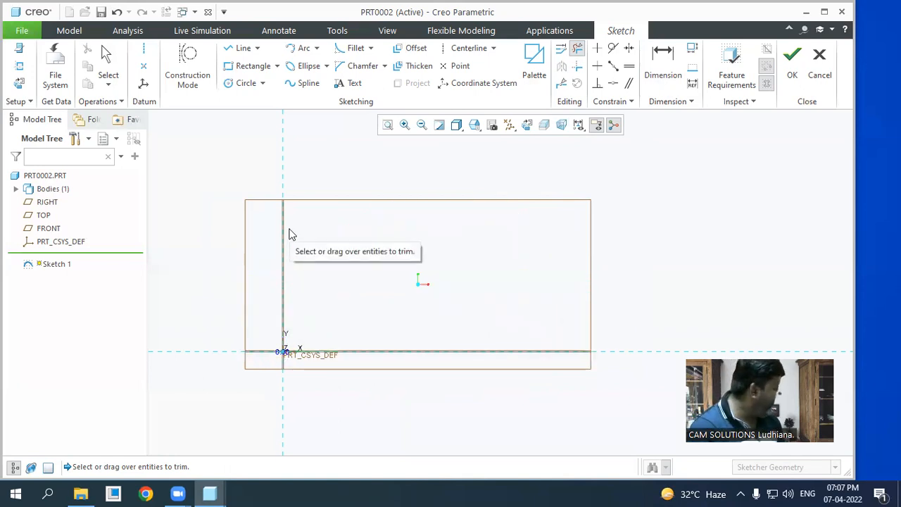
pyautogui.moveTo(217, 164); pyautogui.dragTo(535, 400)
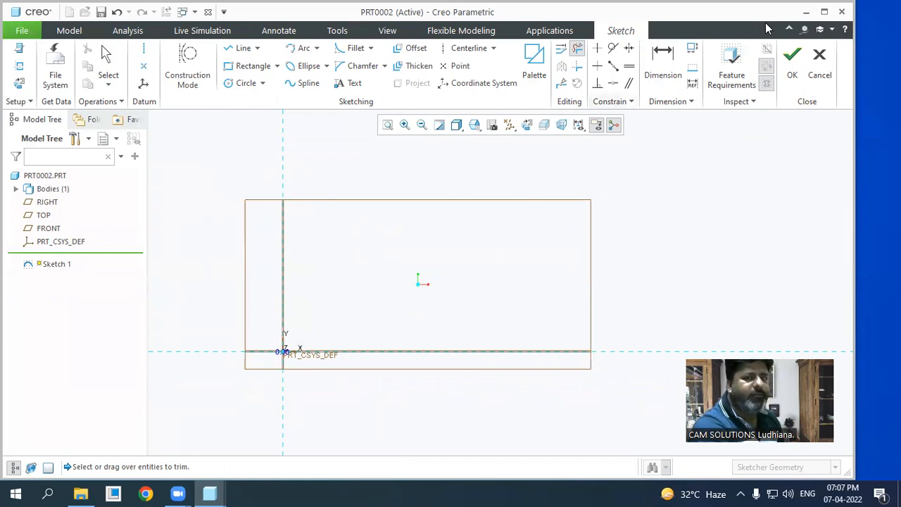
# - Undo the segment trimming and select the whole restored profile with a window
pyautogui.click(116, 13)
pyautogui.click(116, 13)
pyautogui.moveTo(220, 136)
pyautogui.mouseDown()
pyautogui.moveTo(417, 261)
pyautogui.moveTo(686, 462)
pyautogui.moveTo(643, 433)
pyautogui.mouseUp()
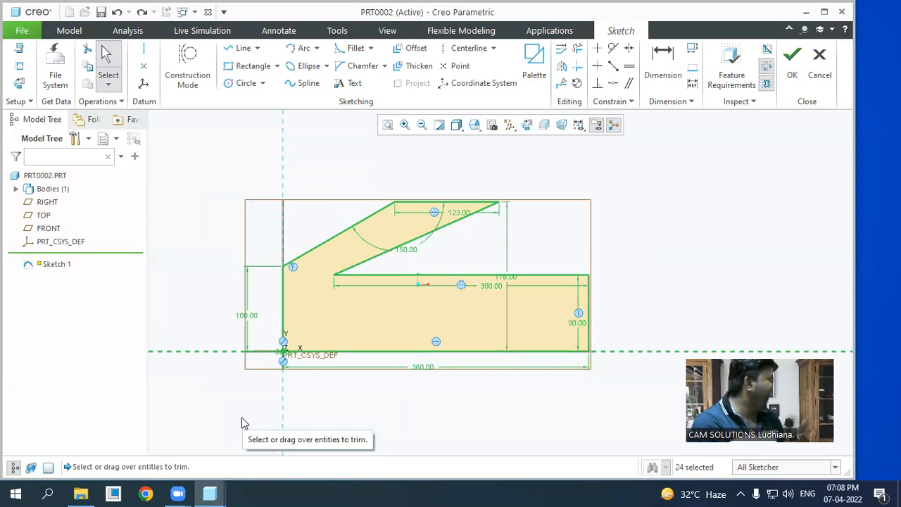
# - Clear the entire profile from the sketch again with Delete Segment and end the tool
pyautogui.click(577, 48)
pyautogui.moveTo(529, 136)
pyautogui.mouseDown()
pyautogui.moveTo(457, 326)
pyautogui.moveTo(479, 361)
pyautogui.moveTo(281, 305)
pyautogui.moveTo(339, 229)
pyautogui.moveTo(336, 220)
pyautogui.mouseUp()
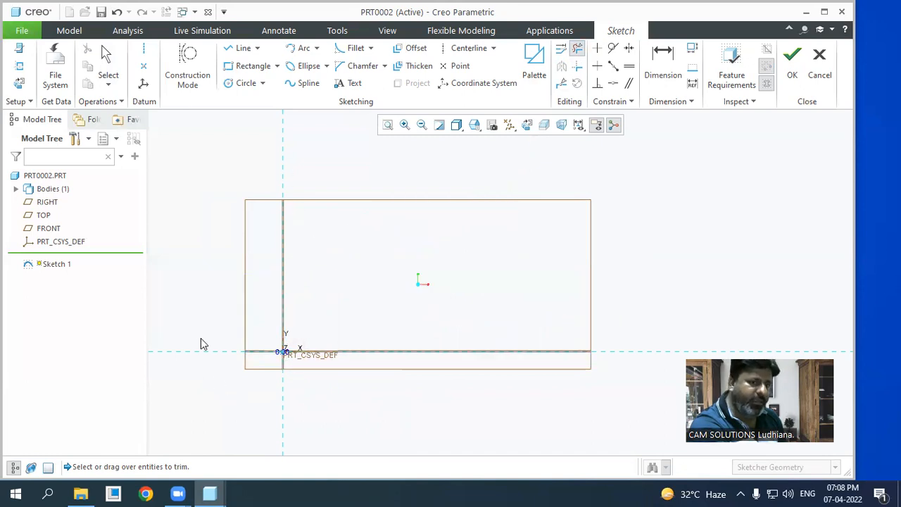
pyautogui.middleClick(445, 317)
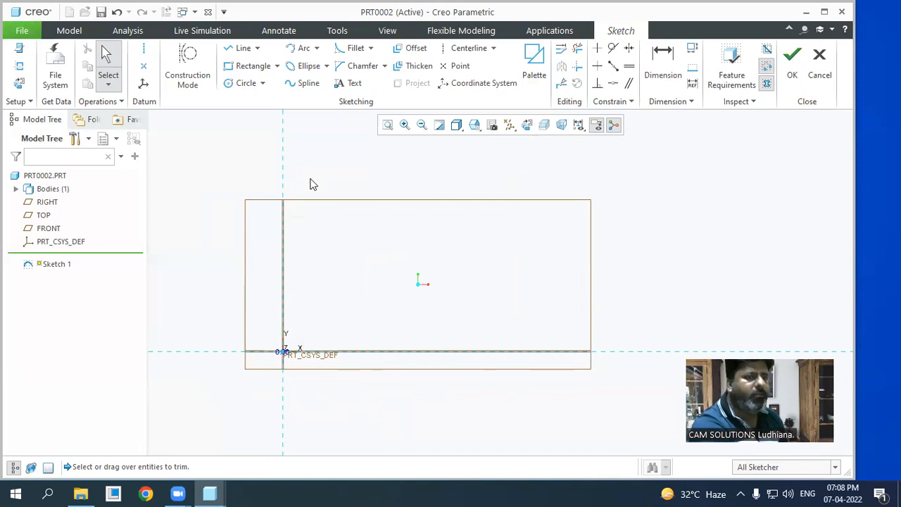
# - Sketch a circle about 68 in diameter at the origin and an equal circle centred about 228 across and 86 above it
pyautogui.click(238, 84)
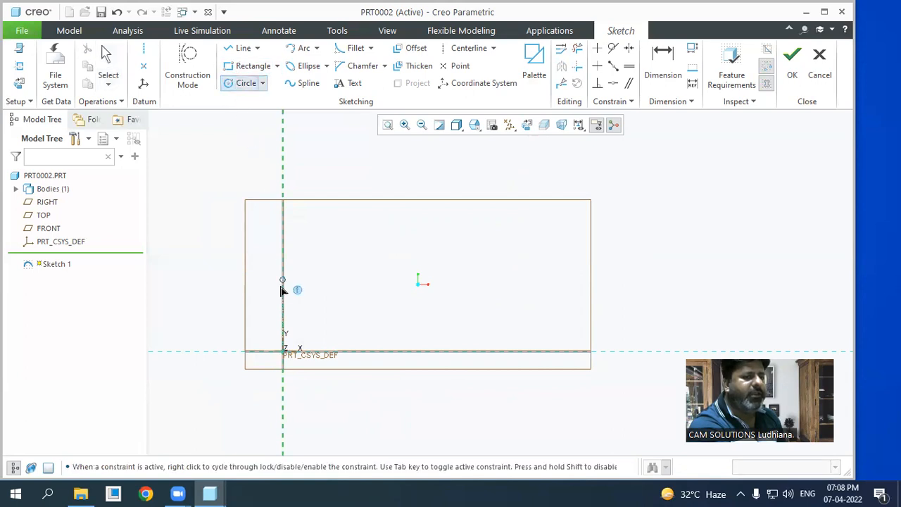
pyautogui.click(282, 350)
pyautogui.click(260, 369)
pyautogui.click(477, 278)
pyautogui.click(465, 304)
pyautogui.middleClick(463, 324)
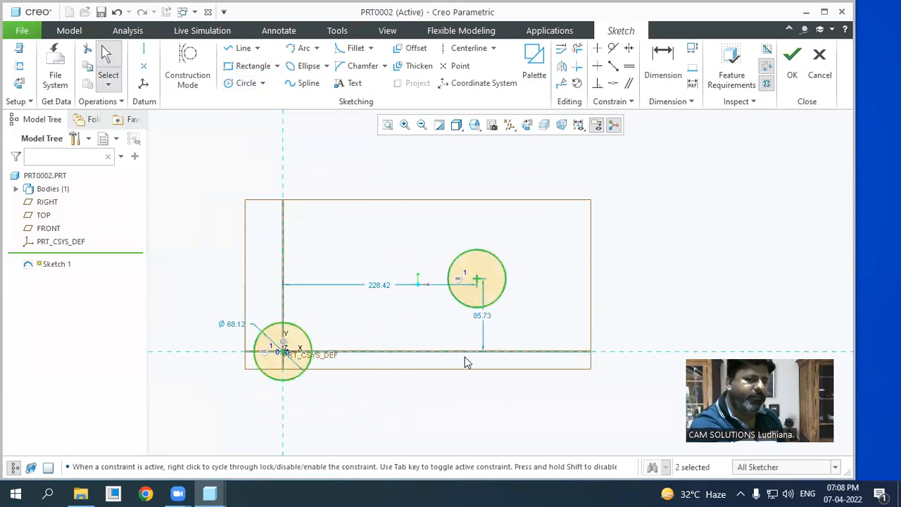
pyautogui.click(440, 382)
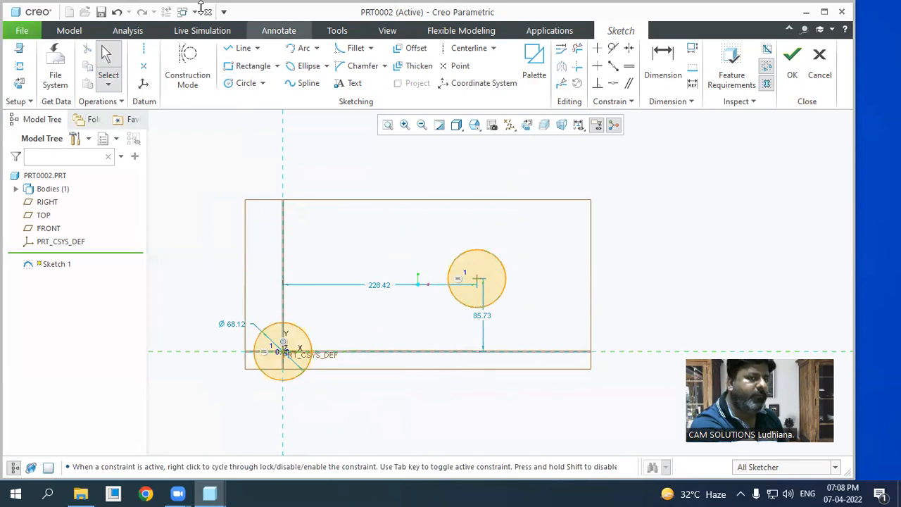
# - Undo the second circle and sketch another one above the X axis, snapped to equal radius with the origin circle
pyautogui.click(117, 13)
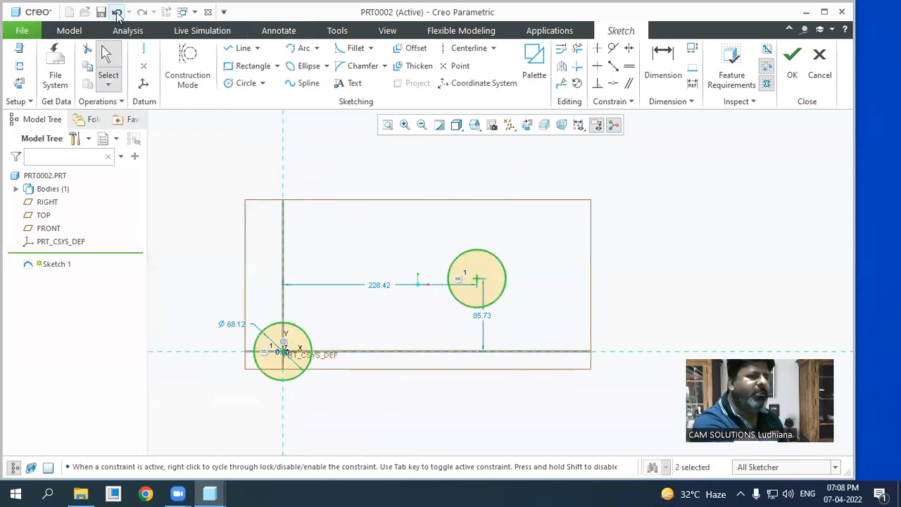
pyautogui.click(117, 13)
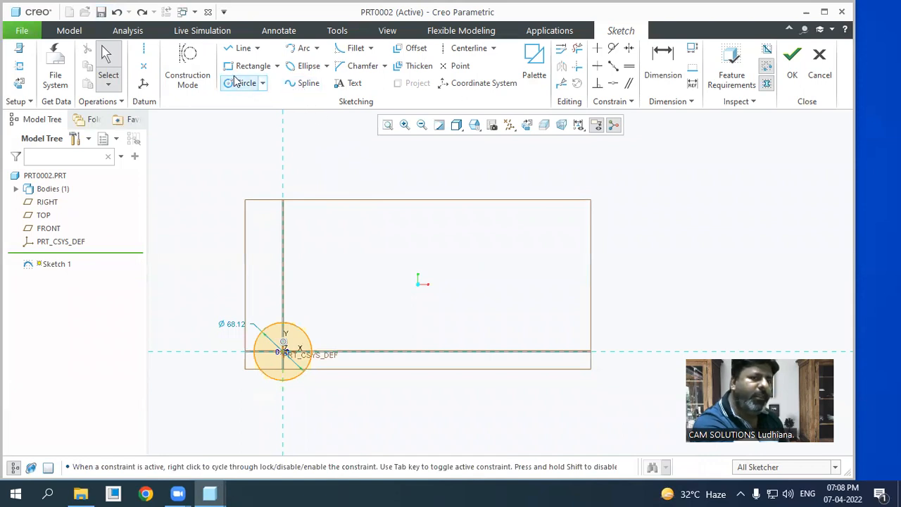
pyautogui.click(240, 85)
pyautogui.click(429, 259)
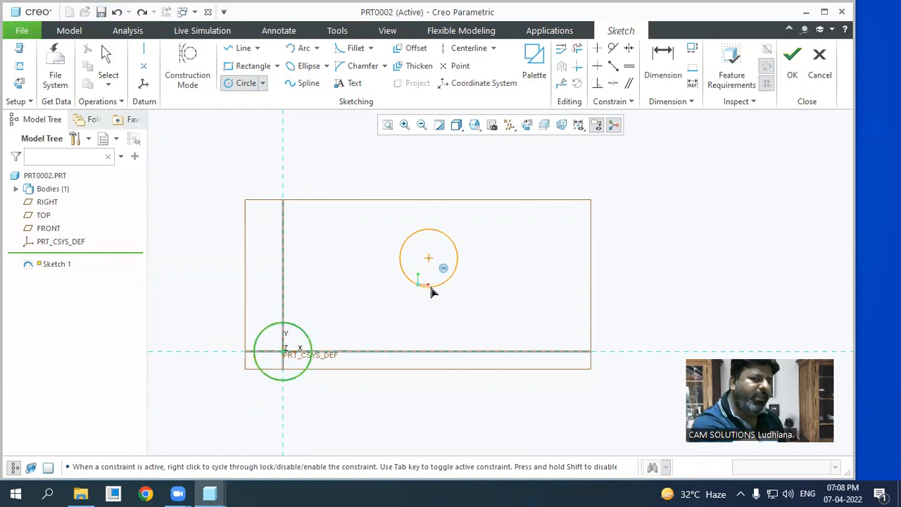
pyautogui.click(431, 292)
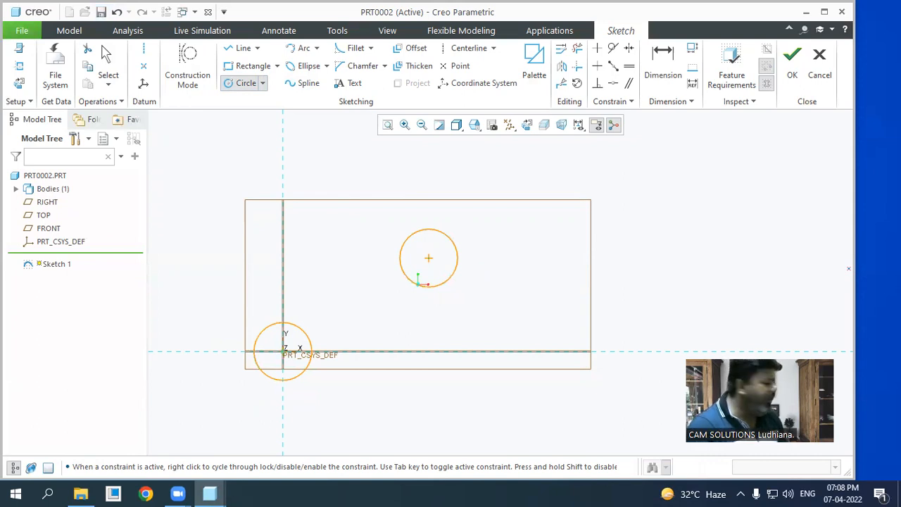
# - Sketch two more circles with equal radius, centred about 414 across and 99 above the origin, and 534 across and 156 above
pyautogui.click(634, 267)
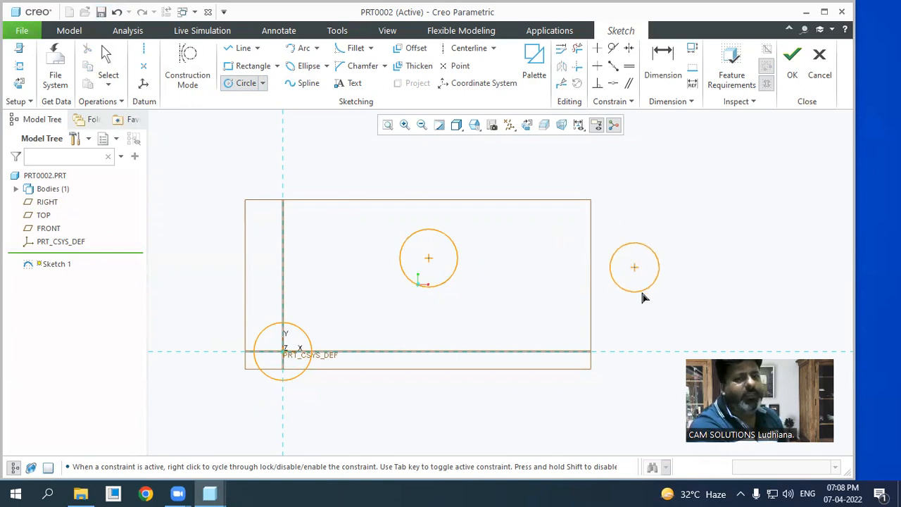
pyautogui.click(643, 301)
pyautogui.click(736, 218)
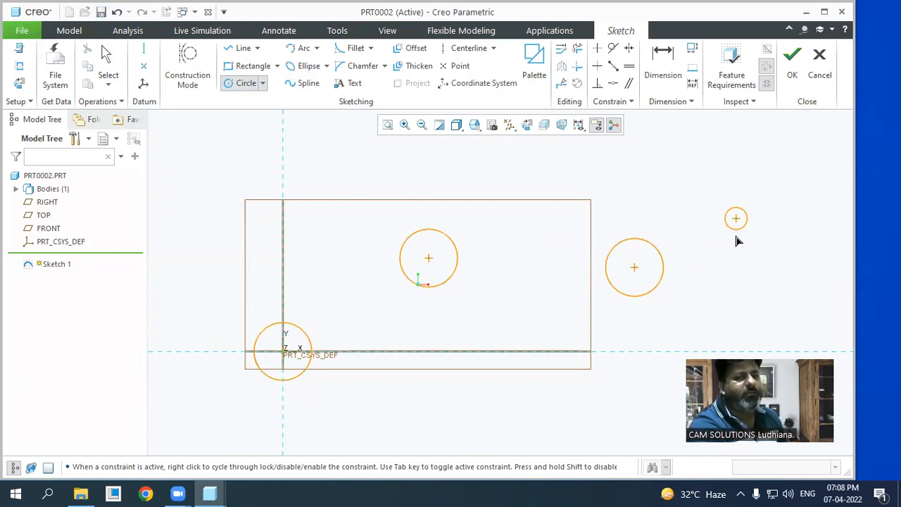
pyautogui.click(736, 254)
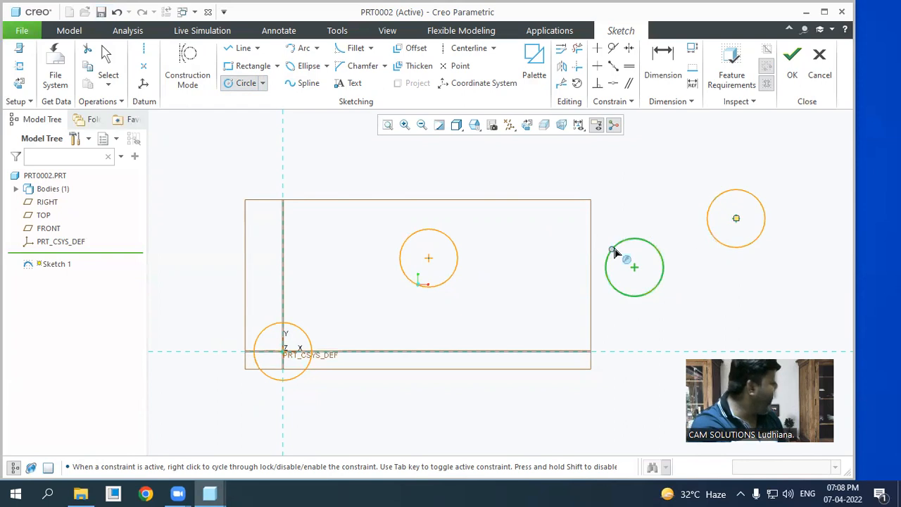
pyautogui.middleClick(612, 296)
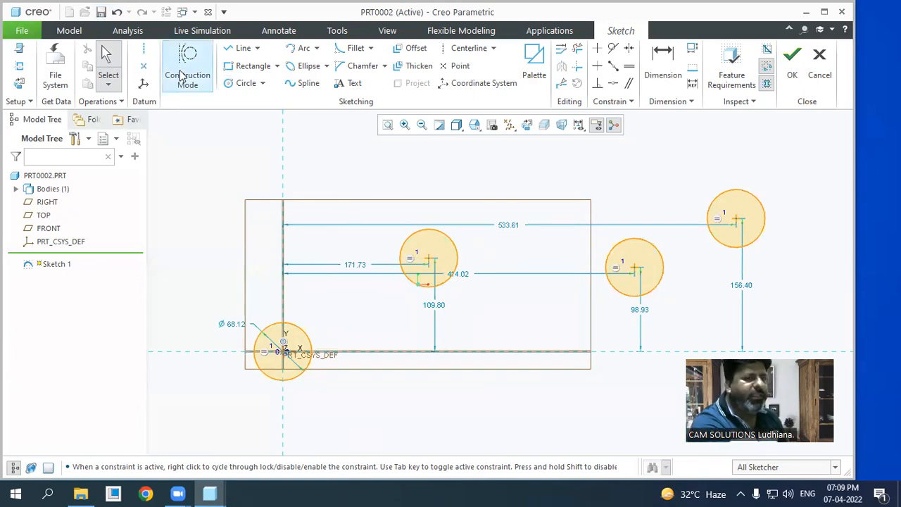
# - Sketch a circle about 71 in diameter, centred about 277 across and 176 above the origin, with the equal-radius snap disabled
pyautogui.click(248, 79)
pyautogui.click(519, 203)
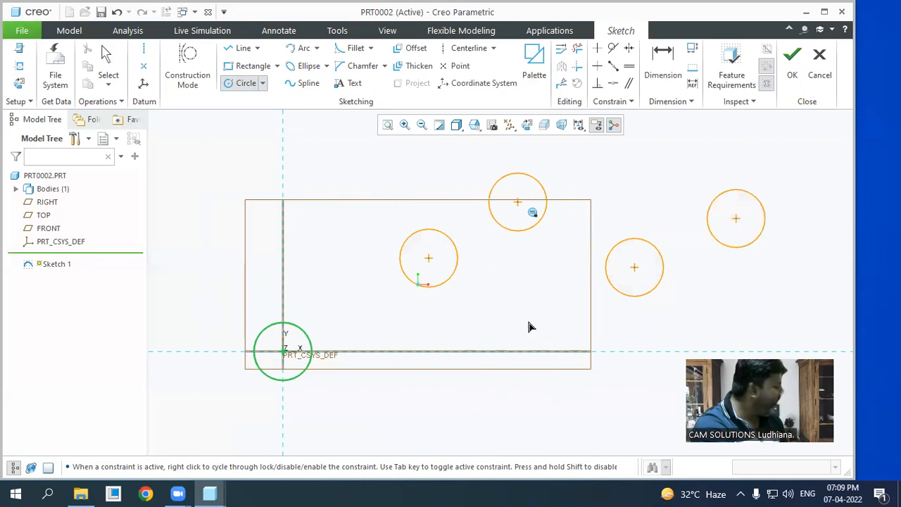
pyautogui.rightClick(519, 279)
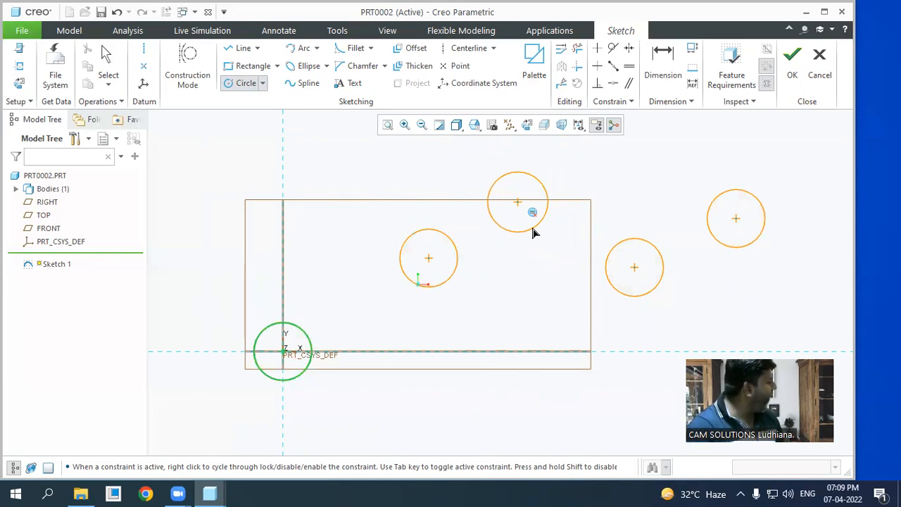
pyautogui.click(533, 233)
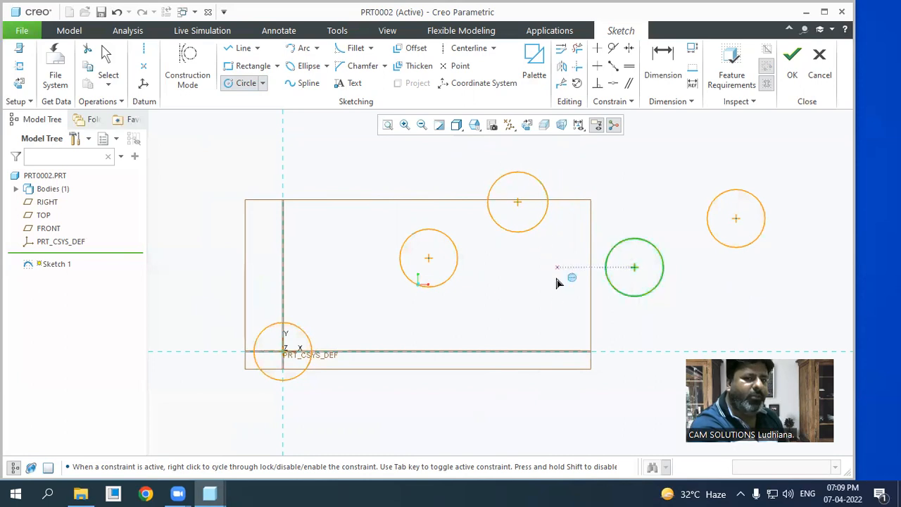
pyautogui.middleClick(536, 289)
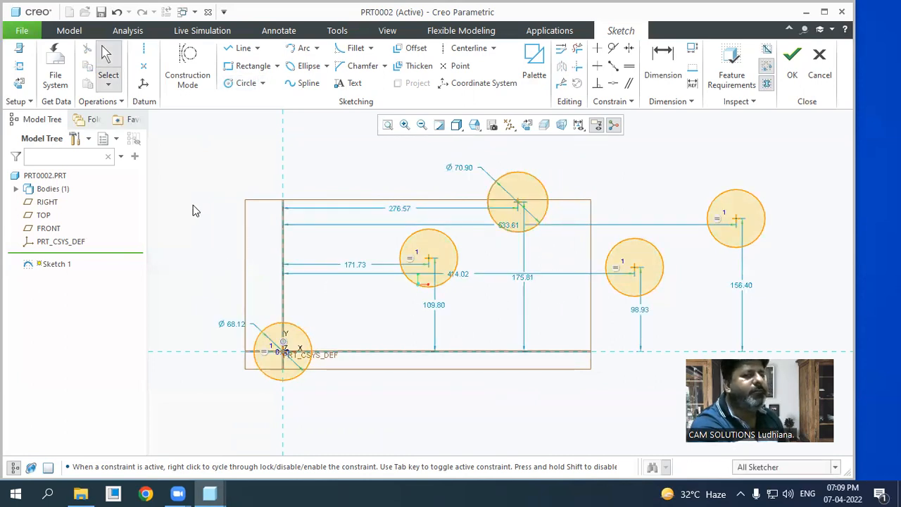
# - Sketch a circle left of the Y axis equal to and level with the 71 one, and another matching the origin circle, about 294 across and 52 above
pyautogui.click(243, 83)
pyautogui.click(224, 210)
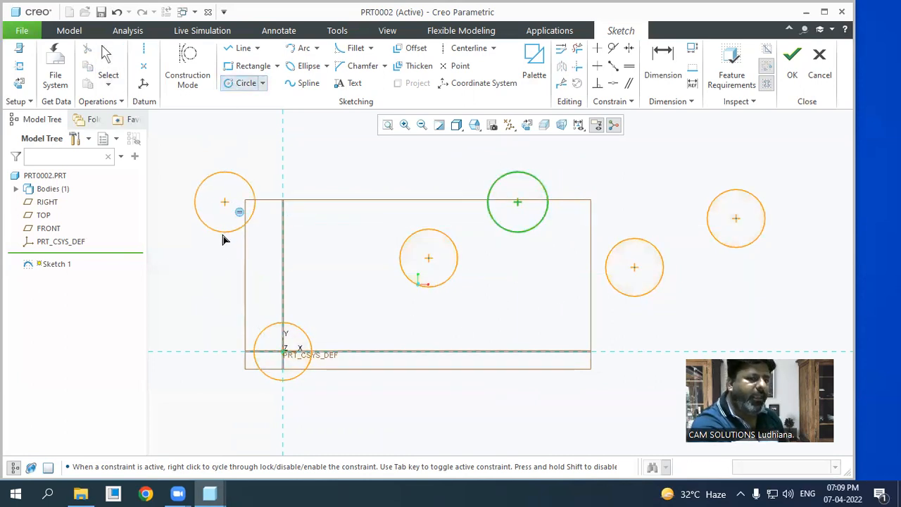
pyautogui.click(221, 239)
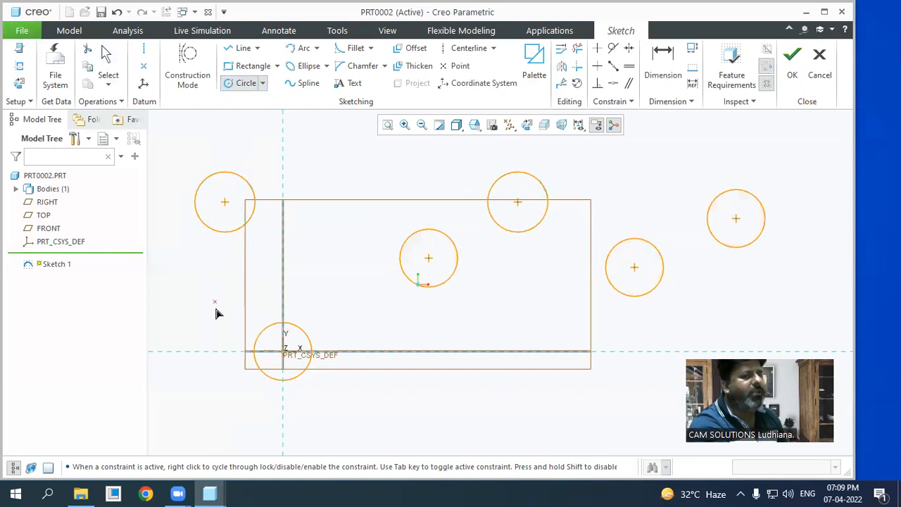
pyautogui.click(461, 388)
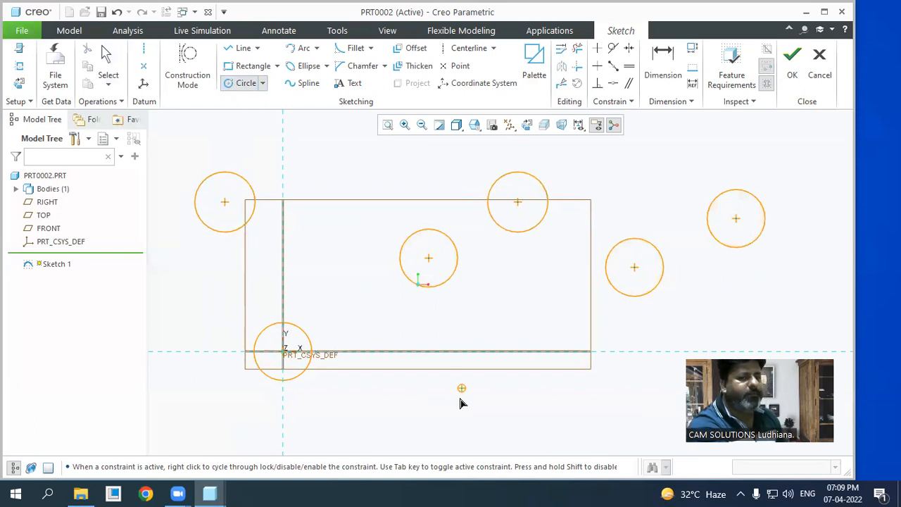
pyautogui.middleClick(439, 427)
pyautogui.click(533, 307)
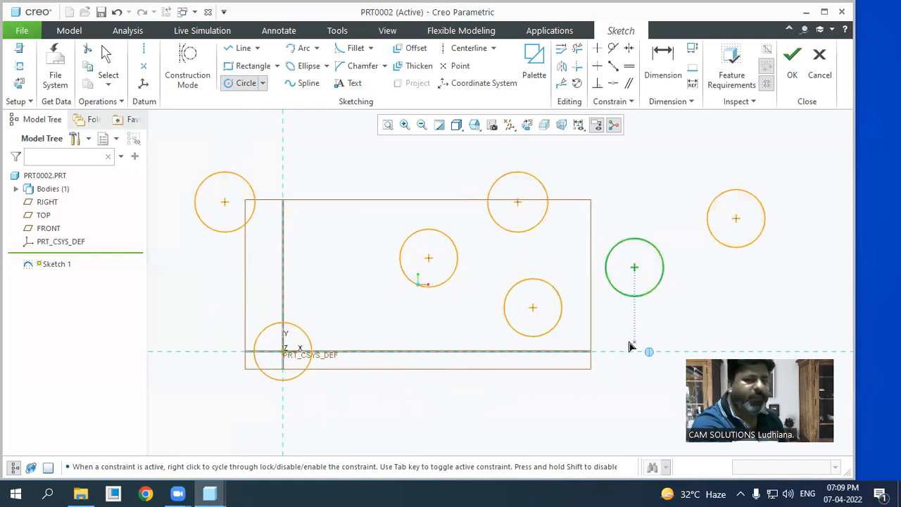
pyautogui.middleClick(556, 270)
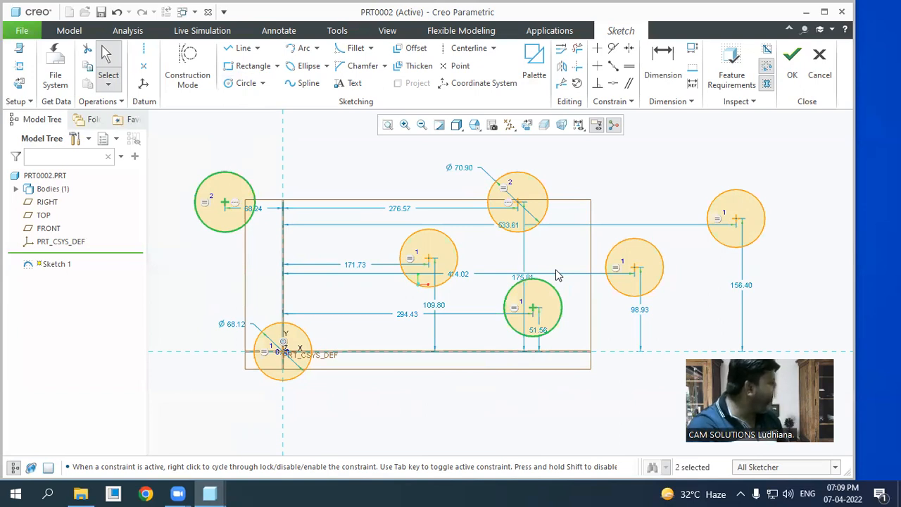
# - Undo the added circles until only the origin circle is left
pyautogui.click(116, 13)
pyautogui.click(117, 12)
pyautogui.click(117, 13)
pyautogui.click(117, 12)
pyautogui.click(117, 13)
pyautogui.click(117, 13)
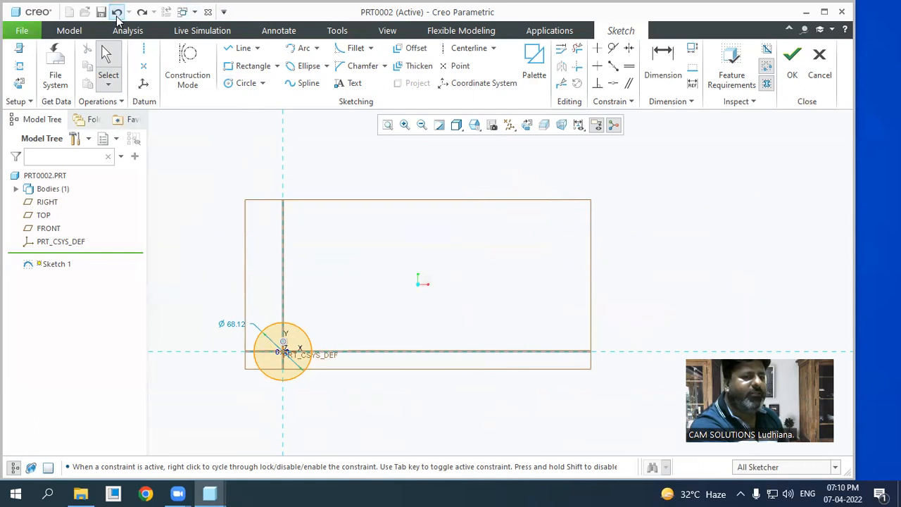
# - Sketch a stepped line chain above the X axis: about 134 horizontal, 66 vertical upward, and 142 horizontal
pyautogui.click(243, 48)
pyautogui.click(354, 241)
pyautogui.click(468, 240)
pyautogui.click(468, 183)
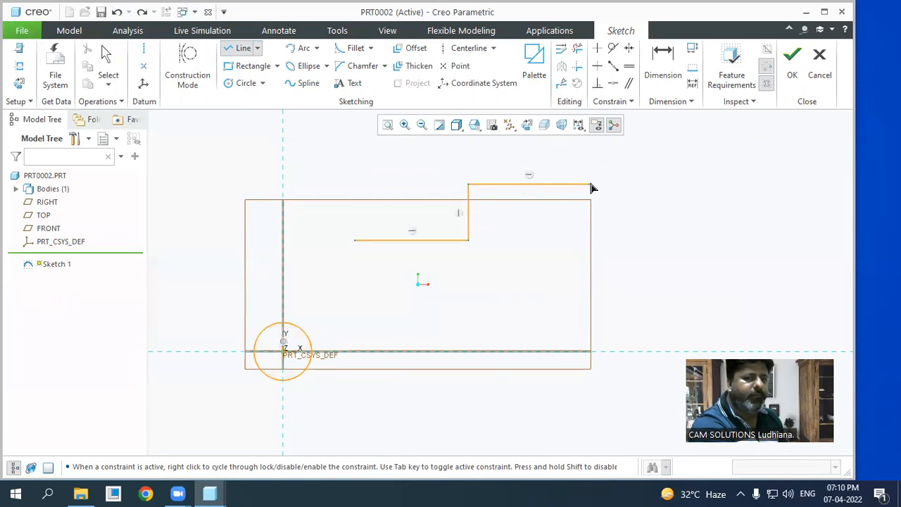
pyautogui.middleClick(698, 265)
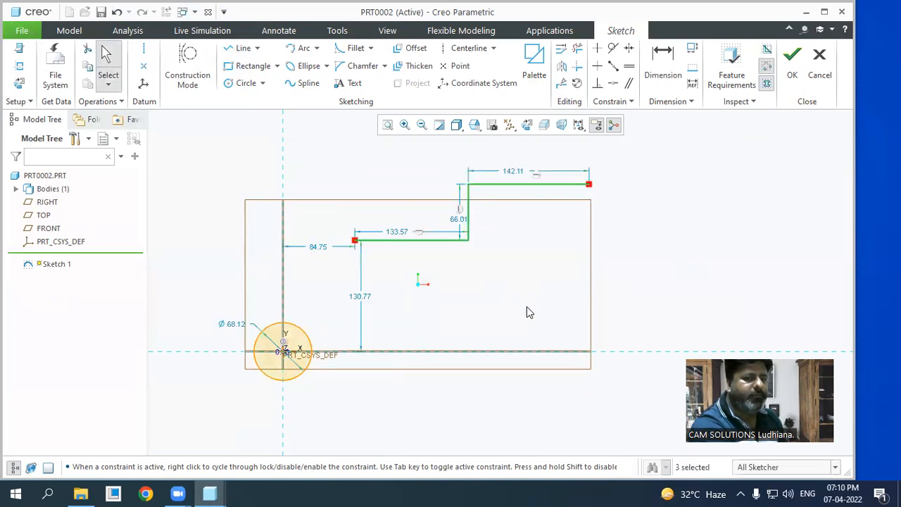
pyautogui.click(425, 283)
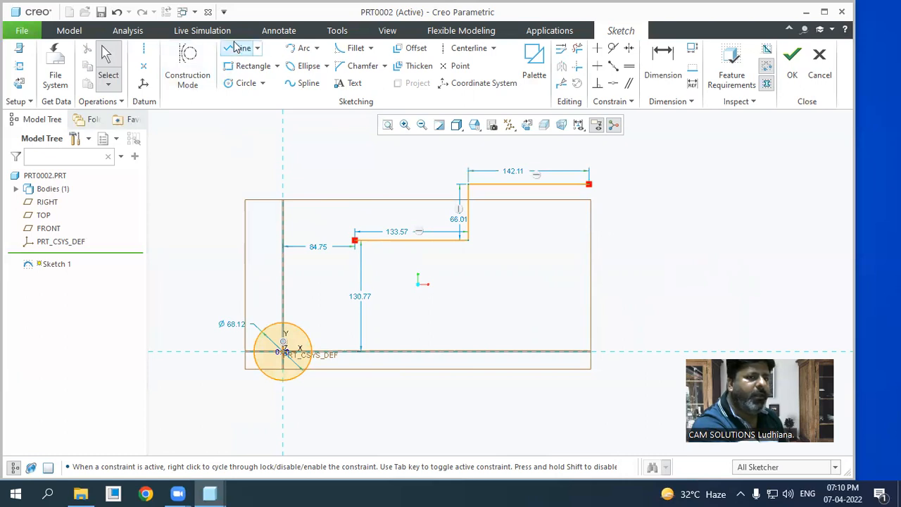
# - Sketch a second stepped chain about 45 below the first, snapping its three segments to equal lengths with the matching ones
pyautogui.click(241, 47)
pyautogui.click(369, 279)
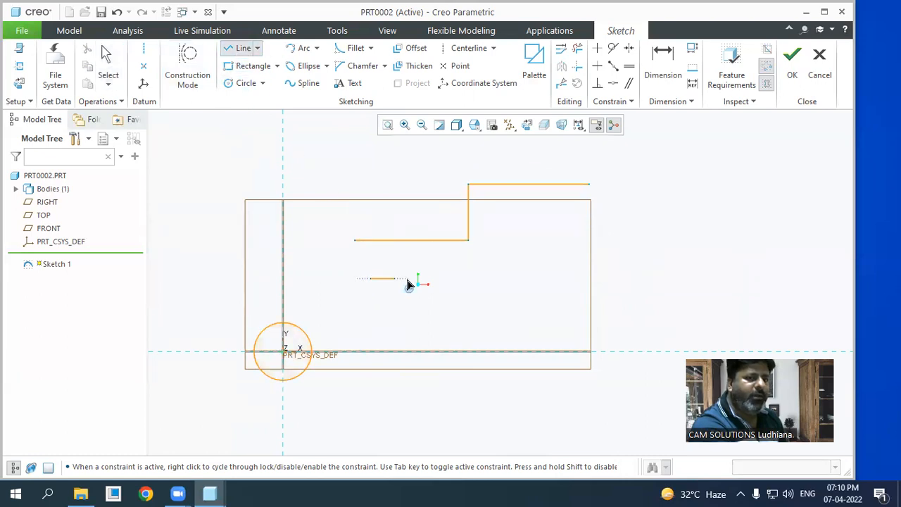
pyautogui.click(485, 279)
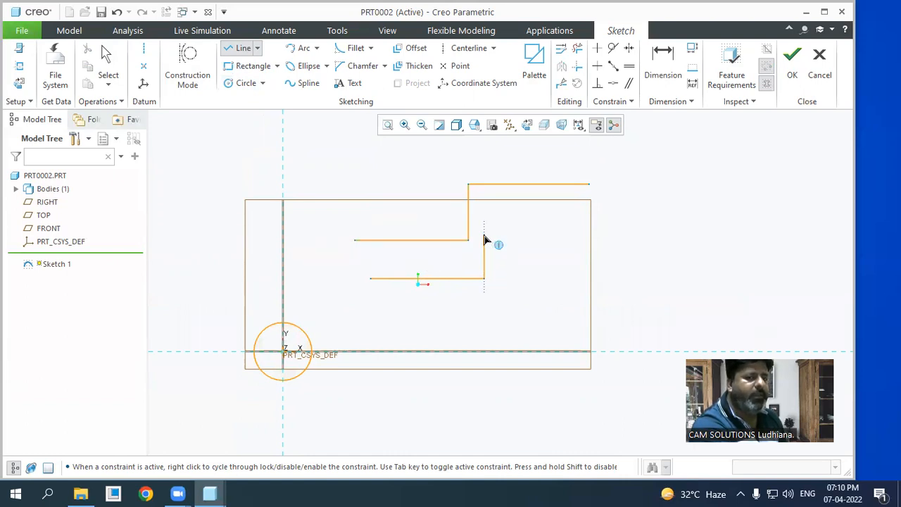
pyautogui.click(485, 223)
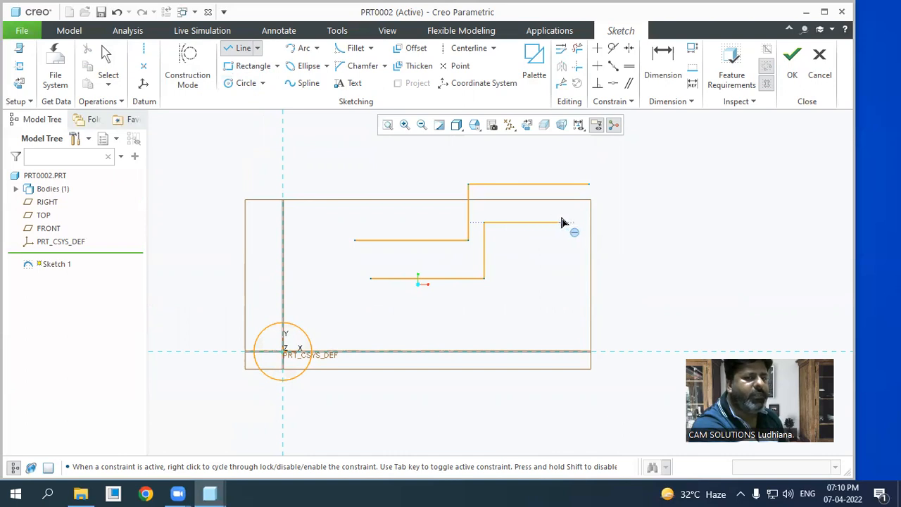
pyautogui.click(604, 224)
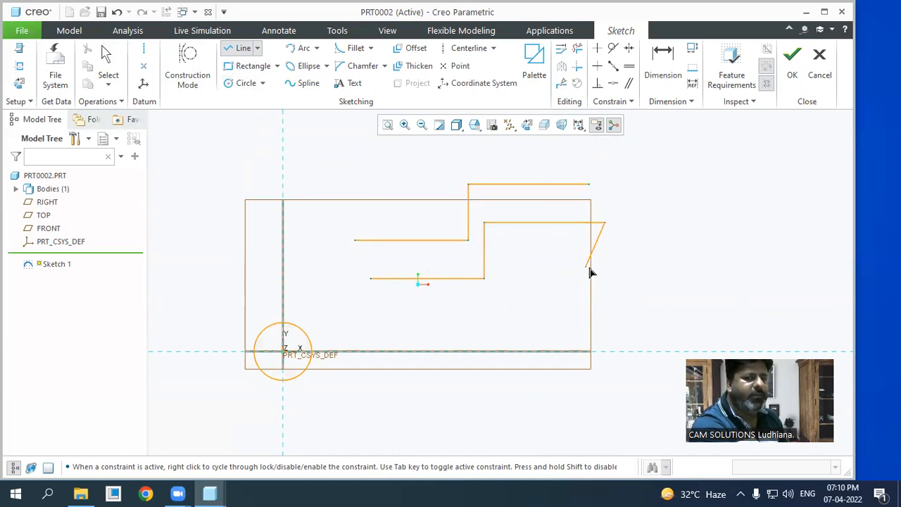
pyautogui.scroll(1, 601, 276)
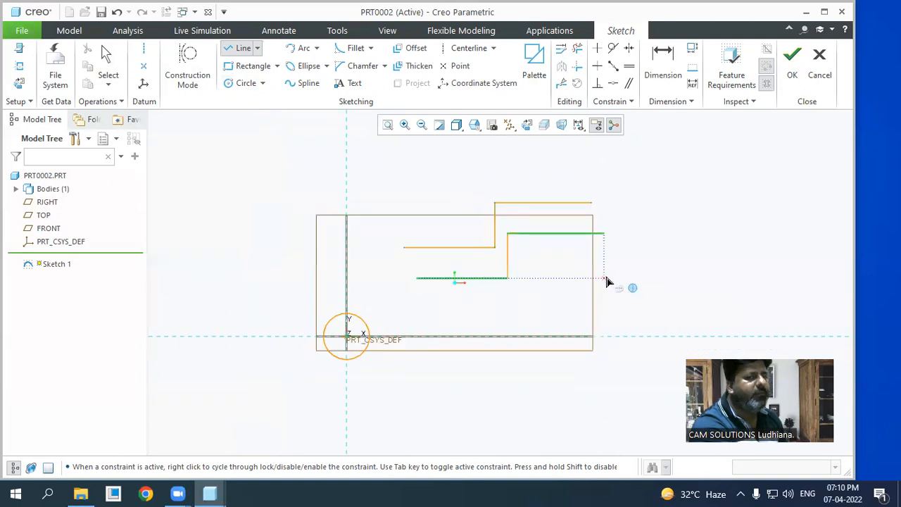
pyautogui.middleClick(607, 279)
pyautogui.middleClick(631, 269)
pyautogui.scroll(-2, 636, 263)
pyautogui.click(640, 268)
pyautogui.scroll(1, 475, 286)
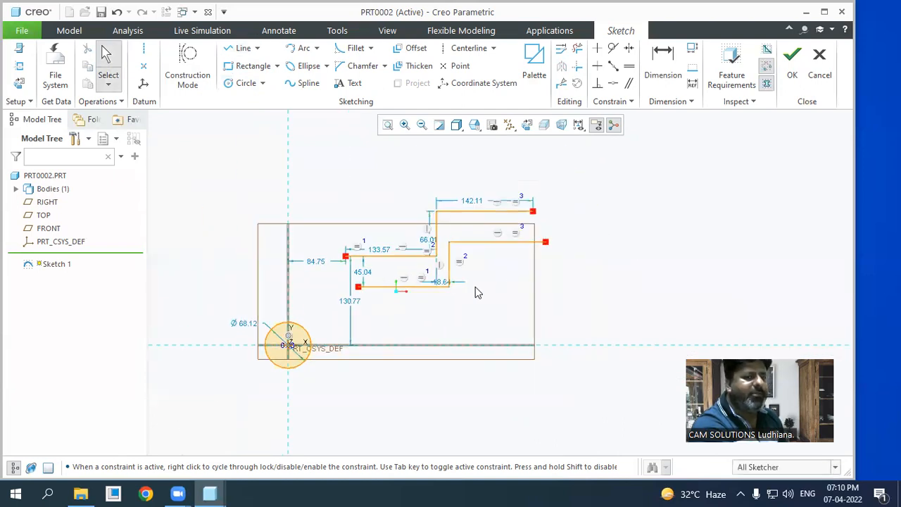
# - Sketch a slanted line at about 38° beside the stepped chains, and a second line parallel to it about 157 away
pyautogui.click(229, 50)
pyautogui.click(541, 303)
pyautogui.click(629, 233)
pyautogui.middleClick(720, 293)
pyautogui.click(713, 302)
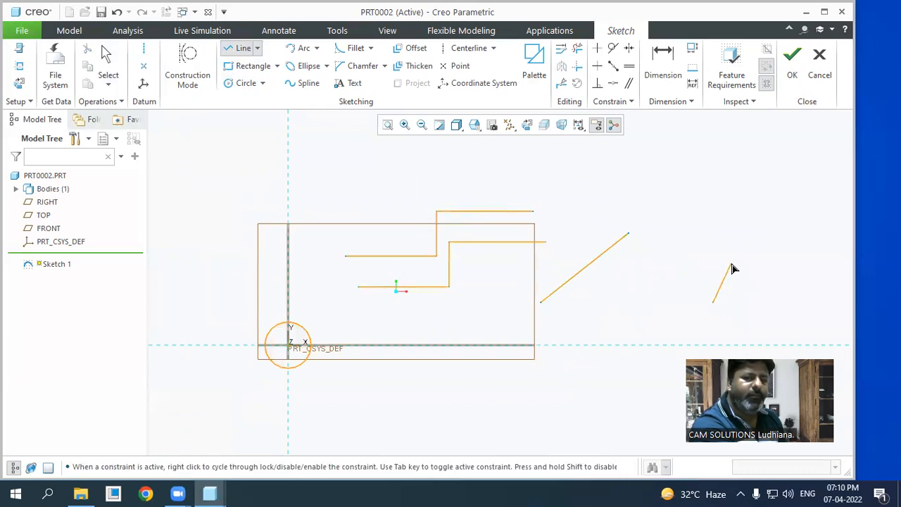
pyautogui.click(786, 246)
pyautogui.middleClick(785, 248)
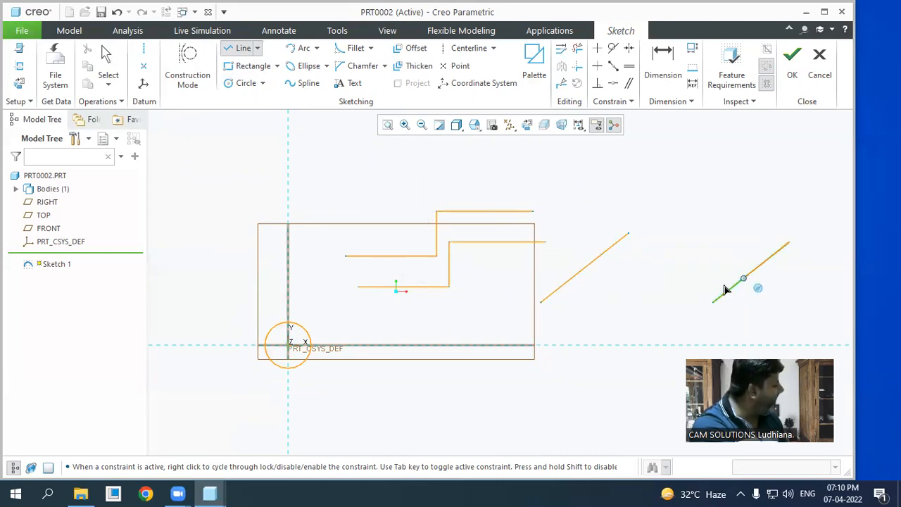
pyautogui.middleClick(716, 283)
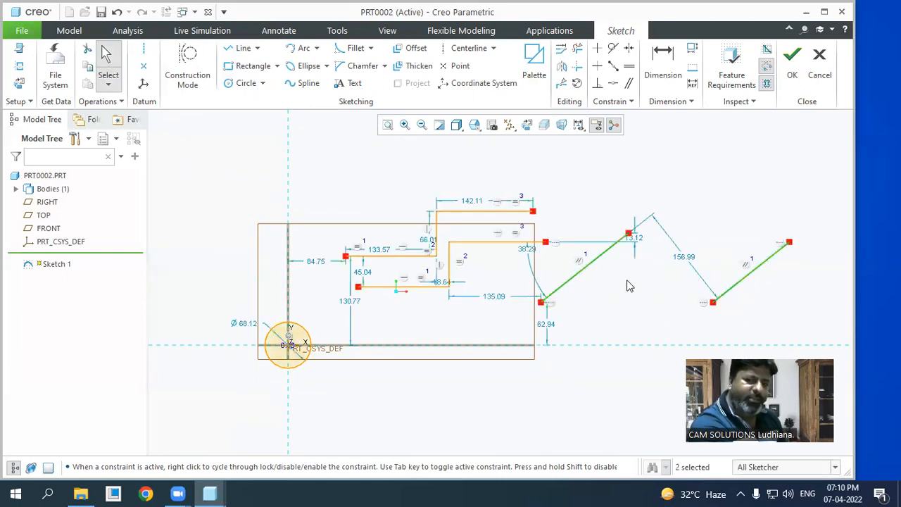
pyautogui.click(694, 282)
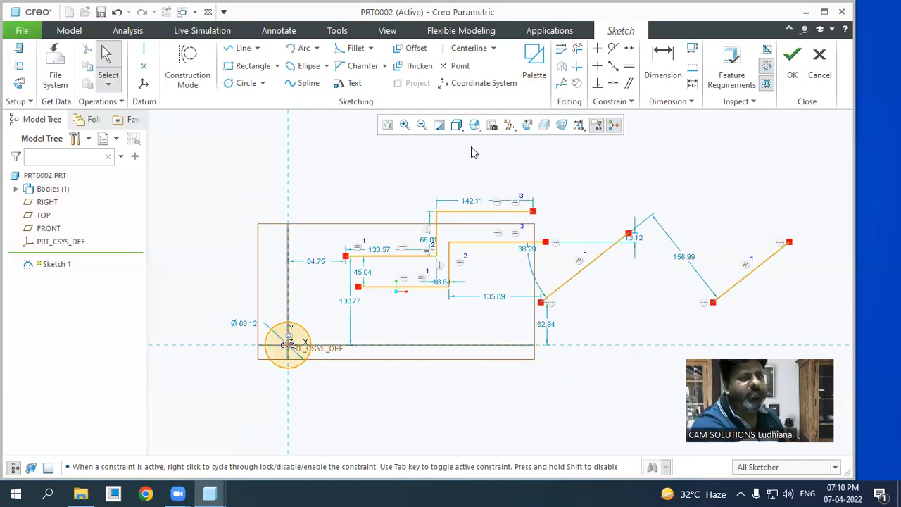
# - Clear all lines and the circle from the sketch with Delete Segment
pyautogui.click(577, 48)
pyautogui.moveTo(766, 275)
pyautogui.mouseDown()
pyautogui.moveTo(690, 273)
pyautogui.moveTo(497, 201)
pyautogui.moveTo(465, 236)
pyautogui.moveTo(424, 257)
pyautogui.moveTo(398, 307)
pyautogui.moveTo(317, 318)
pyautogui.moveTo(292, 369)
pyautogui.moveTo(318, 366)
pyautogui.moveTo(265, 318)
pyautogui.mouseUp()
pyautogui.moveTo(508, 287); pyautogui.dragTo(404, 280)
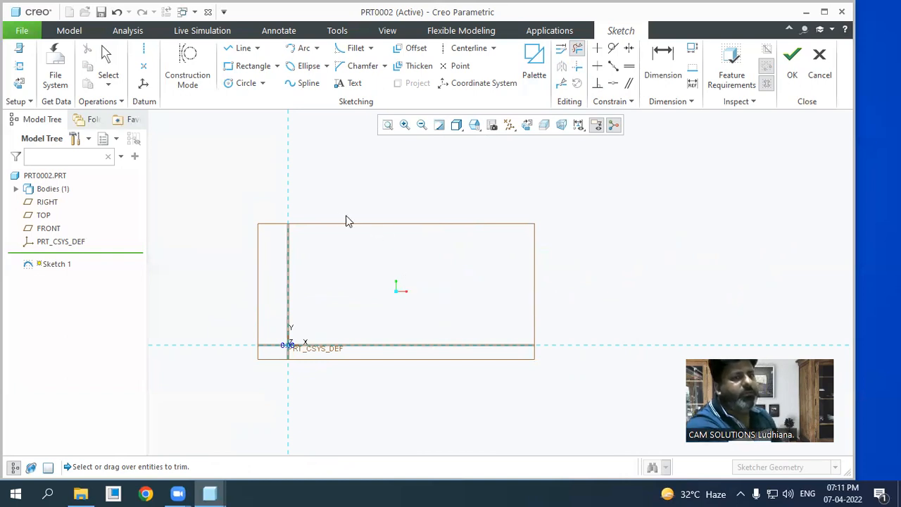
# - Sketch a circle about 356 in diameter at the origin and one about 49 in diameter centred about 457 across and 111 above
pyautogui.click(243, 84)
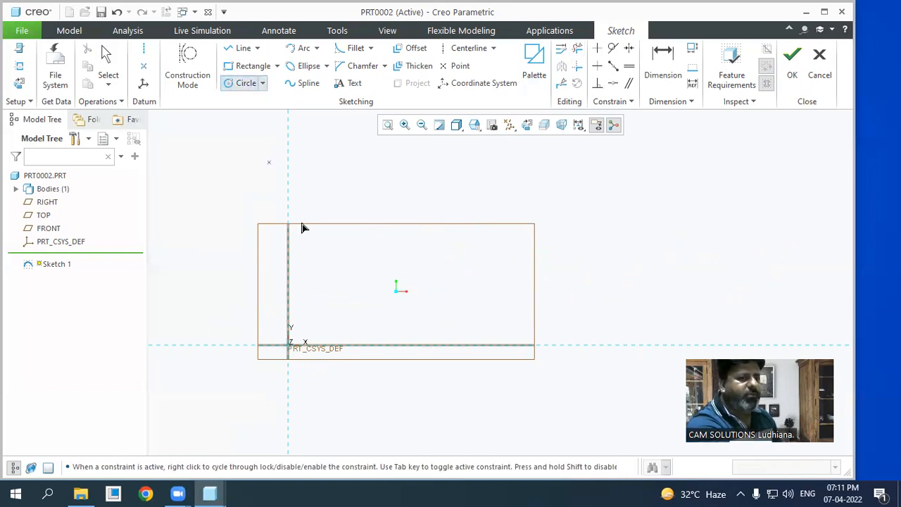
pyautogui.click(288, 345)
pyautogui.click(398, 292)
pyautogui.click(599, 269)
pyautogui.click(600, 286)
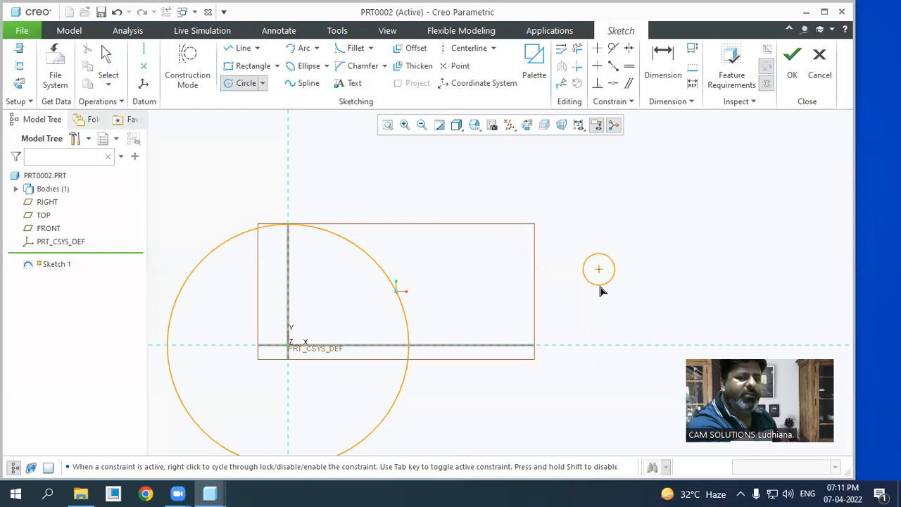
pyautogui.middleClick(541, 228)
pyautogui.scroll(-3, 541, 228)
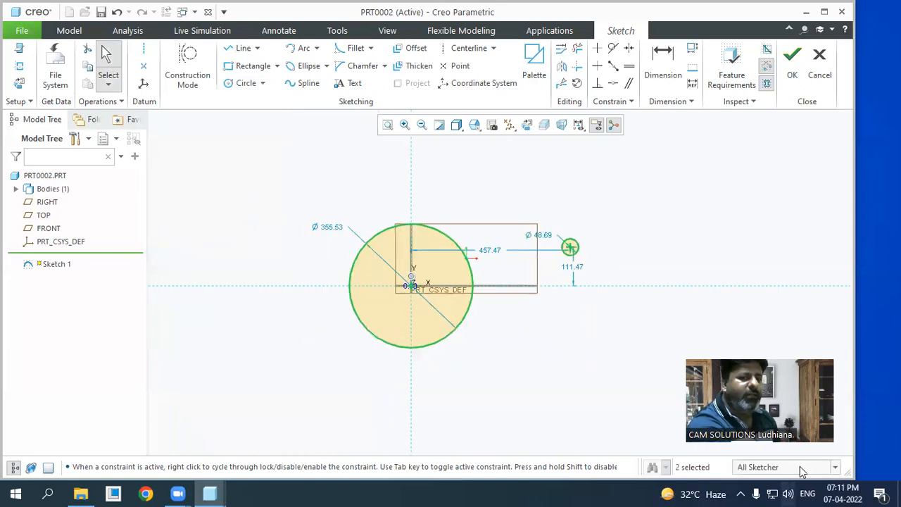
pyautogui.scroll(-2, 510, 176)
pyautogui.click(531, 191)
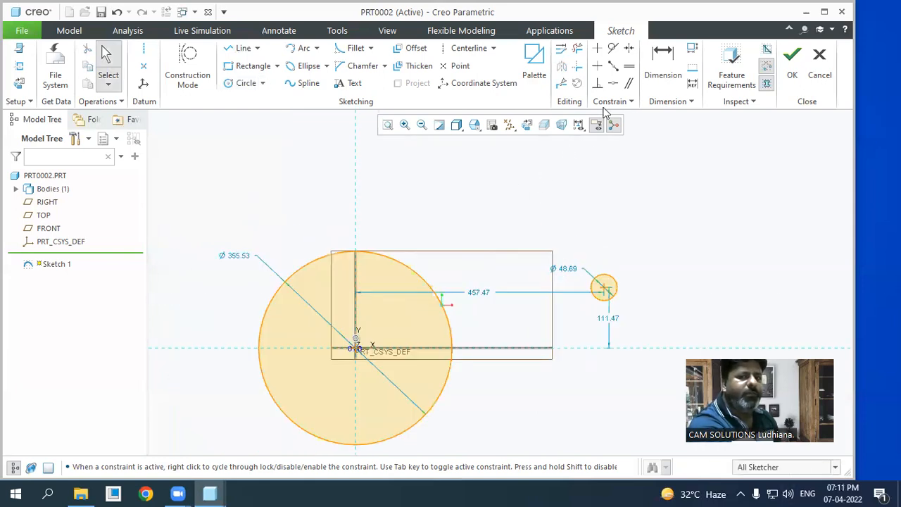
# - Apply the Equal constraint between the large origin circle and the small circle
pyautogui.click(630, 70)
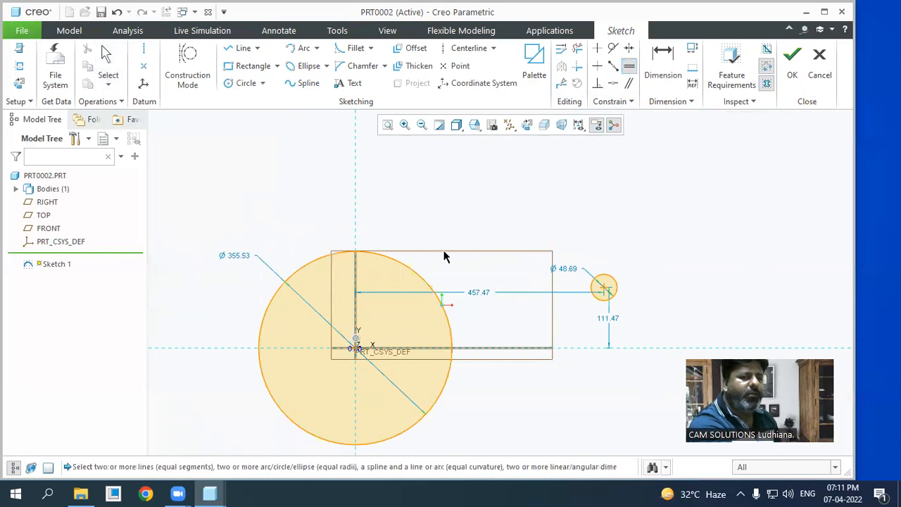
pyautogui.click(420, 279)
pyautogui.click(616, 283)
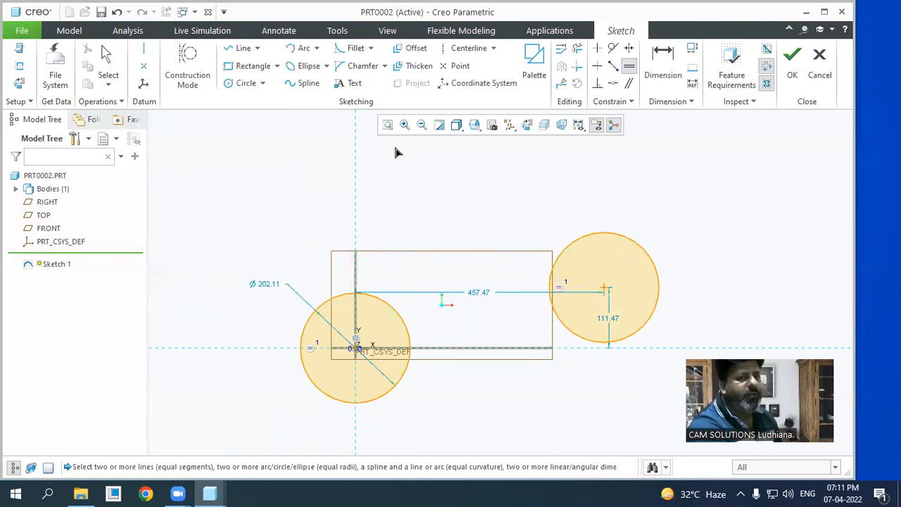
# - Sketch a slanted line at about 17° passing above both circles, starting about 159 left of the Y axis and 96 above the X axis
pyautogui.press('l')
pyautogui.click(269, 295)
pyautogui.click(673, 178)
pyautogui.middleClick(704, 189)
pyautogui.click(720, 219)
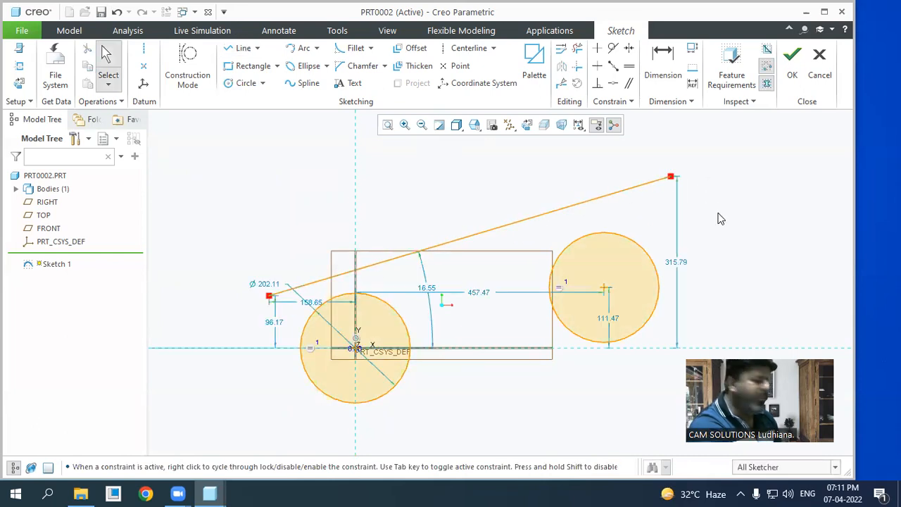
# - Apply the Tangent constraint between the slanted line and both the right-hand circle and the origin circle
pyautogui.click(613, 49)
pyautogui.click(589, 240)
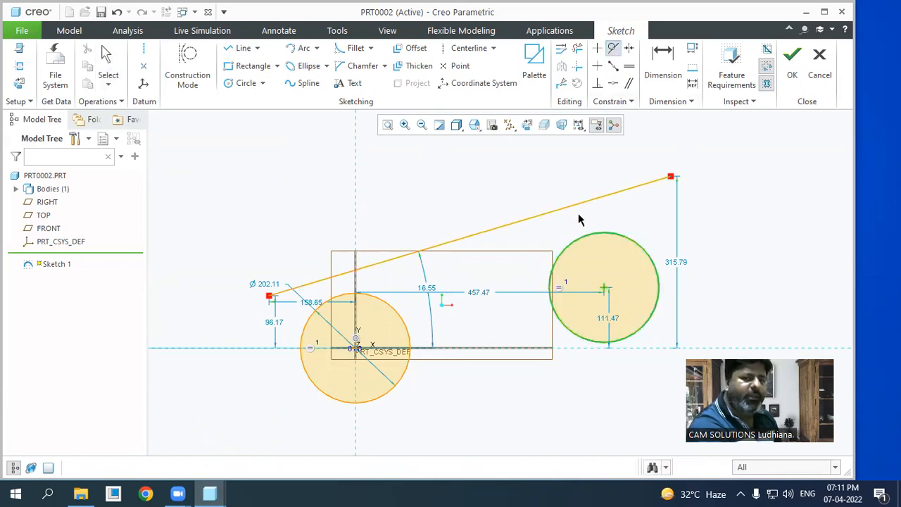
pyautogui.click(577, 205)
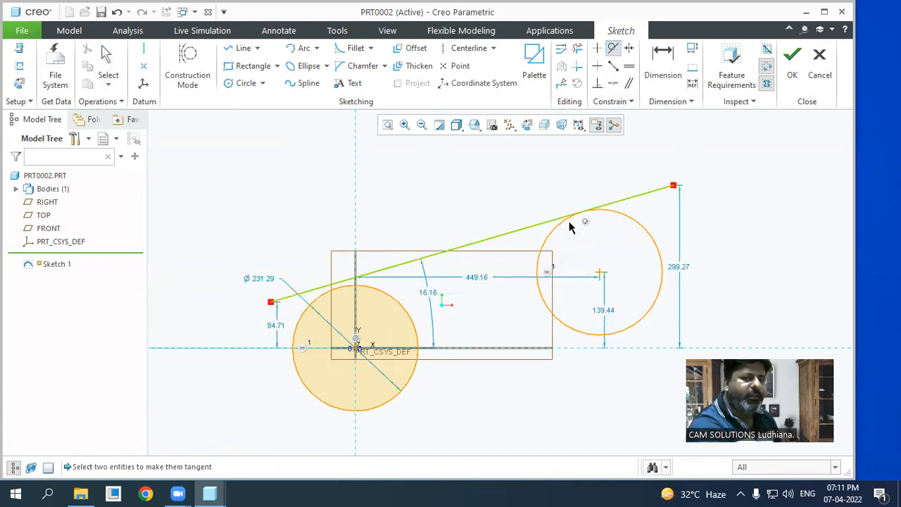
pyautogui.click(383, 288)
pyautogui.click(386, 269)
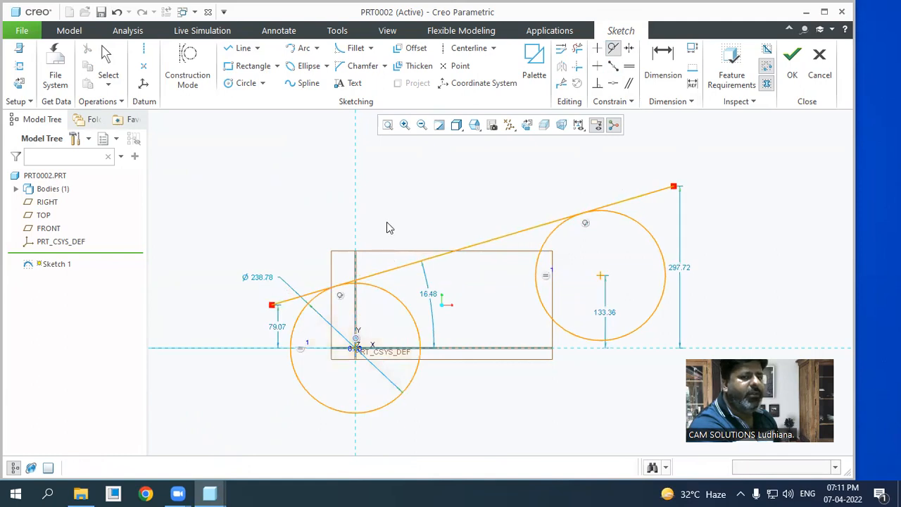
pyautogui.middleClick(388, 228)
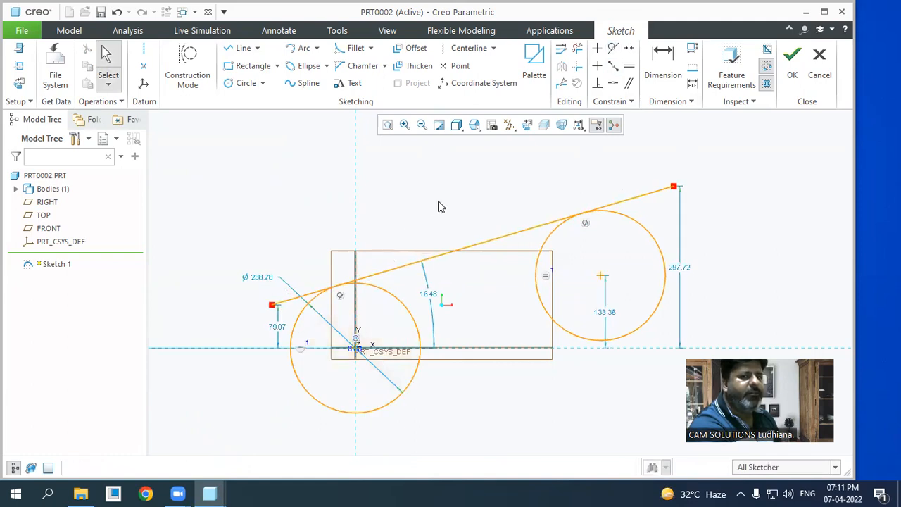
# - Trim both ends of the slanted line back to its tangent points on the circles with Delete Segment
pyautogui.click(578, 48)
pyautogui.moveTo(618, 168); pyautogui.dragTo(670, 206)
pyautogui.moveTo(336, 263); pyautogui.dragTo(272, 315)
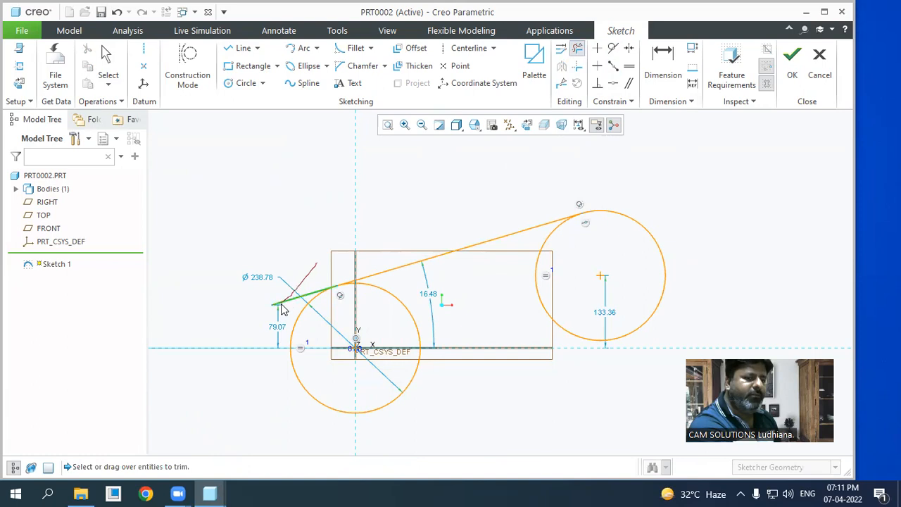
pyautogui.middleClick(267, 222)
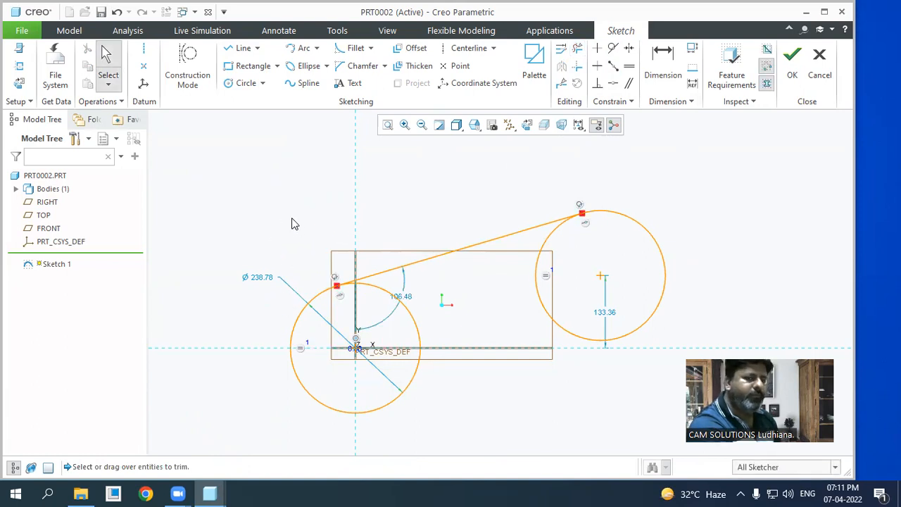
# - Set the height of the right-hand circle's centre above the horizontal axis to 130
pyautogui.doubleClick(604, 312)
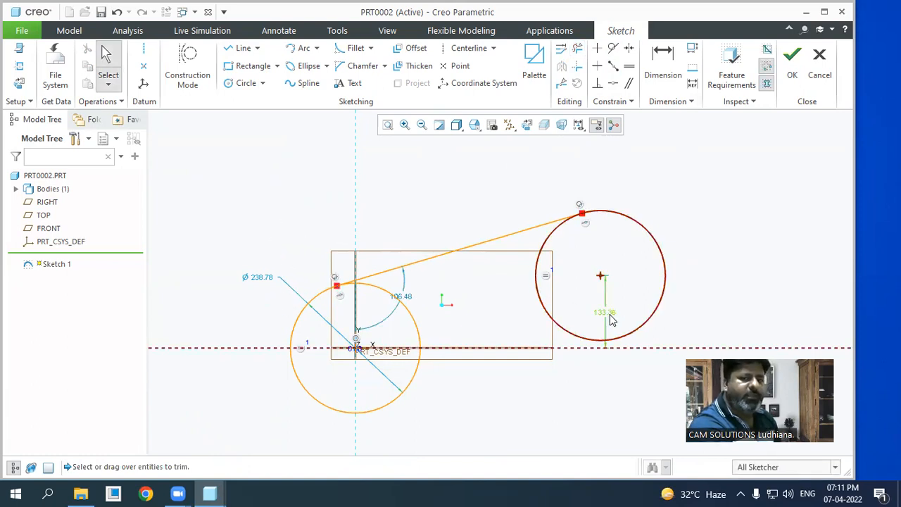
pyautogui.write('130')
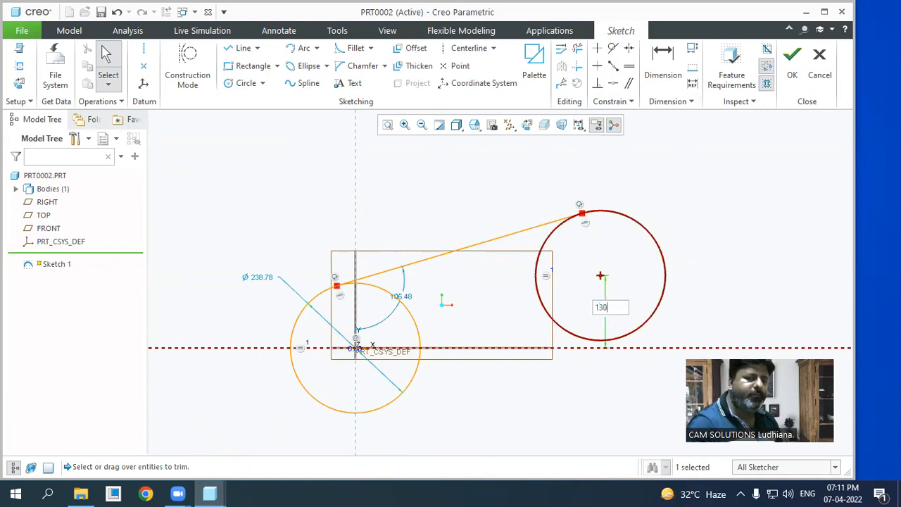
pyautogui.press('Return')
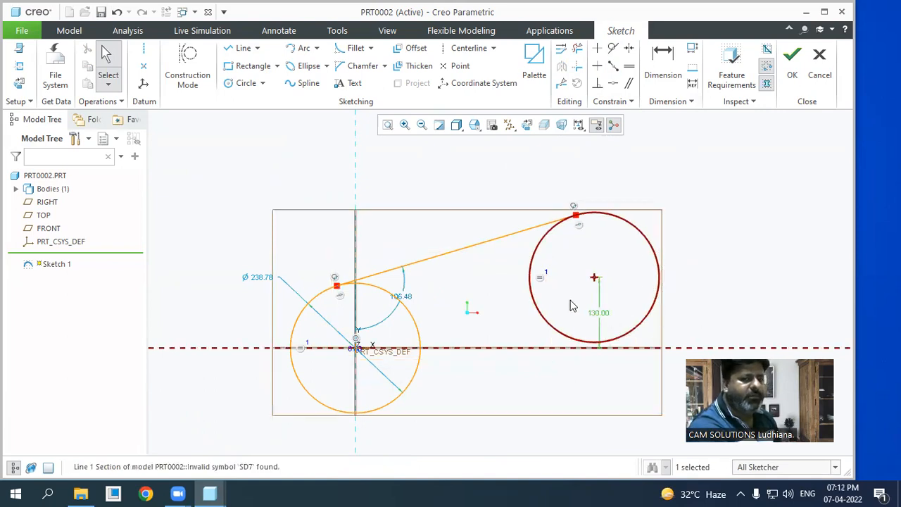
pyautogui.click(502, 306)
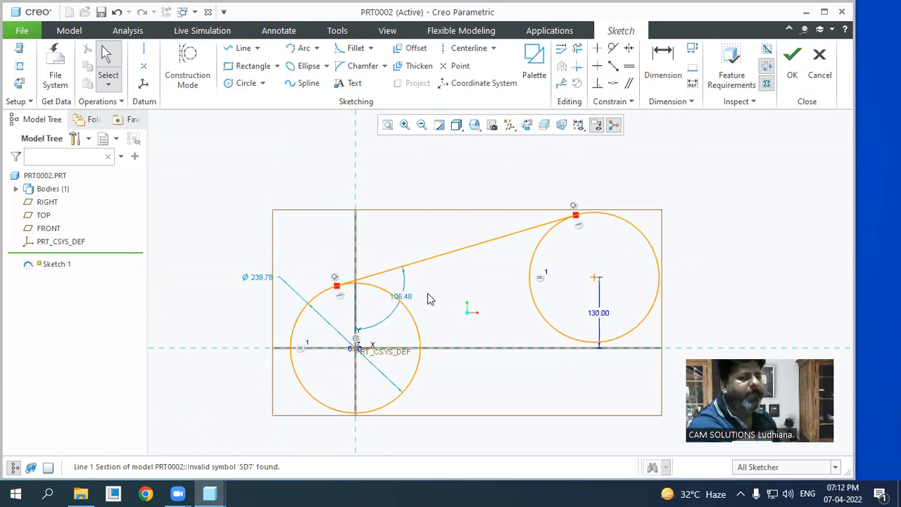
# - Sketch a near-vertical line from about 154 right of the Y axis down onto the tangent line at about 143
pyautogui.click(239, 55)
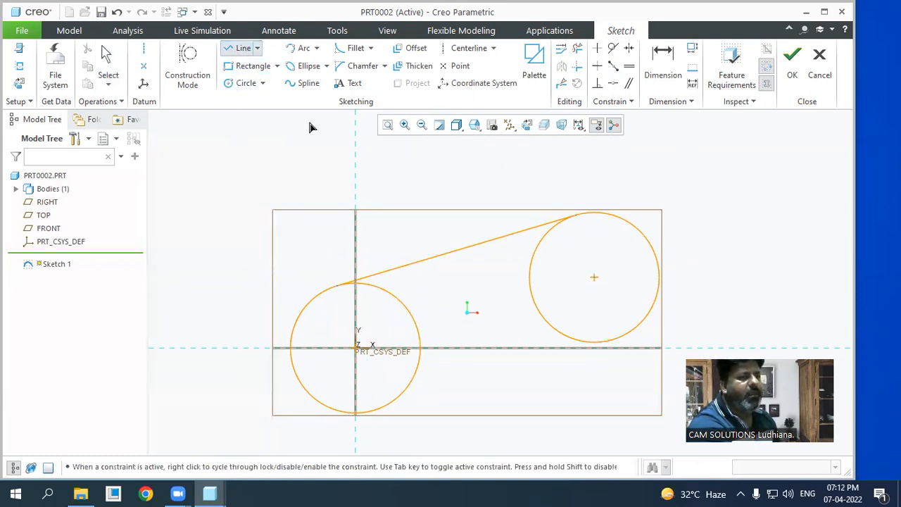
pyautogui.click(439, 153)
pyautogui.click(433, 258)
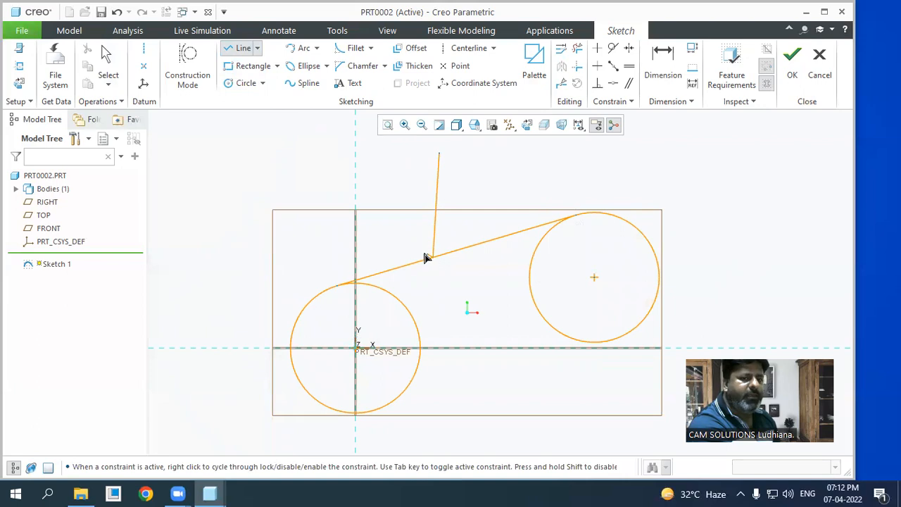
pyautogui.middleClick(404, 240)
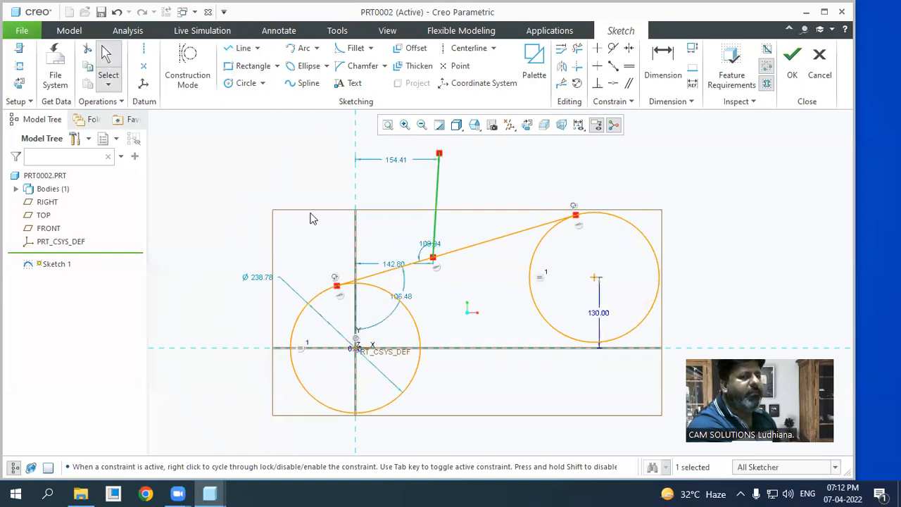
# - Apply the Perpendicular constraint between the tangent line and the short line that meets it
pyautogui.scroll(-2, 312, 215)
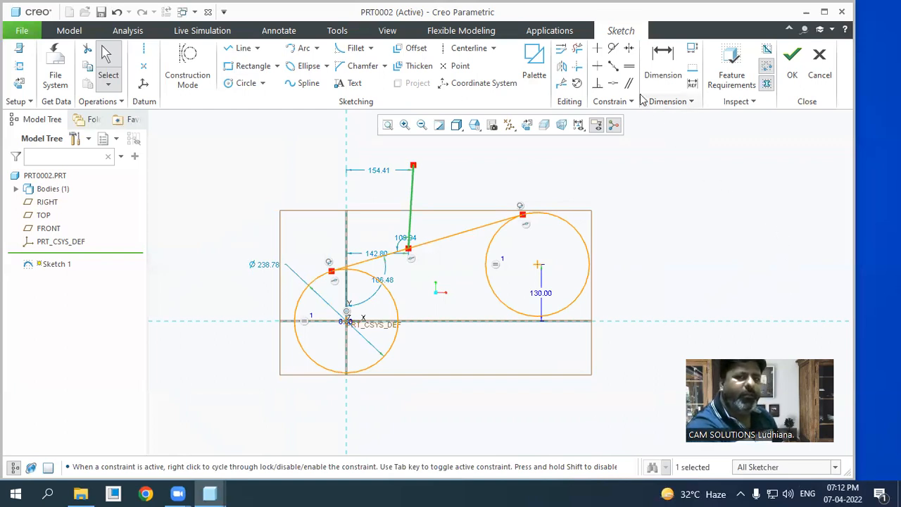
pyautogui.click(603, 84)
pyautogui.click(450, 236)
pyautogui.click(412, 221)
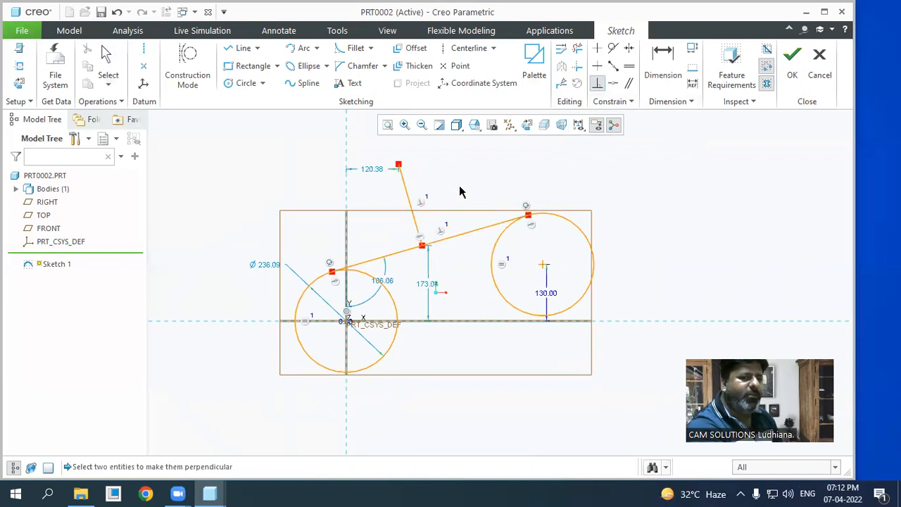
pyautogui.middleClick(460, 186)
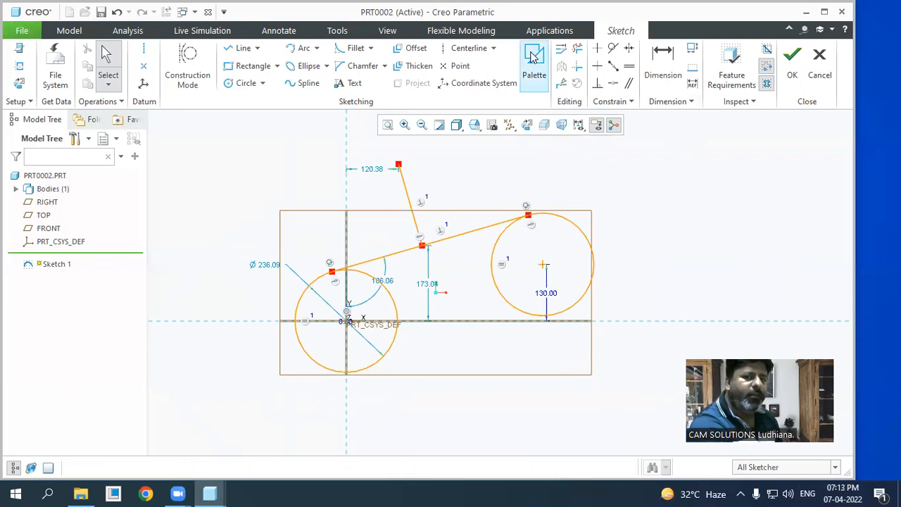
pyautogui.click(615, 85)
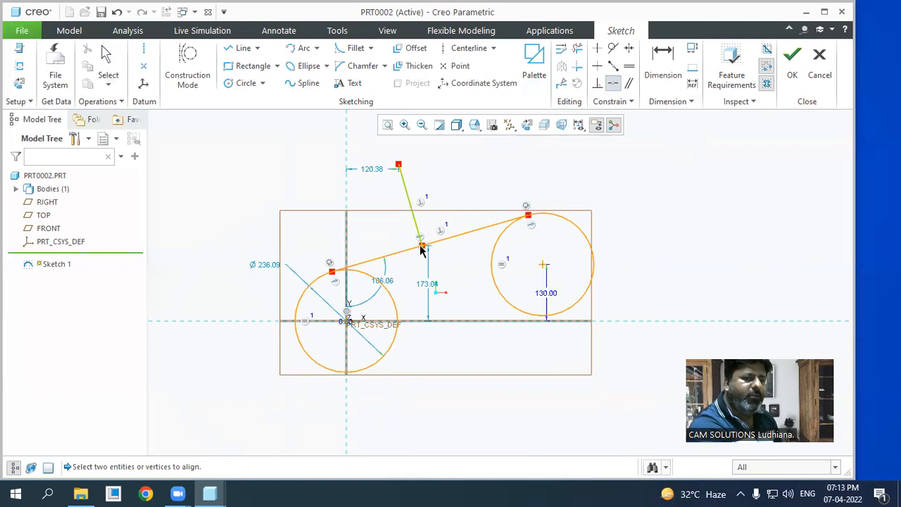
pyautogui.middleClick(454, 255)
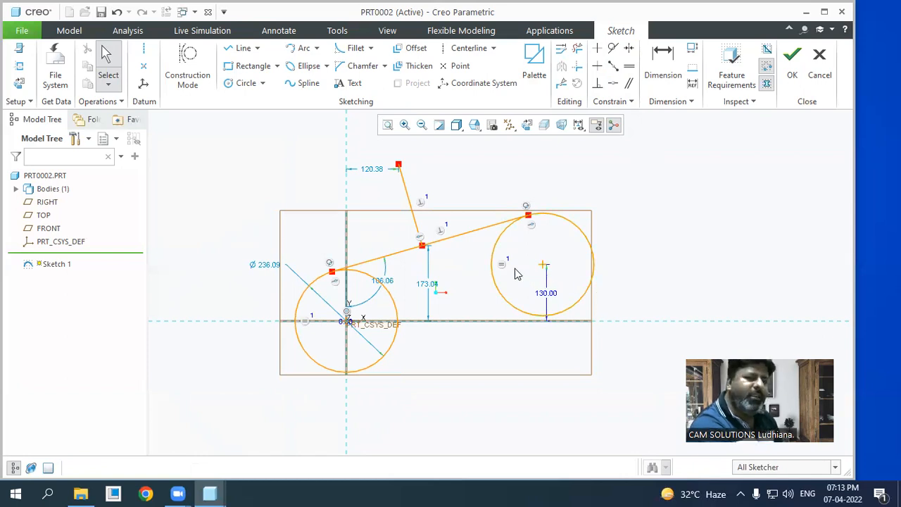
# - Delete the short line's perpendicular and point-on-line constraints, and move its upper end to about 287 right of the Y axis
pyautogui.click(421, 203)
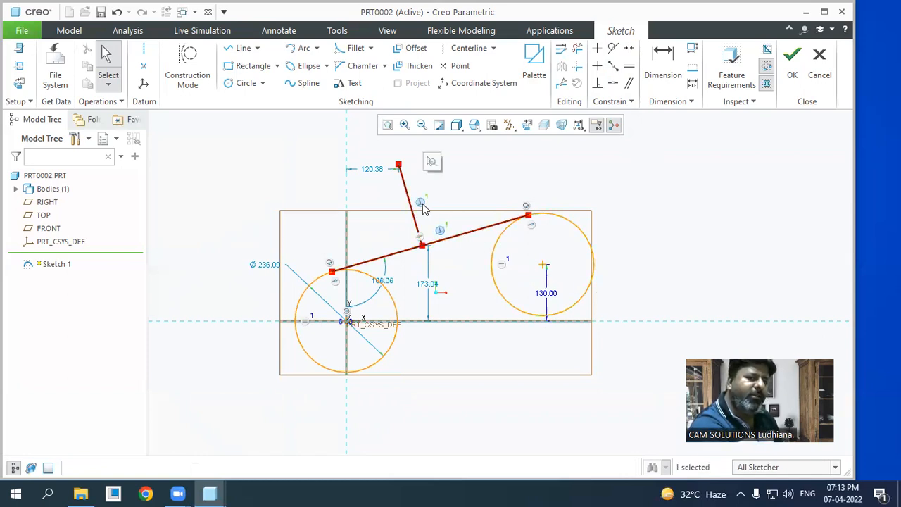
pyautogui.press('Delete')
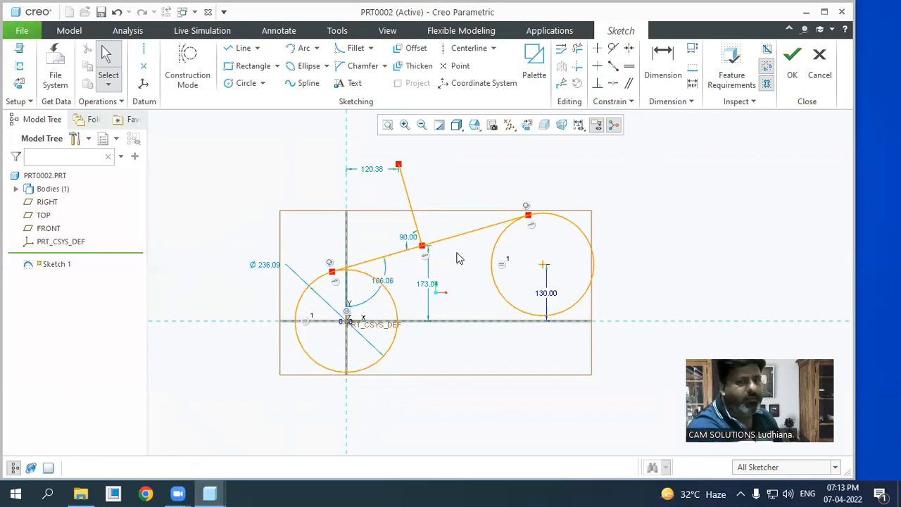
pyautogui.click(427, 258)
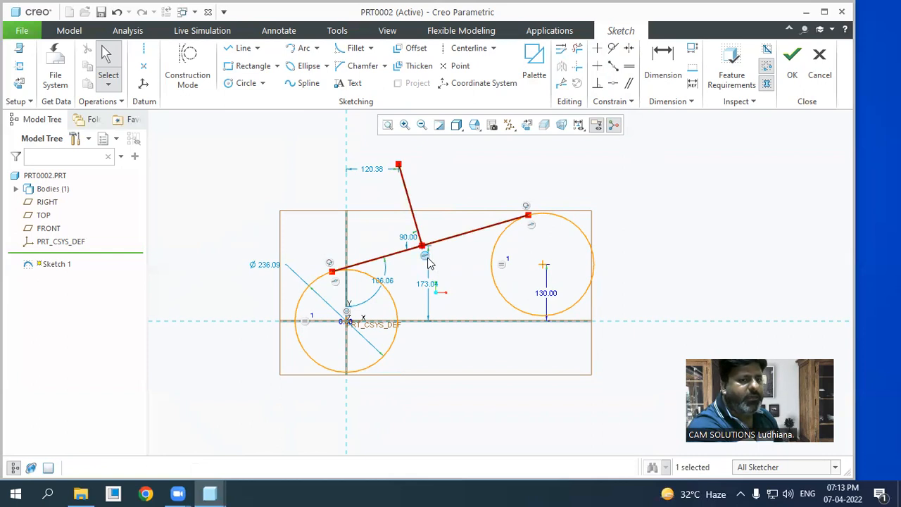
pyautogui.click(430, 264)
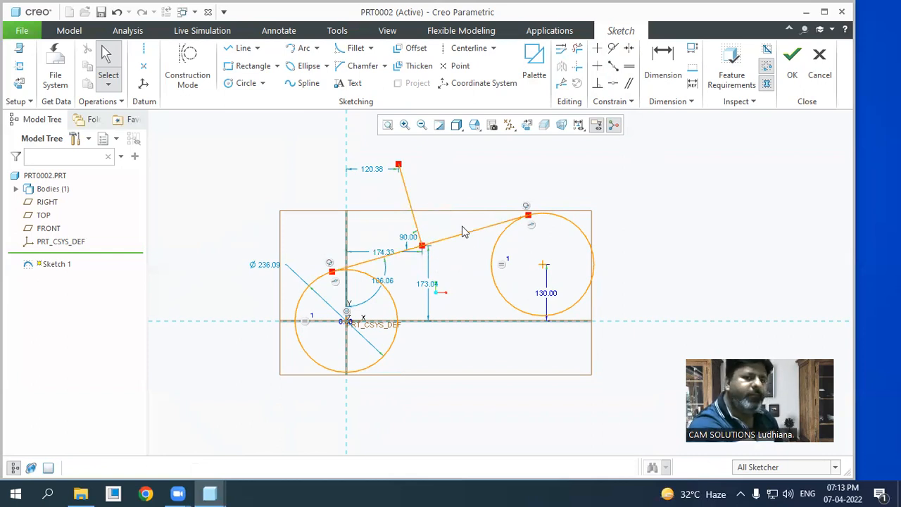
pyautogui.moveTo(399, 166); pyautogui.dragTo(471, 180)
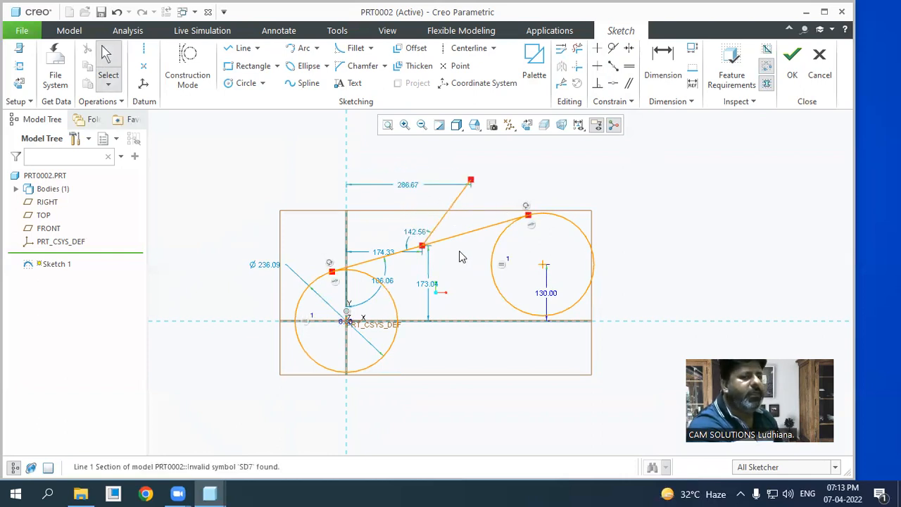
# - Dimension the angle between the short line and the tangent line on the side facing the right-hand circle
pyautogui.scroll(4, 491, 188)
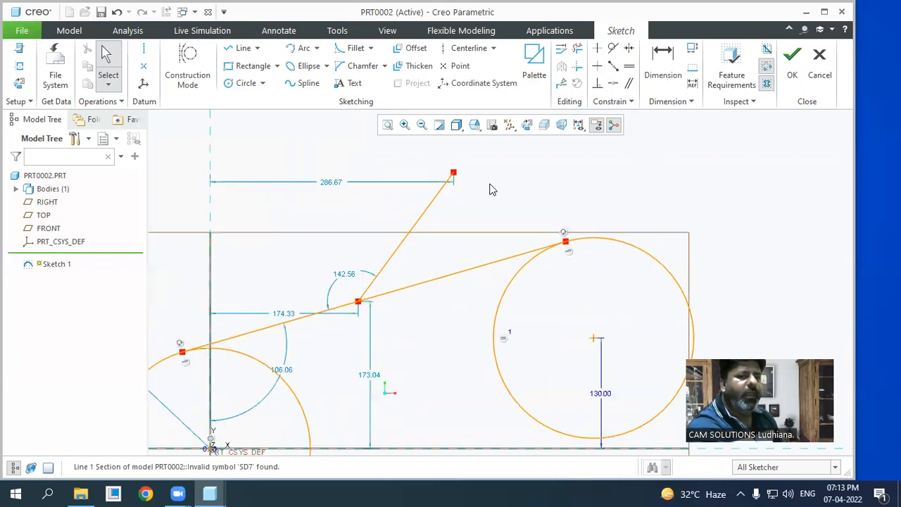
pyautogui.click(663, 65)
pyautogui.click(385, 253)
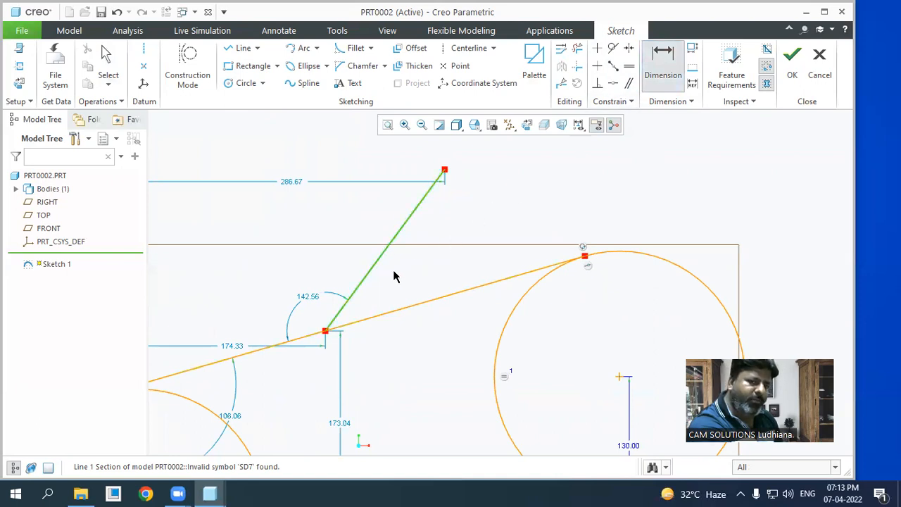
pyautogui.click(412, 305)
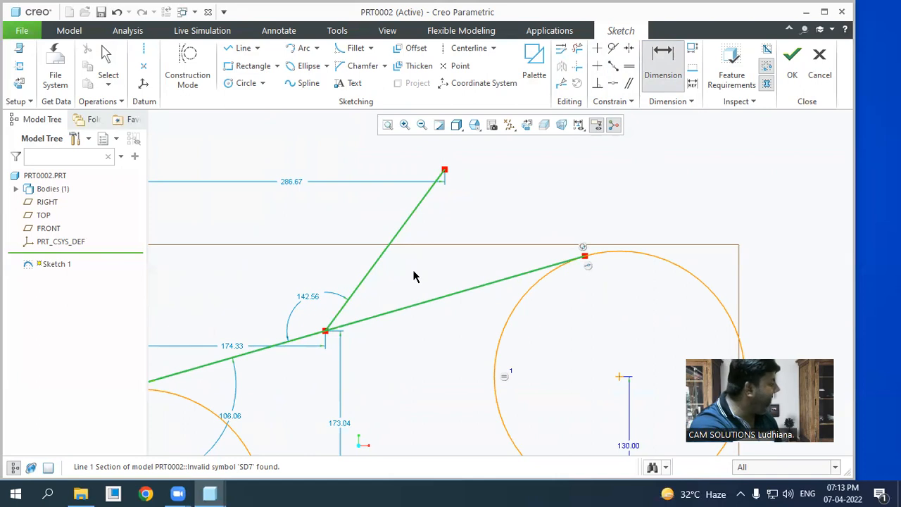
pyautogui.middleClick(415, 277)
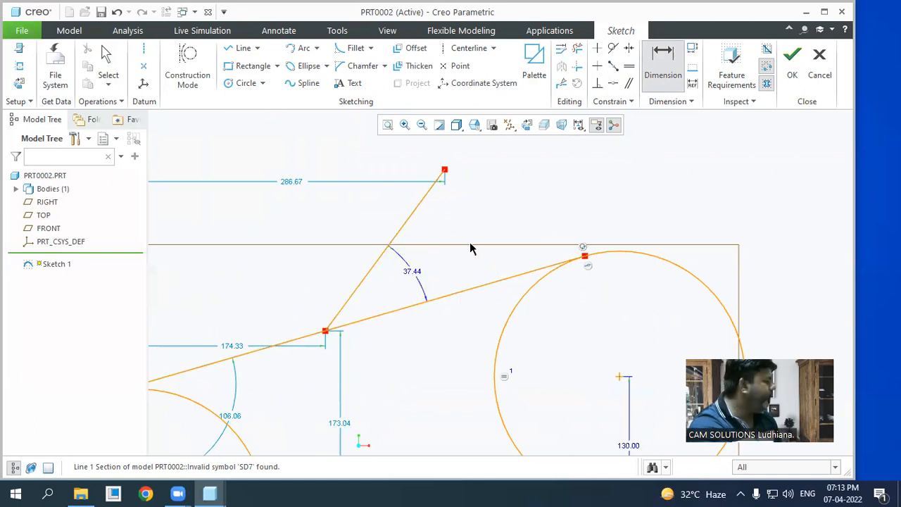
# - Dimension the tangent line's angle to the horizontal axis and accept the proposed value
pyautogui.scroll(-3, 477, 251)
pyautogui.click(654, 82)
pyautogui.click(445, 279)
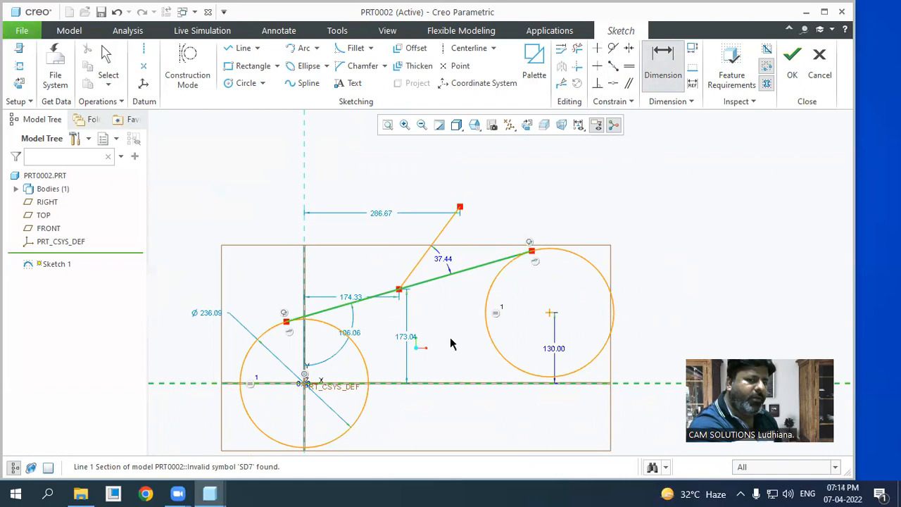
pyautogui.middleClick(443, 339)
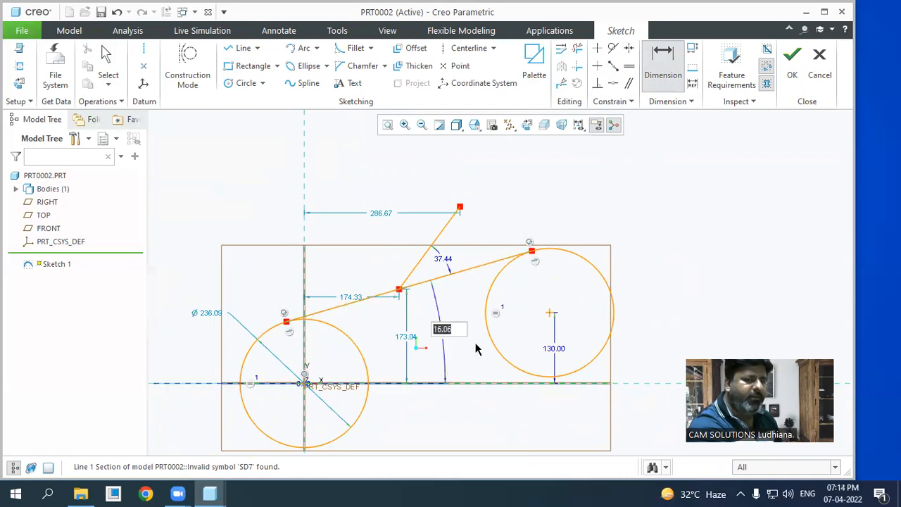
pyautogui.scroll(-1, 497, 337)
pyautogui.middleClick(466, 351)
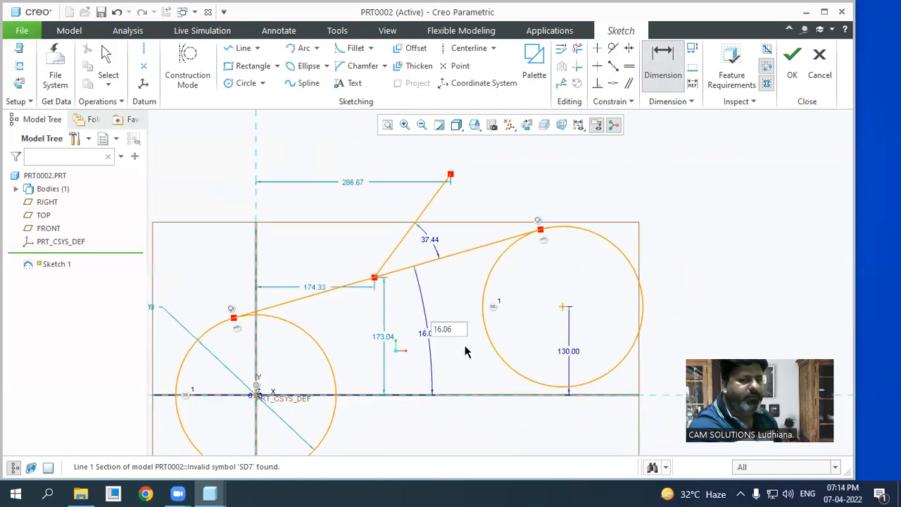
# - Clear both circles and both lines from the sketch with Delete Segment
pyautogui.scroll(2, 443, 283)
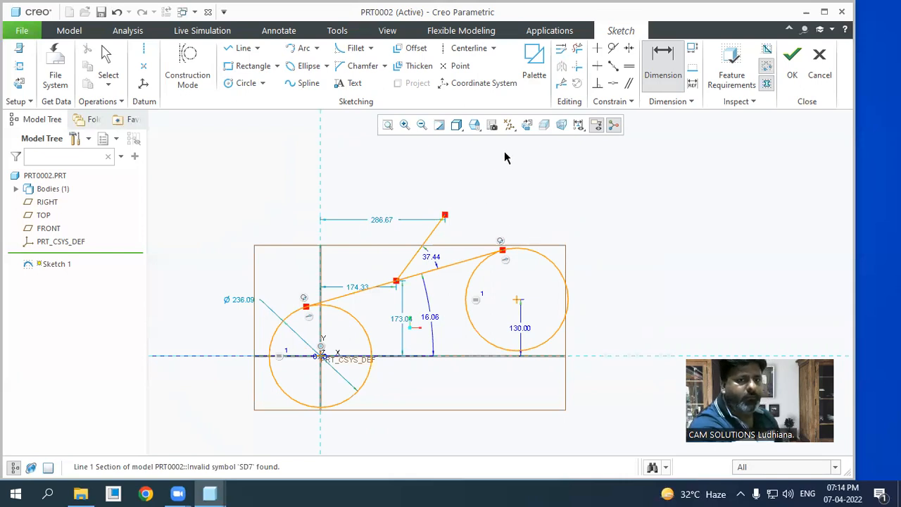
pyautogui.click(580, 55)
pyautogui.moveTo(533, 267)
pyautogui.mouseDown()
pyautogui.moveTo(467, 233)
pyautogui.moveTo(437, 237)
pyautogui.moveTo(479, 291)
pyautogui.moveTo(328, 332)
pyautogui.moveTo(368, 395)
pyautogui.moveTo(278, 374)
pyautogui.moveTo(294, 313)
pyautogui.moveTo(313, 318)
pyautogui.moveTo(522, 261)
pyautogui.mouseUp()
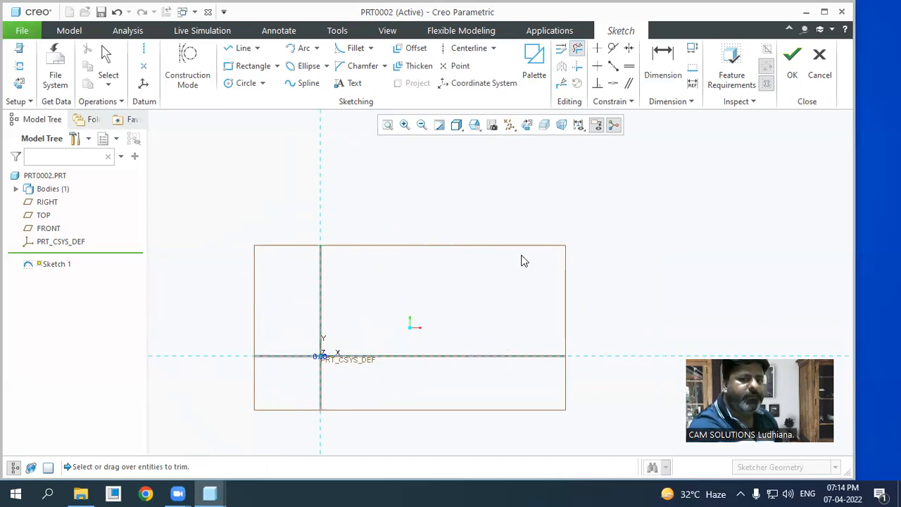
# - Sketch two equal circles about 158 mm in diameter, one at the origin, the other centred about 395 mm right and 175 mm above it
pyautogui.click(480, 31)
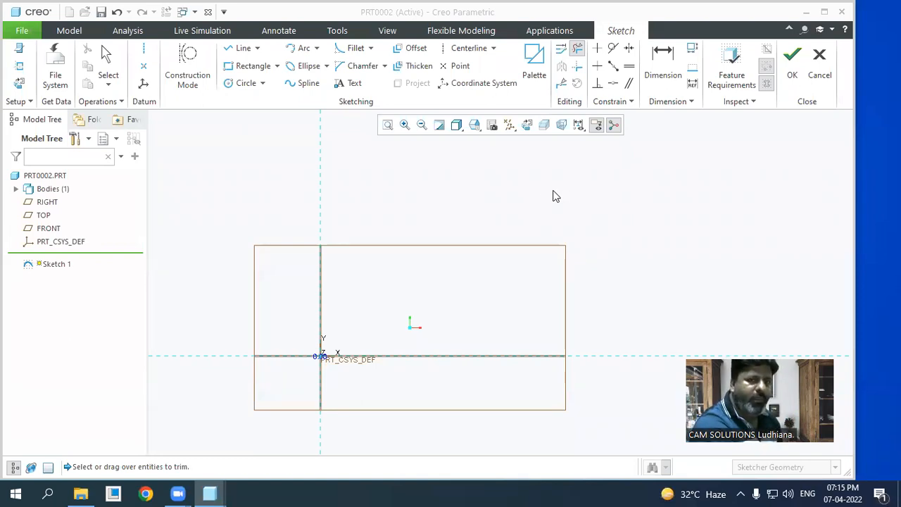
pyautogui.scroll(3, 497, 181)
pyautogui.scroll(-1, 290, 254)
pyautogui.scroll(-2, 379, 250)
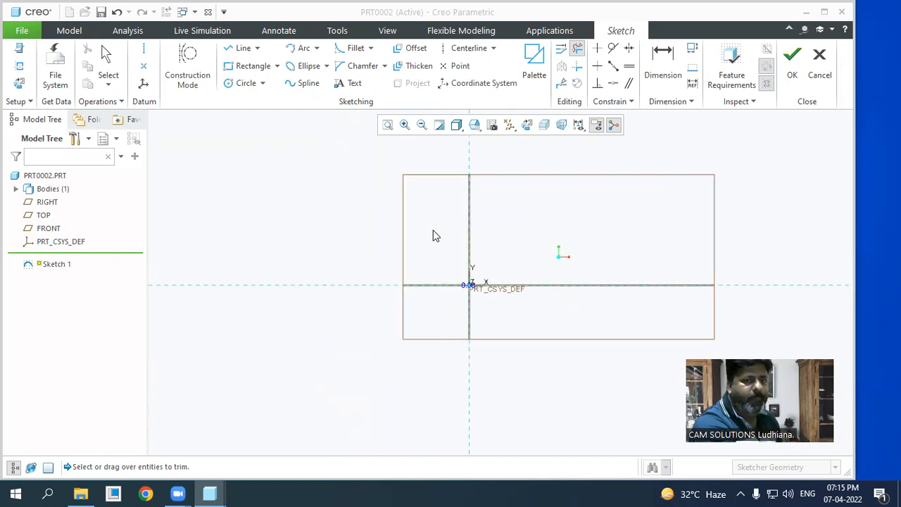
pyautogui.click(246, 84)
pyautogui.click(470, 285)
pyautogui.click(445, 310)
pyautogui.click(642, 210)
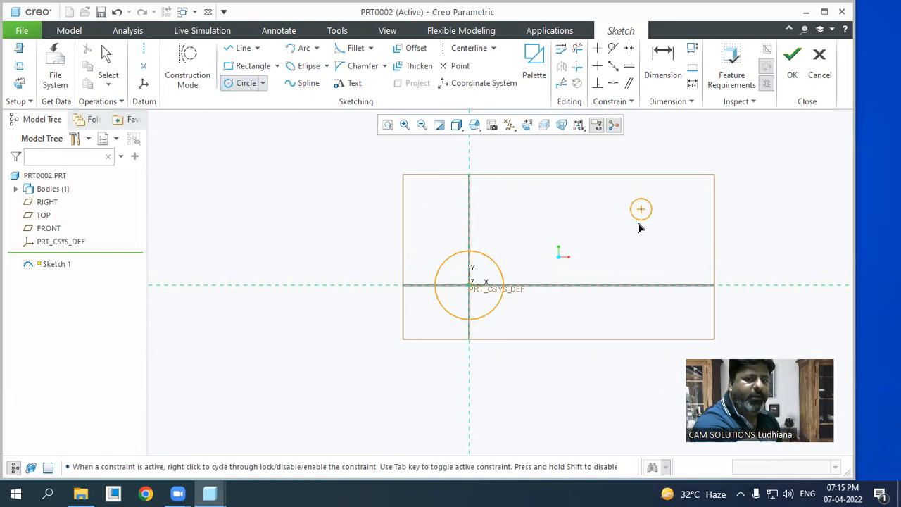
pyautogui.click(631, 242)
pyautogui.middleClick(534, 242)
pyautogui.click(596, 171)
# - Connect the two circles with two Line Tangent lines, one along their upper sides and one along their lower sides
pyautogui.click(258, 48)
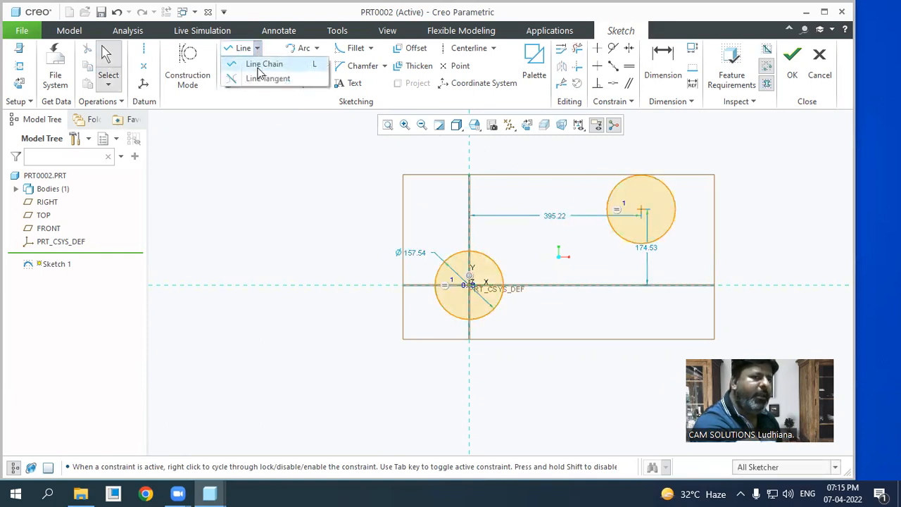
pyautogui.click(260, 80)
pyautogui.click(457, 259)
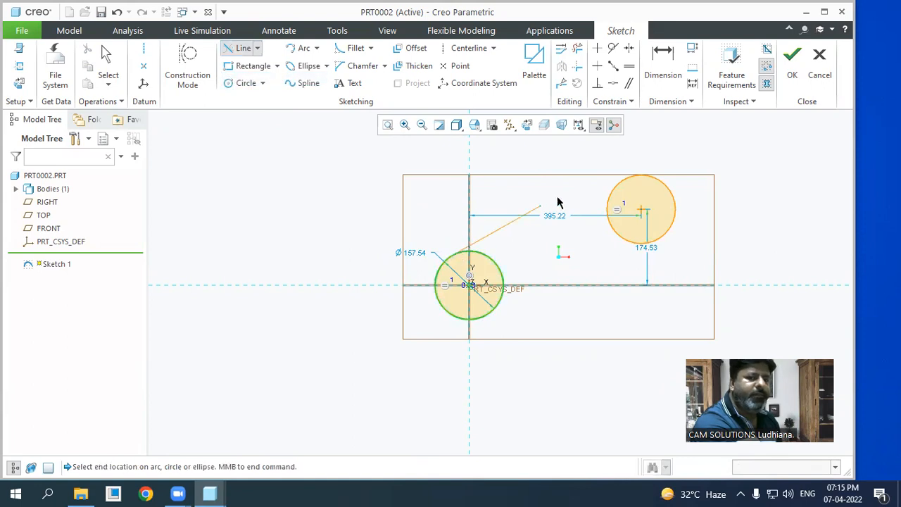
pyautogui.click(627, 179)
pyautogui.click(493, 313)
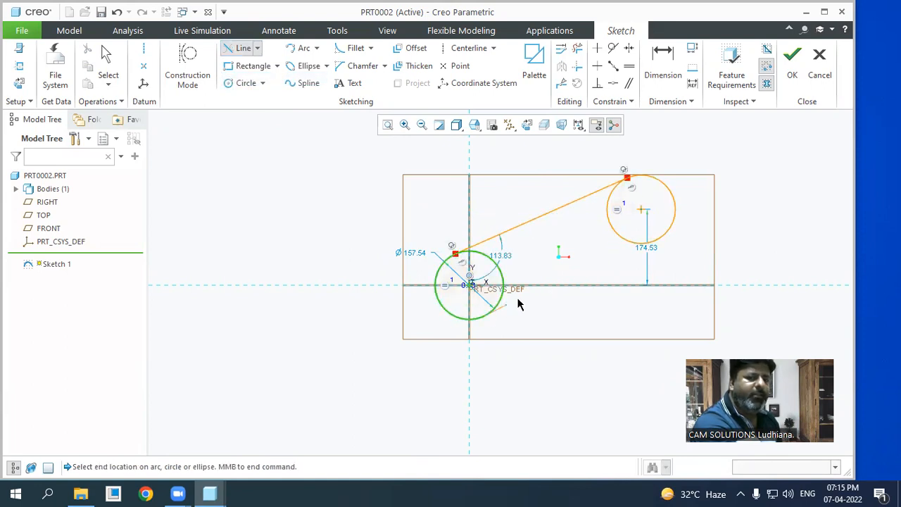
pyautogui.click(660, 238)
pyautogui.middleClick(709, 247)
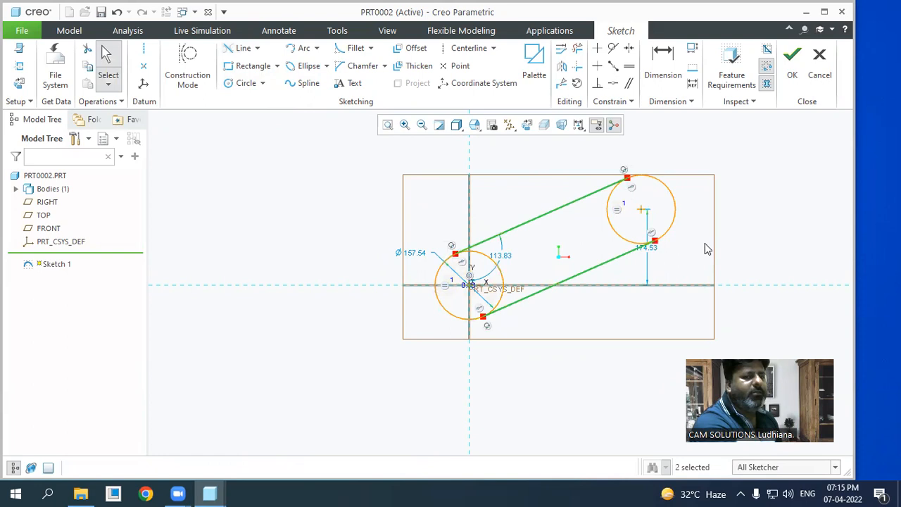
pyautogui.click(701, 245)
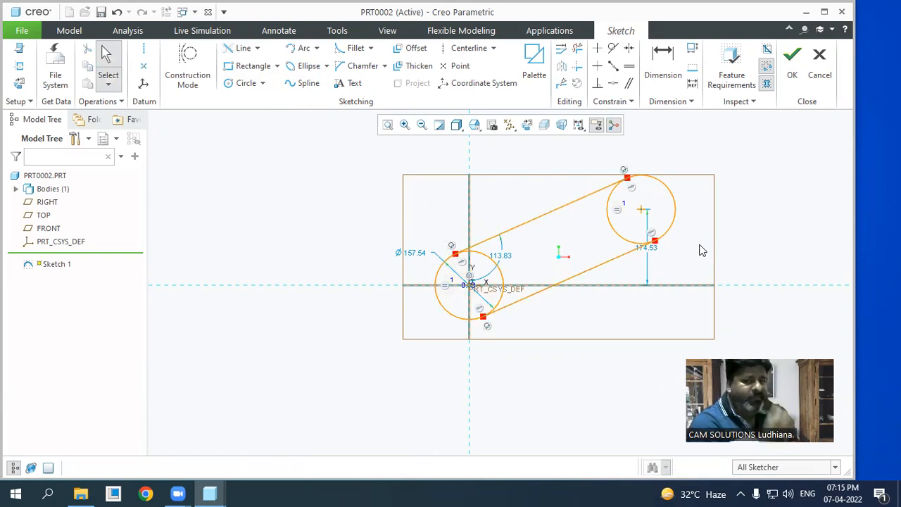
# - Set the angle between the upper tangent line and the vertical axis to 150 degrees
pyautogui.doubleClick(505, 260)
pyautogui.write('150')
pyautogui.press('Return')
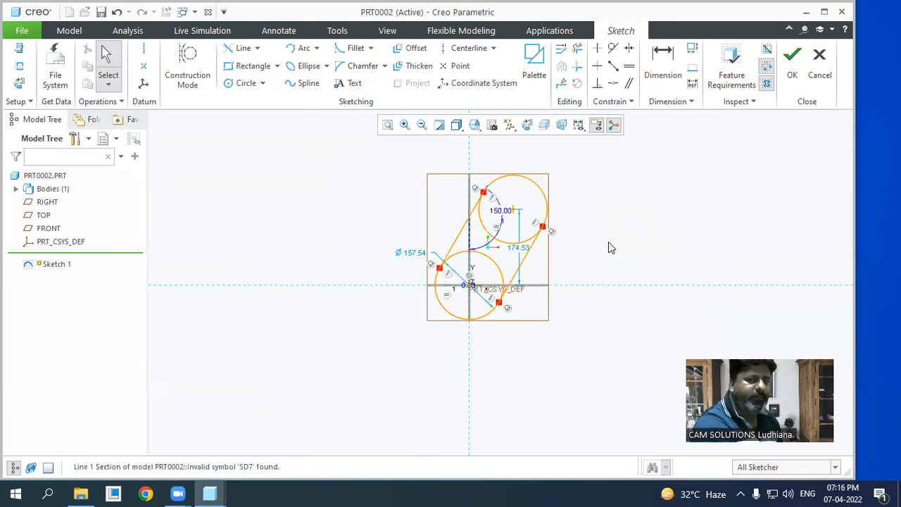
# - Set the origin circle's diameter to 150 mm and move the vertical centre-distance dimension clear of the sketch on its right side
pyautogui.doubleClick(404, 254)
pyautogui.write('1')
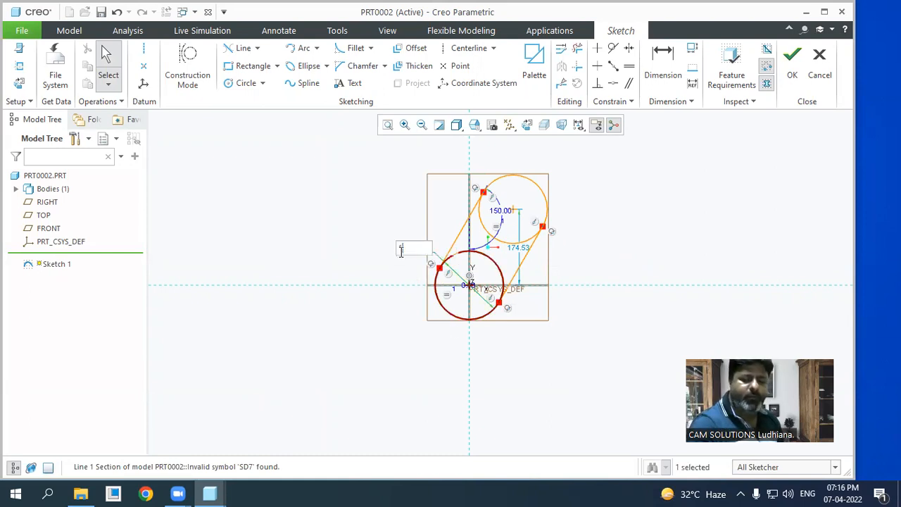
pyautogui.write('50')
pyautogui.press('Return')
pyautogui.click(357, 221)
pyautogui.moveTo(523, 254); pyautogui.dragTo(626, 251)
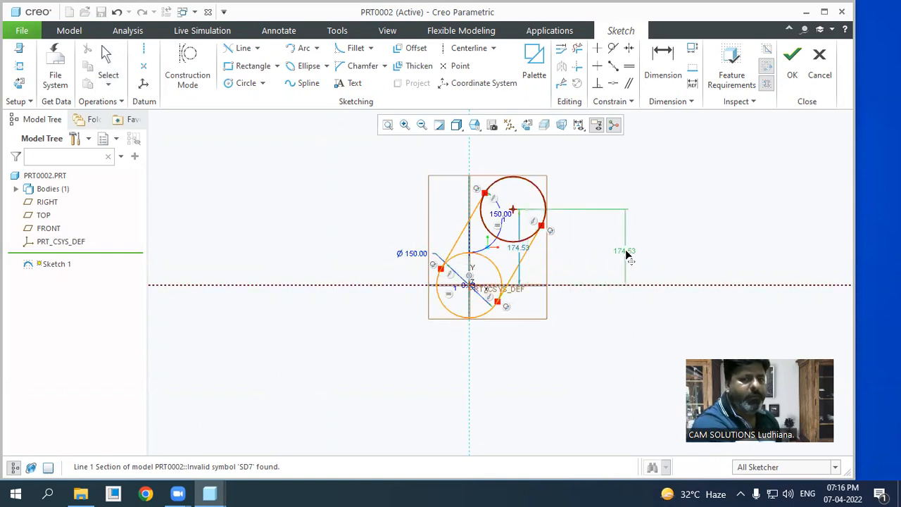
pyautogui.scroll(2, 626, 251)
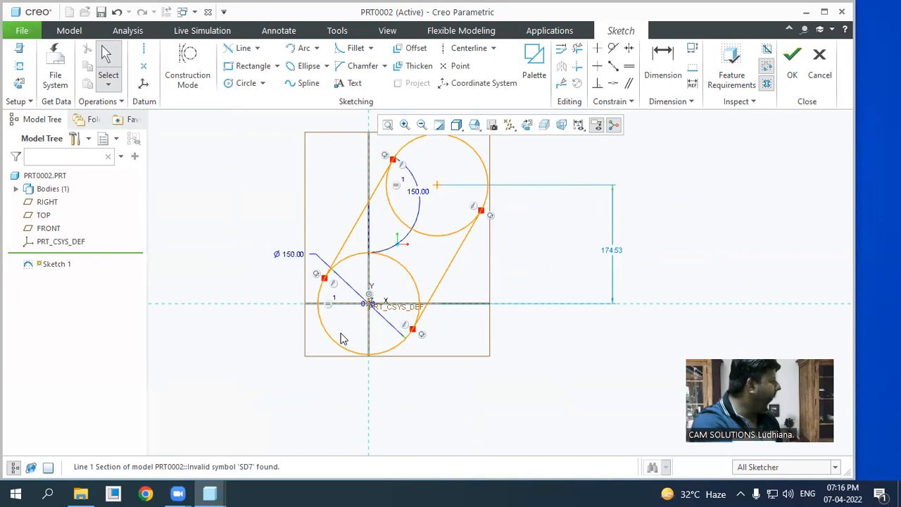
# - Dimension the vertical distance between the circle centres to the right of the circles, accept the proposed value, and undo the dimension
pyautogui.click(663, 62)
pyautogui.click(371, 308)
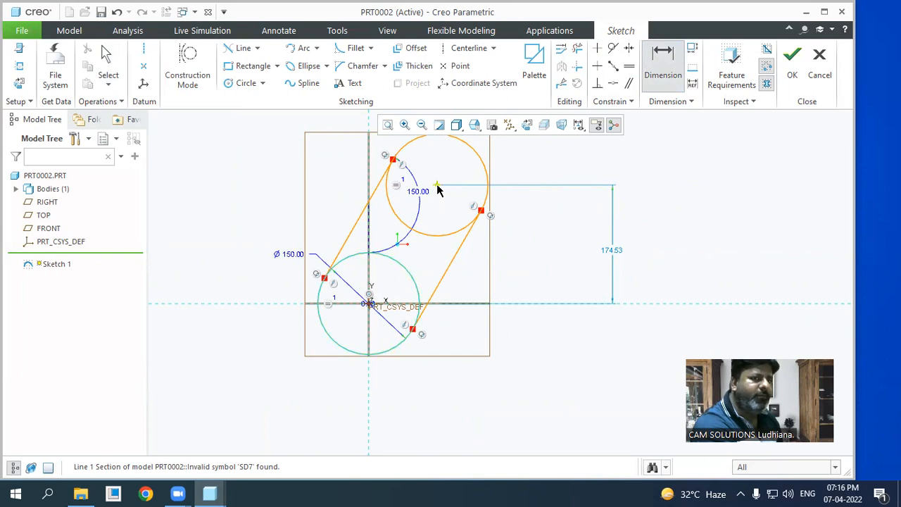
pyautogui.middleClick(554, 258)
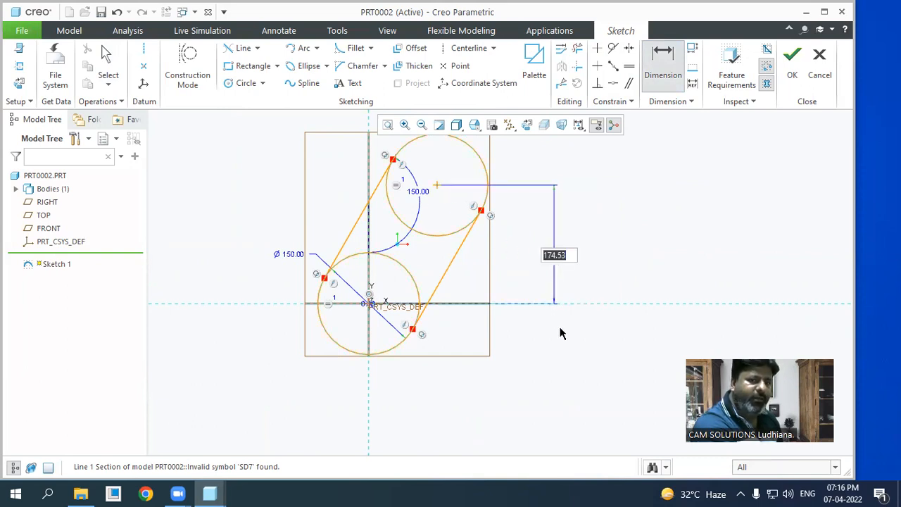
pyautogui.middleClick(581, 278)
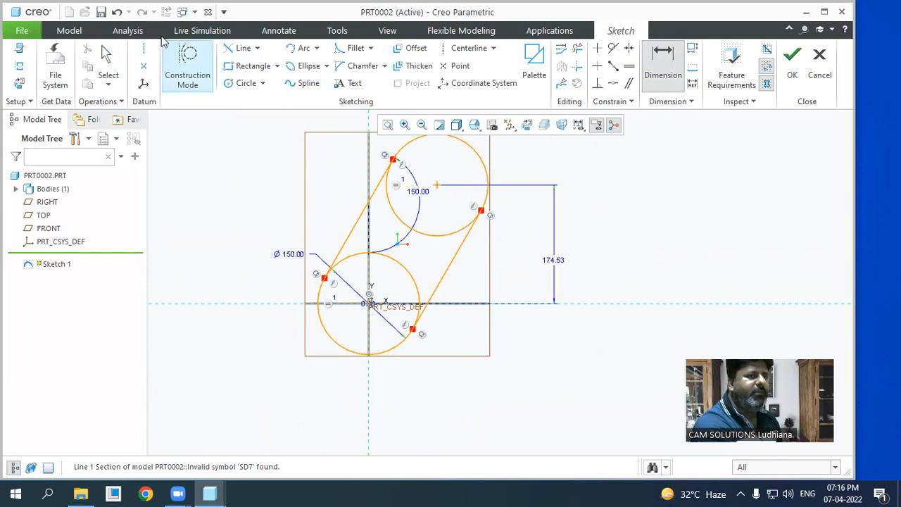
pyautogui.click(117, 12)
# - Dimension the horizontal distance between the circle centres below the circles, accept the proposed value, and undo the dimension
pyautogui.click(662, 65)
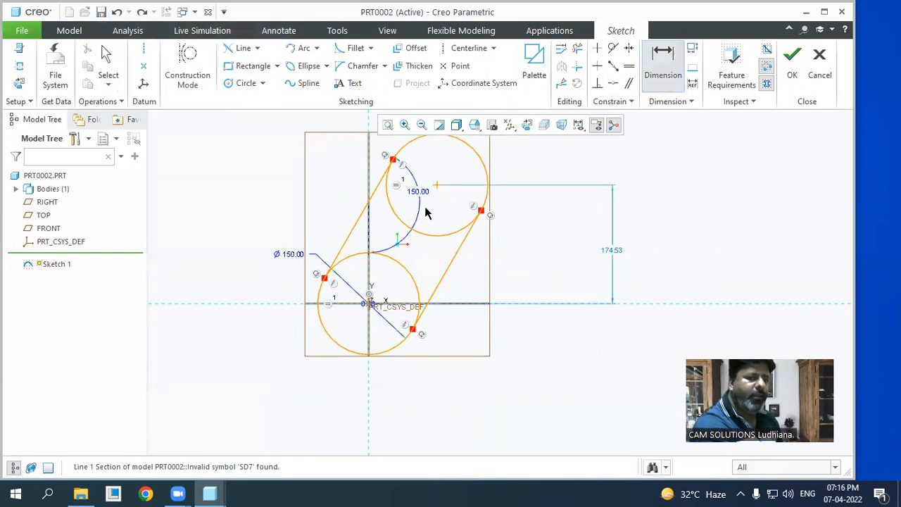
pyautogui.click(438, 185)
pyautogui.click(369, 304)
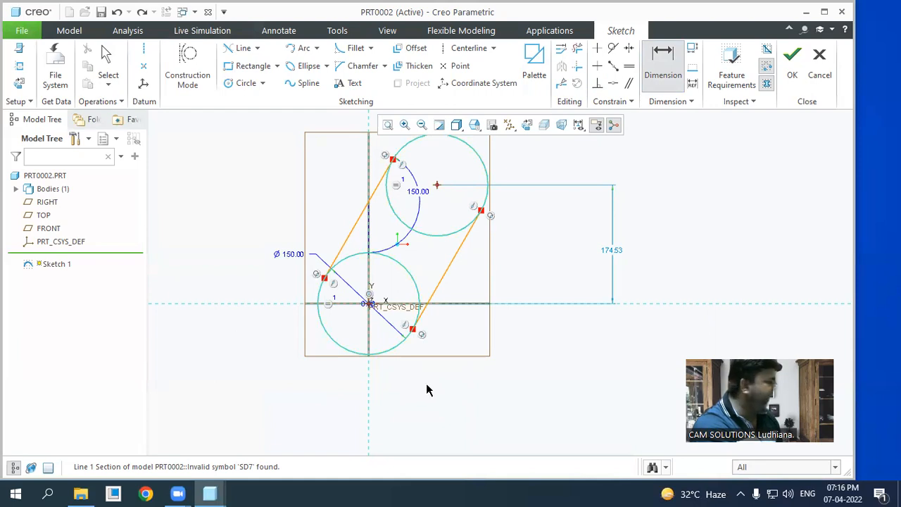
pyautogui.middleClick(426, 390)
pyautogui.press('Return')
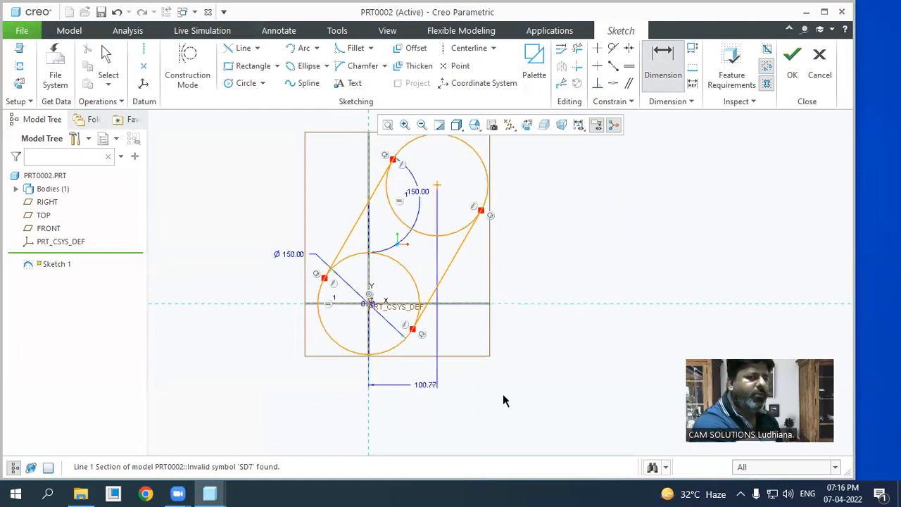
pyautogui.click(118, 13)
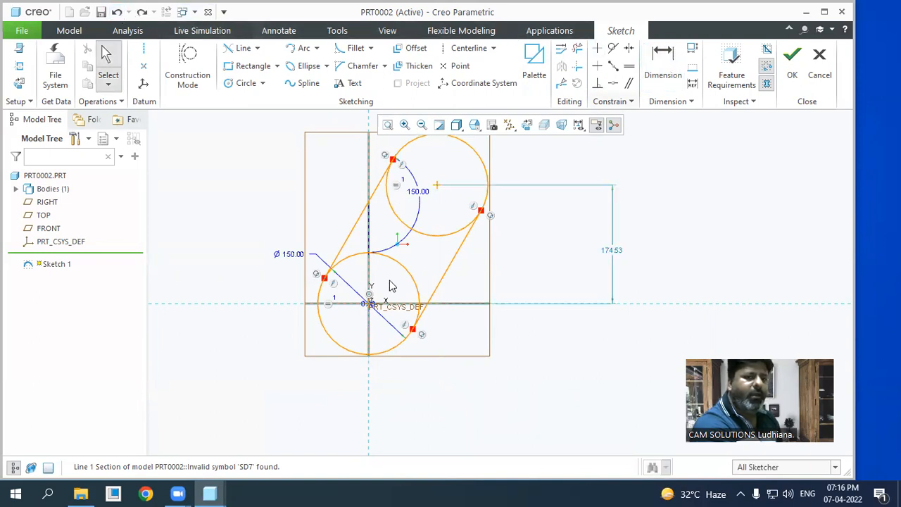
# - Try a centre-to-centre dimension placed left of the vertical axis near the upper circle, starting at the origin, and undo it
pyautogui.click(371, 304)
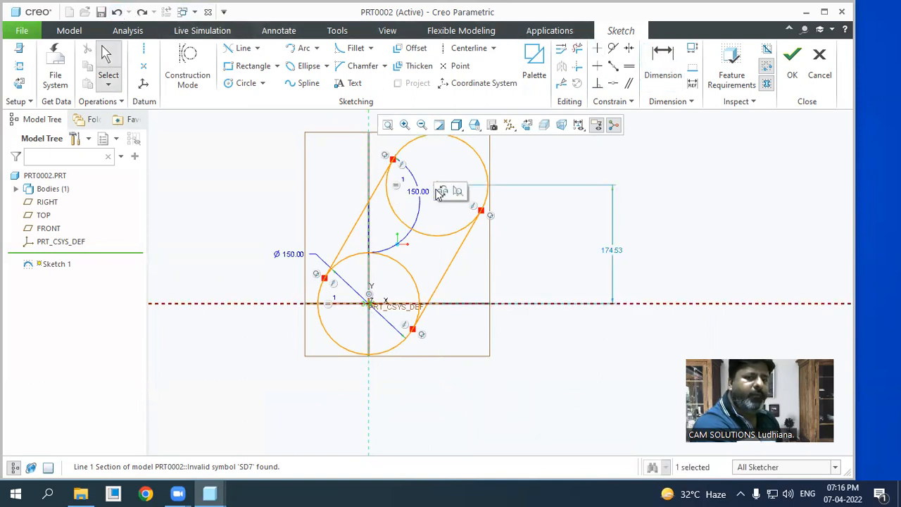
pyautogui.scroll(2, 462, 152)
pyautogui.click(459, 162)
pyautogui.scroll(-3, 458, 163)
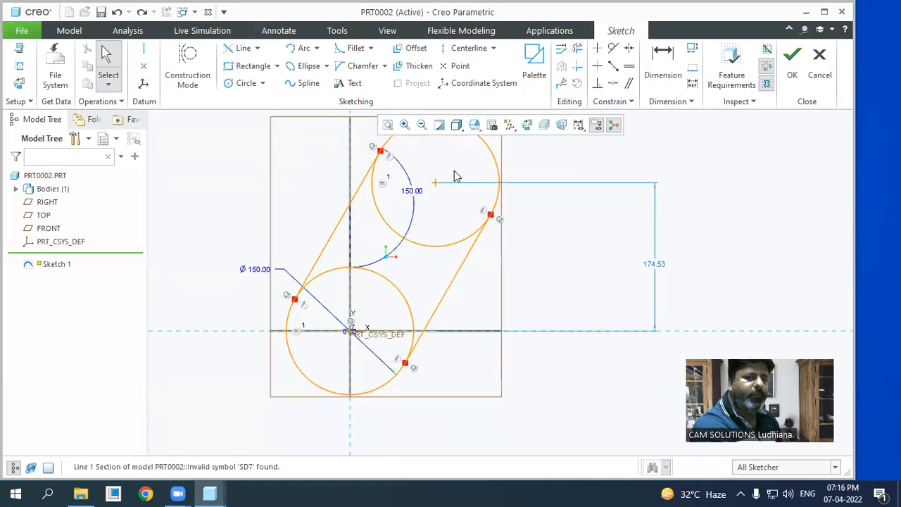
pyautogui.click(435, 185)
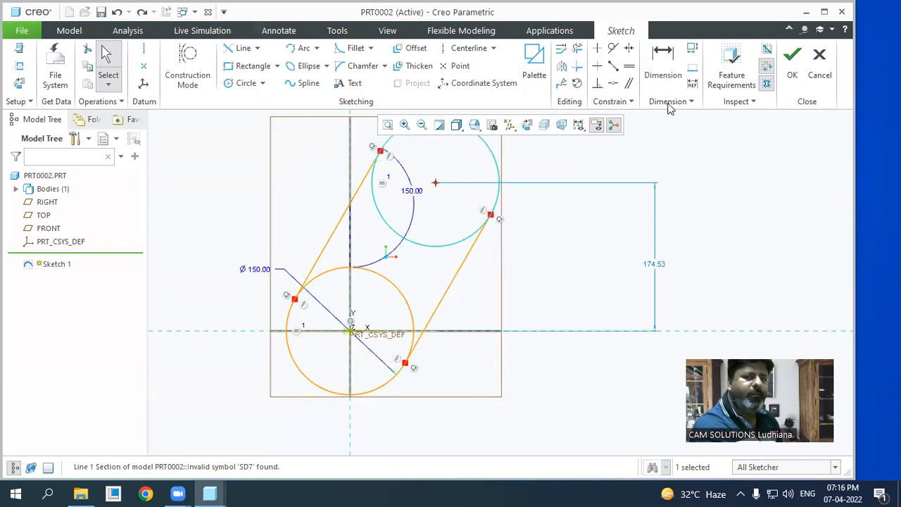
pyautogui.click(663, 67)
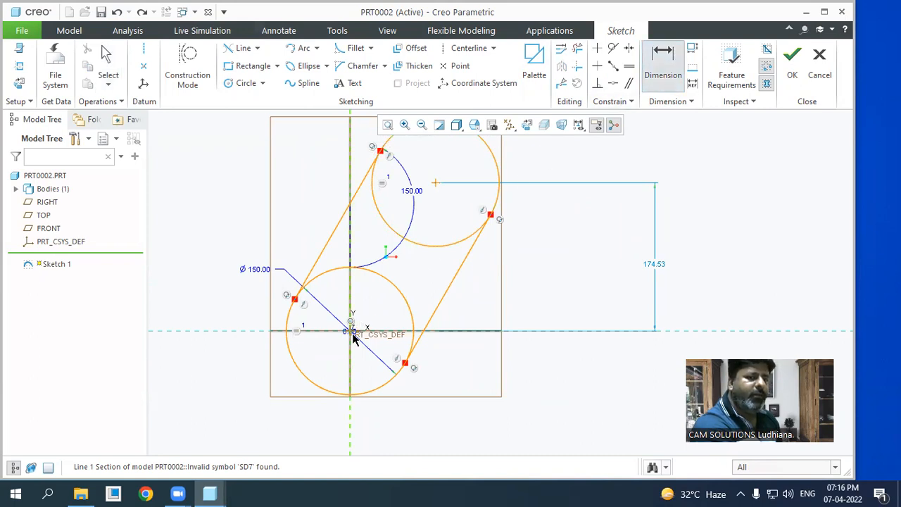
pyautogui.click(351, 328)
pyautogui.click(436, 186)
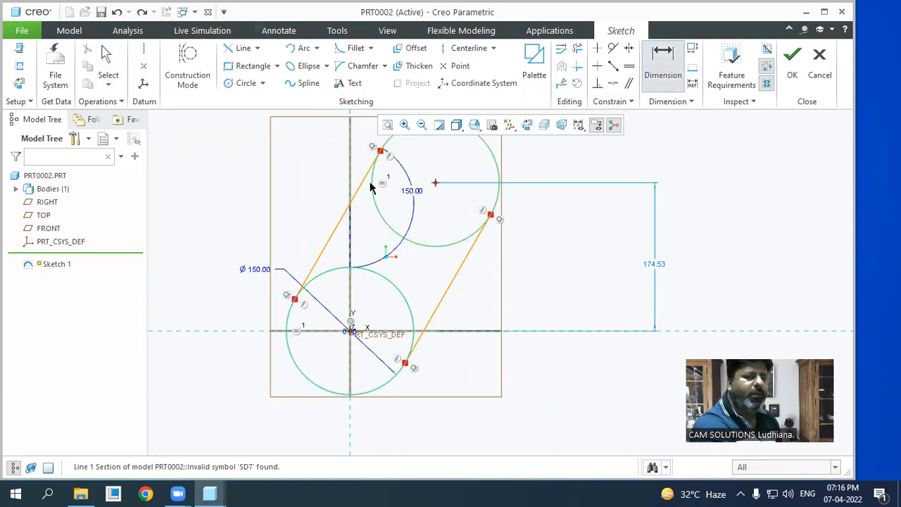
pyautogui.middleClick(299, 212)
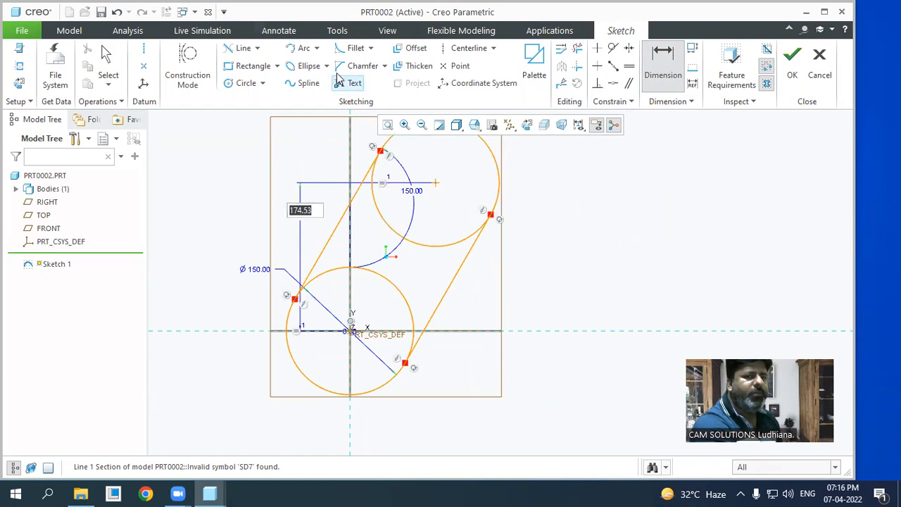
pyautogui.click(106, 59)
# - Try the centre-to-centre dimension again, picking the upper circle first and placing it just above the origin circle, and undo it
pyautogui.click(665, 75)
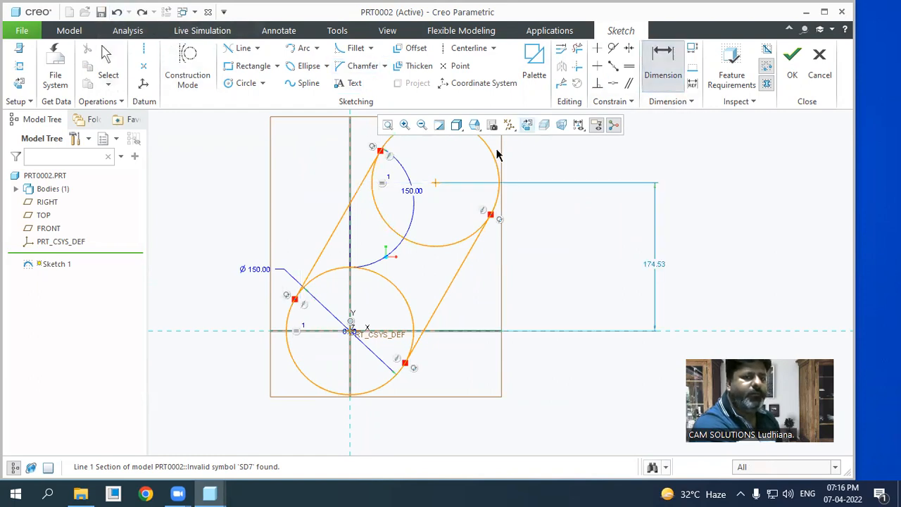
pyautogui.click(435, 183)
pyautogui.click(350, 331)
pyautogui.middleClick(334, 292)
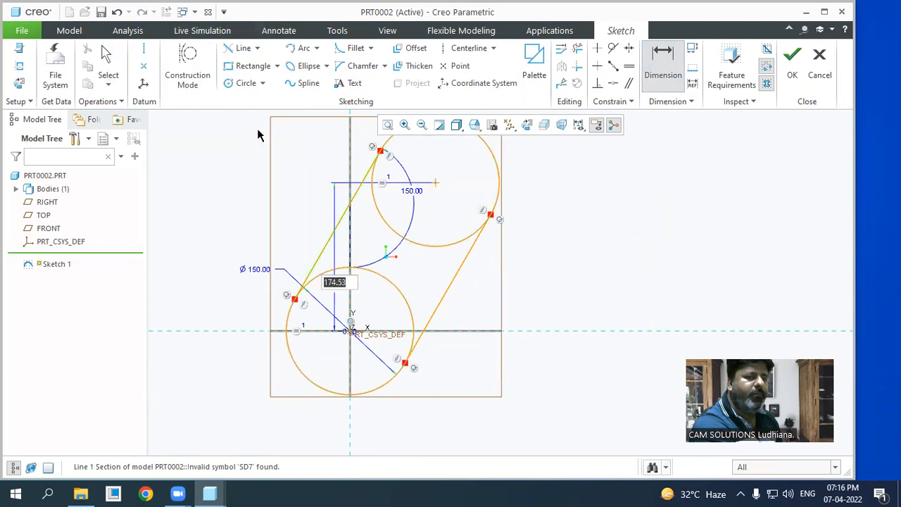
pyautogui.click(117, 12)
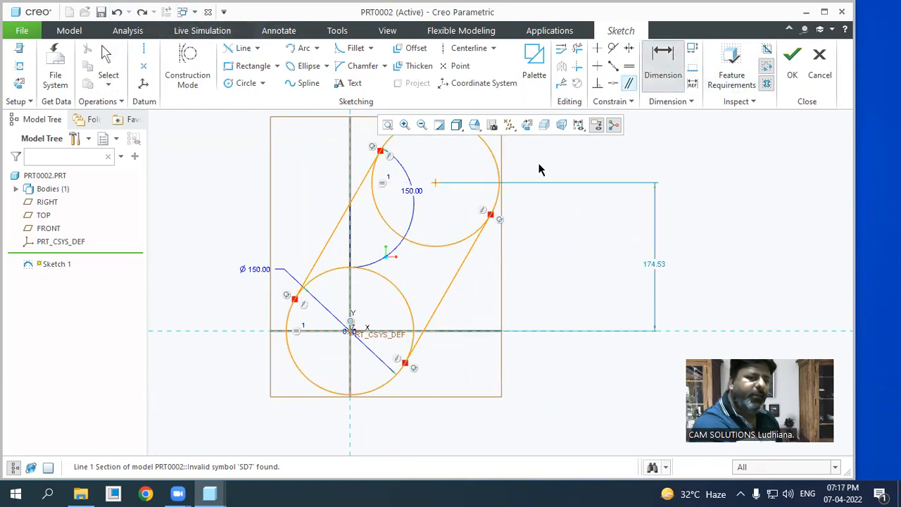
# - Try the centre-to-centre dimension two more times, placed farther out beyond the left tangent line, and undo each attempt
pyautogui.click(350, 332)
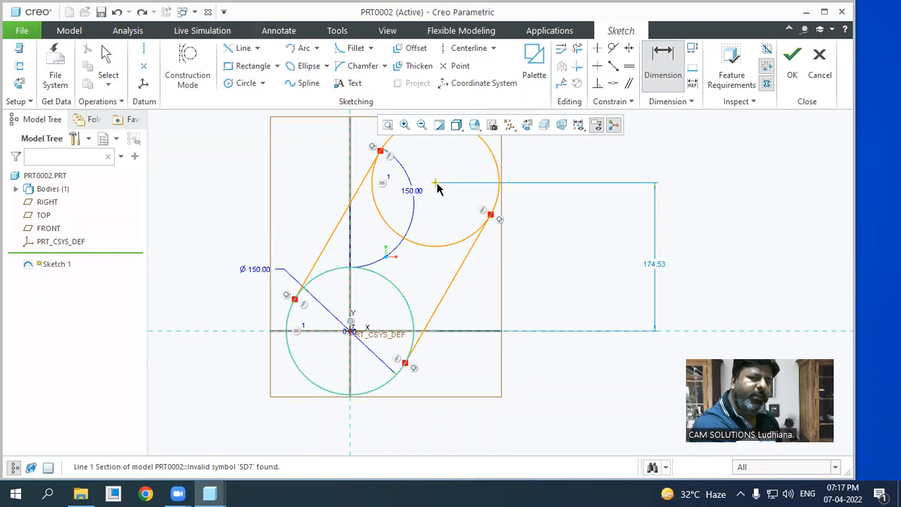
pyautogui.middleClick(260, 203)
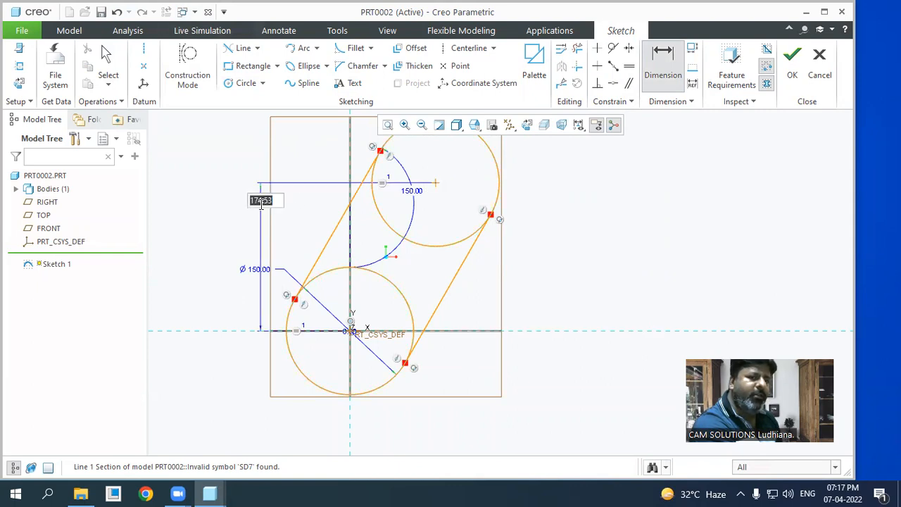
pyautogui.click(117, 12)
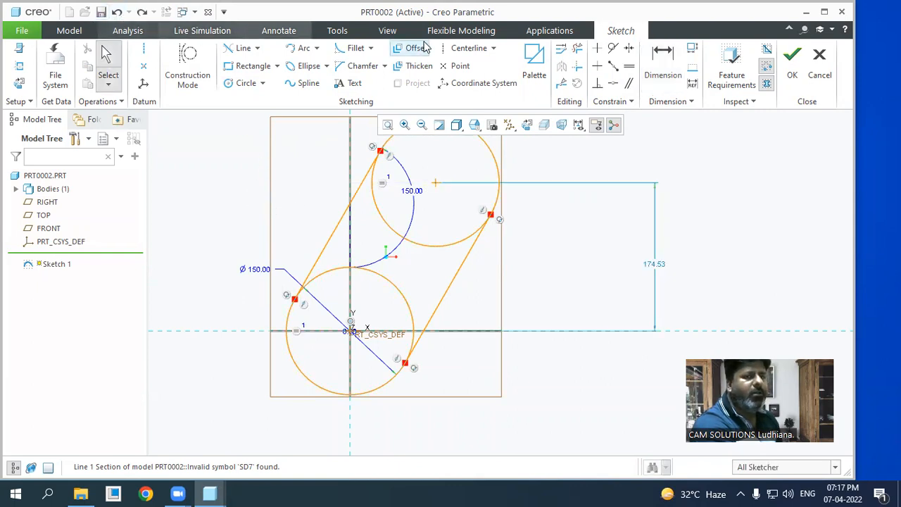
pyautogui.click(674, 71)
pyautogui.click(436, 184)
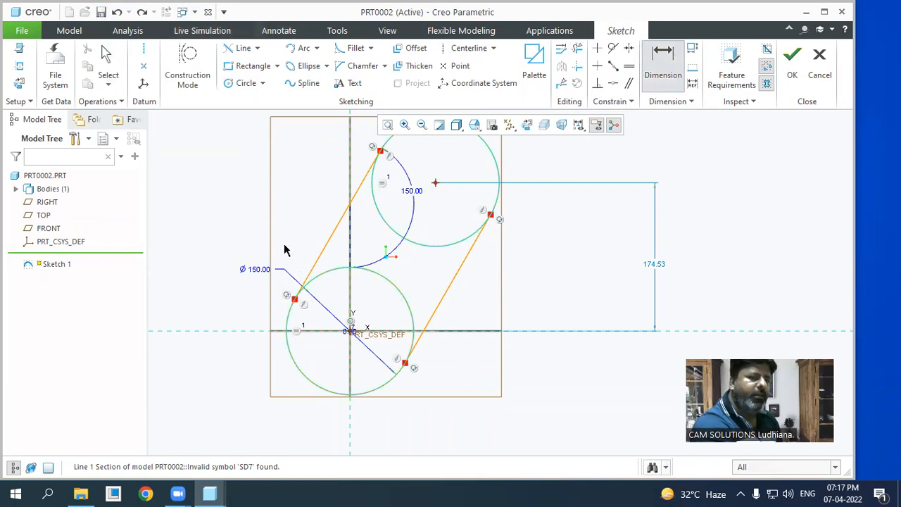
pyautogui.middleClick(286, 204)
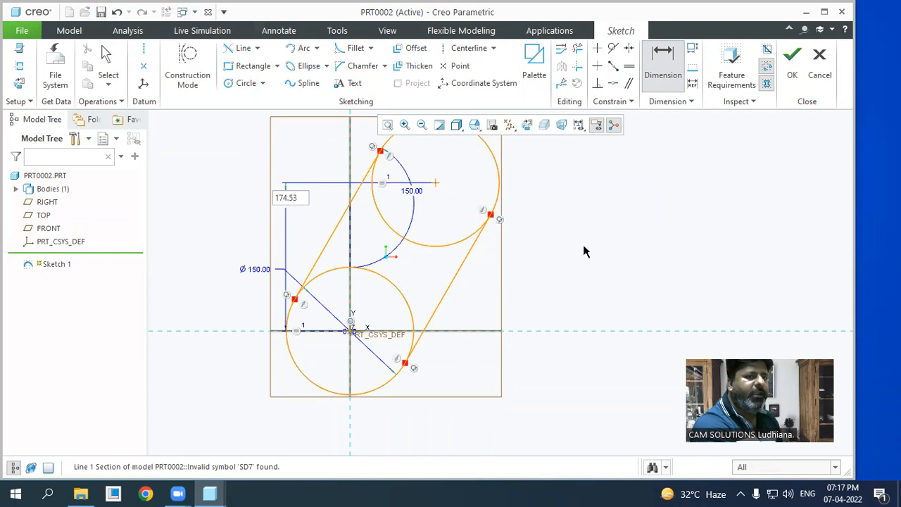
pyautogui.click(117, 12)
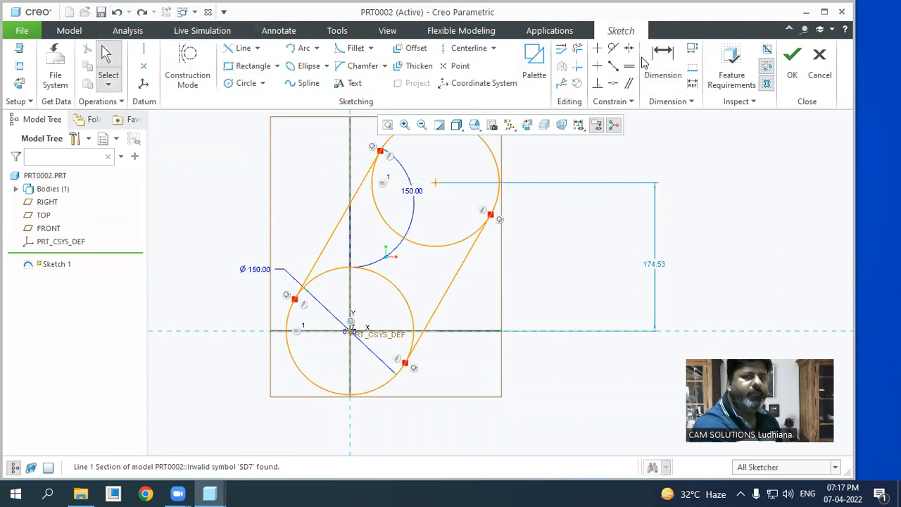
# - Dimension the slanted distance between the origin circle's centre and the upper circle's centre and set it to 300
pyautogui.click(350, 331)
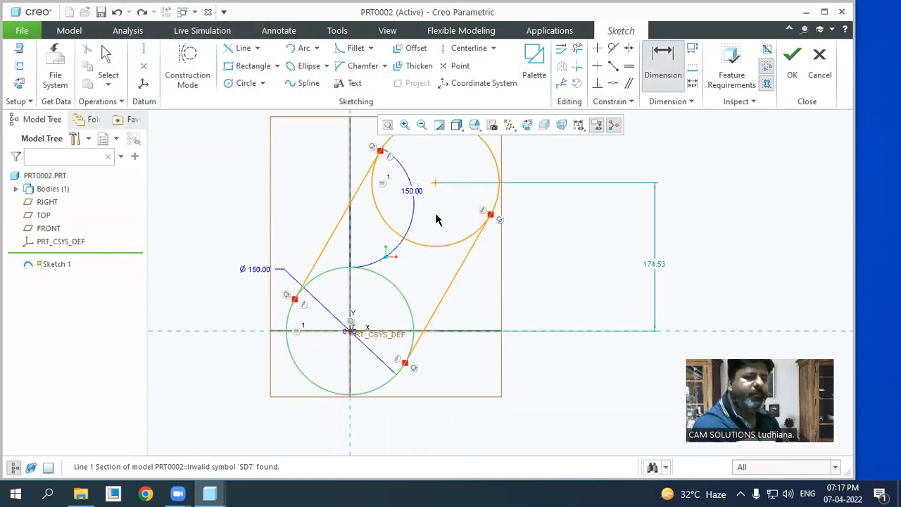
pyautogui.click(435, 183)
pyautogui.middleClick(368, 247)
pyautogui.press('Return')
pyautogui.write('300')
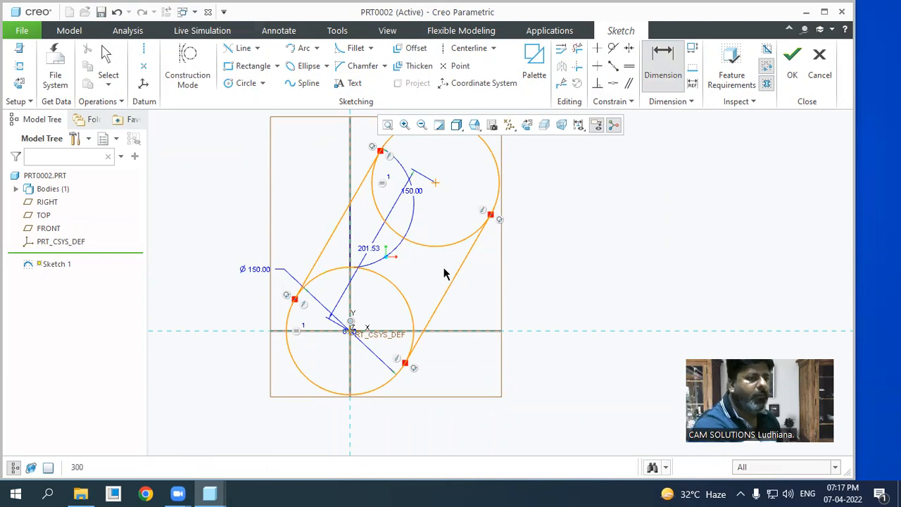
pyautogui.doubleClick(368, 250)
pyautogui.write('300')
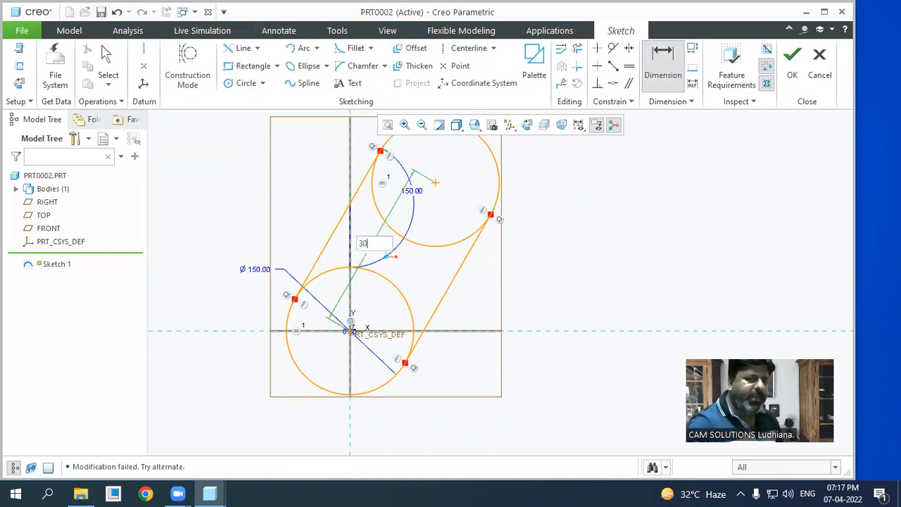
pyautogui.press('Return')
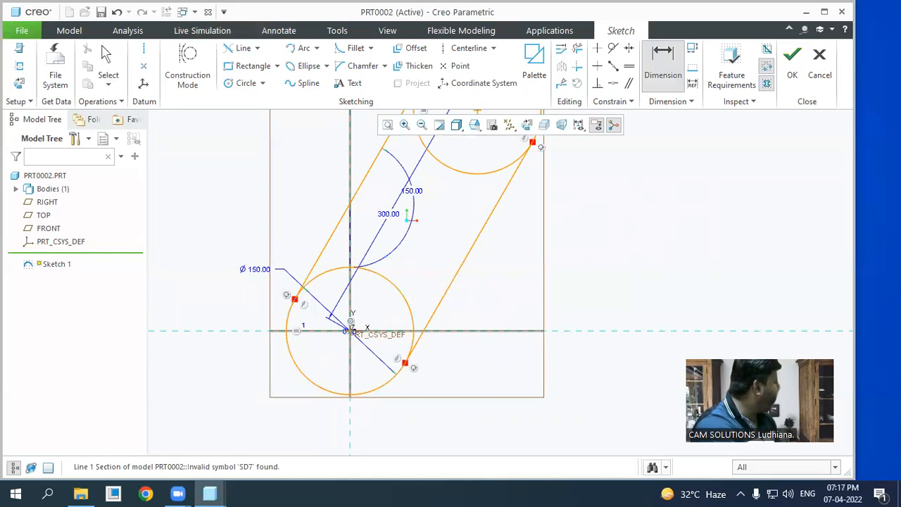
pyautogui.scroll(-2, 478, 242)
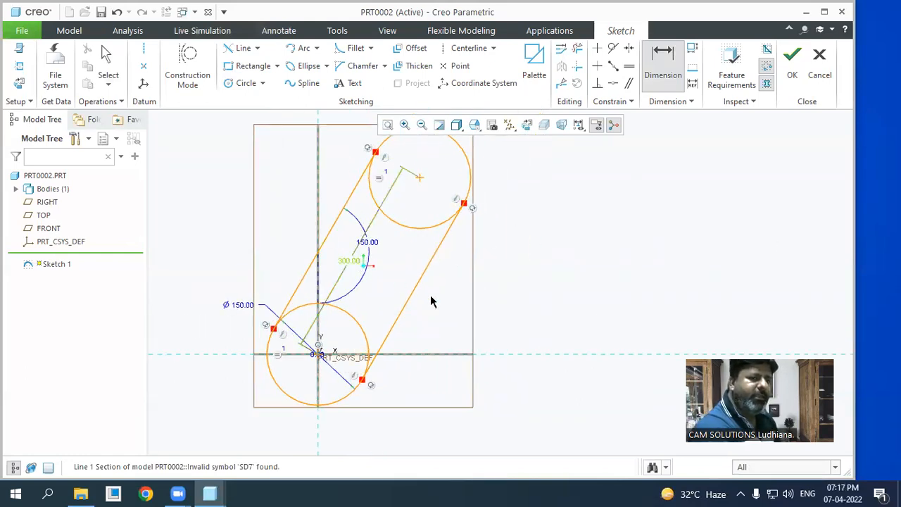
# - Reposition the 300 dimension outside the right tangent line, the angle dimension slightly lower, and the diameter dimension below the origin circle
pyautogui.middleClick(493, 322)
pyautogui.moveTo(348, 262); pyautogui.dragTo(468, 327)
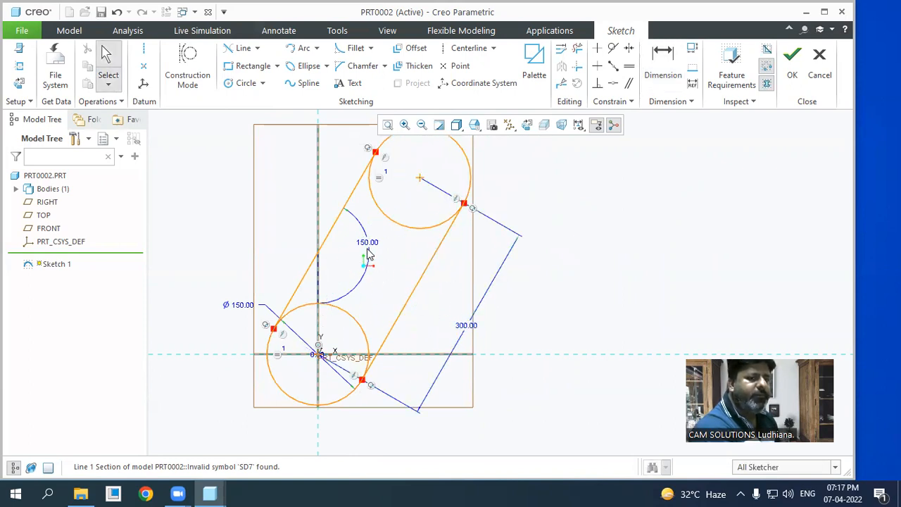
pyautogui.moveTo(371, 245); pyautogui.dragTo(361, 268)
pyautogui.click(408, 303)
pyautogui.moveTo(238, 305)
pyautogui.mouseDown()
pyautogui.moveTo(235, 322)
pyautogui.moveTo(264, 406)
pyautogui.mouseUp()
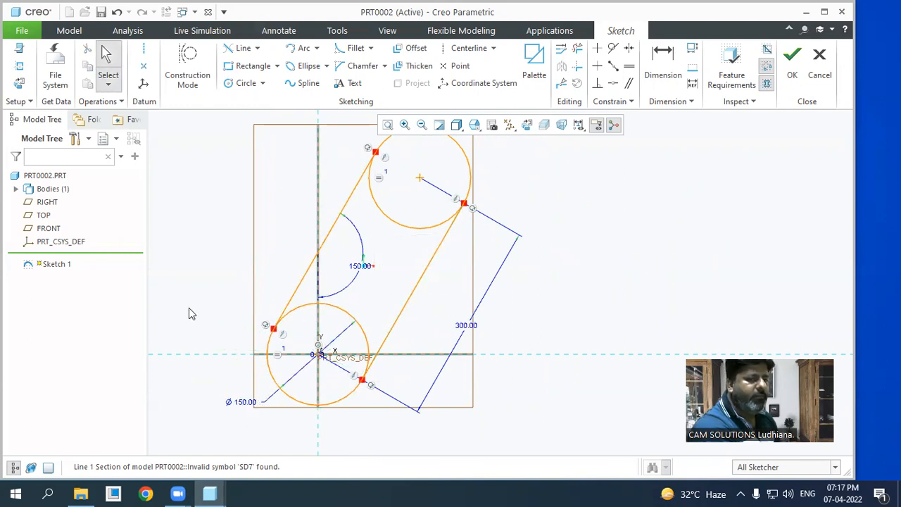
# - Sketch a circle about 114 in diameter centred on the left tangent line, between the two larger circles
pyautogui.scroll(-2, 241, 290)
pyautogui.scroll(1, 265, 249)
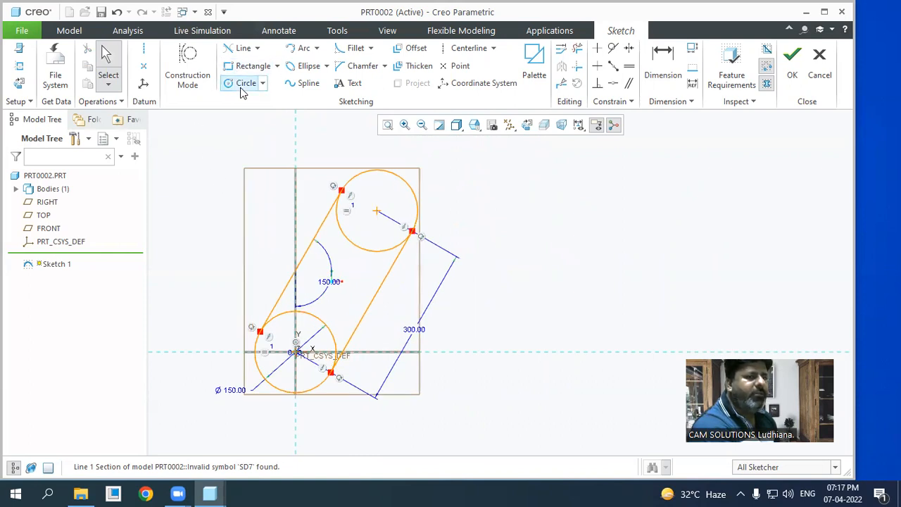
pyautogui.click(243, 85)
pyautogui.click(301, 261)
pyautogui.click(272, 256)
pyautogui.middleClick(225, 234)
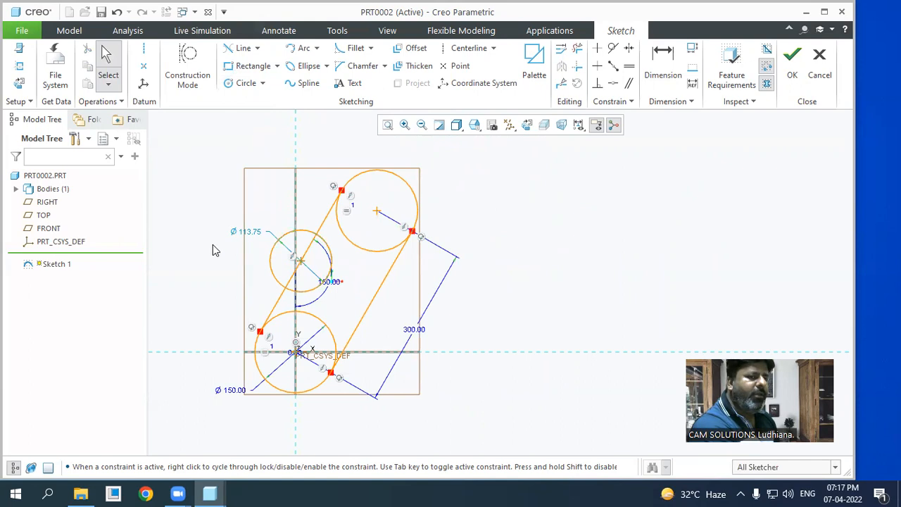
pyautogui.scroll(-2, 215, 250)
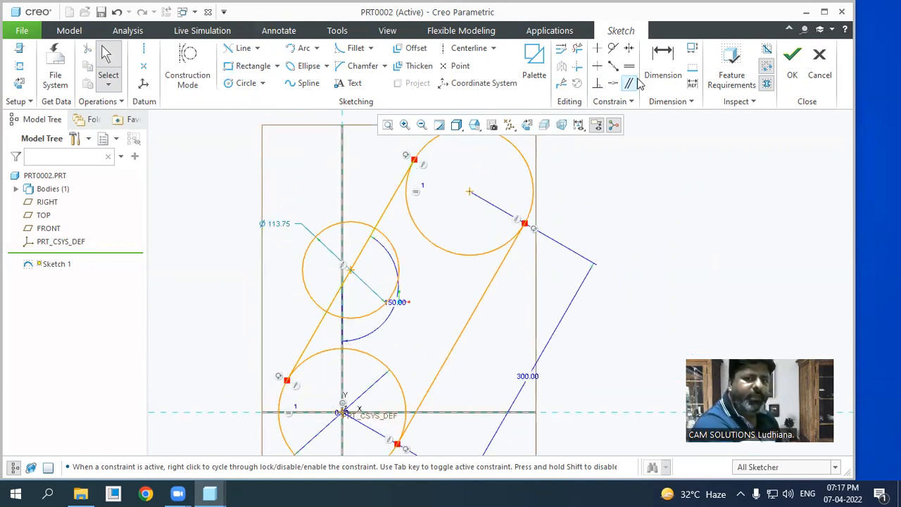
# - Add a radius dimension to the small circle on the left tangent line, placed to the circle's left
pyautogui.click(663, 65)
pyautogui.click(306, 276)
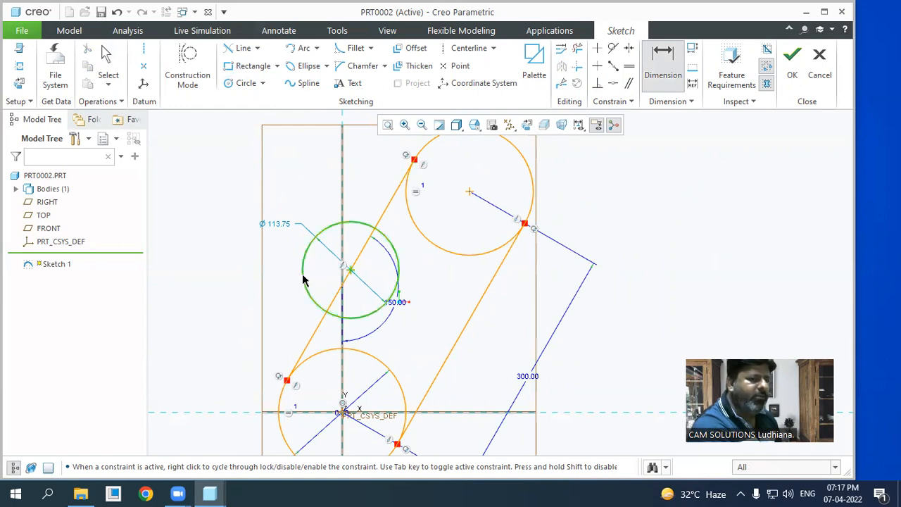
pyautogui.middleClick(252, 274)
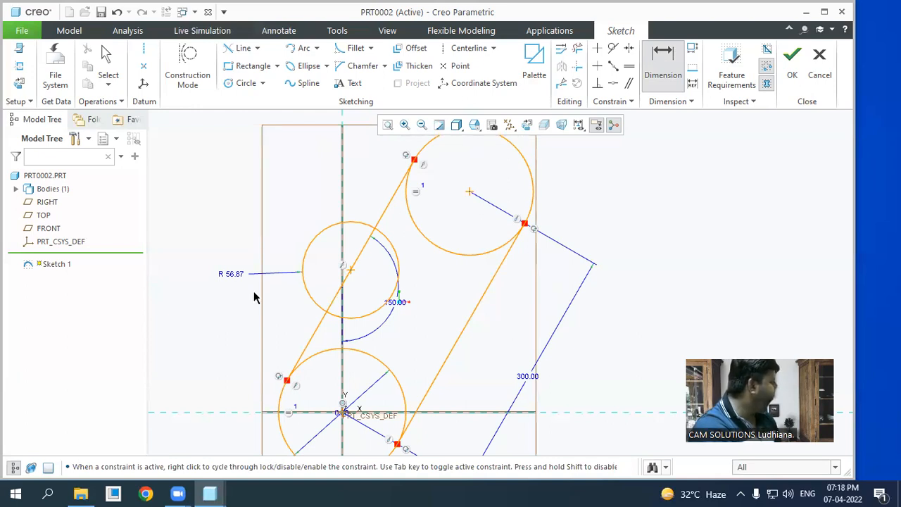
pyautogui.scroll(-2, 352, 280)
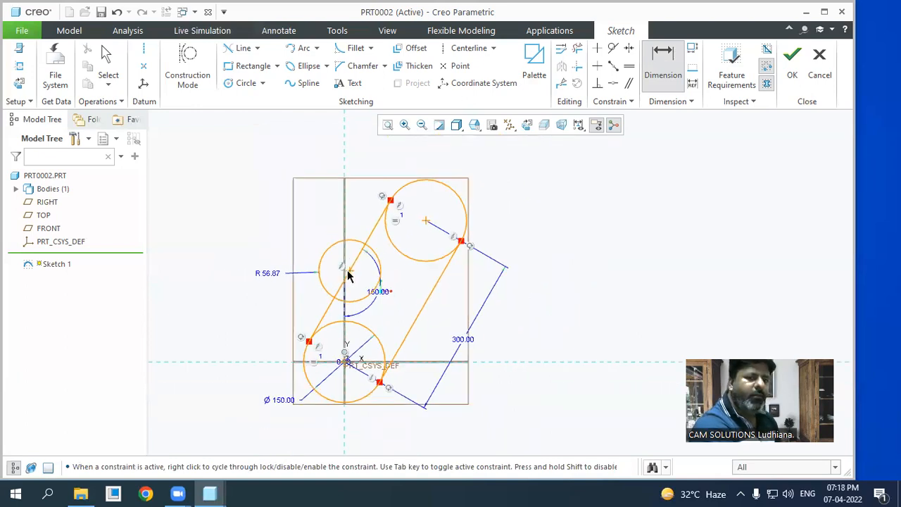
# - Sketch a separate circle about 150 in diameter to the right of the linked circles and delete its equal-radius constraint
pyautogui.click(243, 83)
pyautogui.click(590, 228)
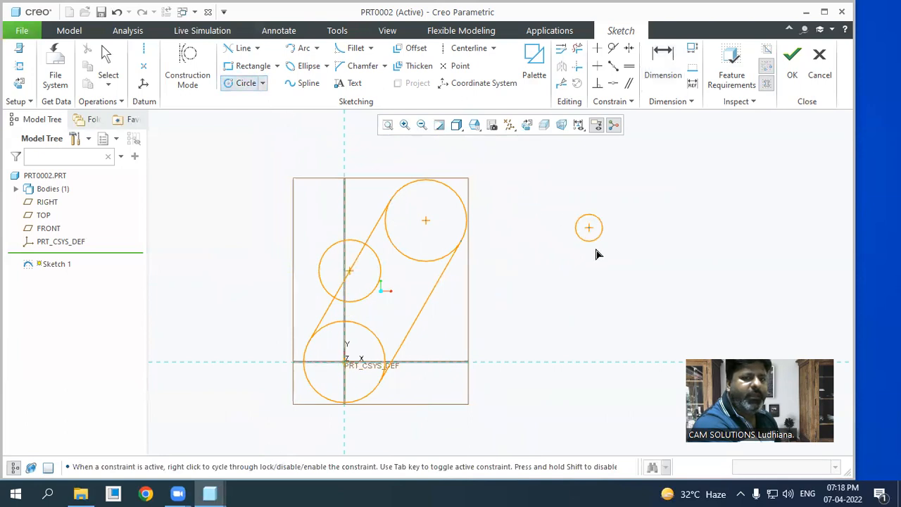
pyautogui.click(601, 267)
pyautogui.middleClick(683, 266)
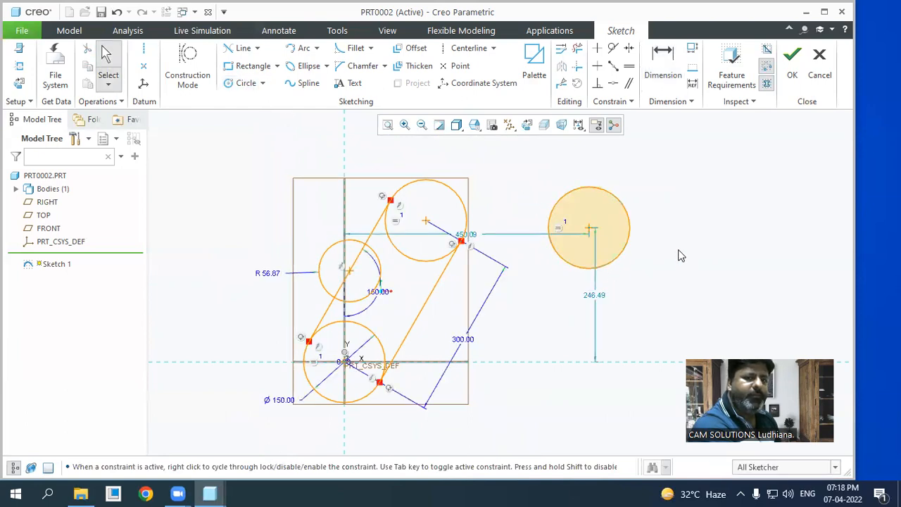
pyautogui.click(558, 229)
pyautogui.press('Delete')
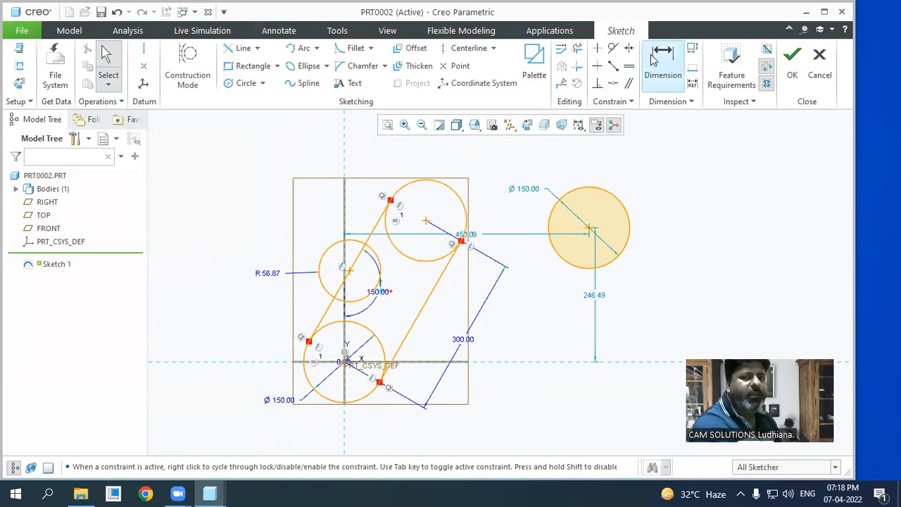
# - Add a radius dimension to the separate right-hand circle, placed to its upper right, and accept the proposed value
pyautogui.click(652, 83)
pyautogui.click(612, 195)
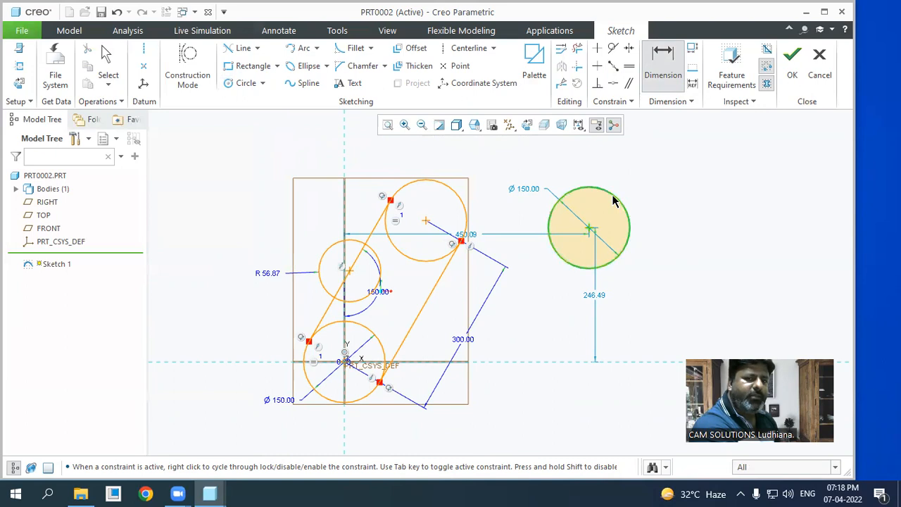
pyautogui.middleClick(662, 181)
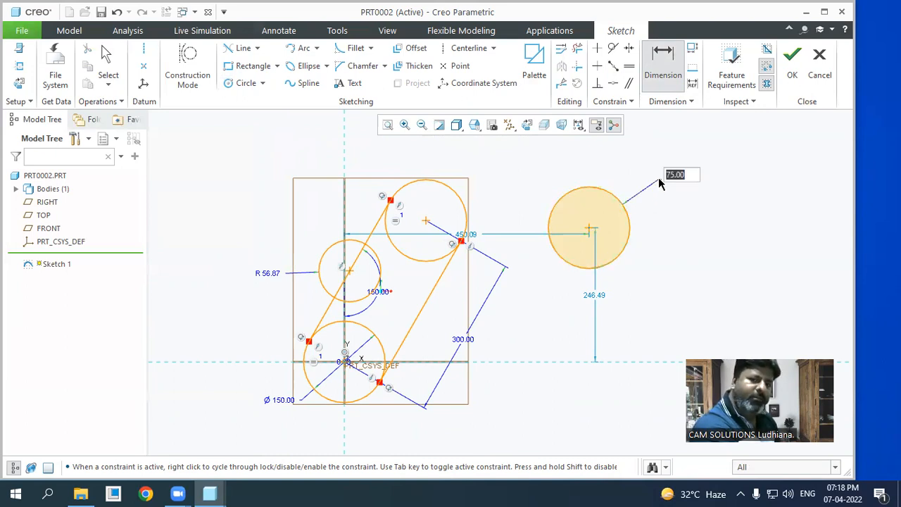
pyautogui.press('Return')
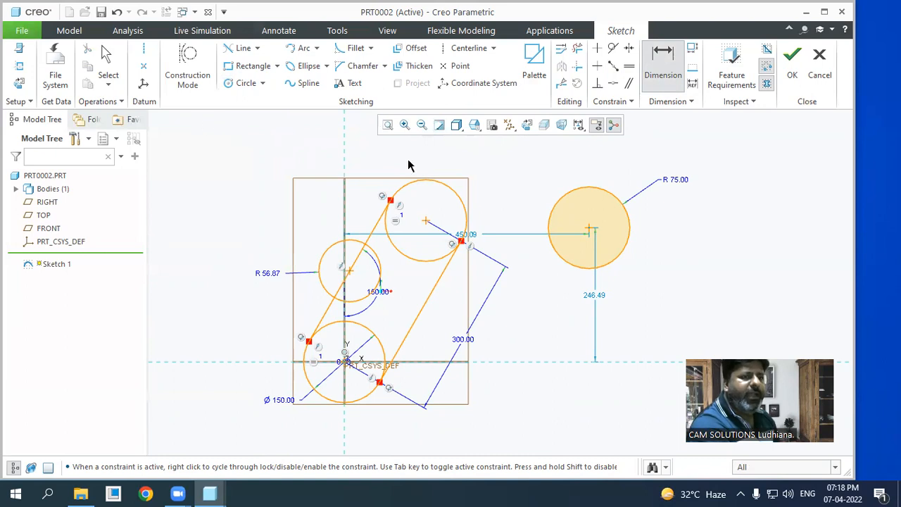
pyautogui.middleClick(692, 208)
pyautogui.click(680, 181)
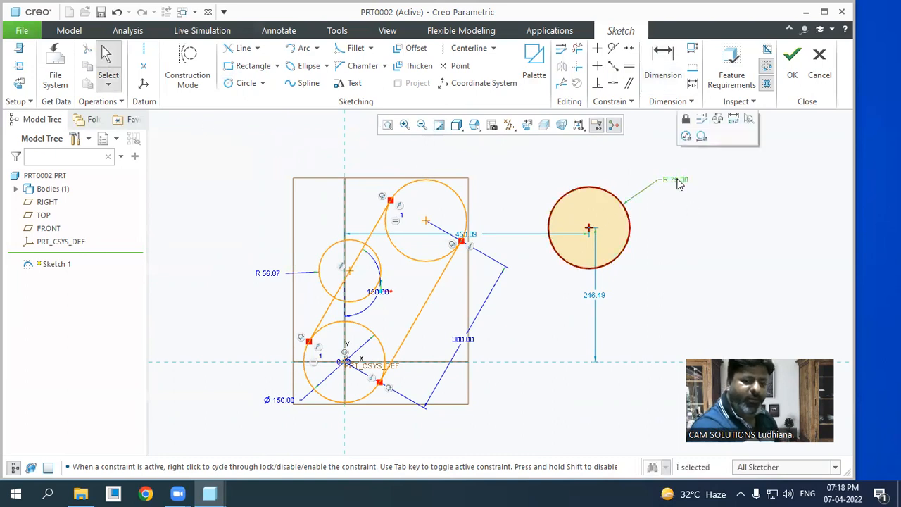
# - Sketch an open arc with a radius of about 156 to the upper left of the linked circles
pyautogui.click(301, 48)
pyautogui.click(308, 146)
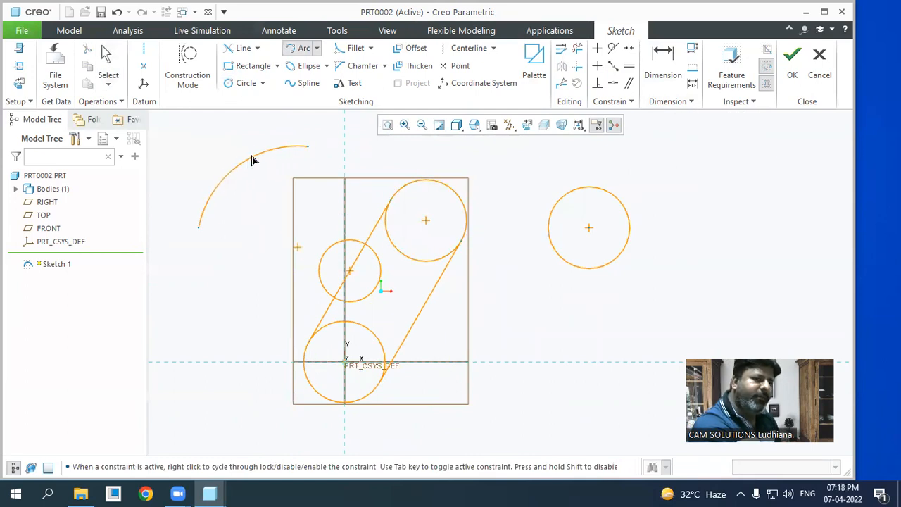
pyautogui.click(194, 203)
pyautogui.middleClick(194, 203)
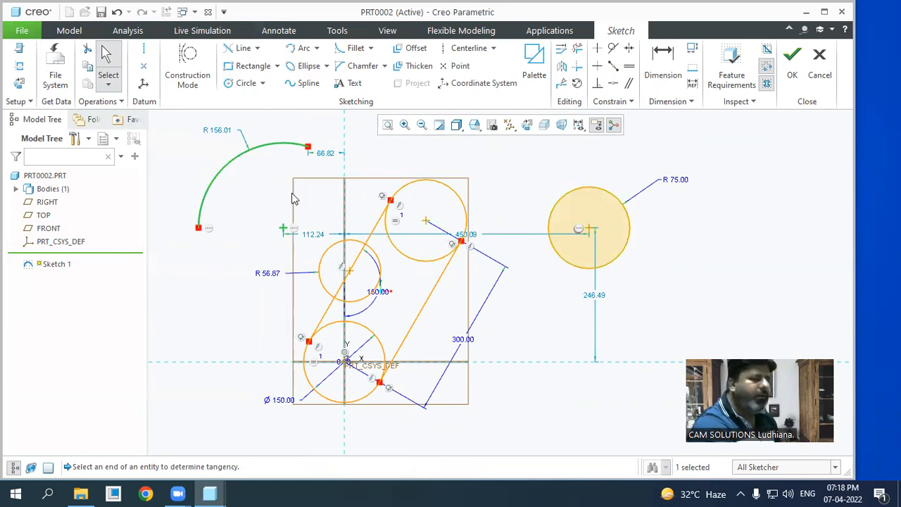
pyautogui.scroll(3, 189, 136)
pyautogui.scroll(-2, 343, 234)
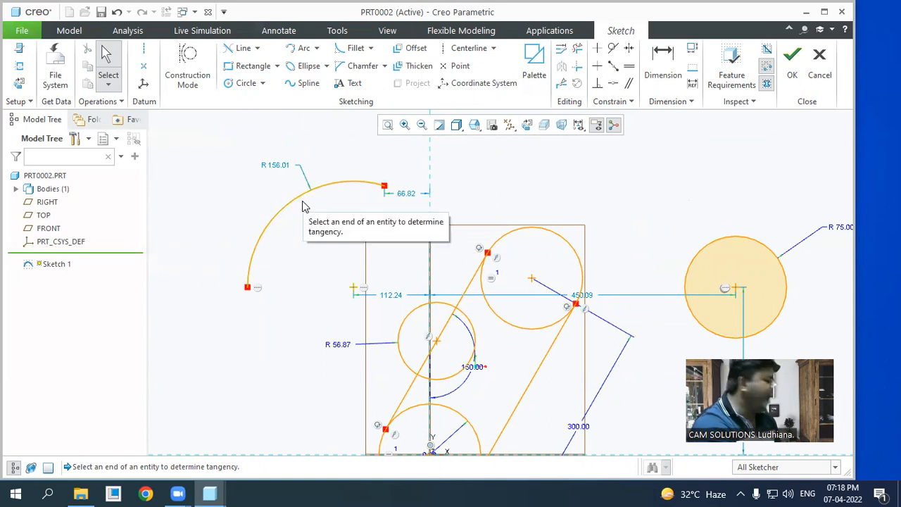
# - Try a diameter dimension on the open arc, accept the proposed value, and undo the dimension
pyautogui.click(665, 63)
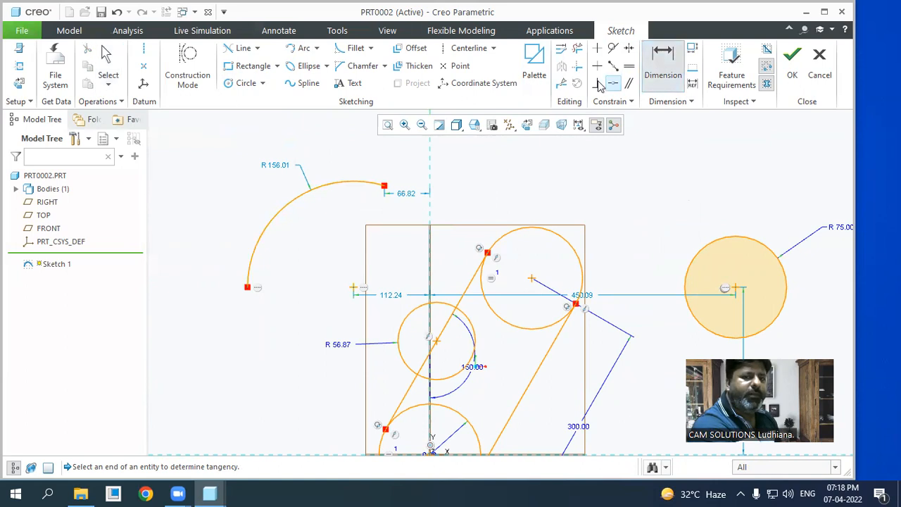
pyautogui.click(280, 208)
pyautogui.middleClick(236, 204)
pyautogui.press('Return')
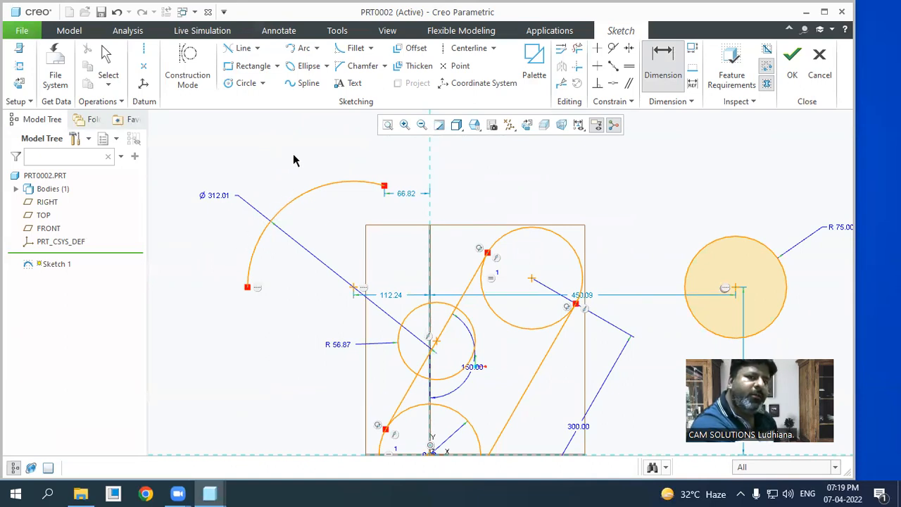
pyautogui.click(116, 12)
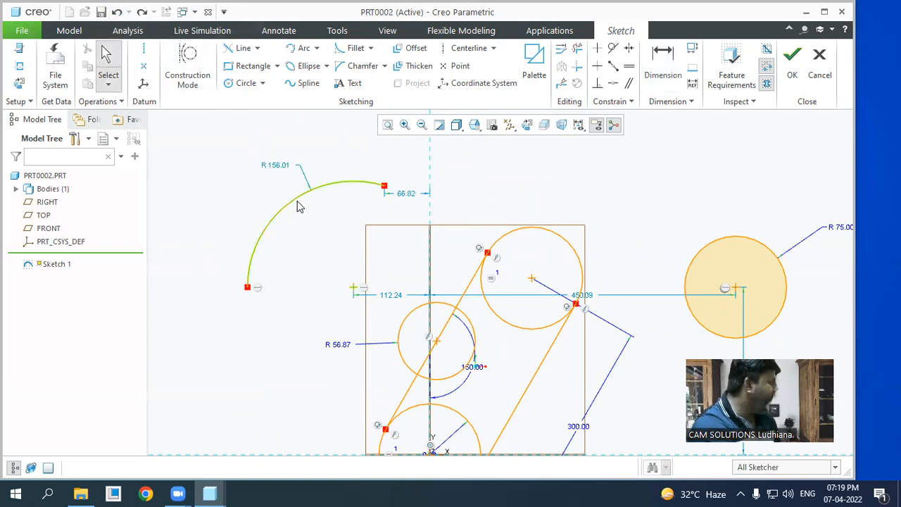
# - Try a slanted linear dimension between the arc's two endpoints, placed outside the arc, and undo it
pyautogui.scroll(-2, 310, 169)
pyautogui.scroll(-1, 252, 182)
pyautogui.scroll(2, 358, 209)
pyautogui.scroll(-2, 253, 184)
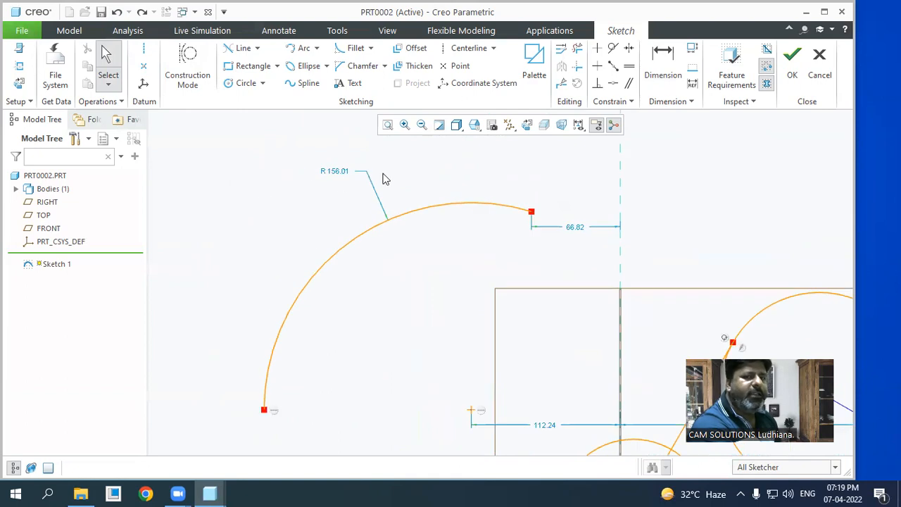
pyautogui.click(675, 78)
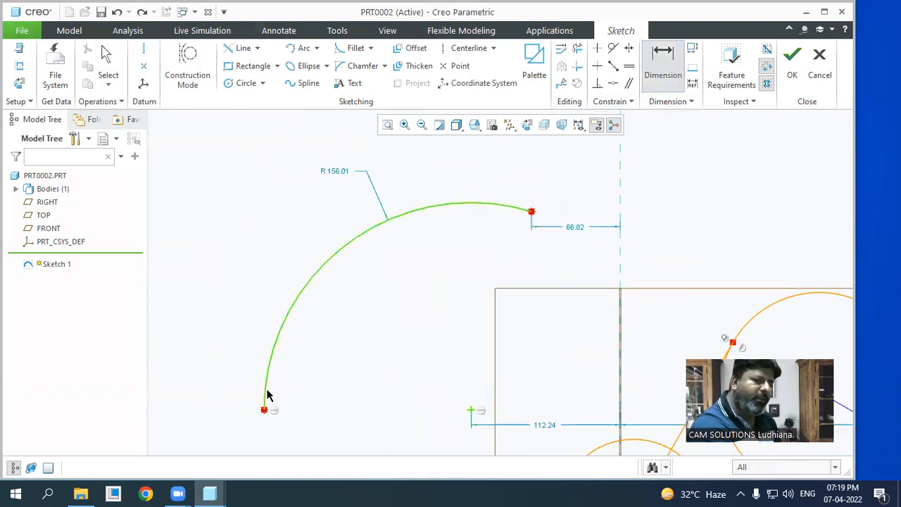
pyautogui.middleClick(307, 241)
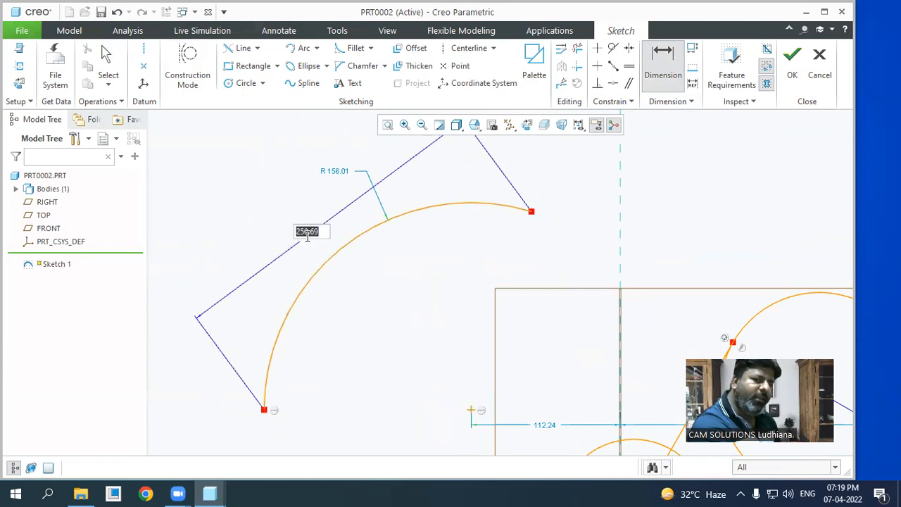
pyautogui.middleClick(294, 276)
pyautogui.scroll(-1, 294, 276)
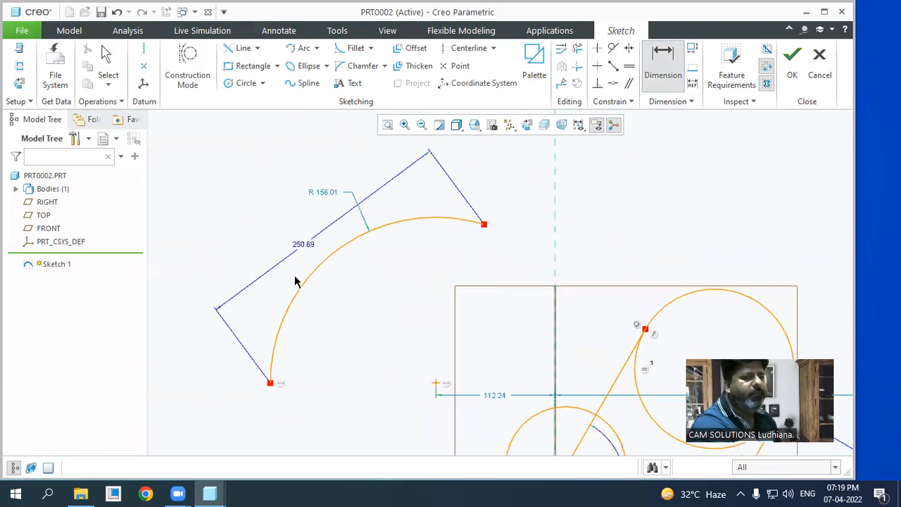
pyautogui.middleClick(331, 308)
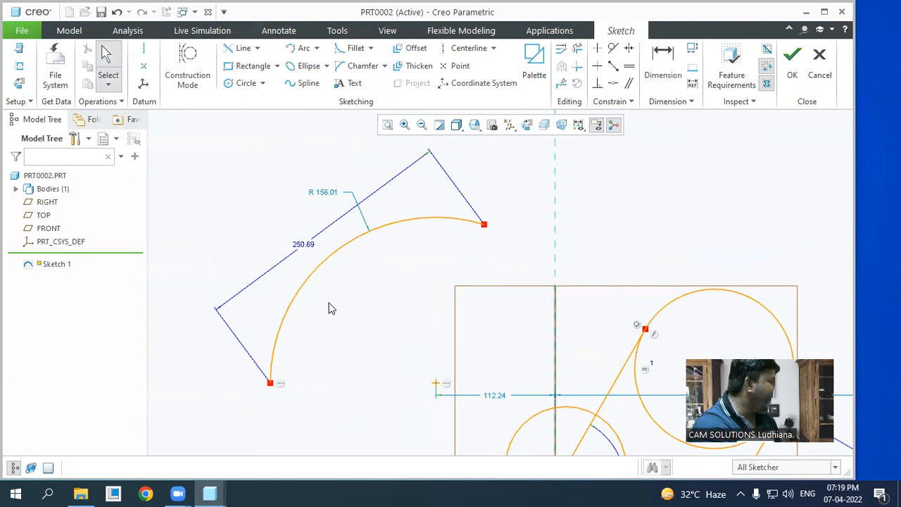
pyautogui.click(117, 12)
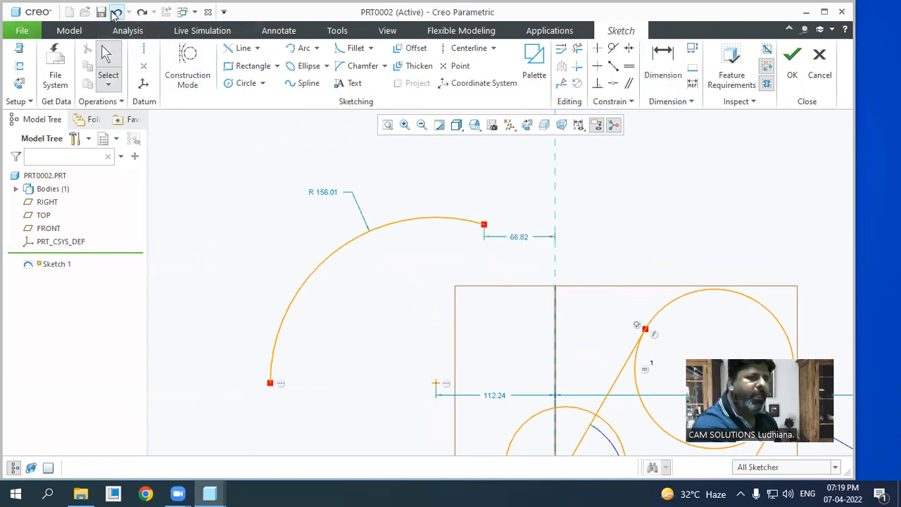
# - Start another dimension on the open arc by picking its upper and lower endpoints
pyautogui.click(663, 65)
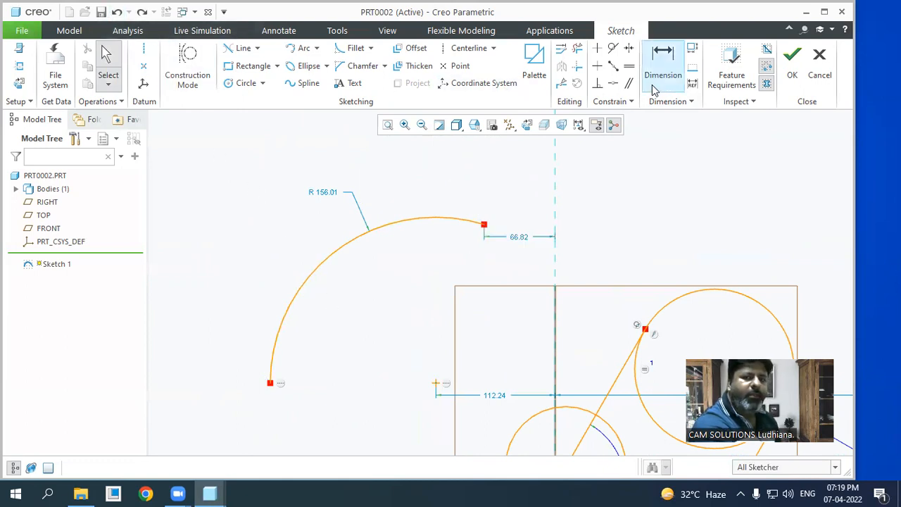
pyautogui.click(484, 225)
pyautogui.click(271, 382)
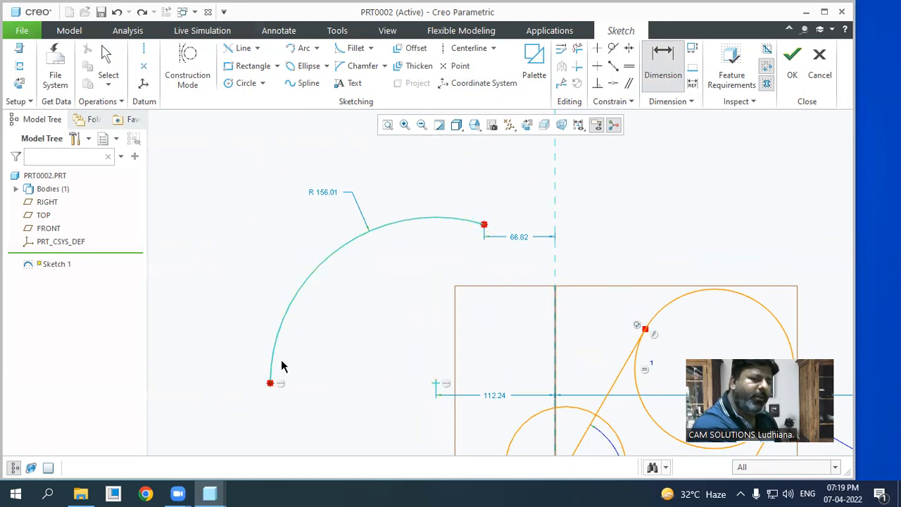
# - Dimension the arc length of the open arc beside the vertical reference
pyautogui.middleClick(274, 280)
pyautogui.press('Return')
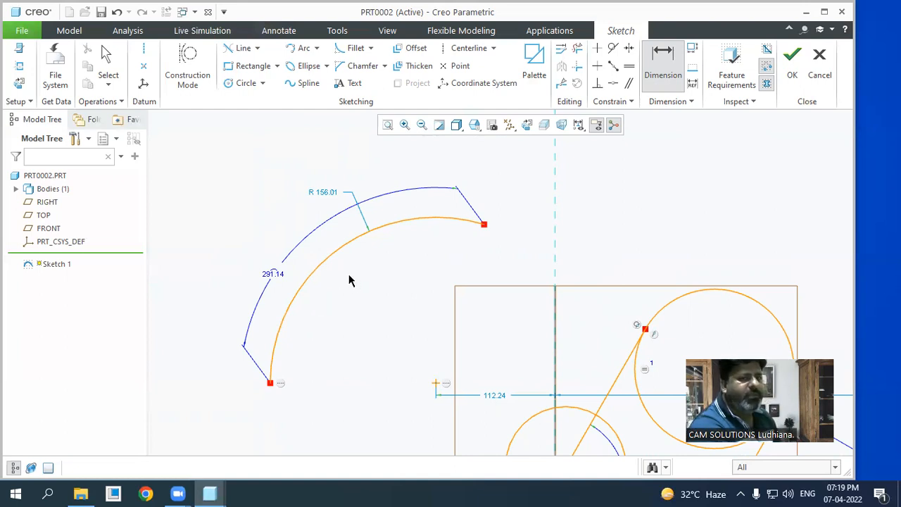
pyautogui.scroll(-2, 350, 281)
pyautogui.scroll(1, 384, 259)
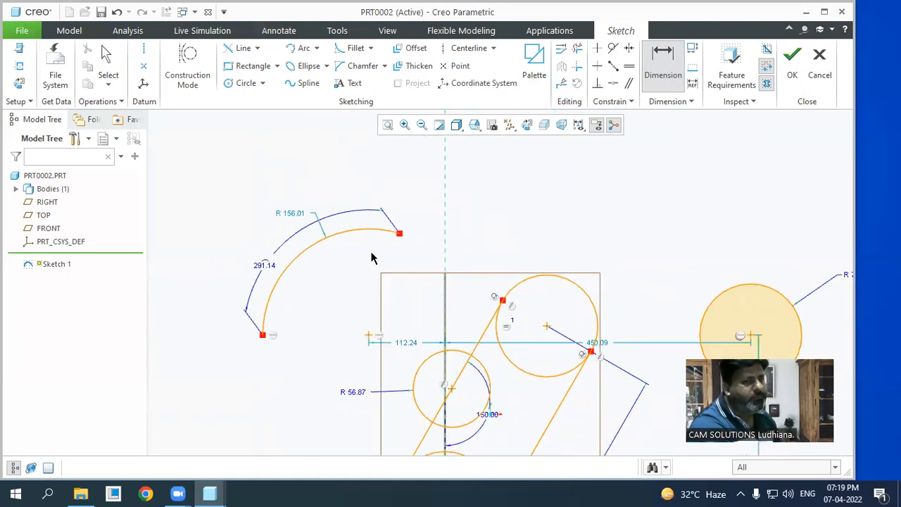
pyautogui.scroll(-4, 371, 327)
pyautogui.scroll(2, 498, 399)
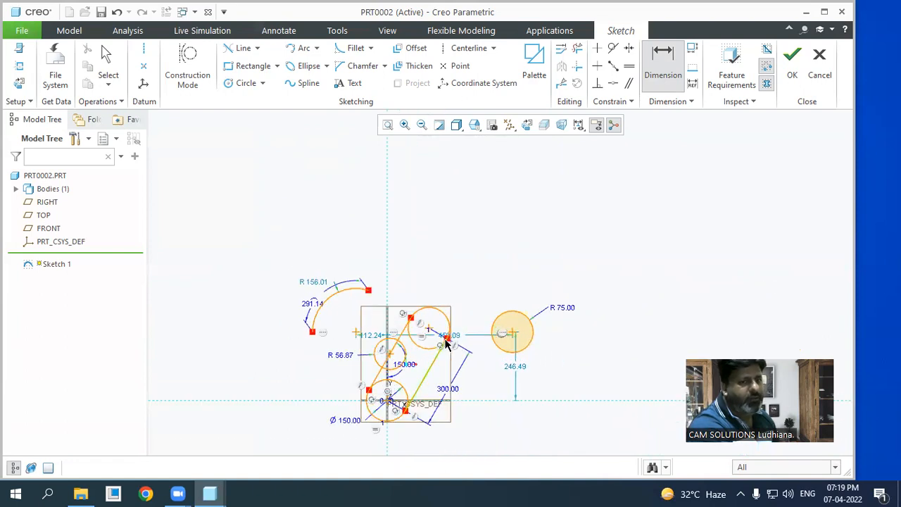
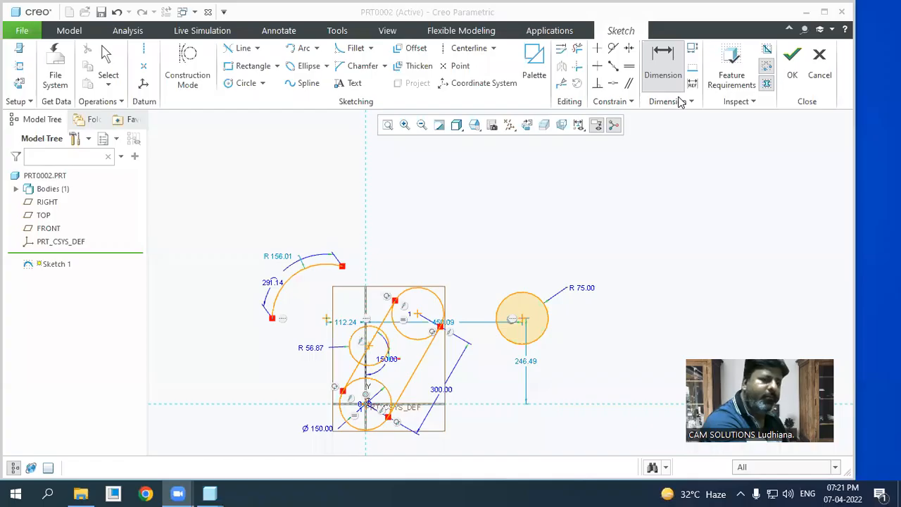
# - Quit the current sketch and discard its geometry and dimensions
pyautogui.scroll(3, 416, 186)
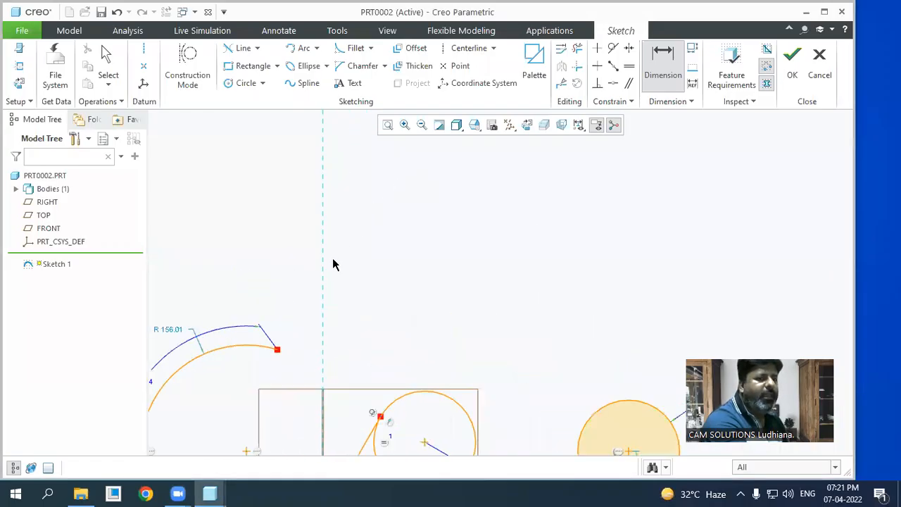
pyautogui.scroll(-3, 343, 260)
pyautogui.scroll(-1, 333, 188)
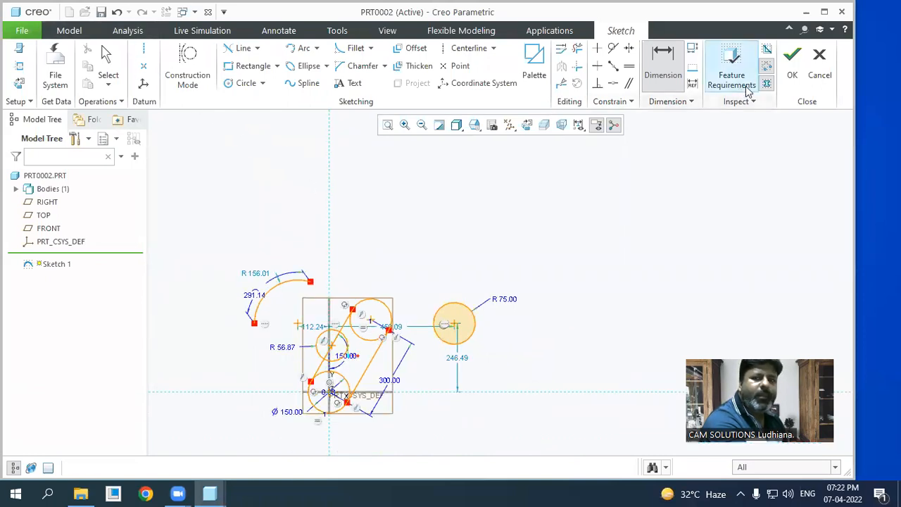
pyautogui.click(810, 76)
pyautogui.click(493, 270)
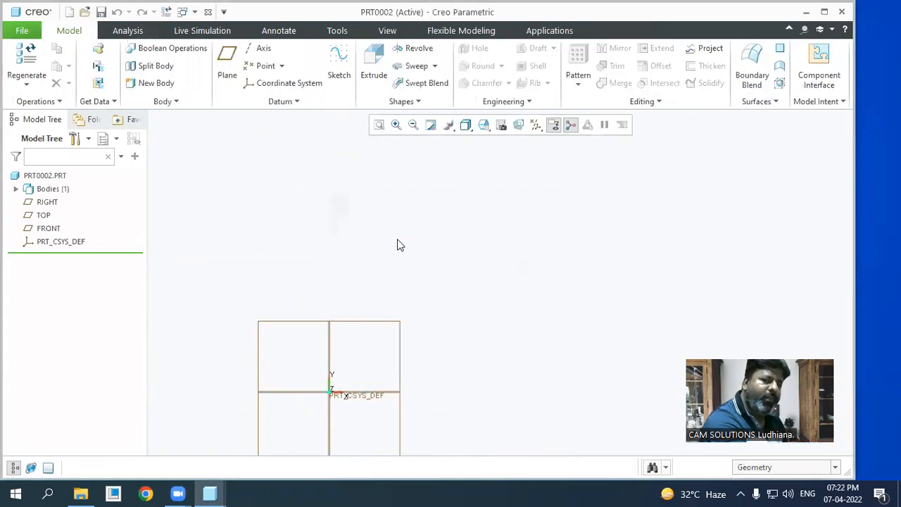
# - Start a new sketch on the FRONT datum plane with RIGHT as the orientation reference, and orient the view parallel to it
pyautogui.click(340, 62)
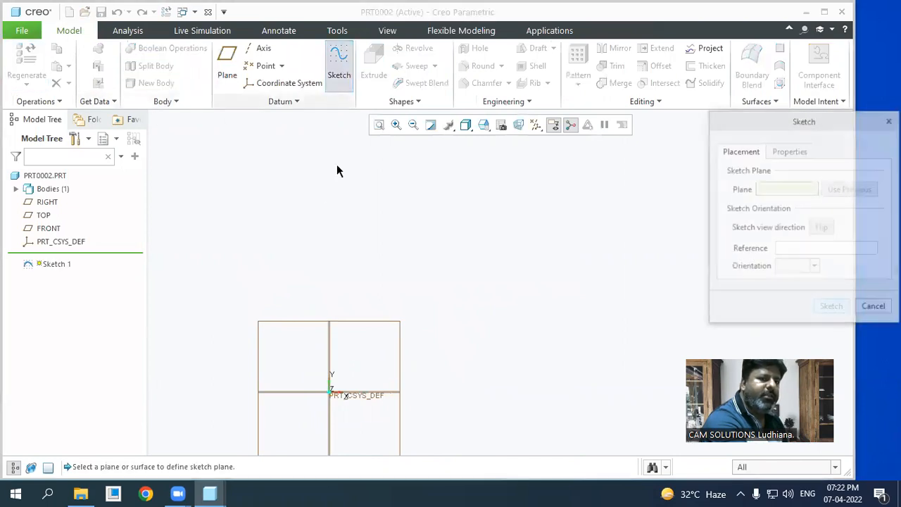
pyautogui.click(280, 321)
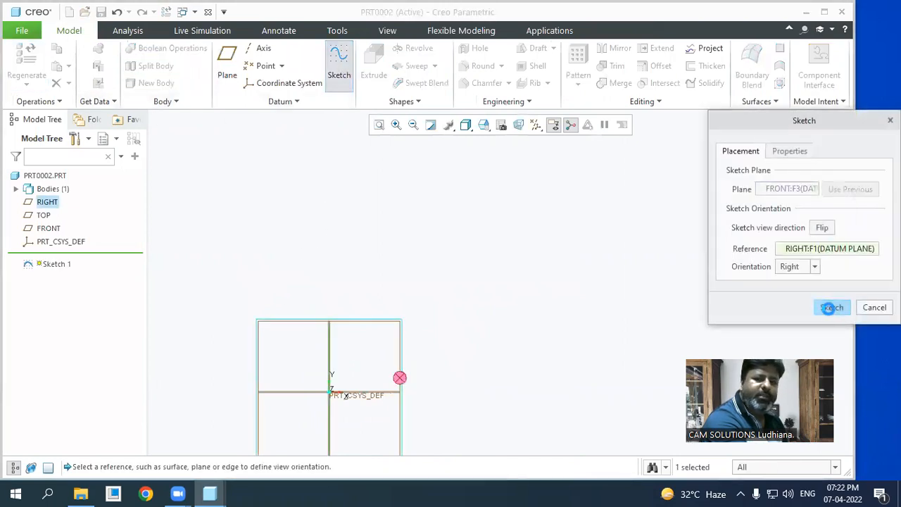
pyautogui.click(831, 307)
pyautogui.click(526, 125)
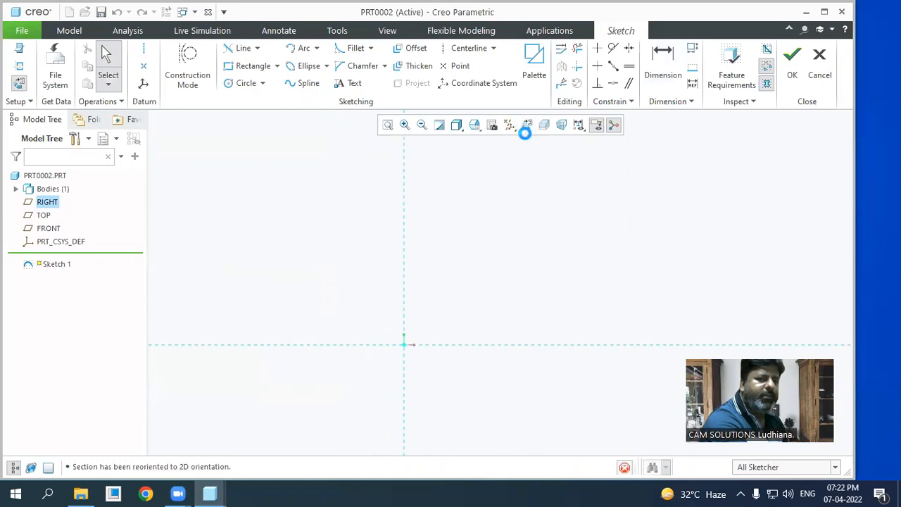
# - Sketch a rectangle about 428 wide and 320 high around the origin
pyautogui.click(242, 70)
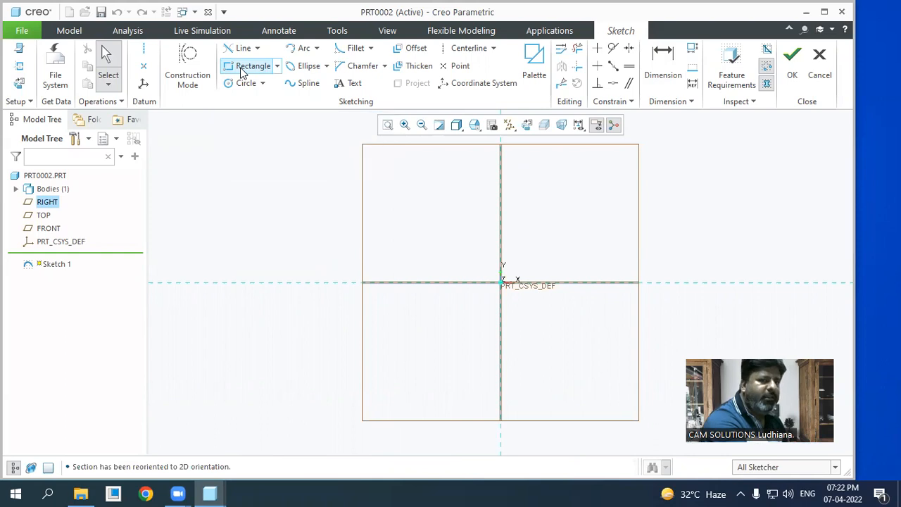
pyautogui.click(386, 178)
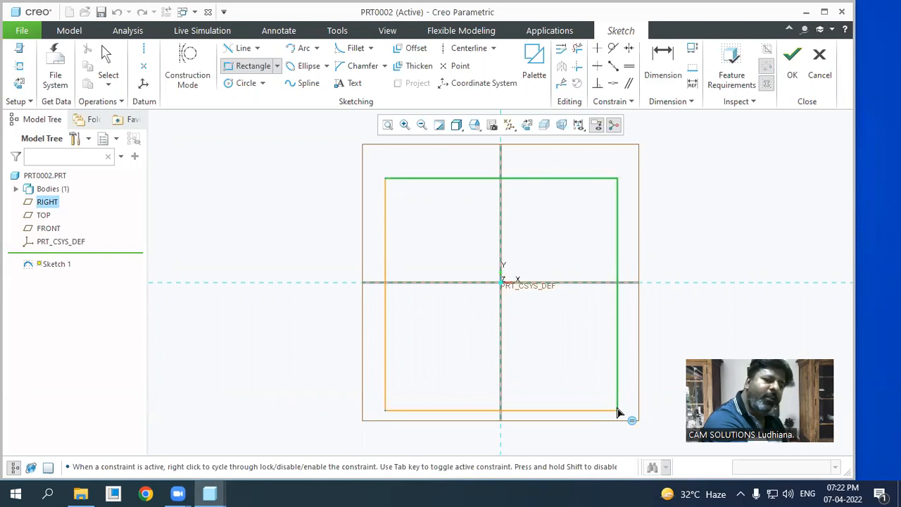
pyautogui.click(618, 353)
pyautogui.middleClick(521, 275)
pyautogui.scroll(3, 519, 276)
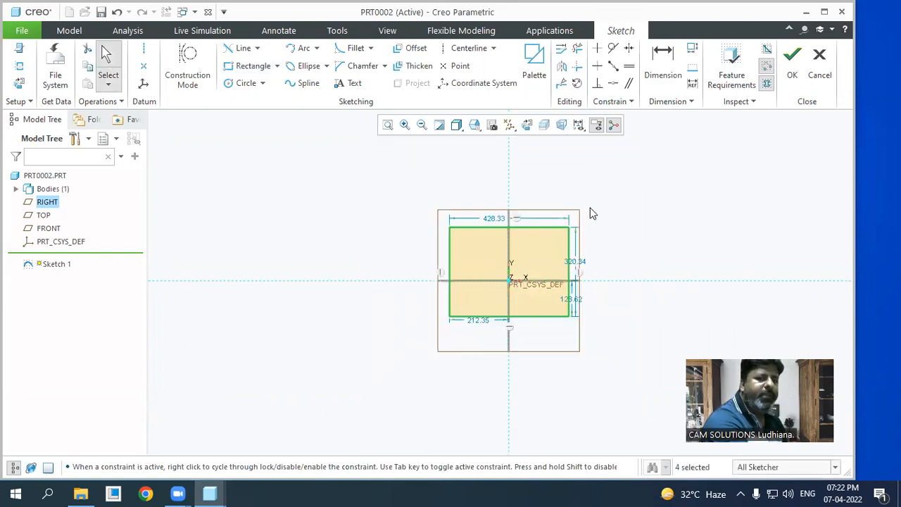
pyautogui.scroll(-2, 590, 210)
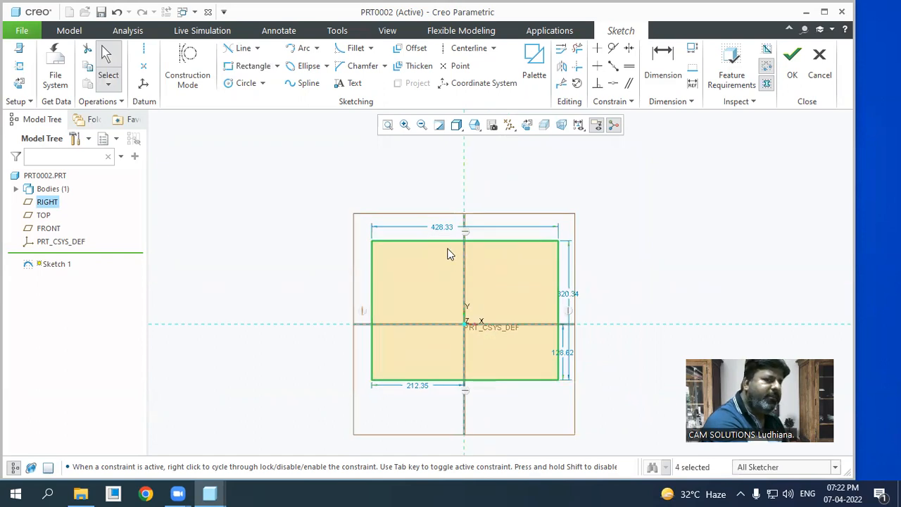
# - Add a vertical and a horizontal datum centerline along the two sketch references
pyautogui.click(143, 49)
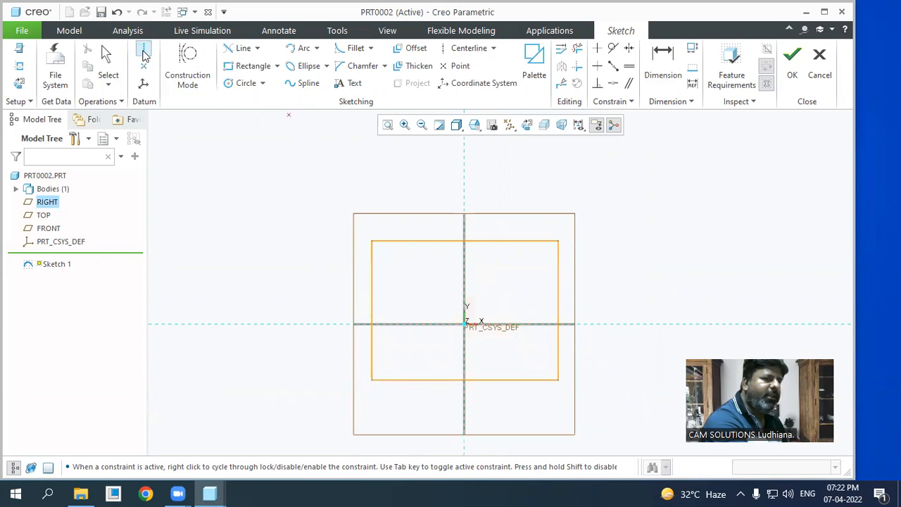
pyautogui.click(465, 197)
pyautogui.click(465, 265)
pyautogui.click(314, 324)
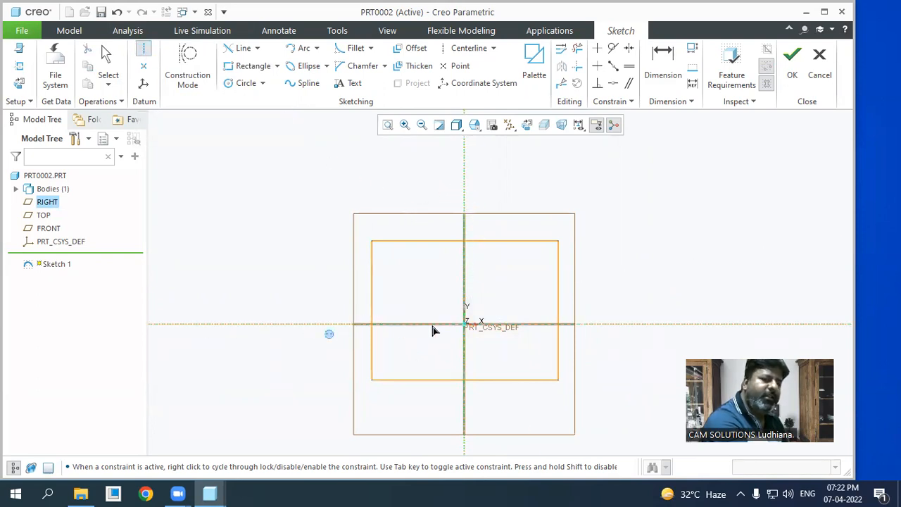
pyautogui.click(623, 336)
pyautogui.middleClick(614, 238)
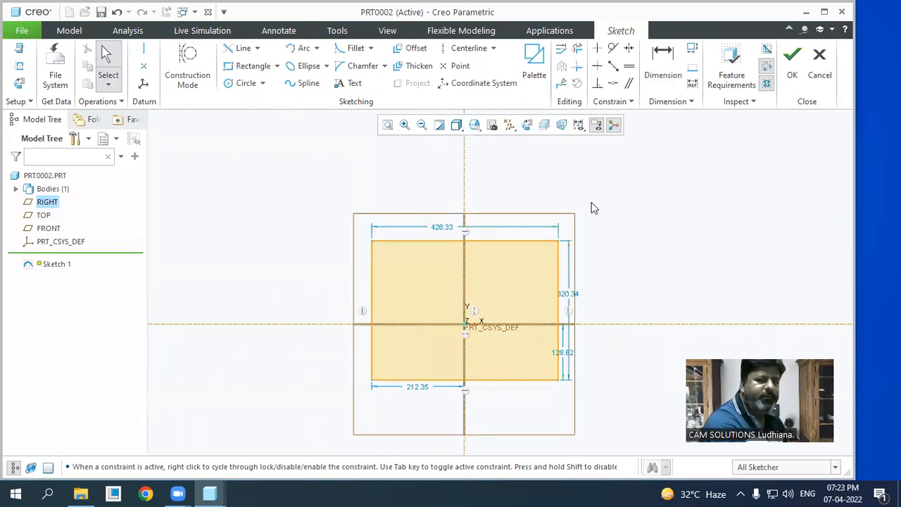
# - Apply symmetric constraints so the rectangle's corners are symmetric about the vertical and horizontal centerlines
pyautogui.click(630, 51)
pyautogui.click(372, 242)
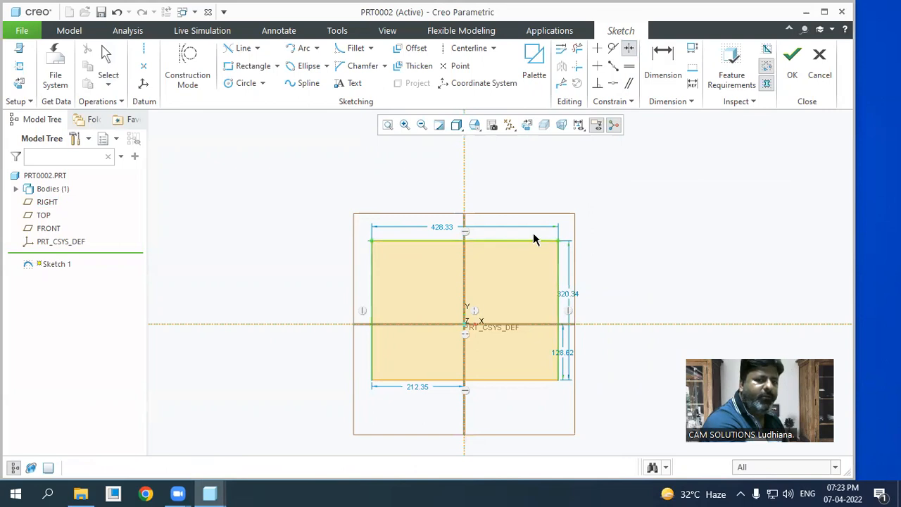
pyautogui.click(465, 185)
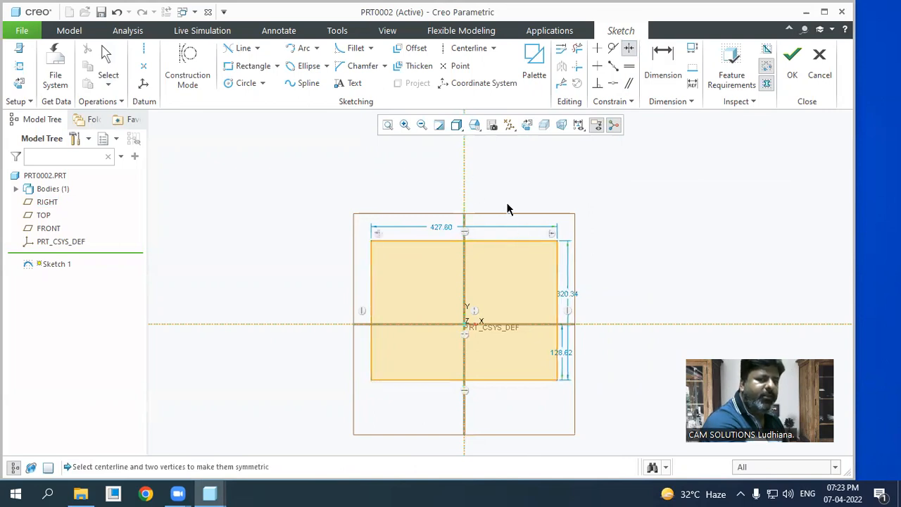
pyautogui.click(557, 240)
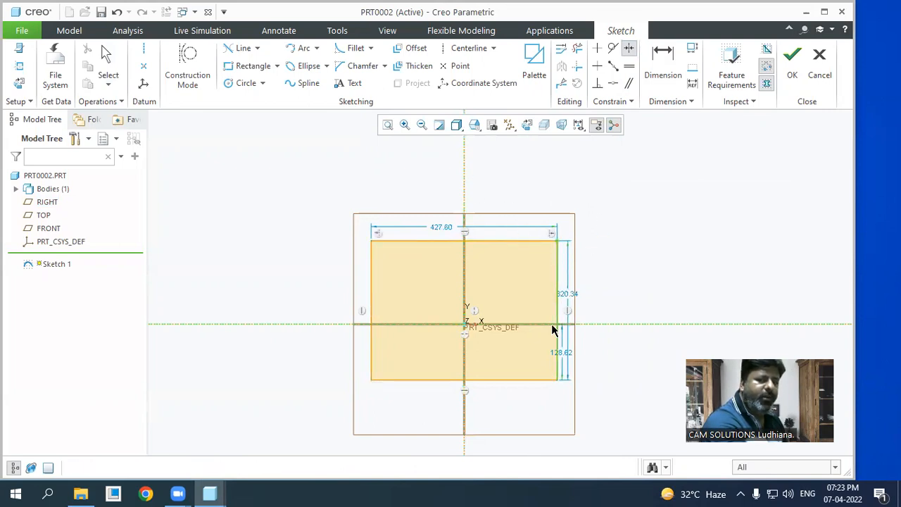
pyautogui.click(557, 378)
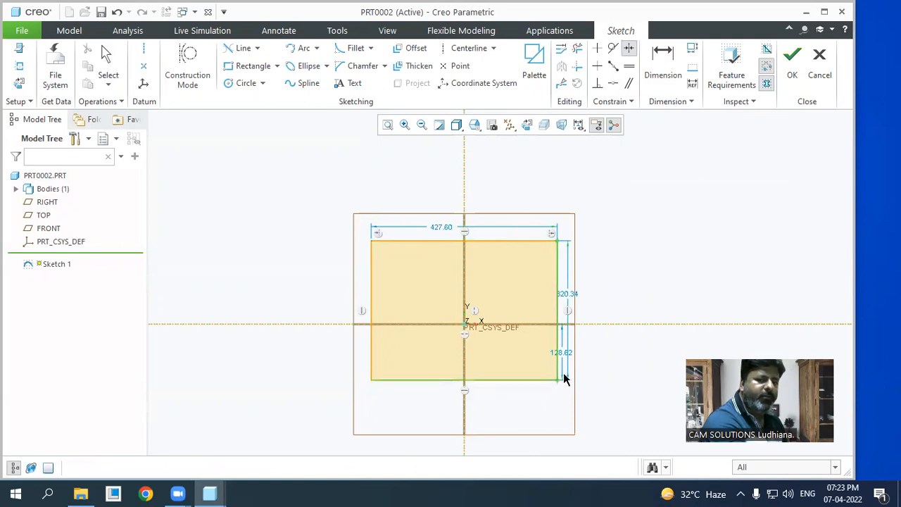
pyautogui.click(619, 324)
pyautogui.middleClick(627, 306)
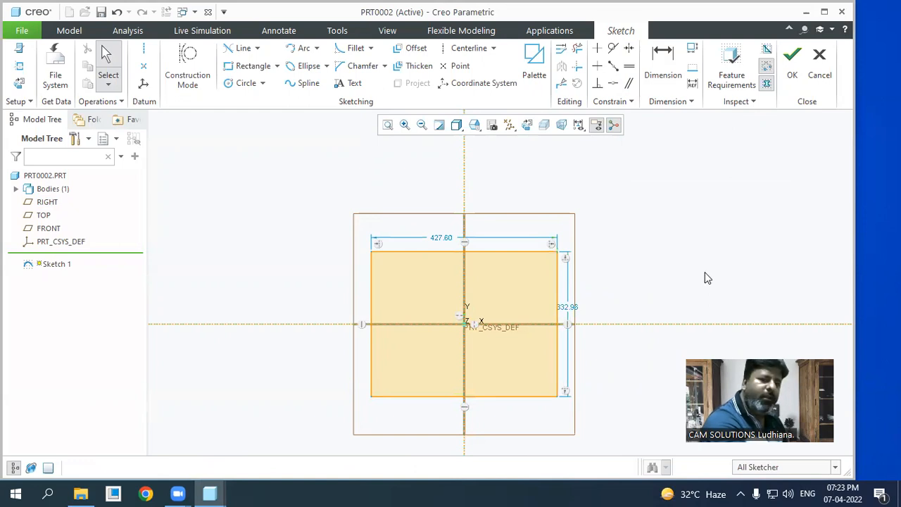
# - Discard the current rectangle sketch and start a new sketch on the FRONT datum plane
pyautogui.click(830, 55)
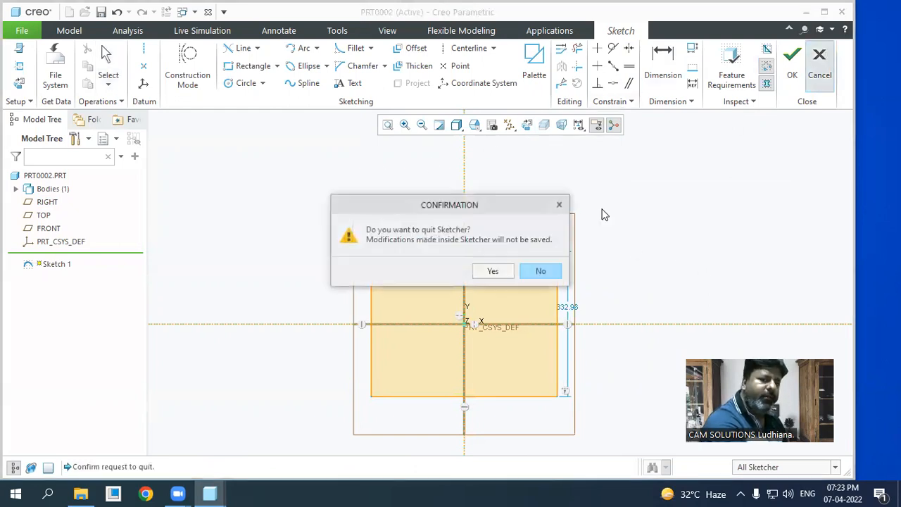
pyautogui.click(491, 270)
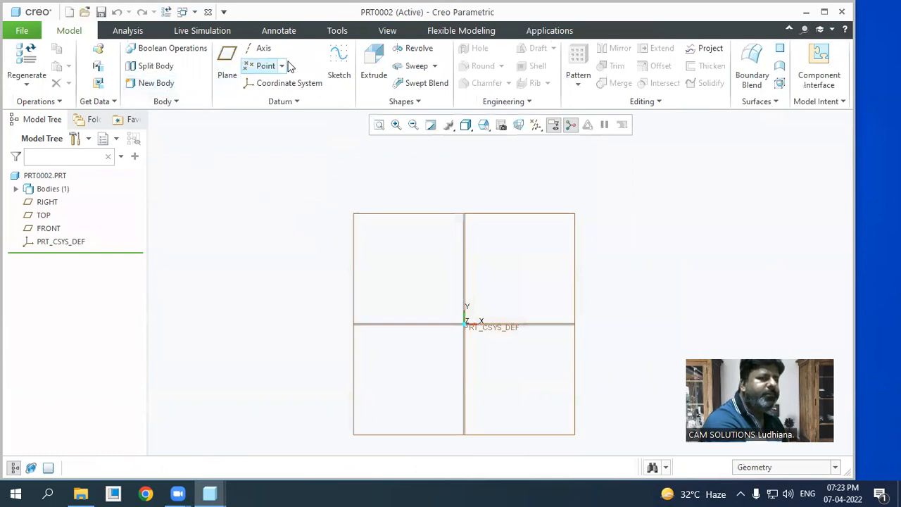
pyautogui.click(339, 65)
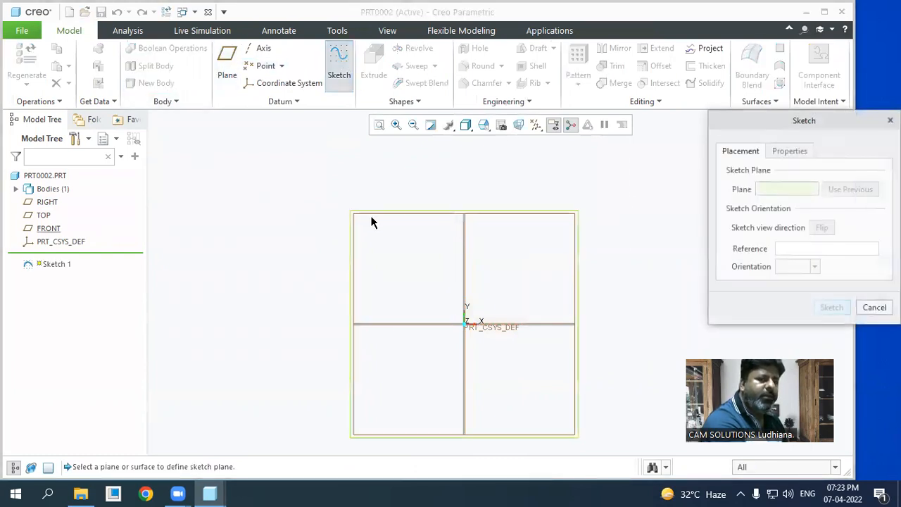
pyautogui.click(442, 214)
pyautogui.click(831, 308)
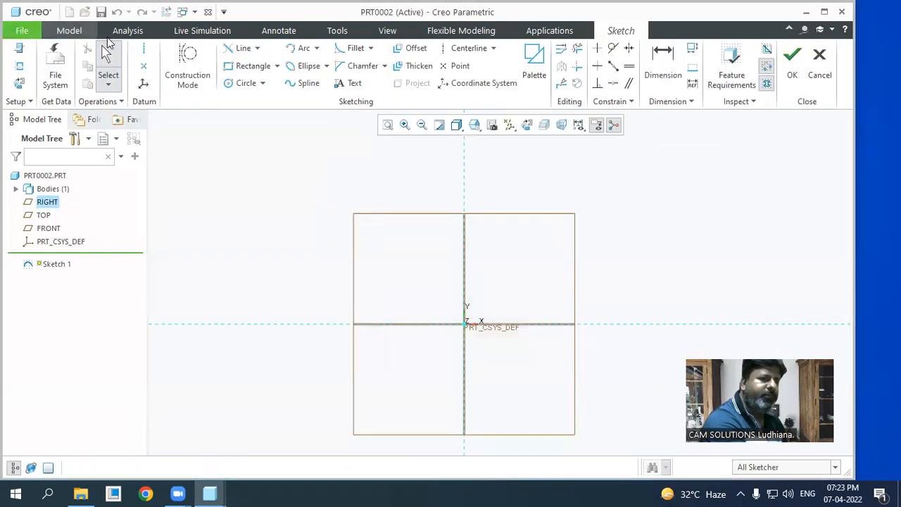
# - Add datum centerlines along the vertical and horizontal references, and delete the stray slanted centerline
pyautogui.click(372, 324)
pyautogui.click(440, 318)
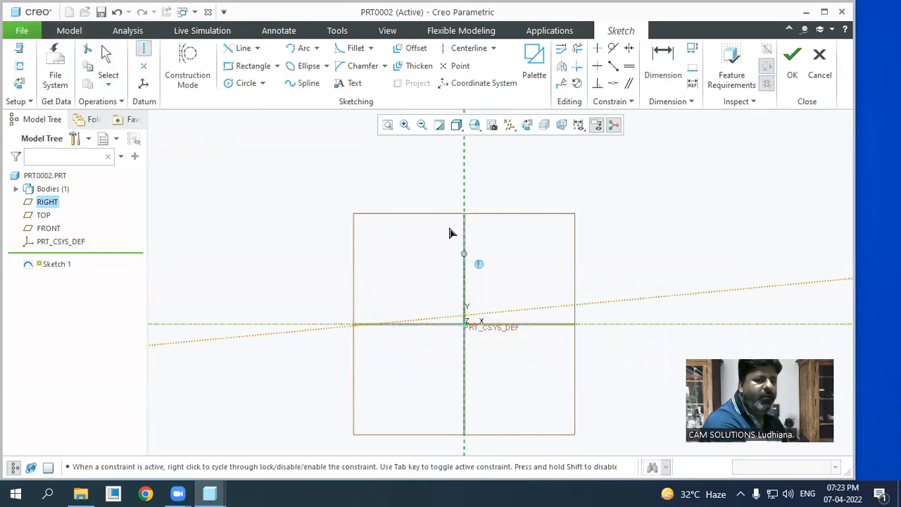
pyautogui.middleClick(462, 324)
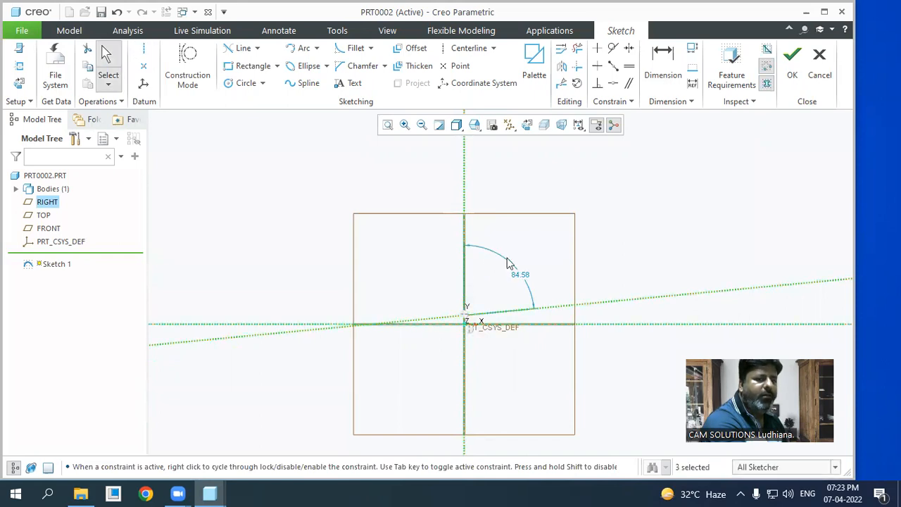
pyautogui.click(674, 295)
pyautogui.press('Delete')
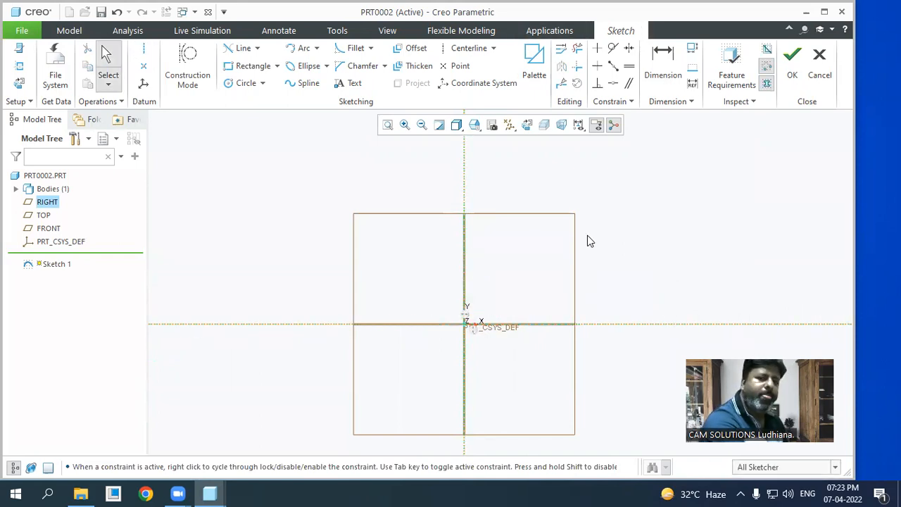
# - Sketch a rectangle about 415 wide and 540 high, symmetric about both centerlines
pyautogui.click(253, 65)
pyautogui.click(374, 207)
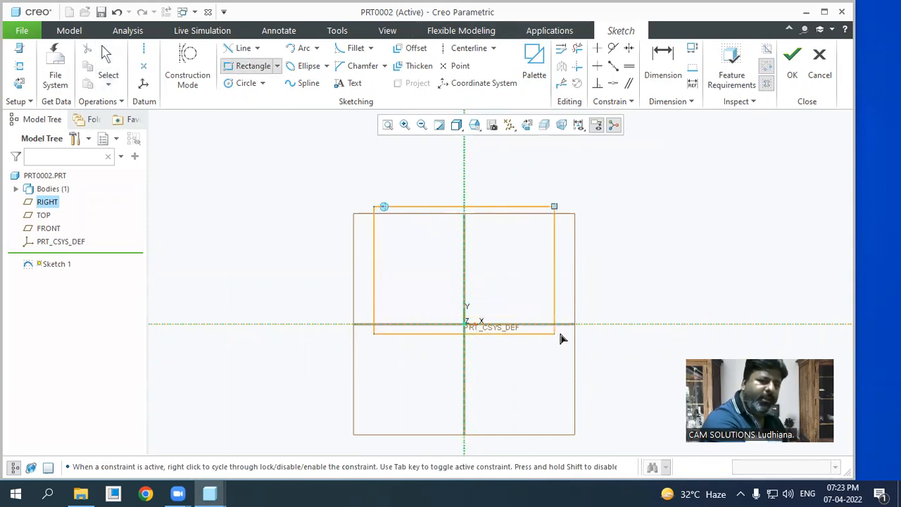
pyautogui.click(571, 427)
pyautogui.middleClick(687, 254)
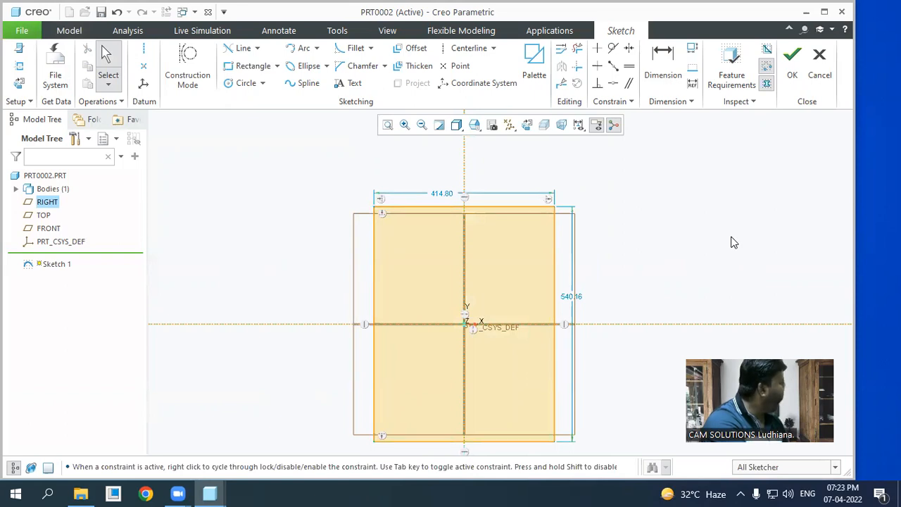
# - Set the rectangle's width to 400 and its height to 450
pyautogui.doubleClick(443, 195)
pyautogui.write('400')
pyautogui.press('Return')
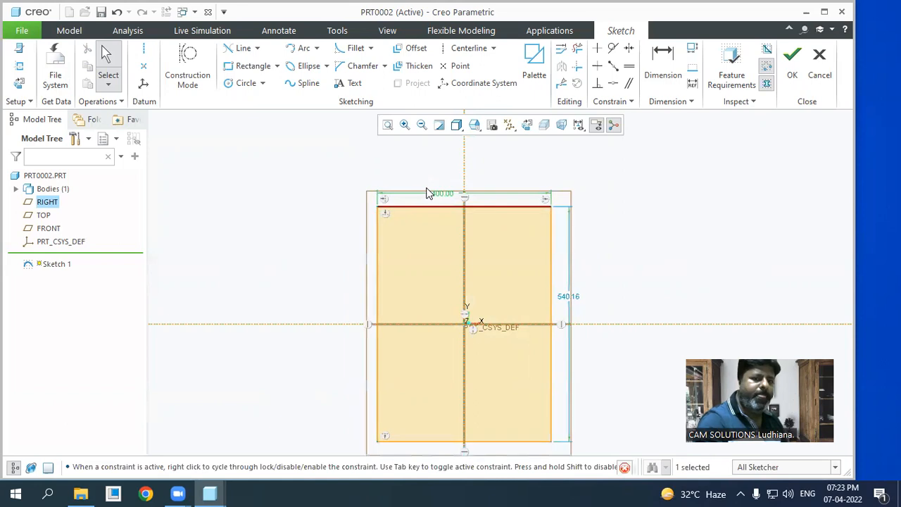
pyautogui.click(569, 297)
pyautogui.doubleClick(566, 299)
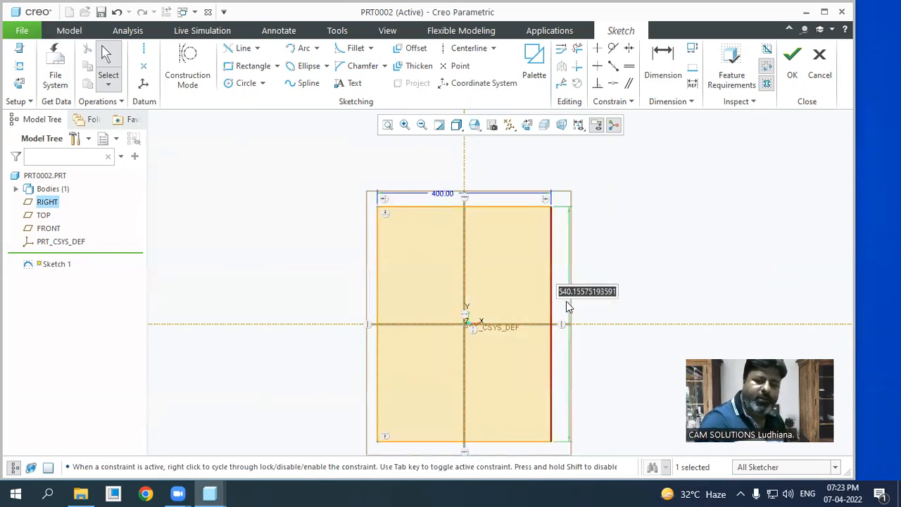
pyautogui.write('450')
pyautogui.press('Return')
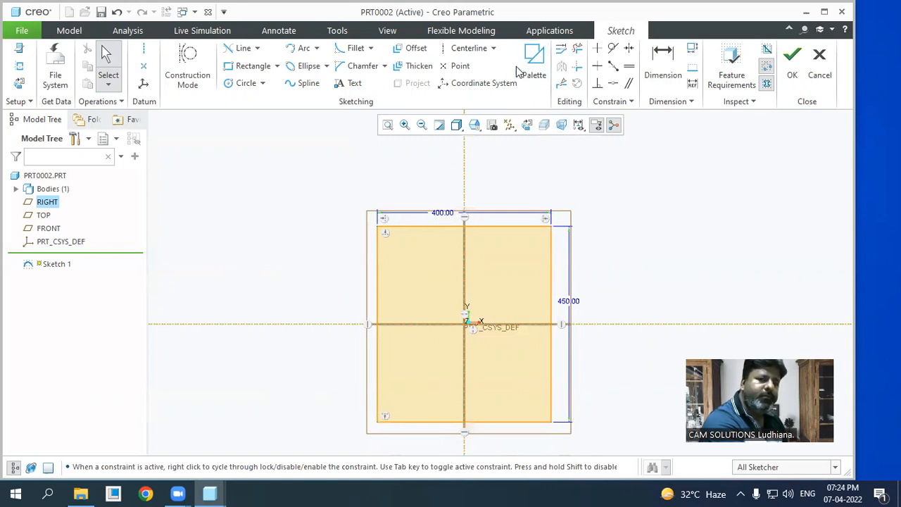
# - Move the rectangle's width and height dimensions farther away from its edges
pyautogui.scroll(-1, 486, 300)
pyautogui.scroll(3, 493, 301)
pyautogui.moveTo(405, 193); pyautogui.dragTo(399, 166)
pyautogui.moveTo(564, 299); pyautogui.dragTo(634, 298)
pyautogui.scroll(-2, 519, 247)
pyautogui.scroll(2, 556, 269)
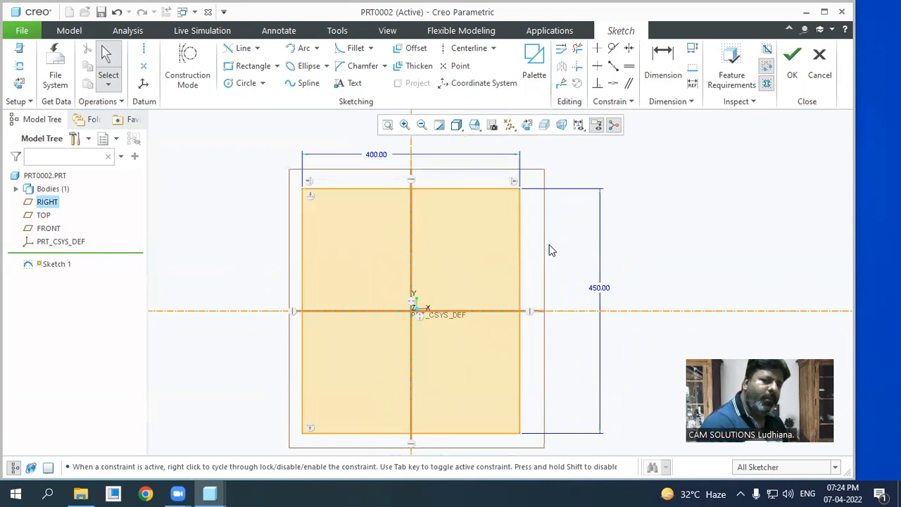
# - Sketch two equal circles about 75.6 in diameter in the rectangle's upper half, one on each side of the vertical centerline
pyautogui.click(239, 91)
pyautogui.click(357, 244)
pyautogui.click(361, 264)
pyautogui.click(476, 244)
pyautogui.click(479, 264)
pyautogui.middleClick(646, 230)
pyautogui.click(646, 230)
# - Make the centers of the two upper circles symmetric about the vertical centerline
pyautogui.click(628, 48)
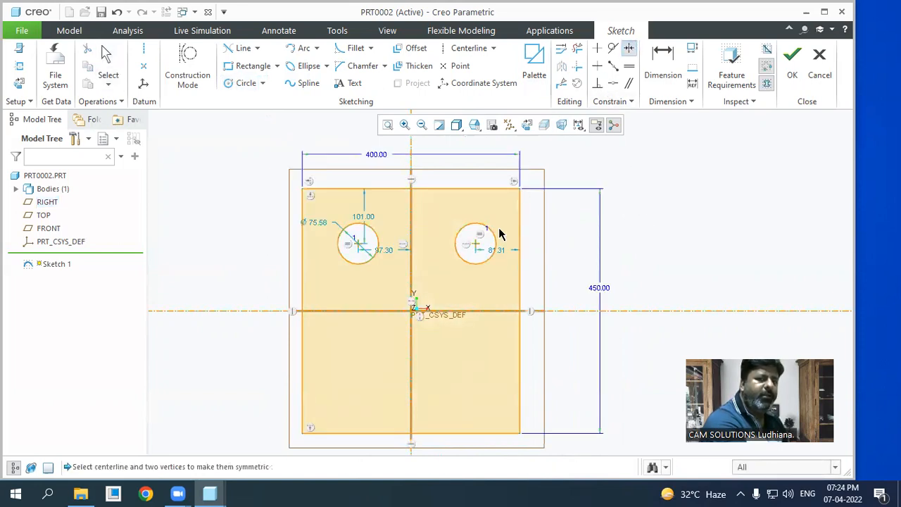
pyautogui.click(476, 244)
pyautogui.click(359, 245)
pyautogui.click(413, 220)
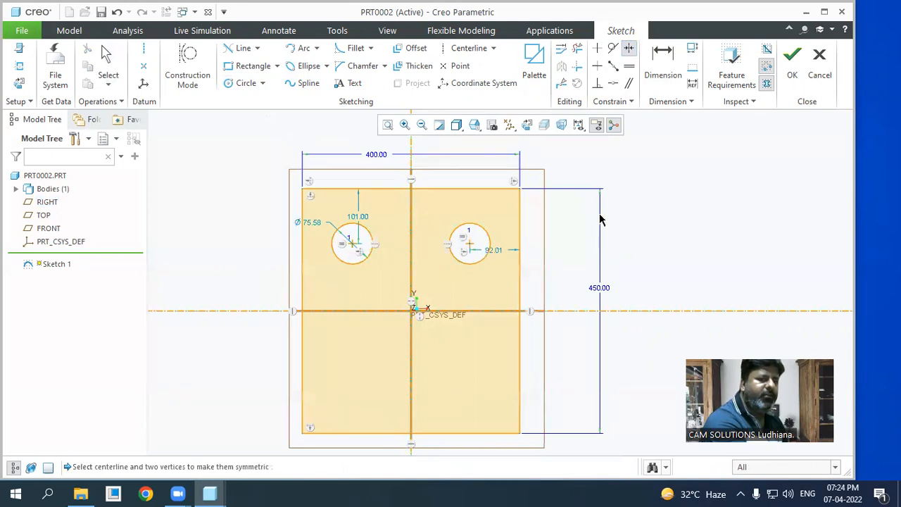
pyautogui.middleClick(633, 213)
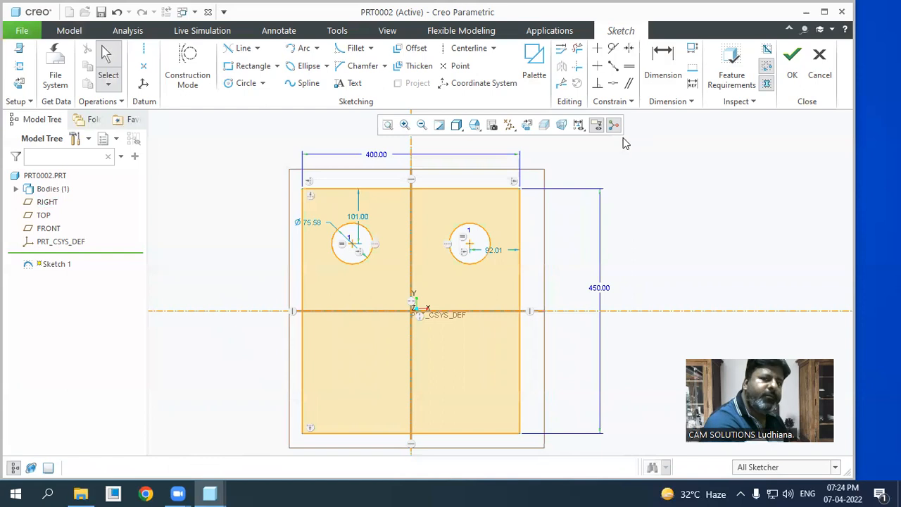
# - Sketch two more equal circles directly beneath the upper ones, centered about 92 below the horizontal centerline
pyautogui.click(246, 83)
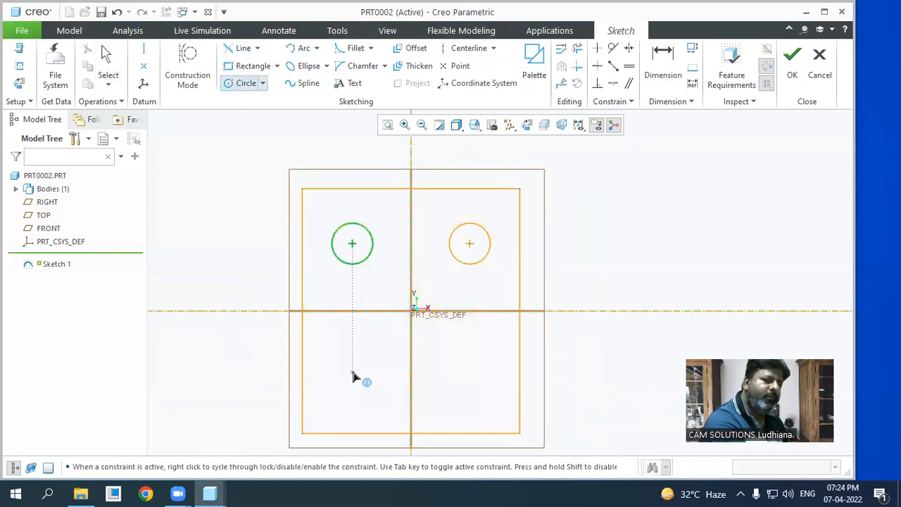
pyautogui.click(352, 361)
pyautogui.click(365, 385)
pyautogui.click(470, 361)
pyautogui.click(474, 382)
pyautogui.middleClick(592, 350)
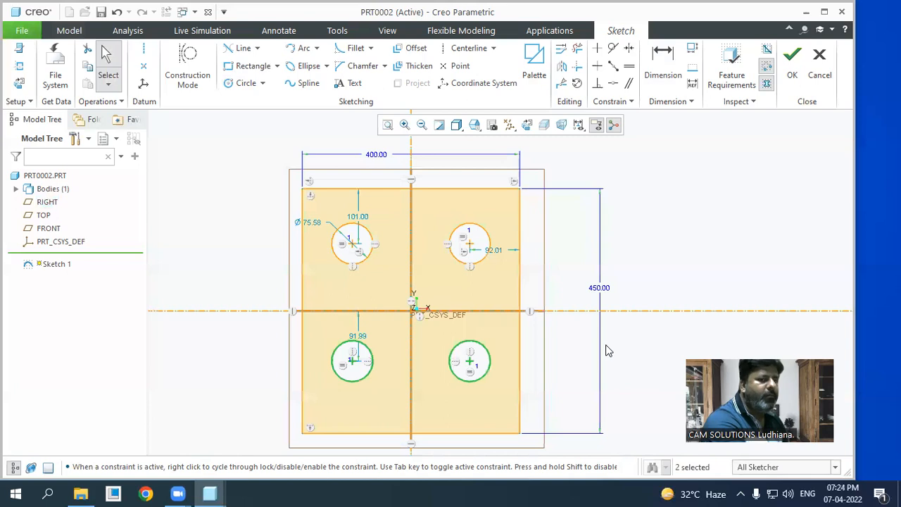
pyautogui.scroll(2, 609, 350)
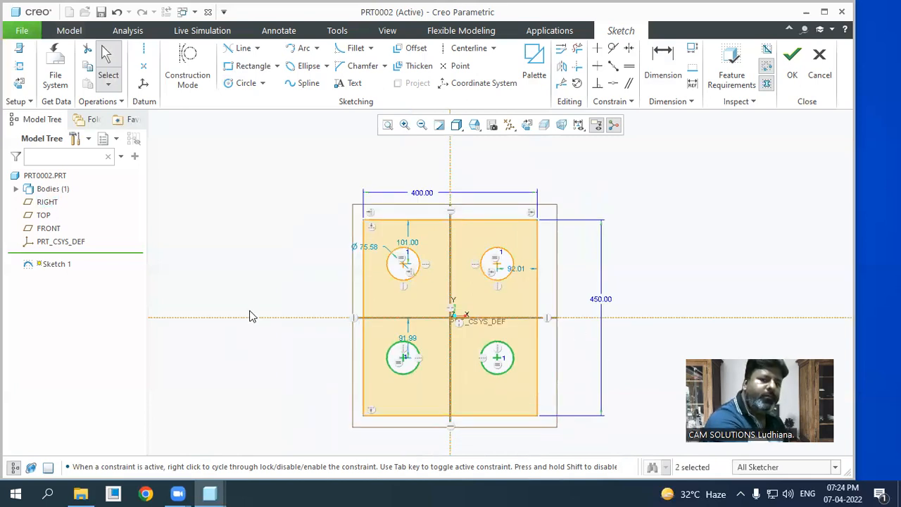
pyautogui.press('s')
pyautogui.click(404, 265)
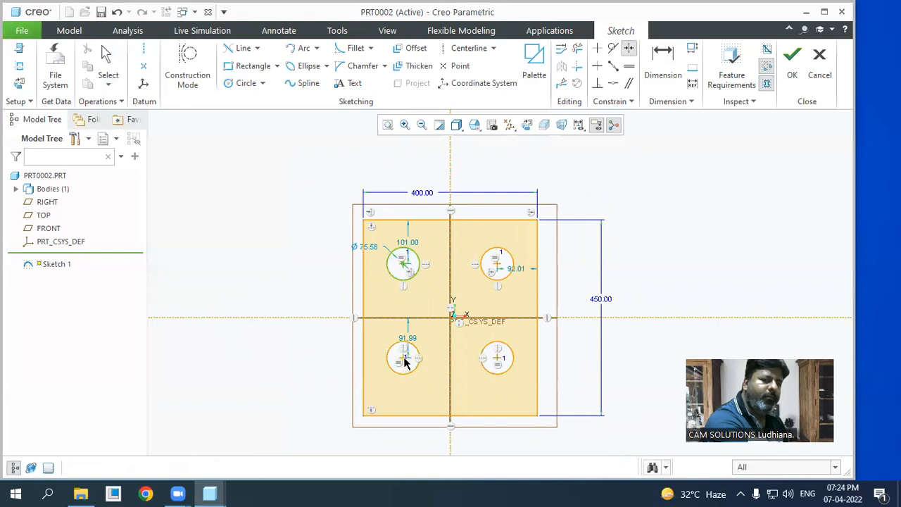
pyautogui.middleClick(284, 294)
pyautogui.click(304, 317)
# - Make the centers of the left upper and lower circles symmetric about the horizontal centerline, and finish the sketch
pyautogui.click(629, 48)
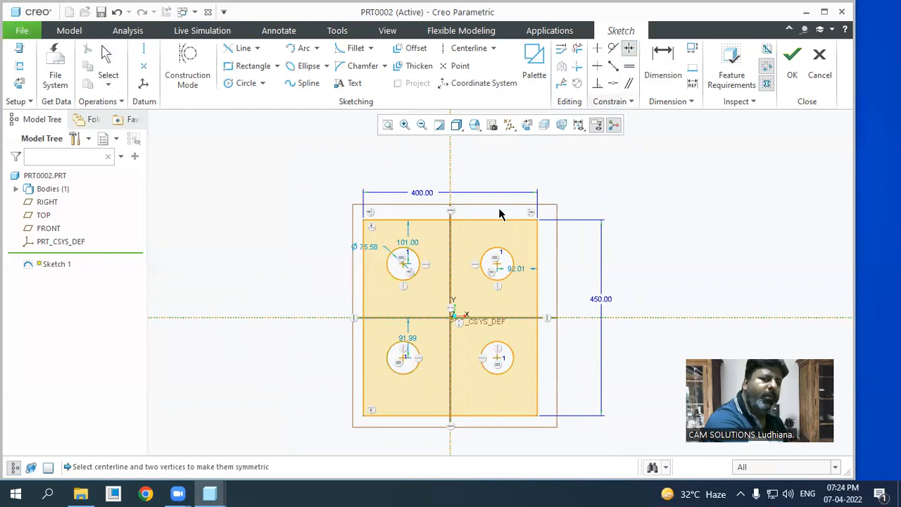
pyautogui.click(403, 265)
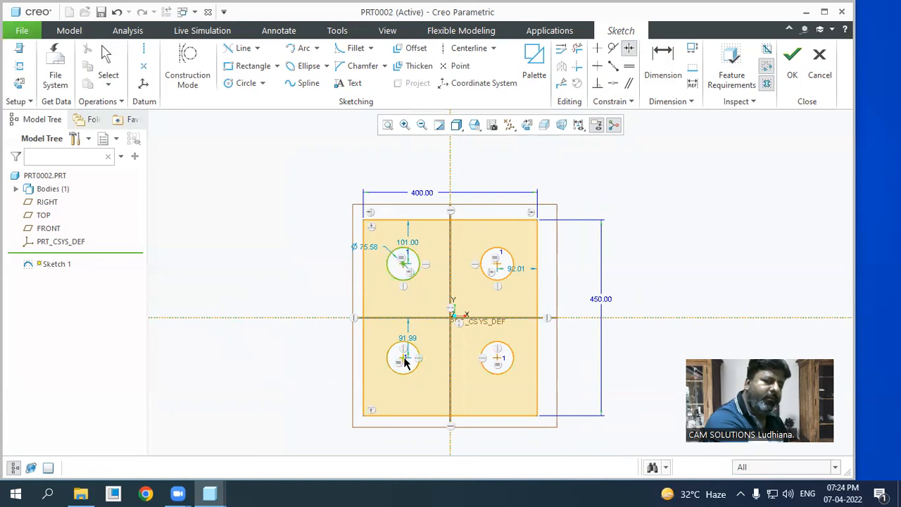
pyautogui.click(312, 317)
pyautogui.middleClick(307, 316)
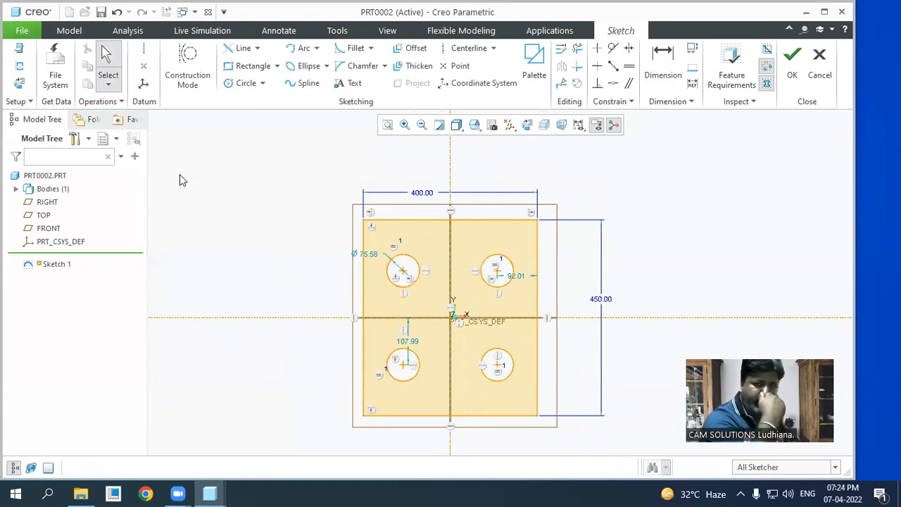
pyautogui.click(792, 57)
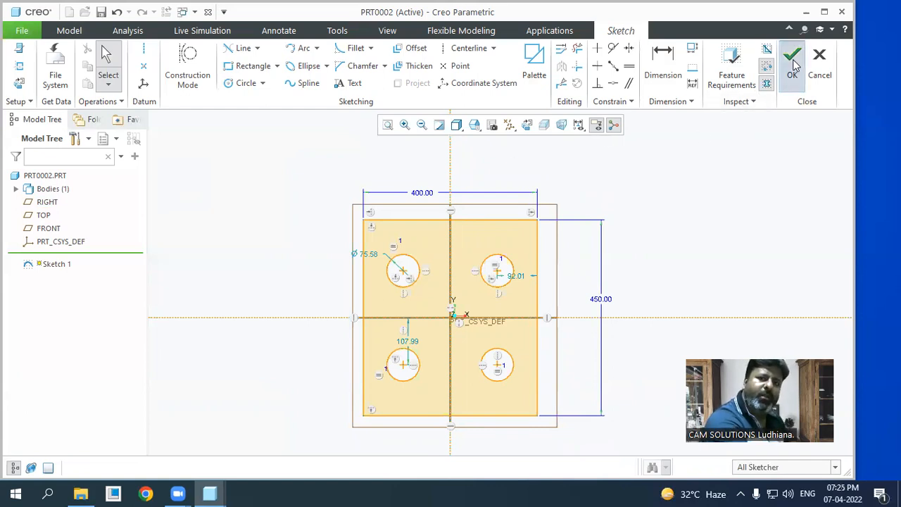
pyautogui.click(713, 205)
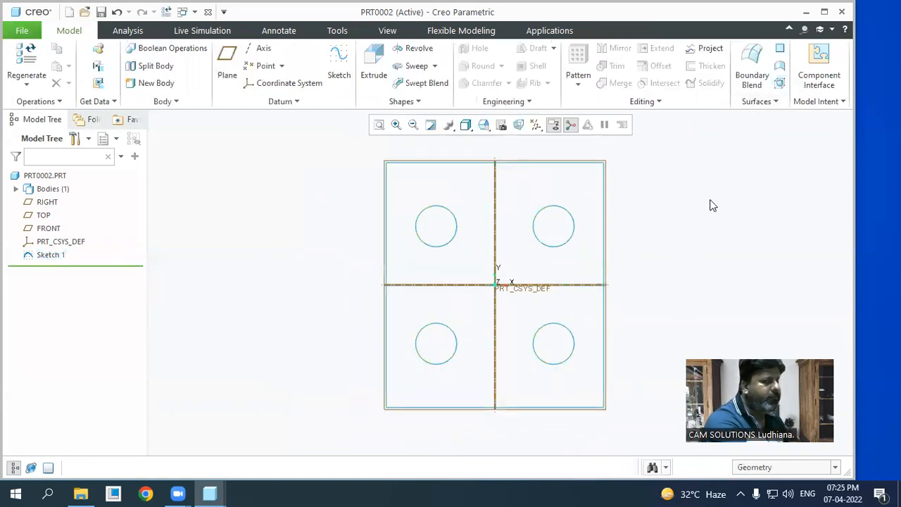
# - Create a new solid part from the default template and start a sketch on the FRONT plane in 2D orientation
pyautogui.click(69, 12)
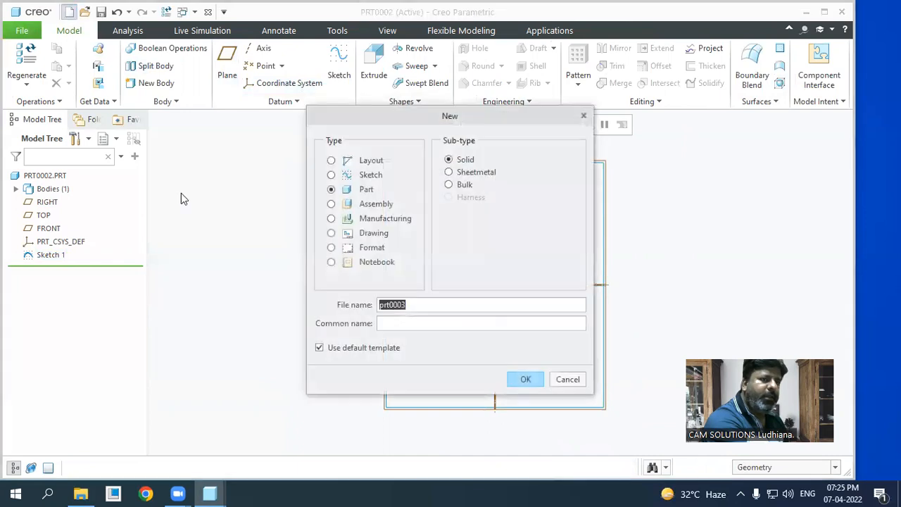
pyautogui.click(525, 379)
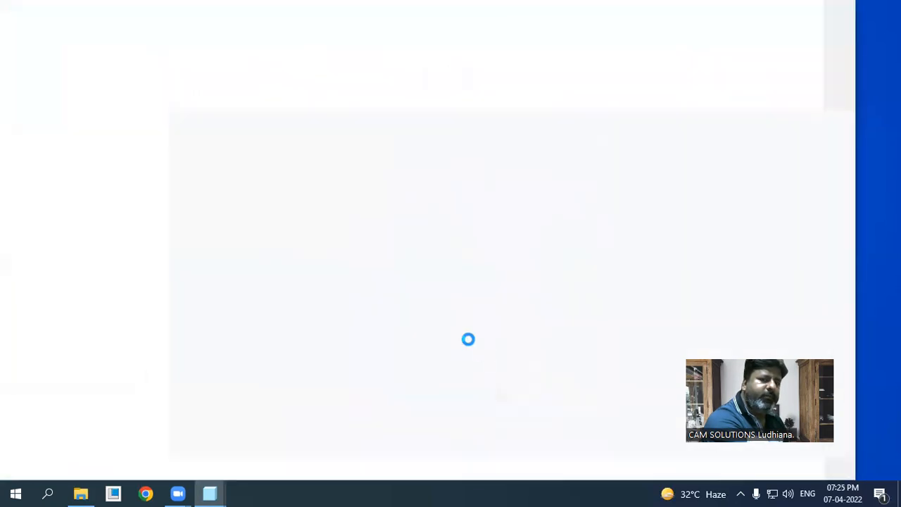
pyautogui.click(339, 63)
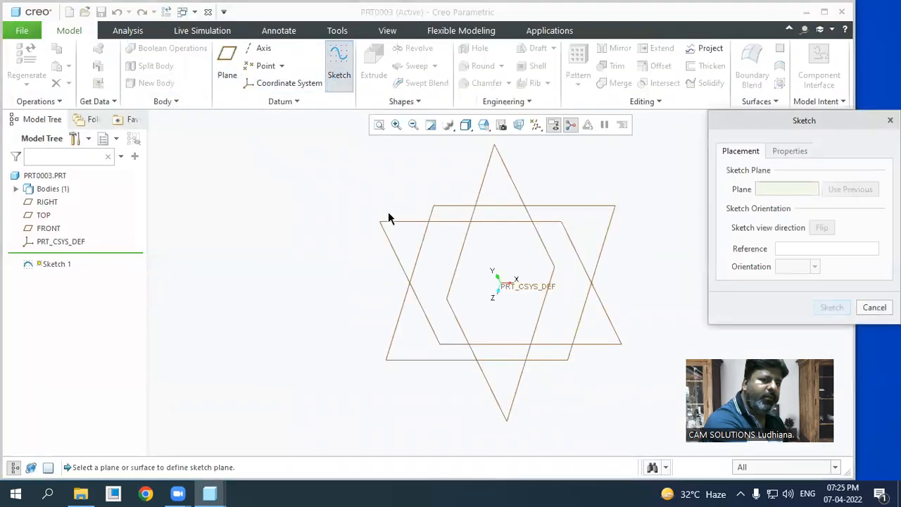
pyautogui.click(393, 227)
pyautogui.click(832, 308)
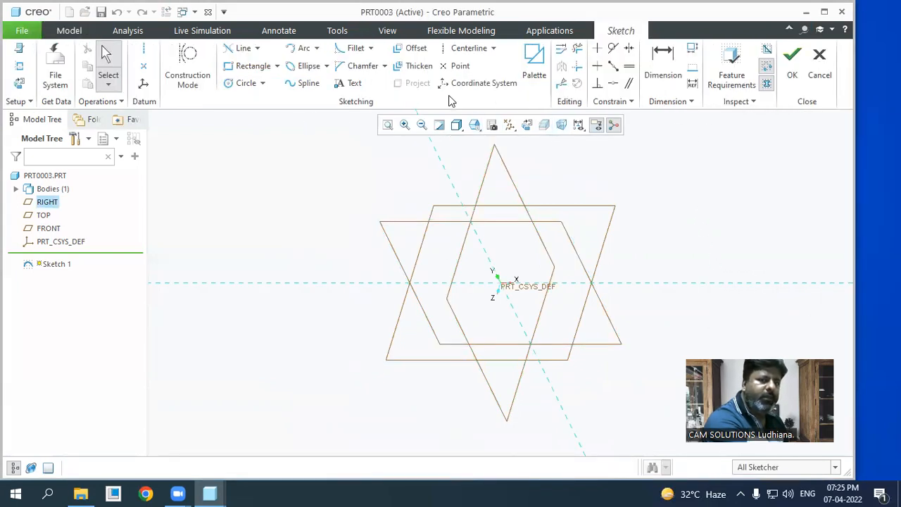
pyautogui.click(525, 125)
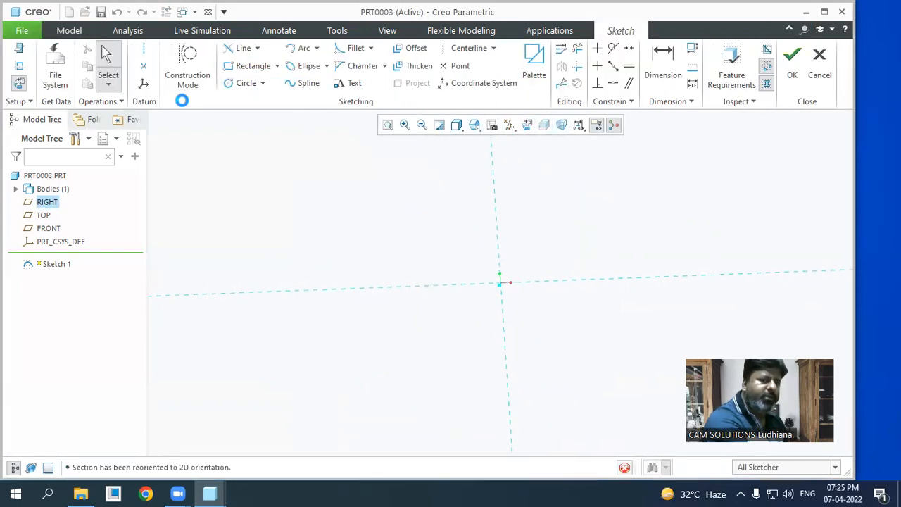
# - Sketch a closed five-sided line profile starting at the origin, about 454 wide and 180 high, above the horizontal reference
pyautogui.click(257, 48)
pyautogui.click(259, 65)
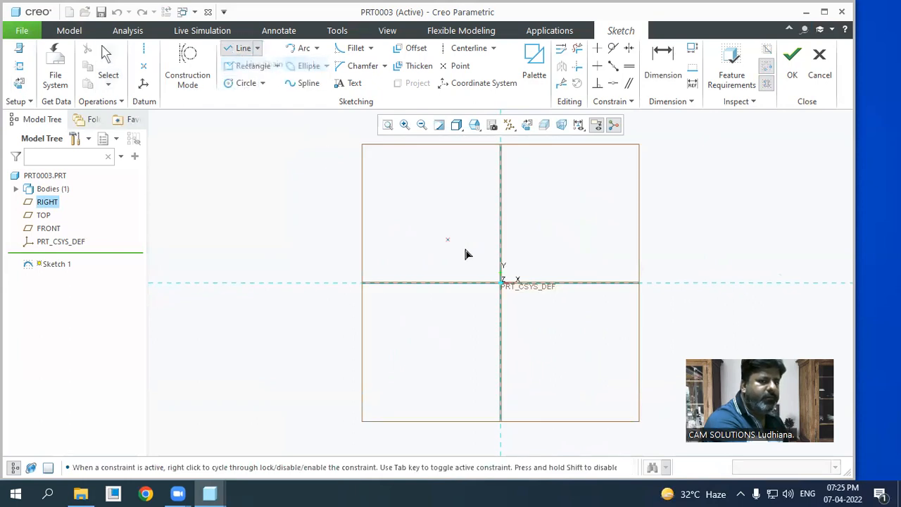
pyautogui.click(500, 283)
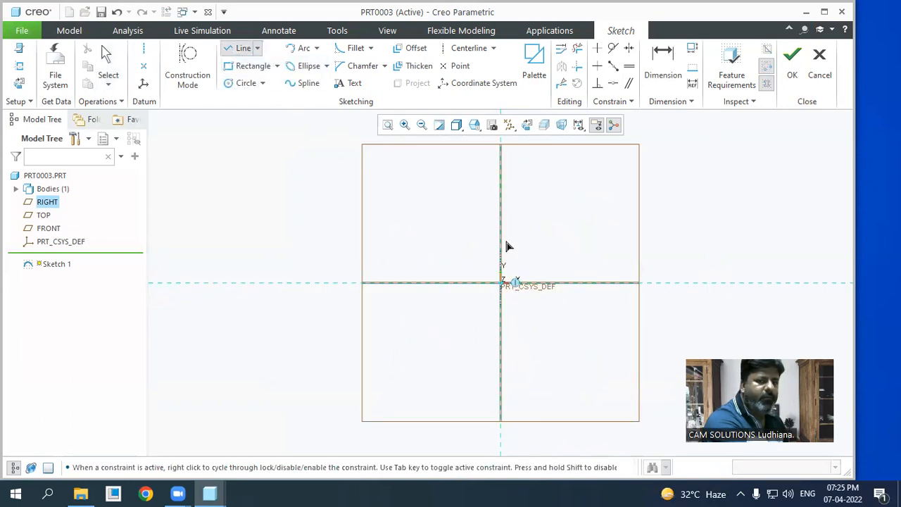
pyautogui.click(500, 193)
pyautogui.click(668, 186)
pyautogui.click(738, 228)
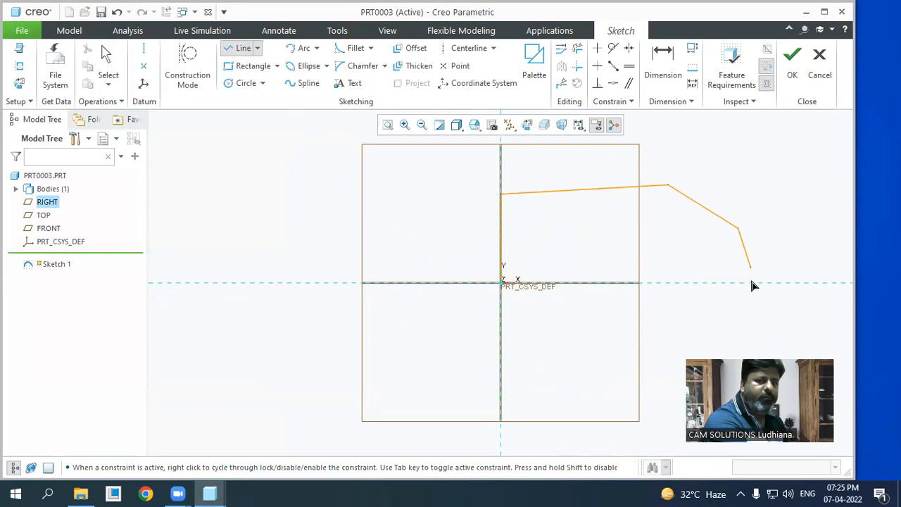
pyautogui.click(748, 282)
pyautogui.click(503, 284)
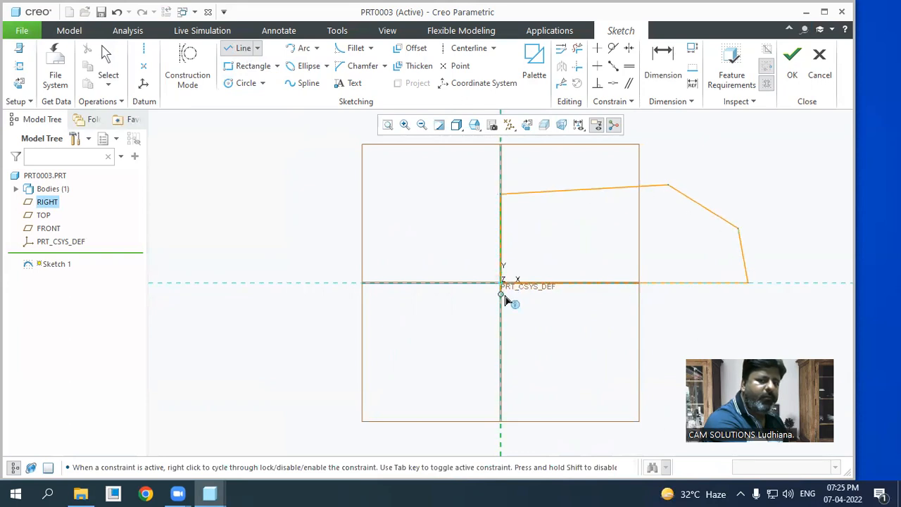
pyautogui.middleClick(582, 330)
pyautogui.click(583, 331)
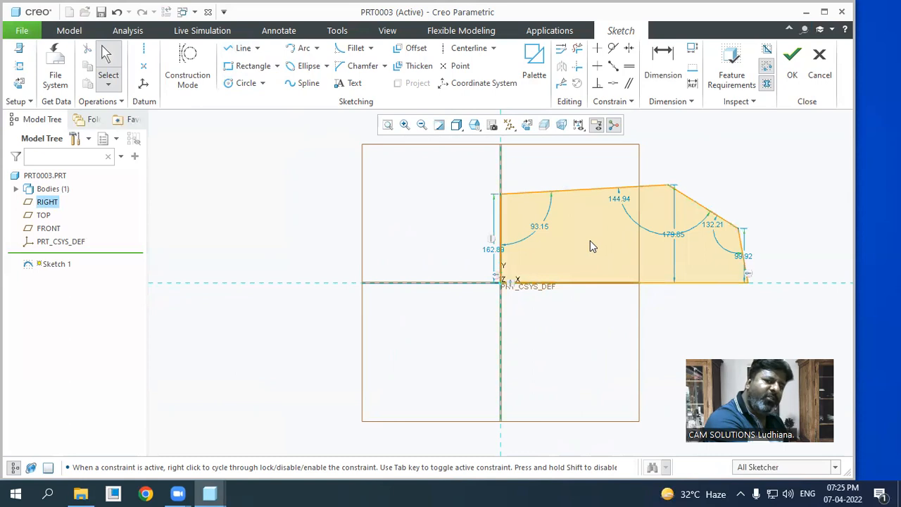
# - Toggle the shading of closed loops off and on to compare how the closed profile is displayed
pyautogui.click(767, 84)
pyautogui.click(767, 85)
pyautogui.click(767, 84)
pyautogui.click(768, 84)
pyautogui.click(768, 84)
pyautogui.click(767, 85)
pyautogui.click(767, 84)
# - Sketch an open chain of four lines left of the vertical reference, and turn closed-loop shading back on
pyautogui.click(240, 48)
pyautogui.click(255, 183)
pyautogui.click(241, 290)
pyautogui.click(338, 393)
pyautogui.click(408, 343)
pyautogui.click(415, 201)
pyautogui.middleClick(415, 202)
pyautogui.middleClick(686, 174)
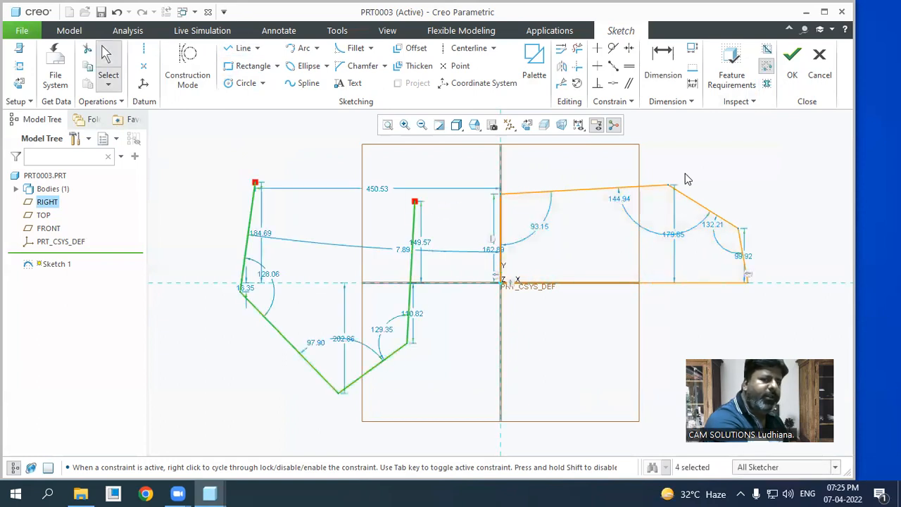
pyautogui.click(727, 163)
pyautogui.click(768, 84)
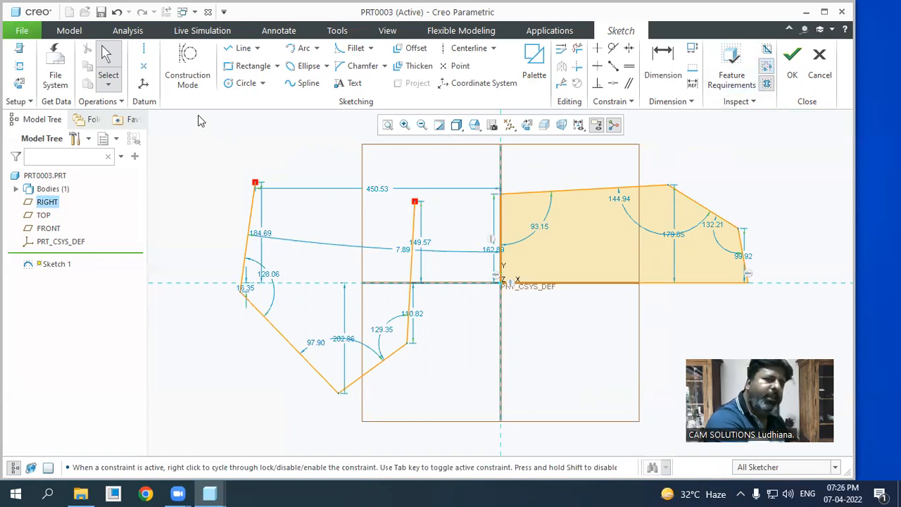
# - Sketch a line about 101 long lying on top of the closed profile's upper edge
pyautogui.click(243, 48)
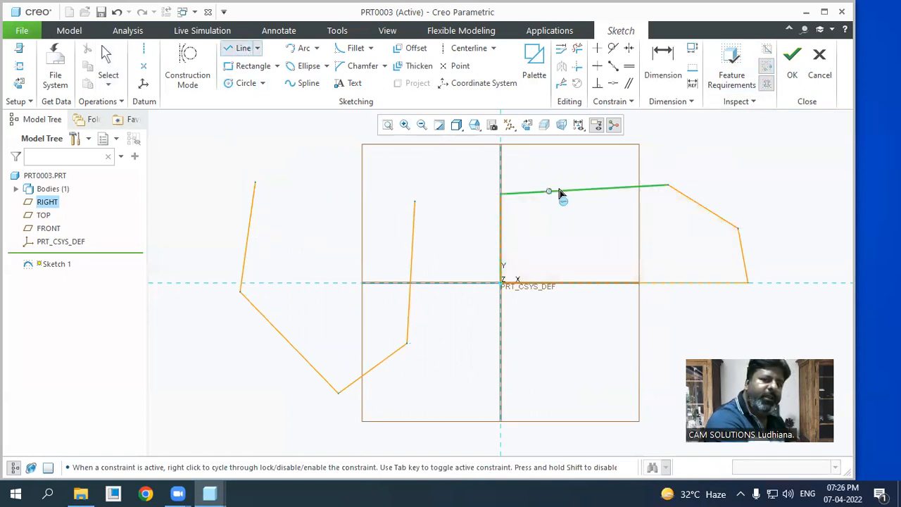
pyautogui.click(600, 188)
pyautogui.middleClick(563, 176)
pyautogui.middleClick(529, 182)
pyautogui.click(440, 209)
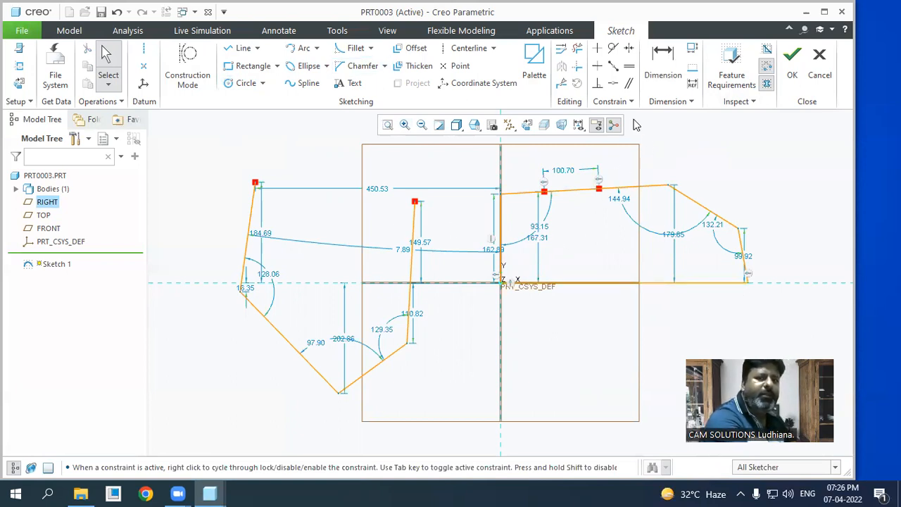
# - Trim away the closed profile's upper edge with its overlapping line, and bridge the gap with a construction line
pyautogui.click(577, 48)
pyautogui.moveTo(574, 196); pyautogui.dragTo(569, 208)
pyautogui.click(188, 67)
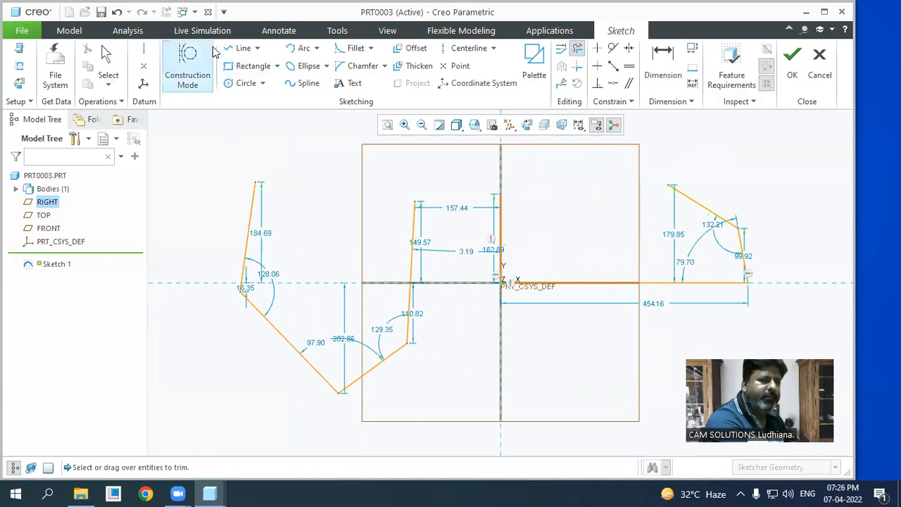
pyautogui.click(243, 48)
pyautogui.click(502, 193)
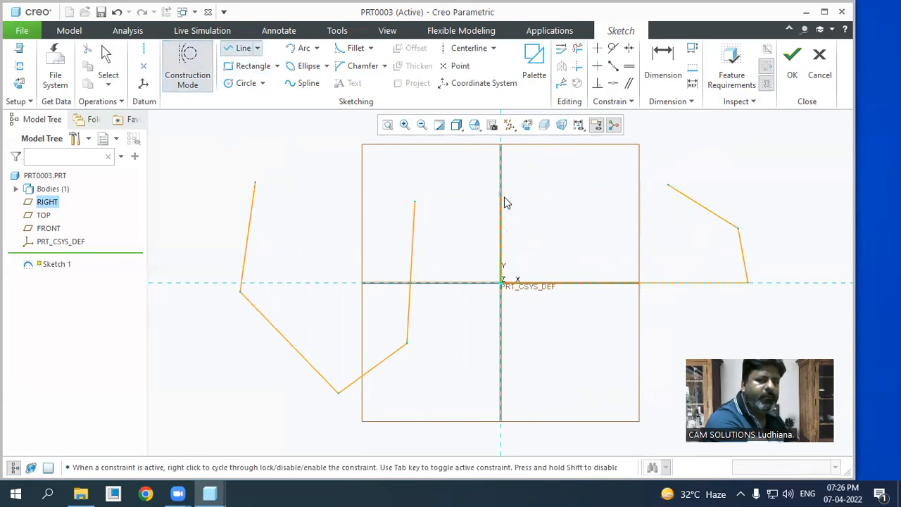
pyautogui.middleClick(532, 169)
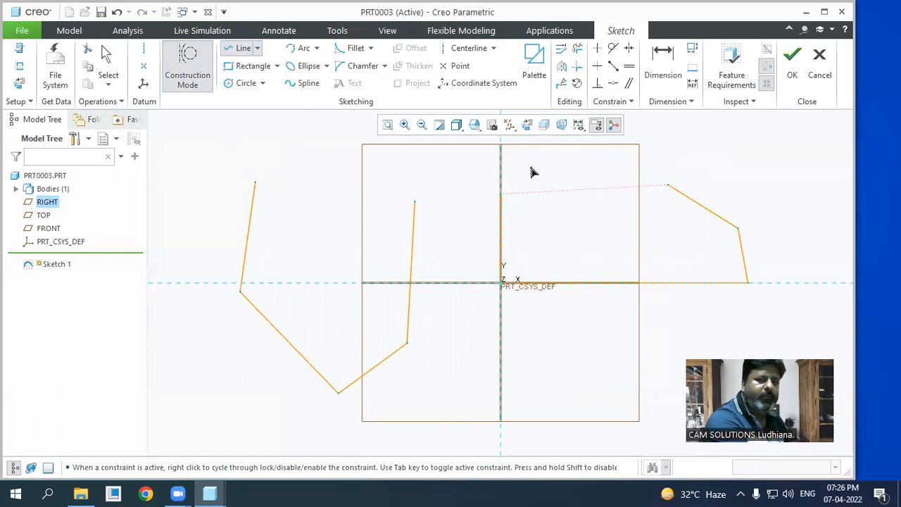
pyautogui.middleClick(532, 169)
pyautogui.click(181, 78)
pyautogui.click(234, 53)
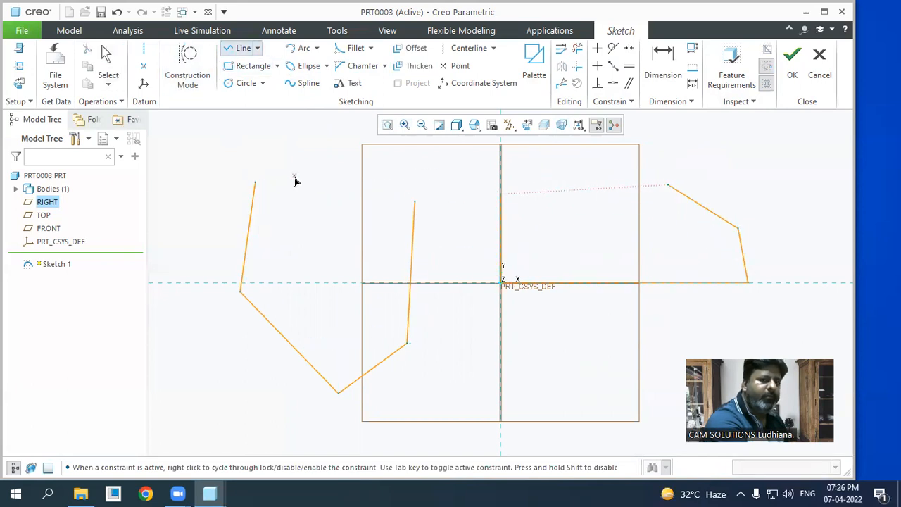
pyautogui.click(189, 85)
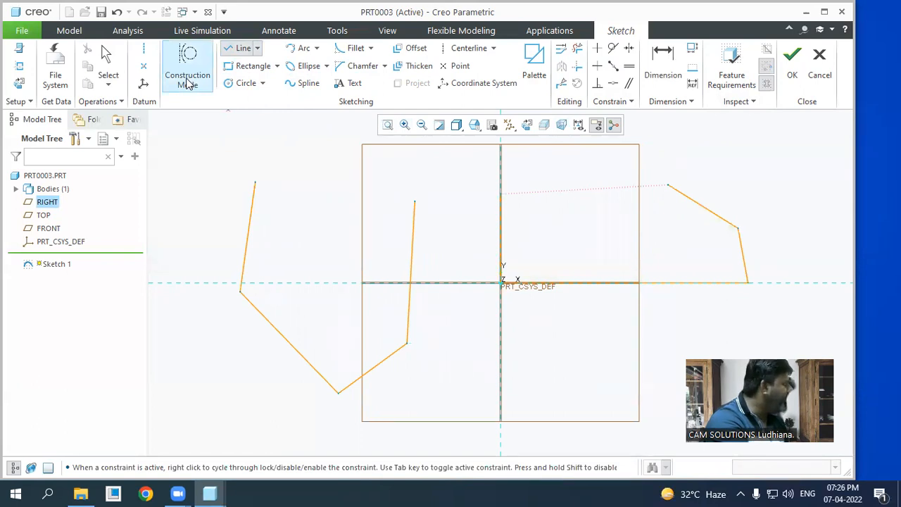
pyautogui.click(189, 85)
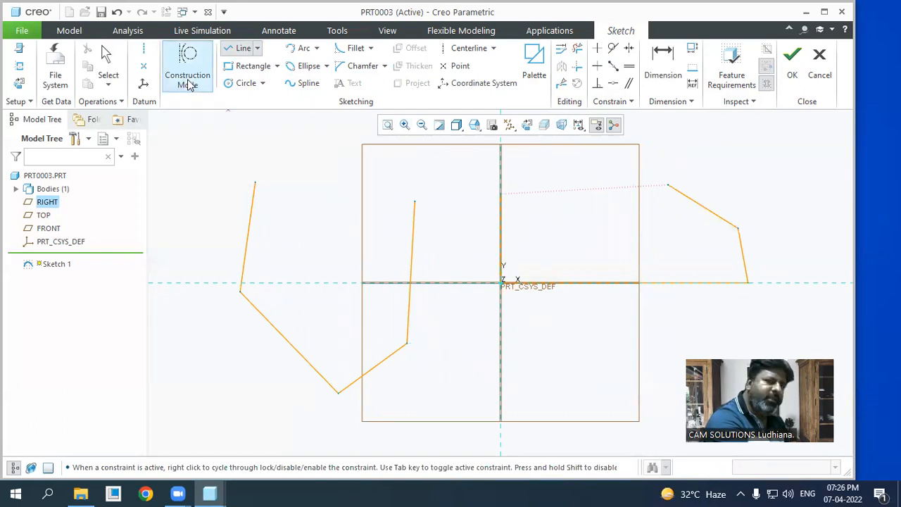
# - Sketch construction circles centered on the open chain's two free endpoints, about R 59 on the left one and R 85 on the right one
pyautogui.click(246, 83)
pyautogui.click(255, 183)
pyautogui.click(260, 215)
pyautogui.click(414, 202)
pyautogui.click(374, 224)
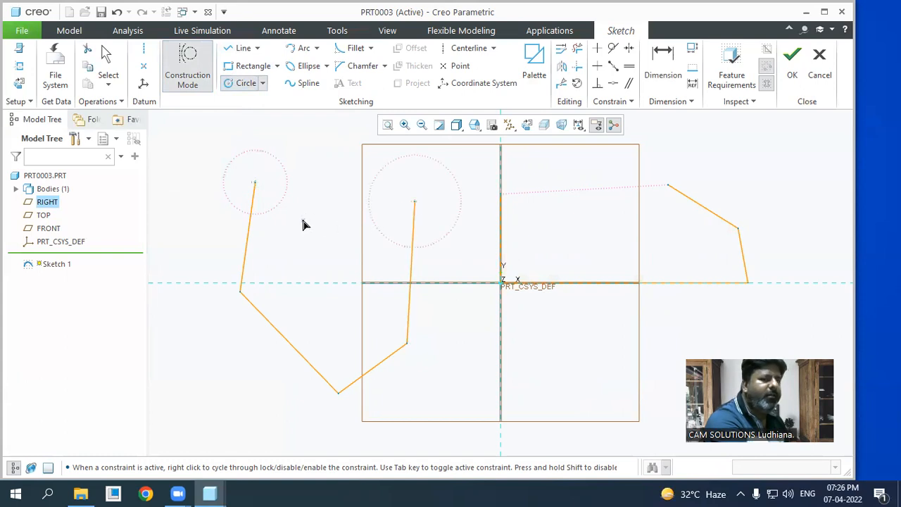
# - Sketch a construction square about 96 on each side between the open chain's two upright lines
pyautogui.click(250, 65)
pyautogui.click(296, 215)
pyautogui.click(348, 270)
# - Sketch a slanted construction line across the smaller construction circle, starting about 66 above the horizontal reference
pyautogui.click(241, 48)
pyautogui.click(163, 247)
pyautogui.click(301, 133)
pyautogui.middleClick(302, 137)
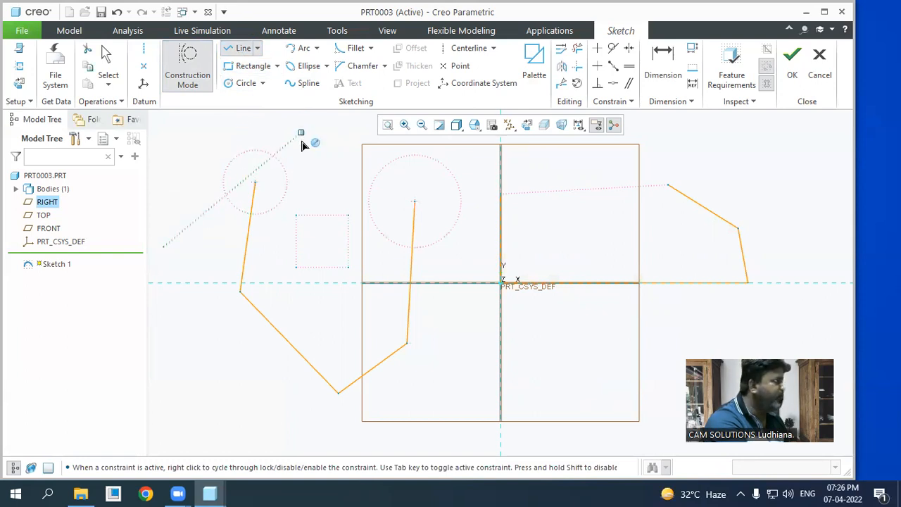
pyautogui.middleClick(326, 159)
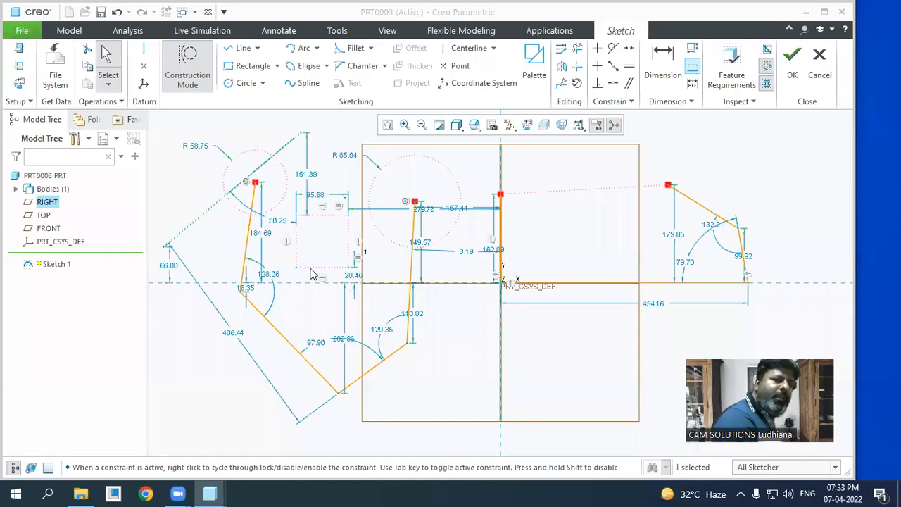
# - Bridge the left open chain's two free endpoints with a construction line
pyautogui.click(190, 70)
pyautogui.click(242, 48)
pyautogui.click(255, 182)
pyautogui.click(415, 201)
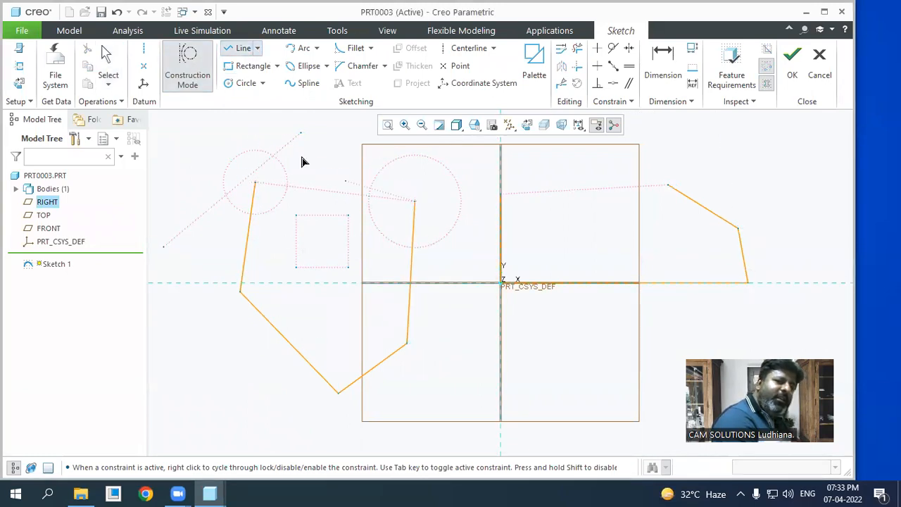
# - Turn off construction mode and sketch a slanted solid line across the left chain's lower-left edge, starting about 130 below the horizontal reference
pyautogui.click(178, 59)
pyautogui.click(209, 353)
pyautogui.click(324, 310)
pyautogui.middleClick(332, 331)
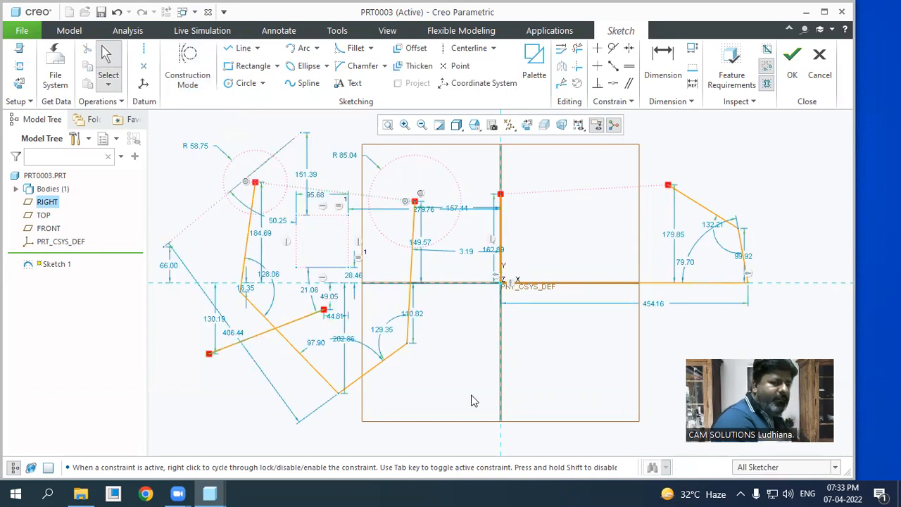
# - Convert the left chain's left upright line to construction geometry and the smaller construction circle to solid geometry
pyautogui.click(248, 260)
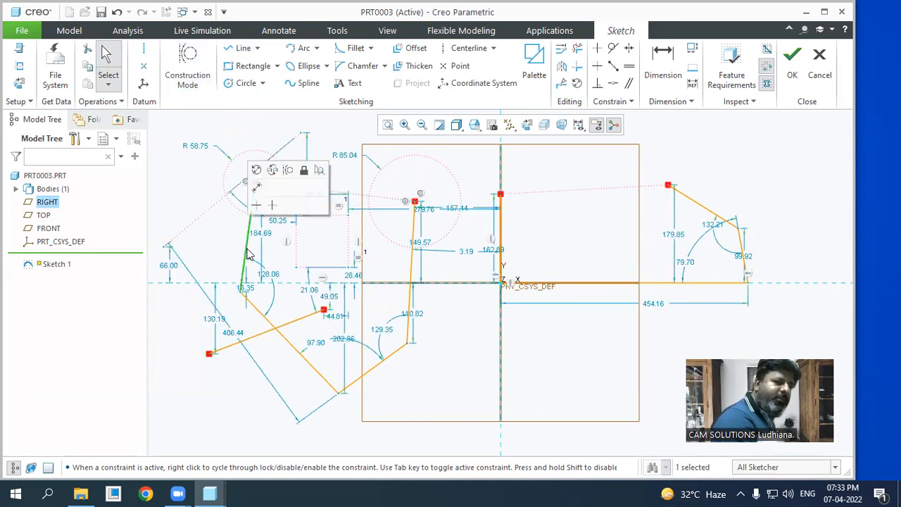
pyautogui.rightClick(248, 254)
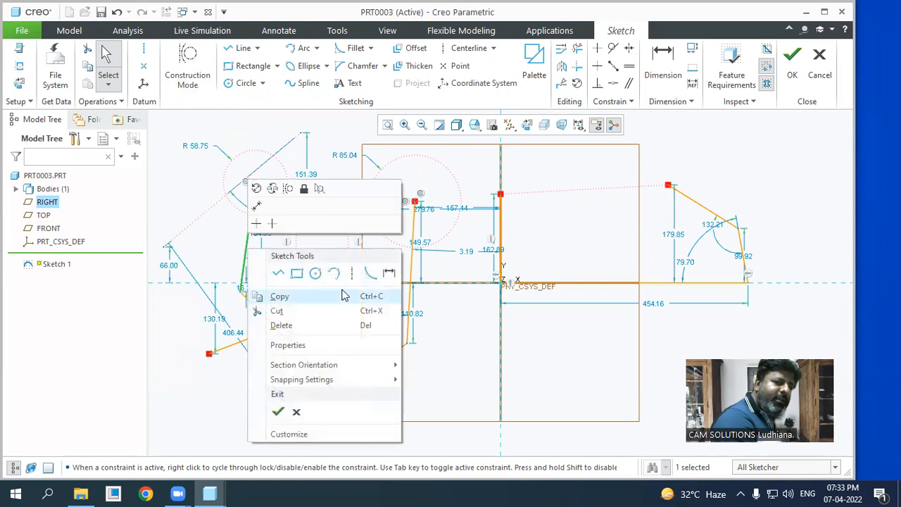
pyautogui.click(289, 189)
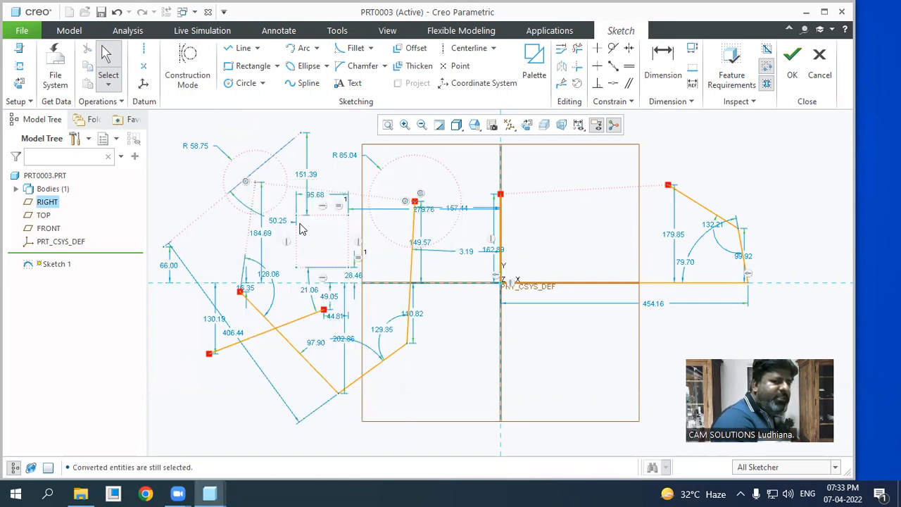
pyautogui.click(289, 219)
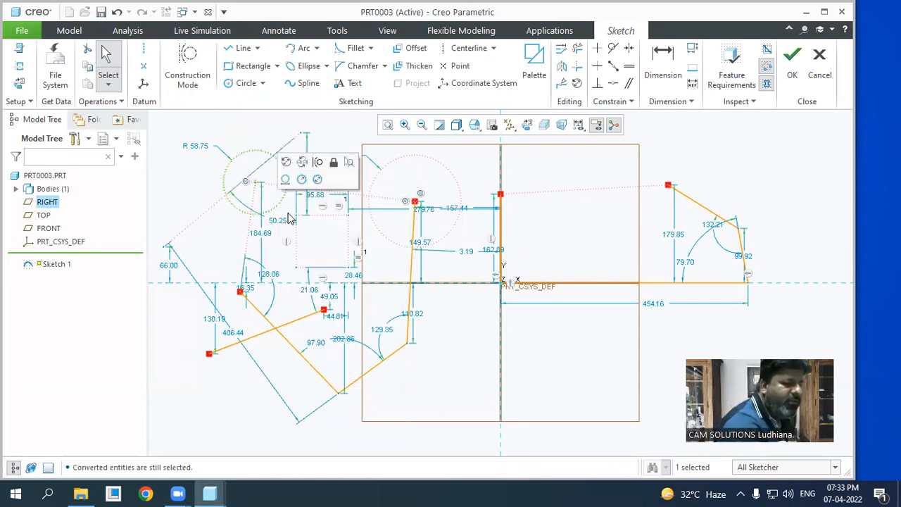
pyautogui.hotkey('shift', 'g')
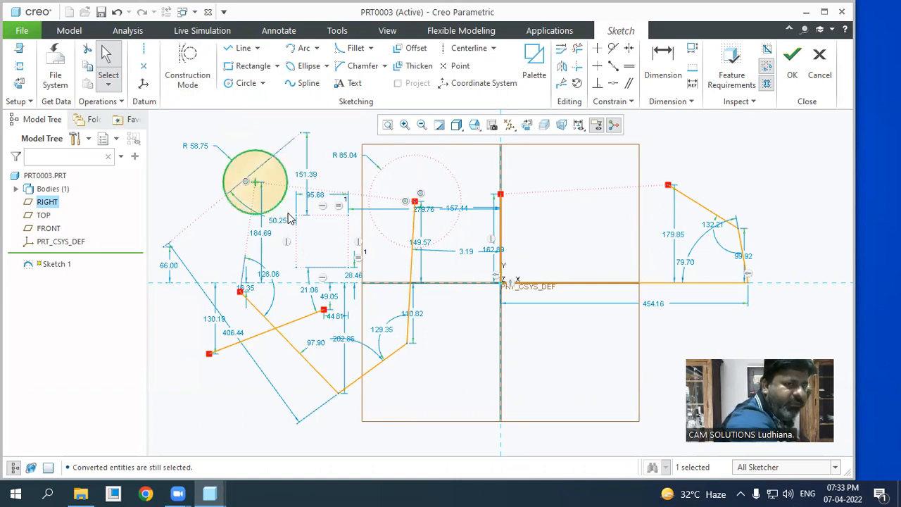
# - Convert the left chain's left upright line back to solid geometry
pyautogui.click(250, 233)
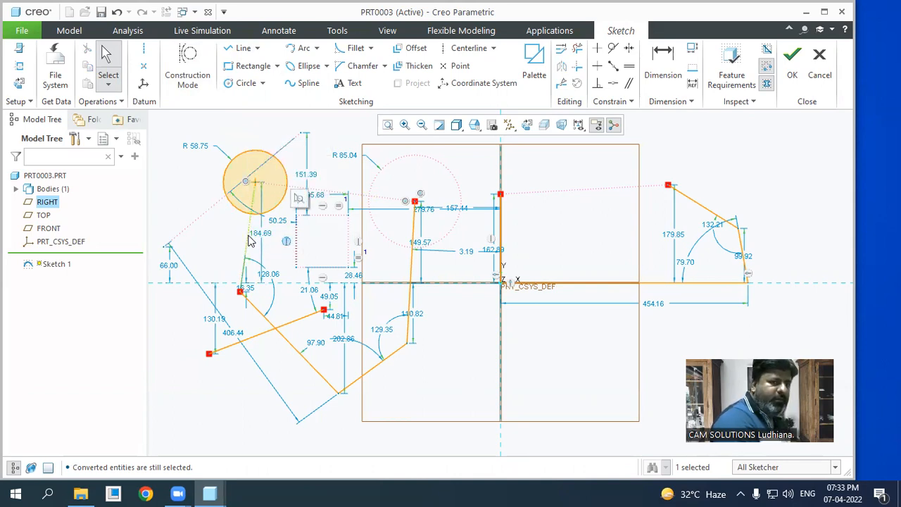
pyautogui.rightClick(248, 241)
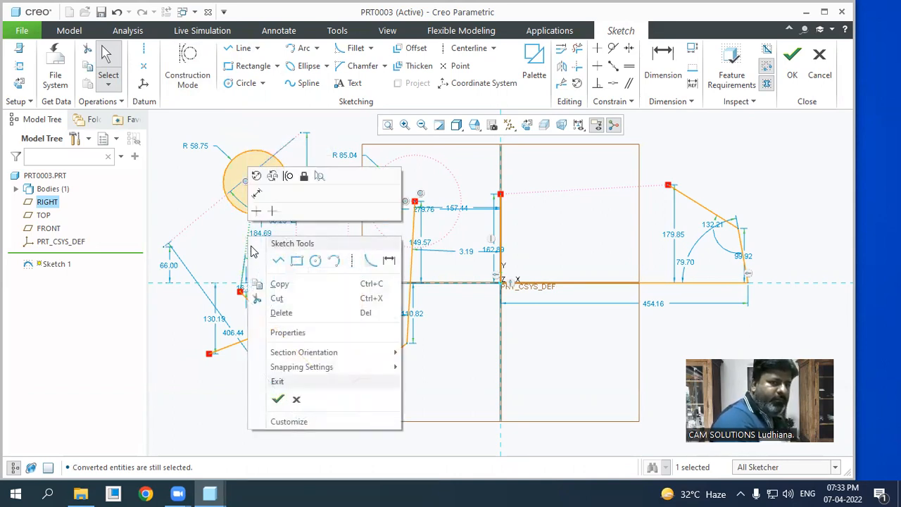
pyautogui.click(288, 176)
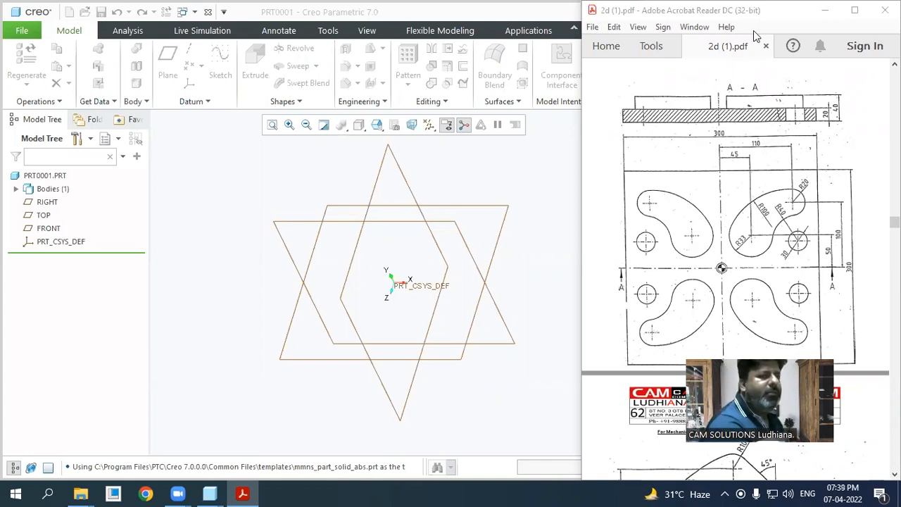
# - Switch through the open parts PRT0001, PRT0002 and PRT0003 to review their contents
pyautogui.click(258, 167)
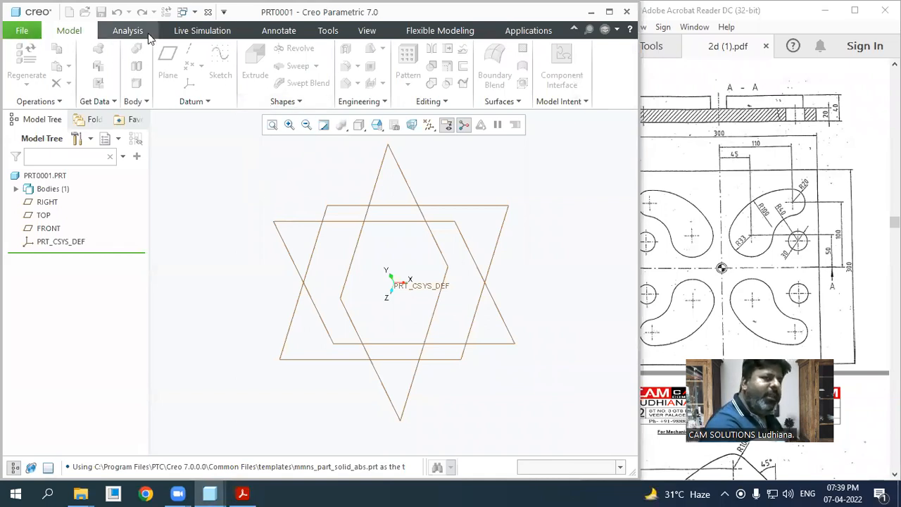
pyautogui.click(182, 12)
pyautogui.click(224, 42)
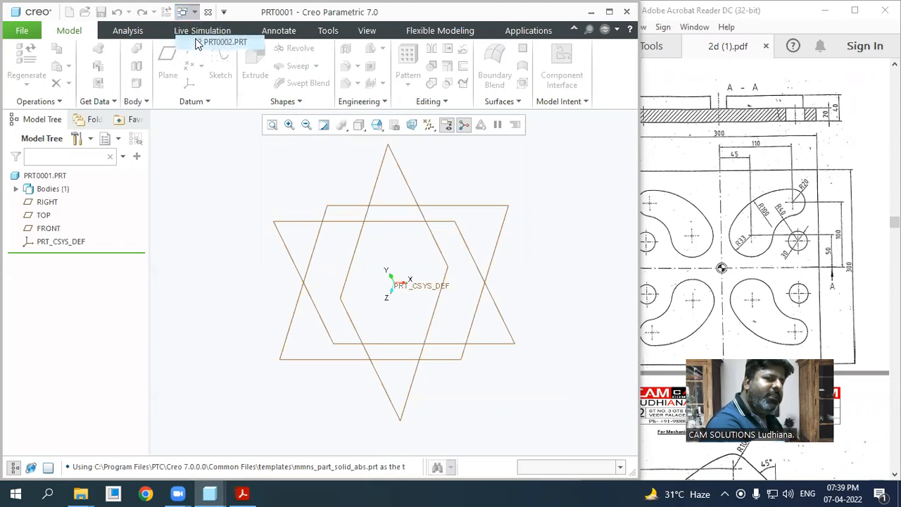
pyautogui.click(492, 271)
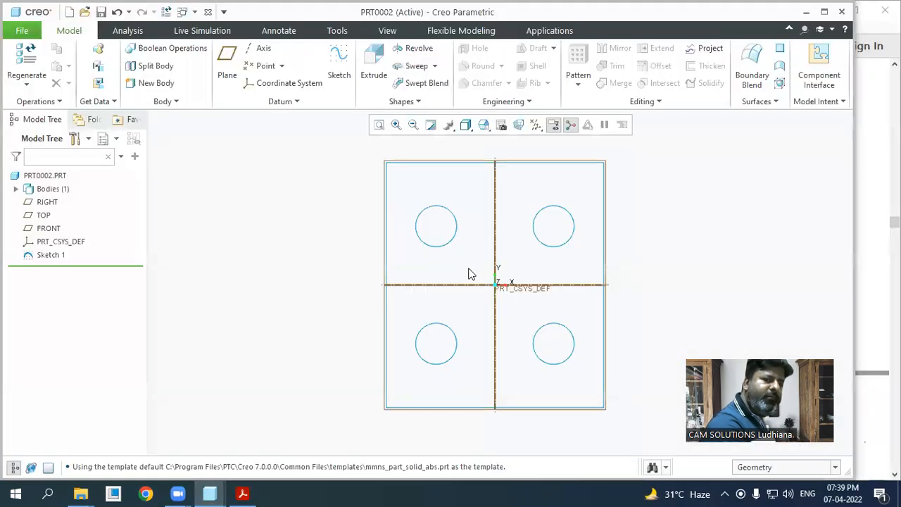
pyautogui.click(183, 12)
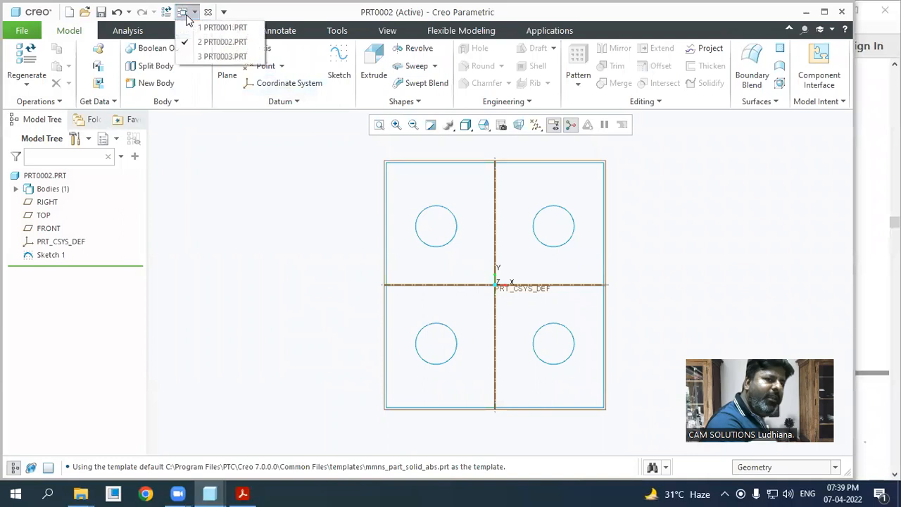
pyautogui.click(221, 26)
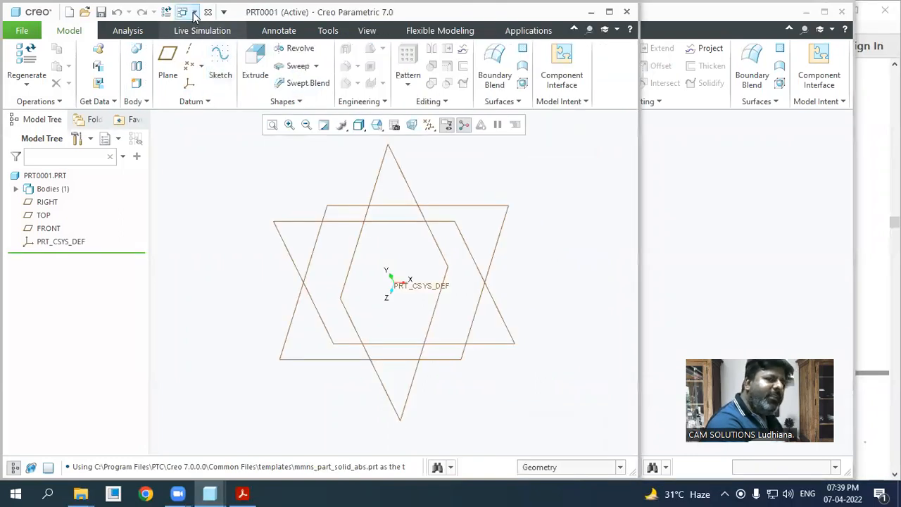
pyautogui.click(182, 12)
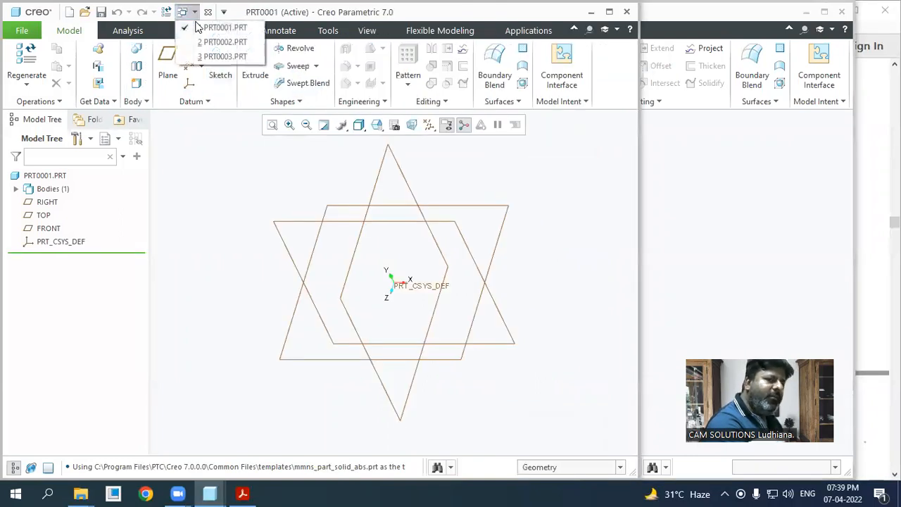
pyautogui.click(214, 55)
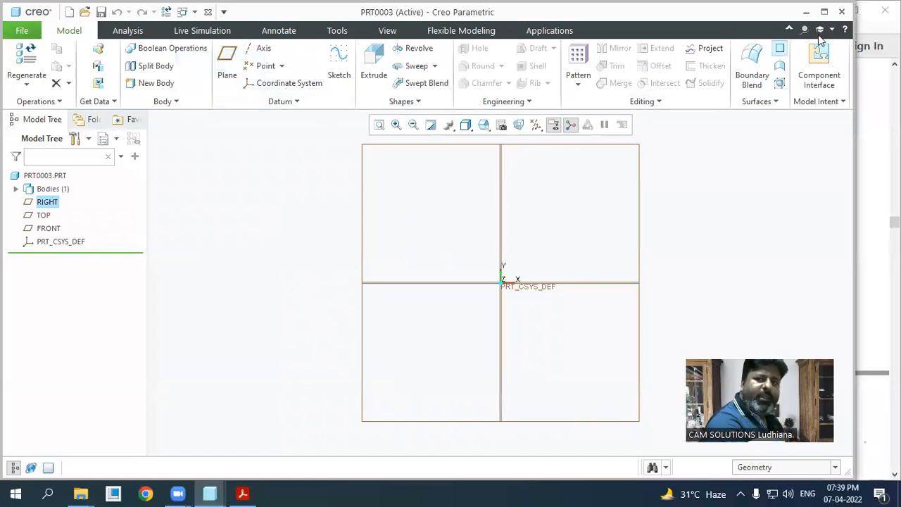
pyautogui.hotkey('alt', 'Tab')
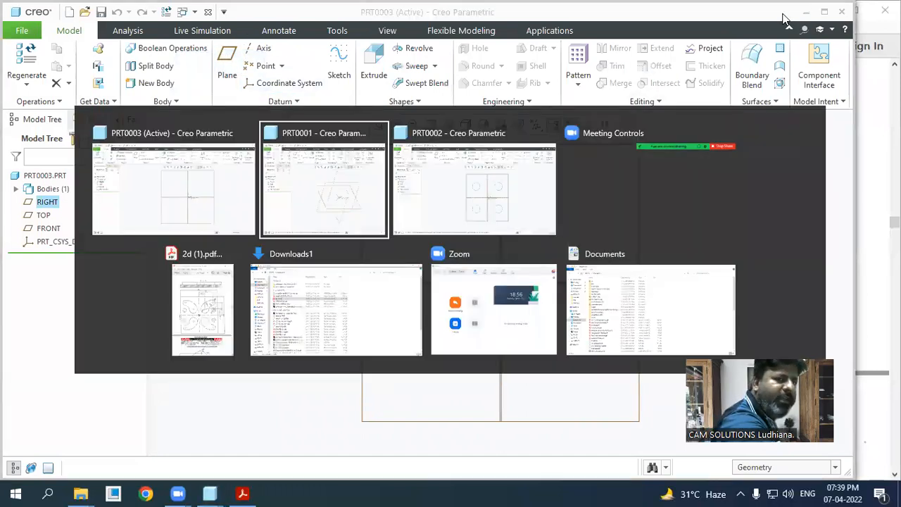
pyautogui.hotkey('alt', 'Tab')
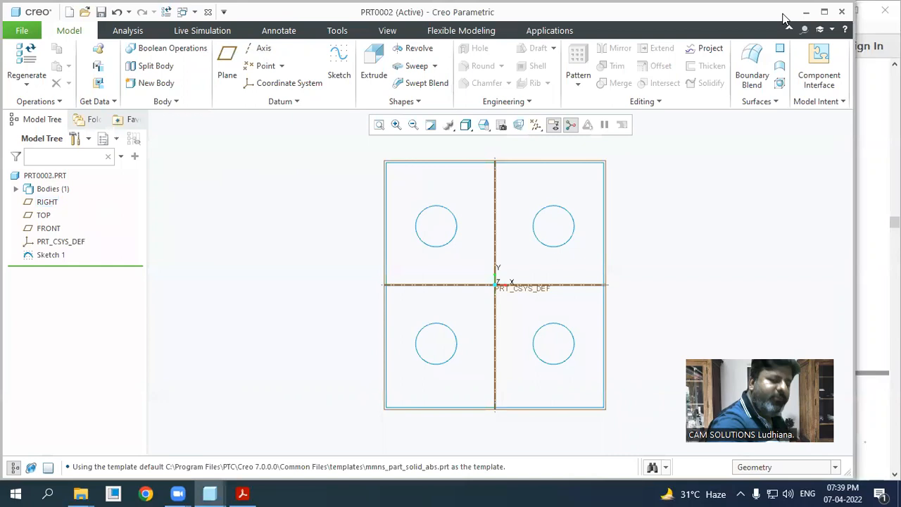
pyautogui.hotkey('alt', 'Tab')
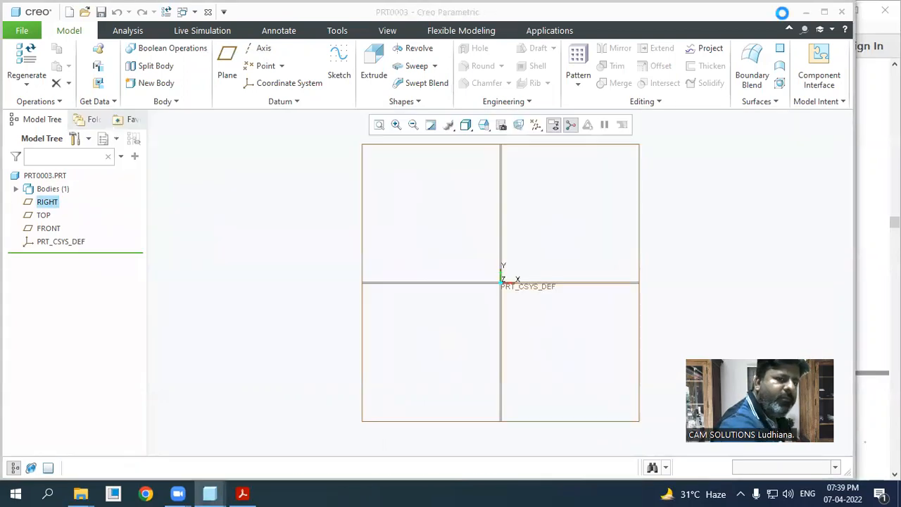
pyautogui.hotkey('alt', 'Tab')
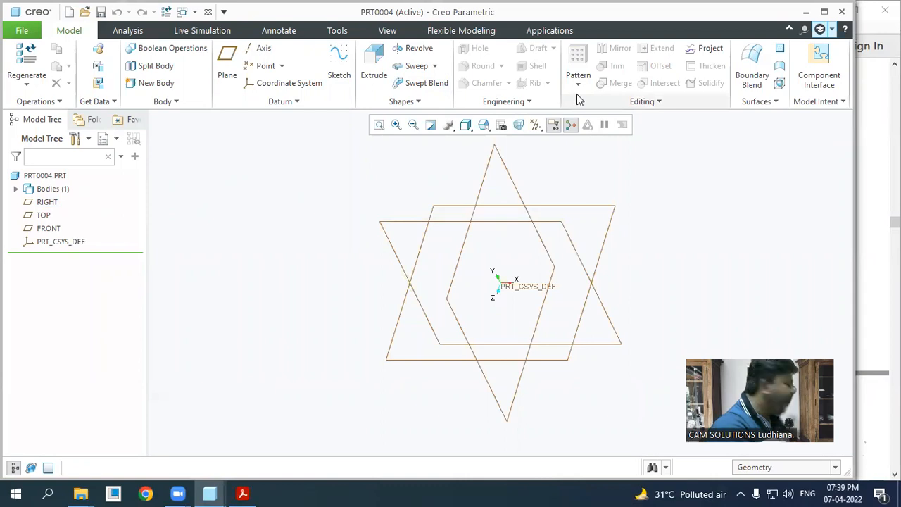
# - Minimize the other part windows so that PRT0001 sits beside the plate drawing in 2d (1).pdf
pyautogui.click(807, 12)
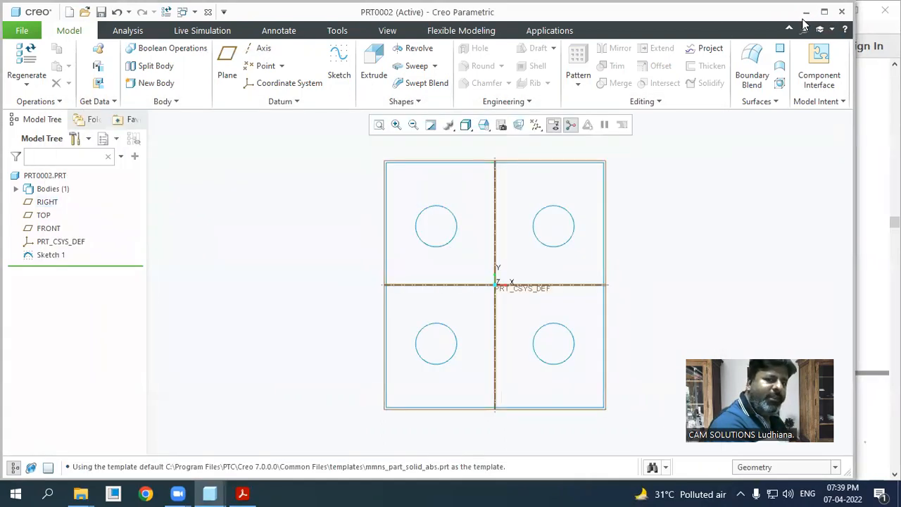
pyautogui.click(806, 12)
pyautogui.click(806, 11)
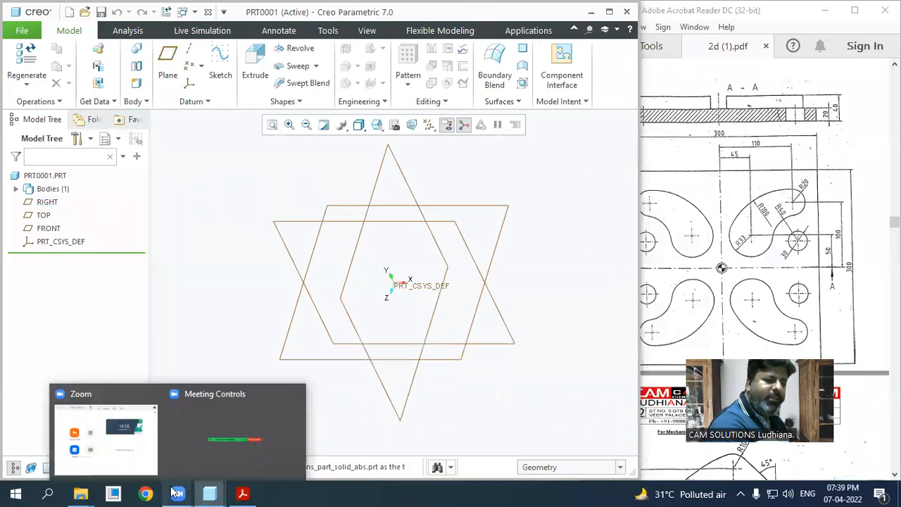
pyautogui.moveTo(203, 493)
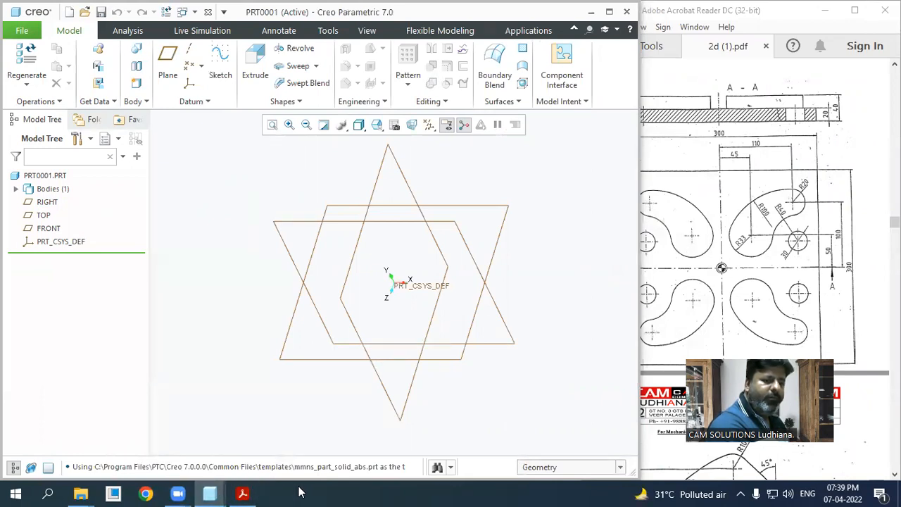
pyautogui.click(336, 492)
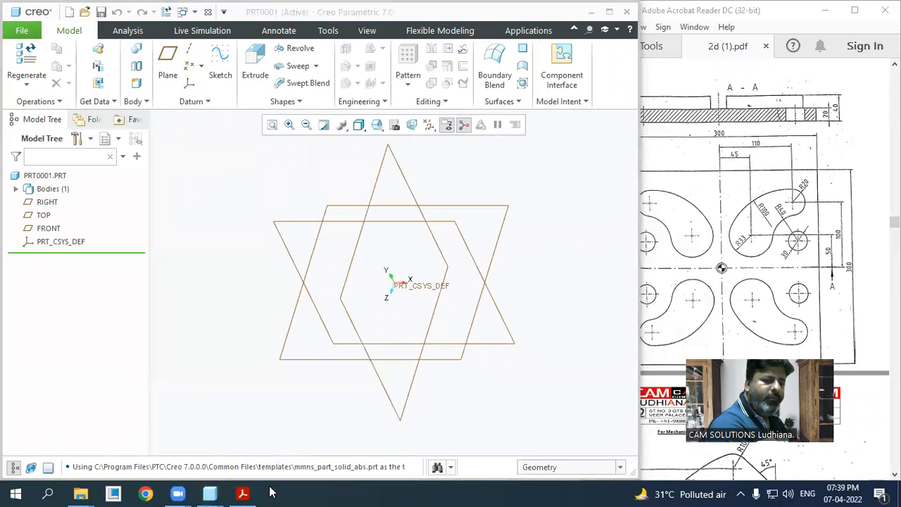
pyautogui.click(146, 493)
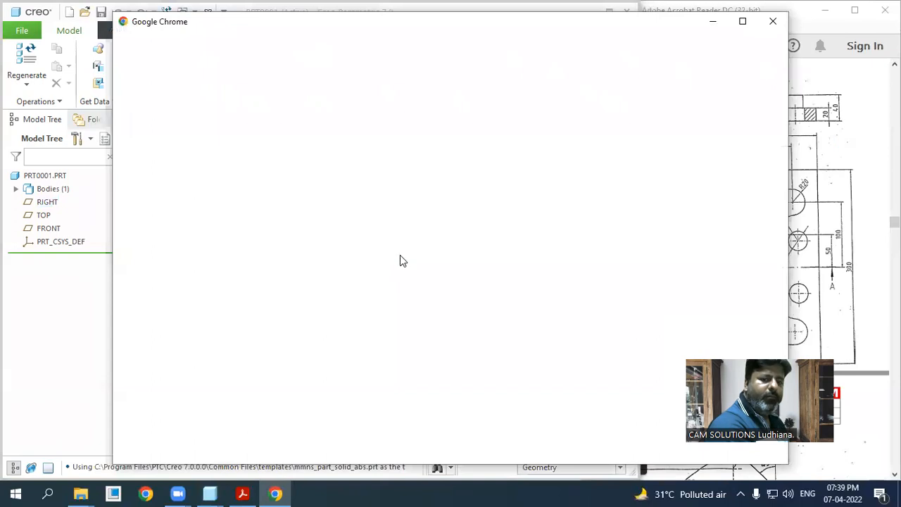
pyautogui.click(770, 23)
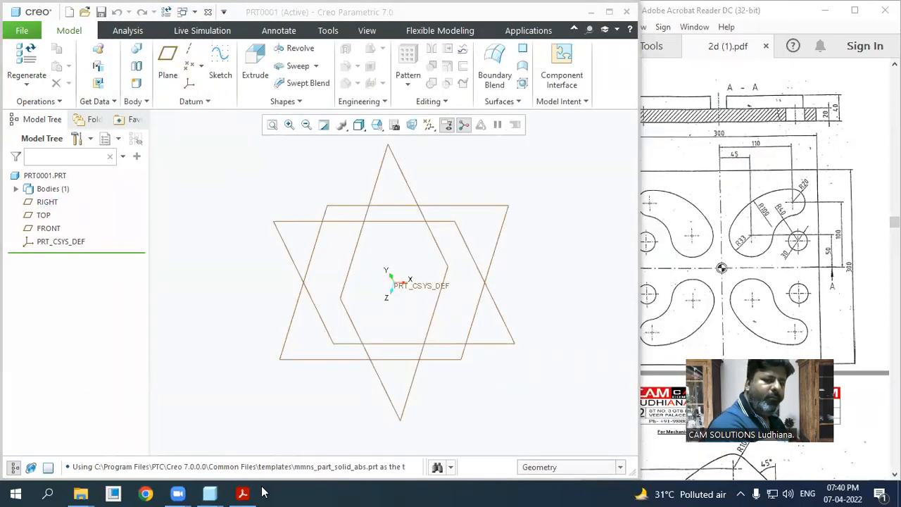
pyautogui.click(299, 194)
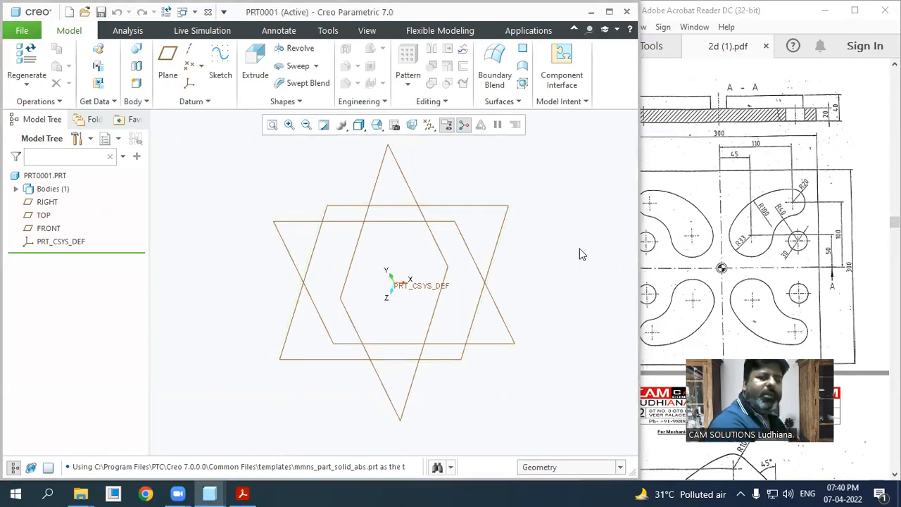
pyautogui.click(657, 232)
pyautogui.click(730, 250)
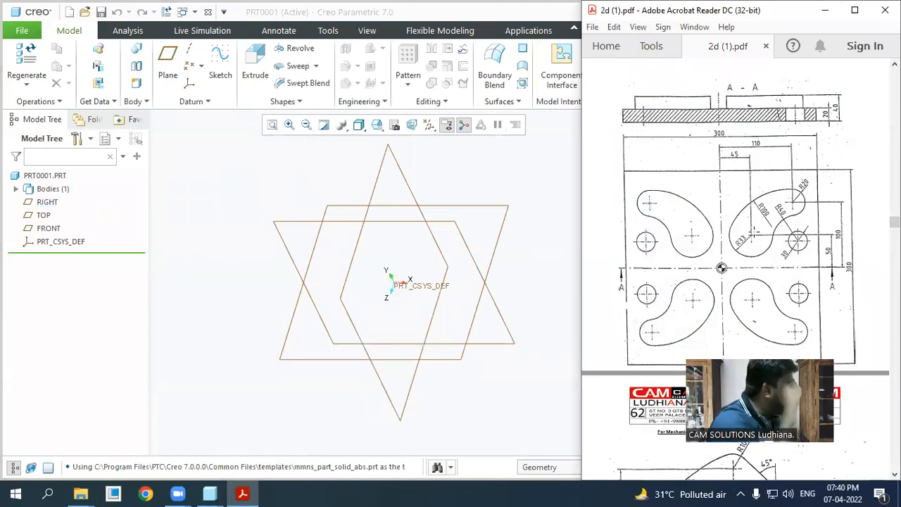
# - Start a sketch in PRT0001 on the FRONT plane with RIGHT as the right-facing reference, and orient the view parallel to the screen
pyautogui.click(220, 63)
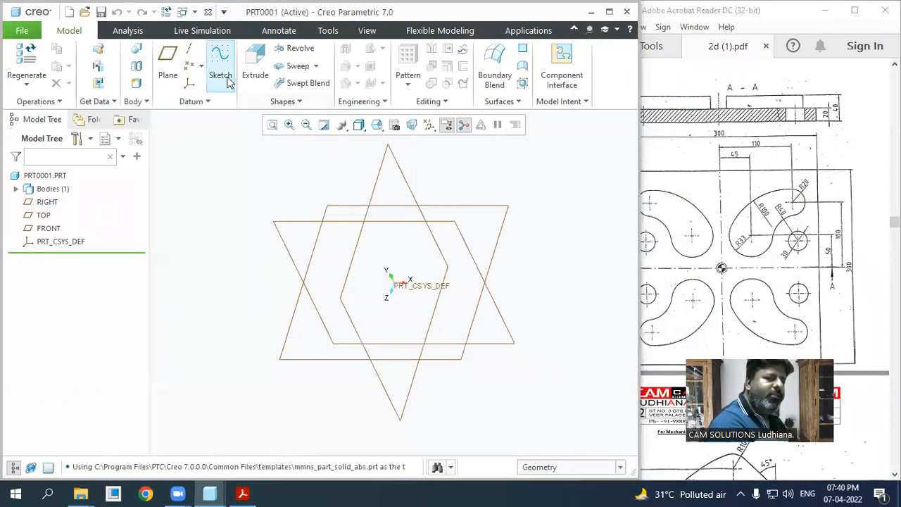
pyautogui.click(296, 225)
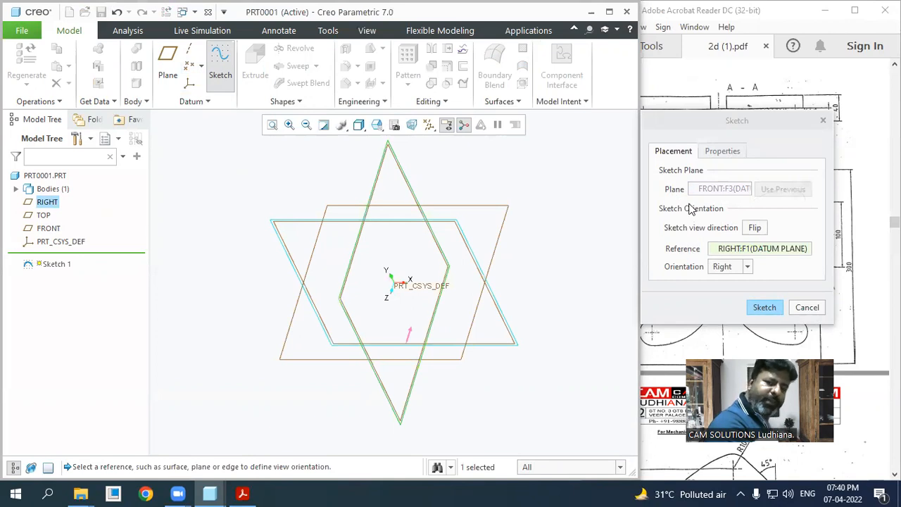
pyautogui.click(721, 192)
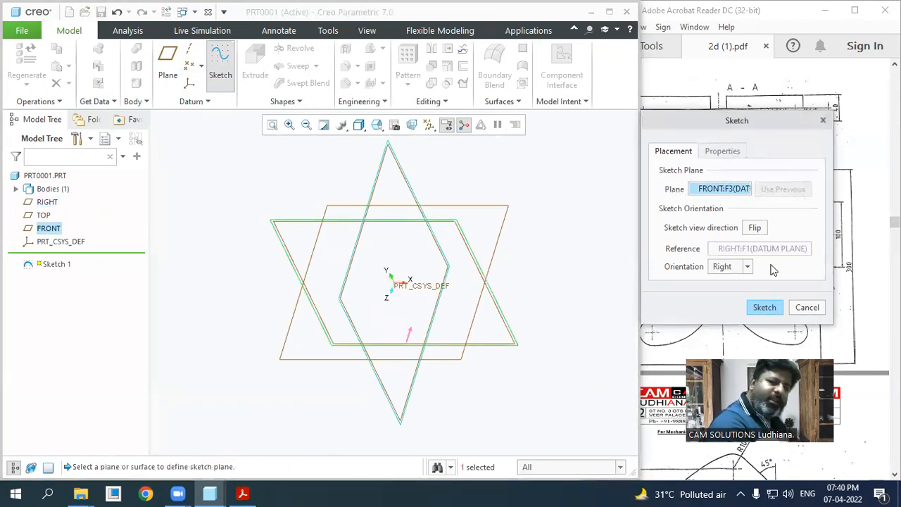
pyautogui.click(763, 307)
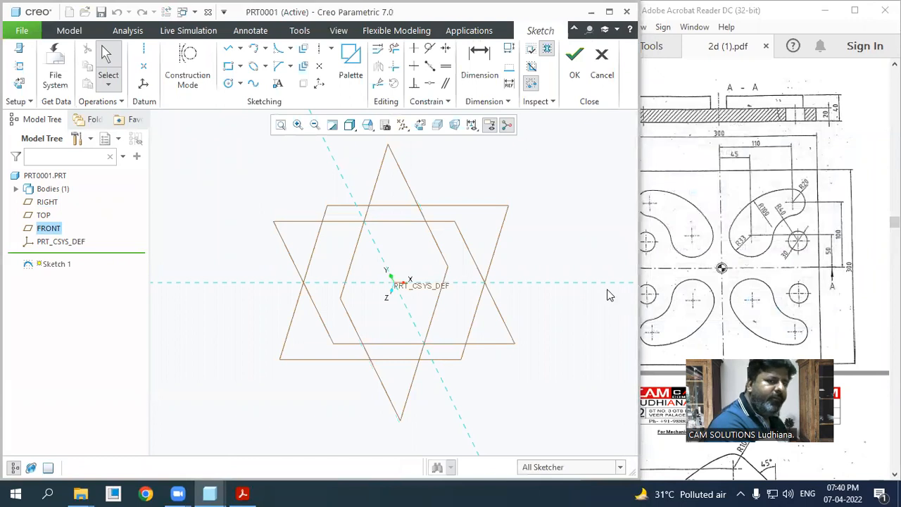
pyautogui.click(420, 125)
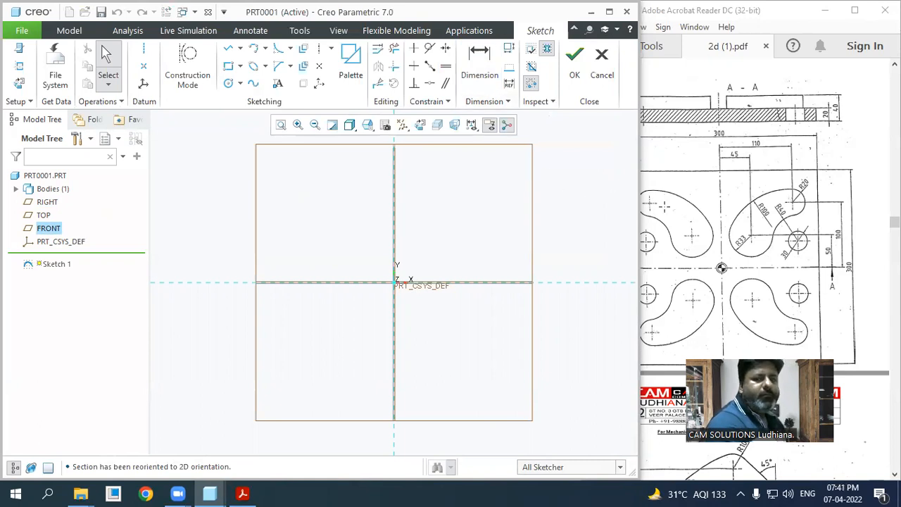
# - Add a horizontal and a vertical centerline through the origin, along the sketch references
pyautogui.click(681, 216)
pyautogui.click(462, 219)
pyautogui.click(240, 66)
pyautogui.click(143, 48)
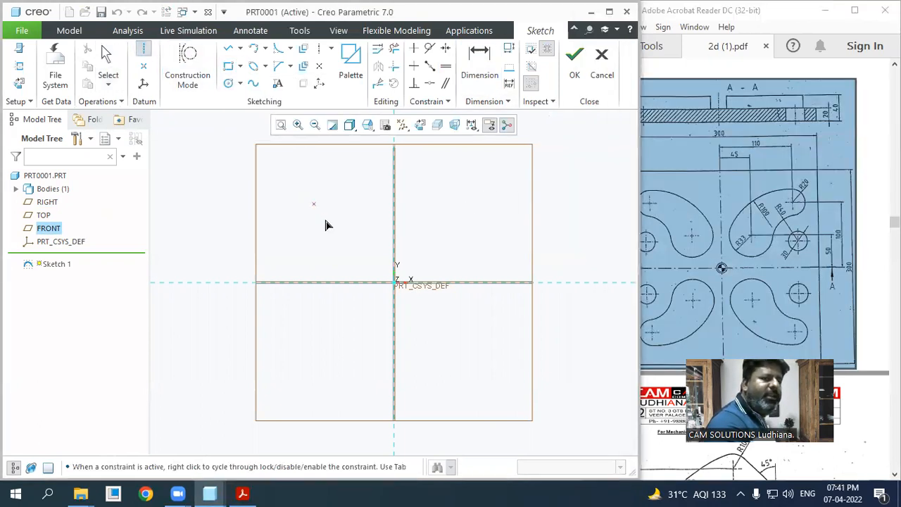
pyautogui.click(339, 283)
pyautogui.click(394, 282)
pyautogui.click(395, 242)
pyautogui.click(228, 66)
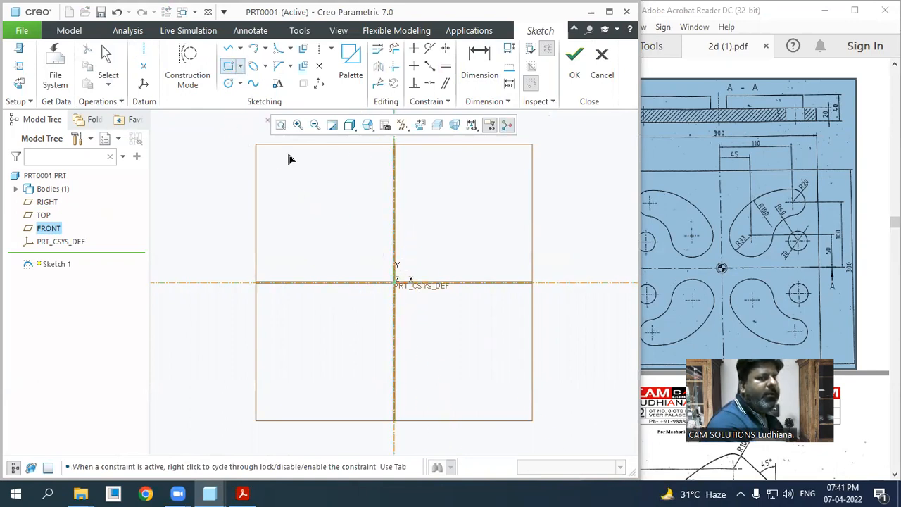
pyautogui.click(307, 181)
pyautogui.click(483, 356)
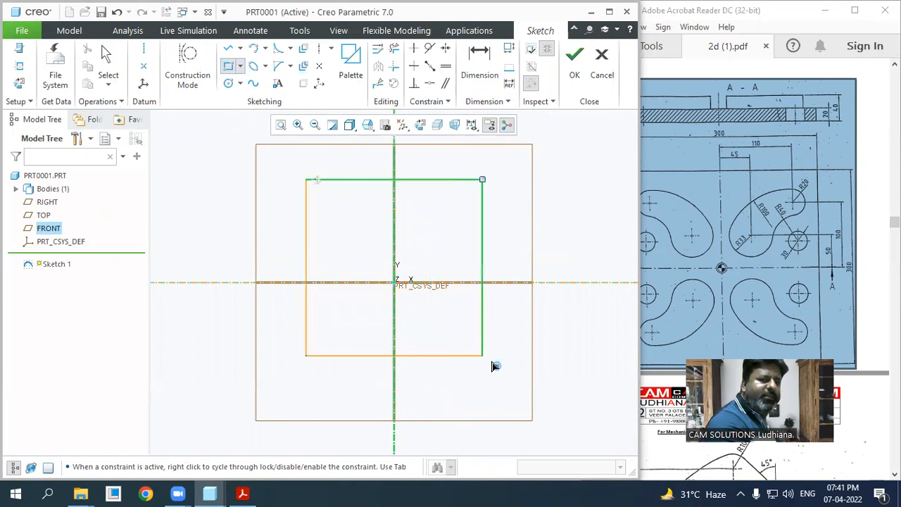
pyautogui.middleClick(540, 342)
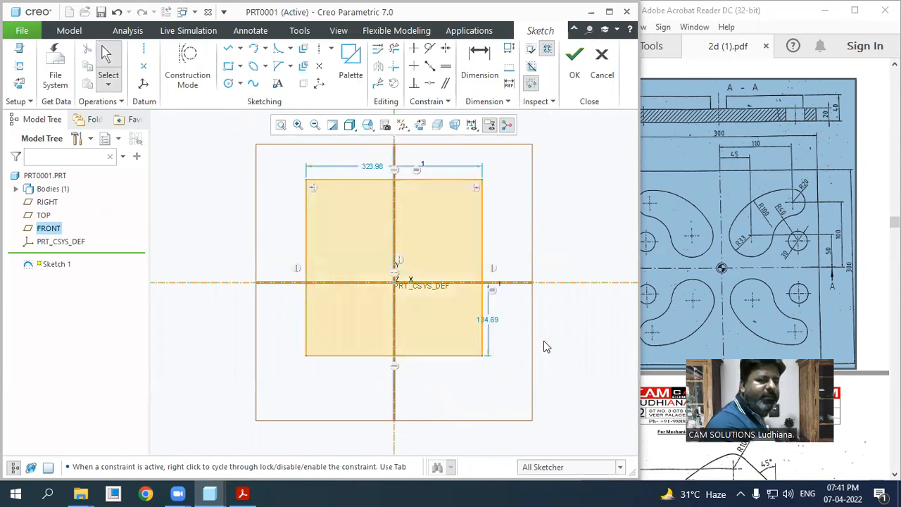
pyautogui.hotkey('ctrl', 'alt', 'a')
pyautogui.press('Delete')
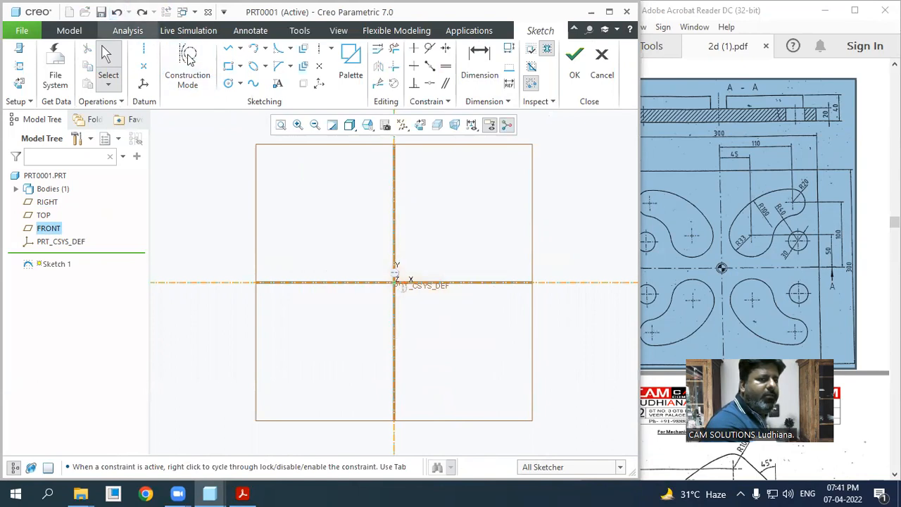
# - Draw a rectangle about 343 by 408, symmetric about both centerlines, and set its width to 300
pyautogui.click(228, 68)
pyautogui.click(301, 172)
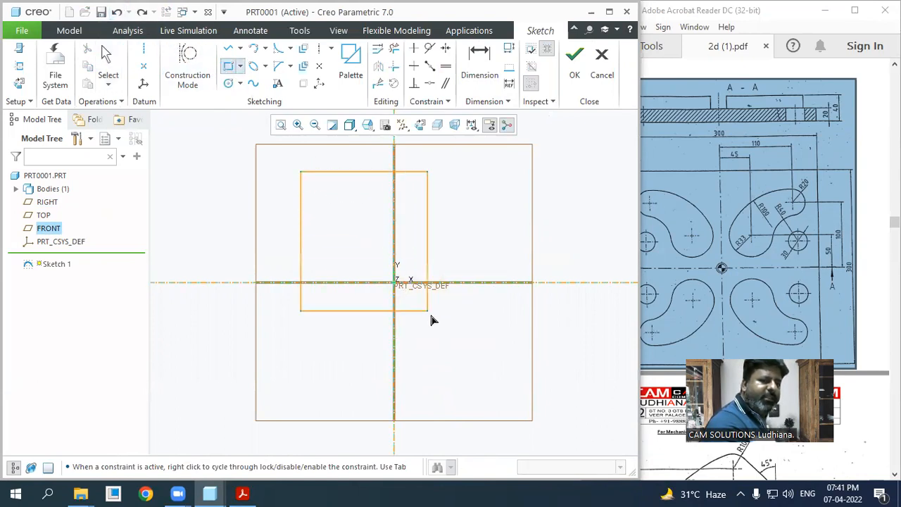
pyautogui.click(488, 393)
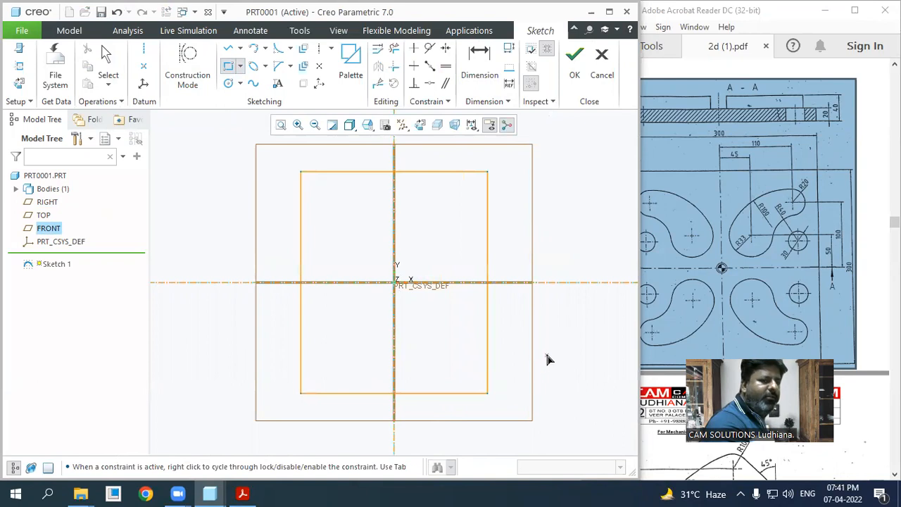
pyautogui.middleClick(553, 358)
pyautogui.doubleClick(372, 157)
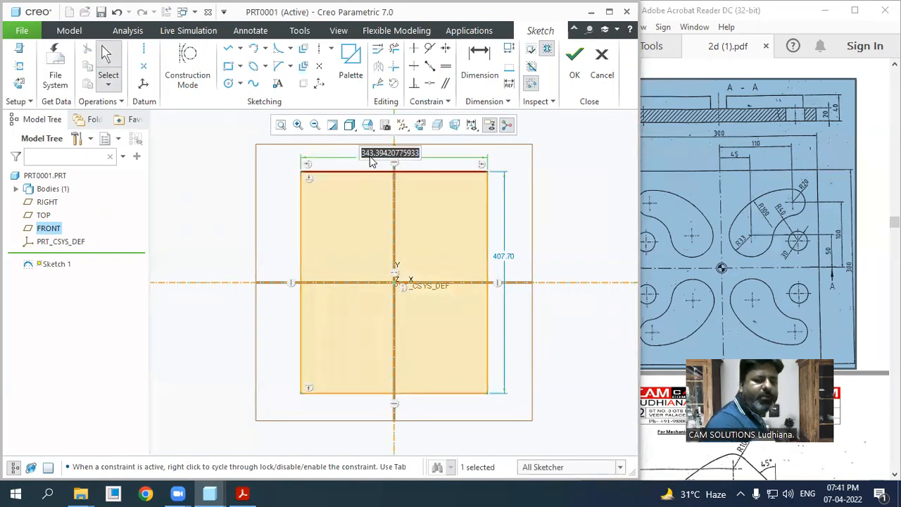
pyautogui.write('300')
pyautogui.press('Return')
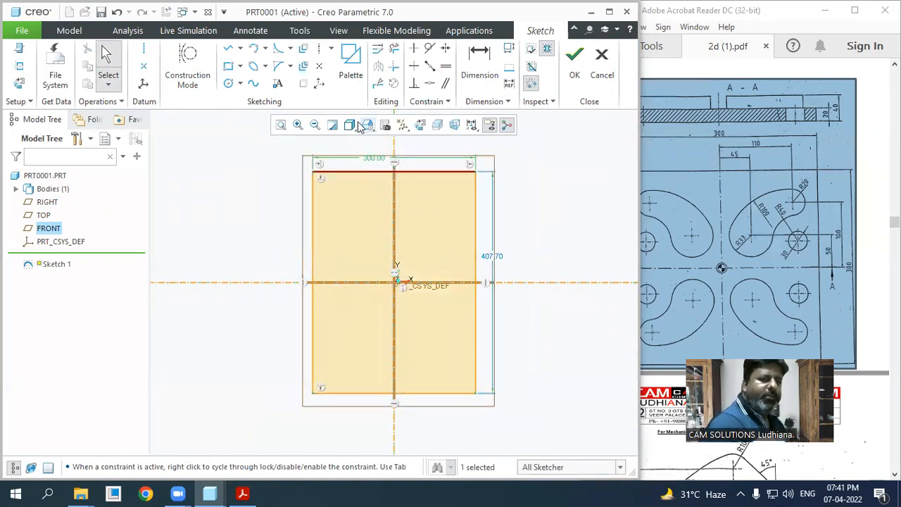
pyautogui.click(542, 211)
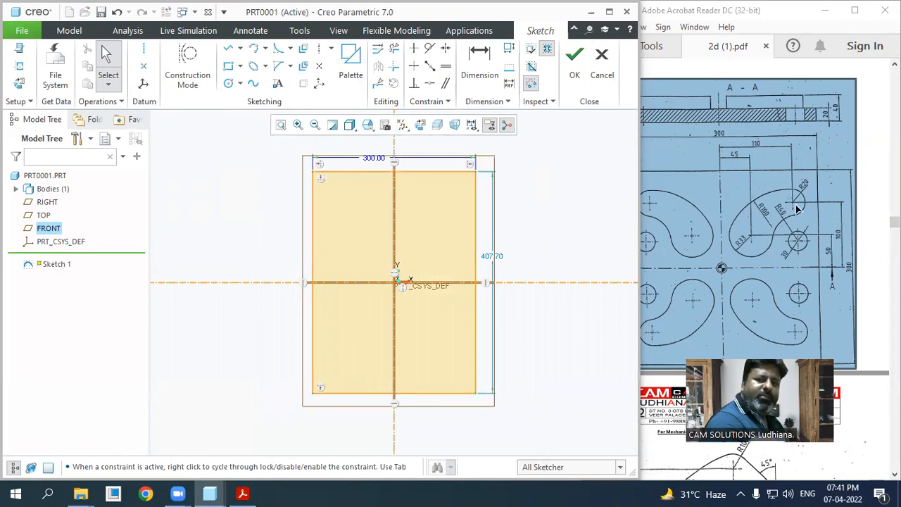
# - Set the rectangle's height to 300, as given in the plate drawing
pyautogui.click(796, 208)
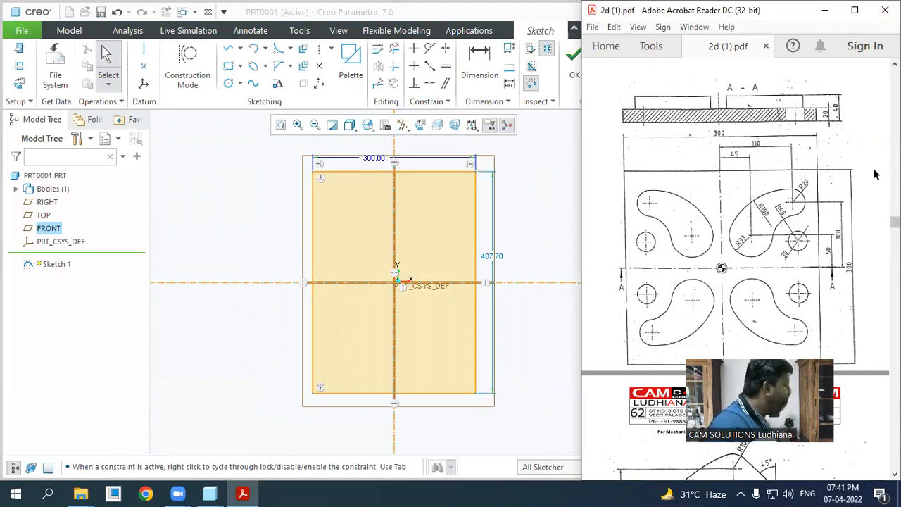
pyautogui.doubleClick(498, 262)
pyautogui.write('300')
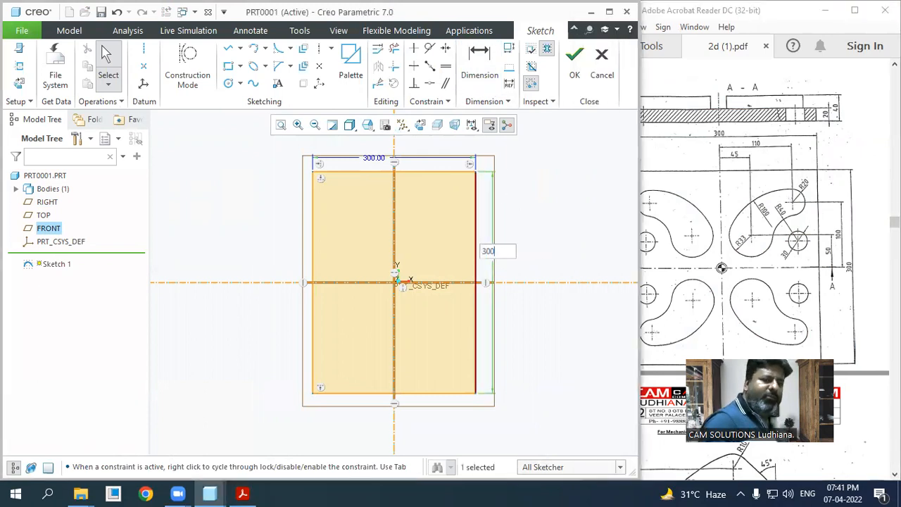
pyautogui.press('Return')
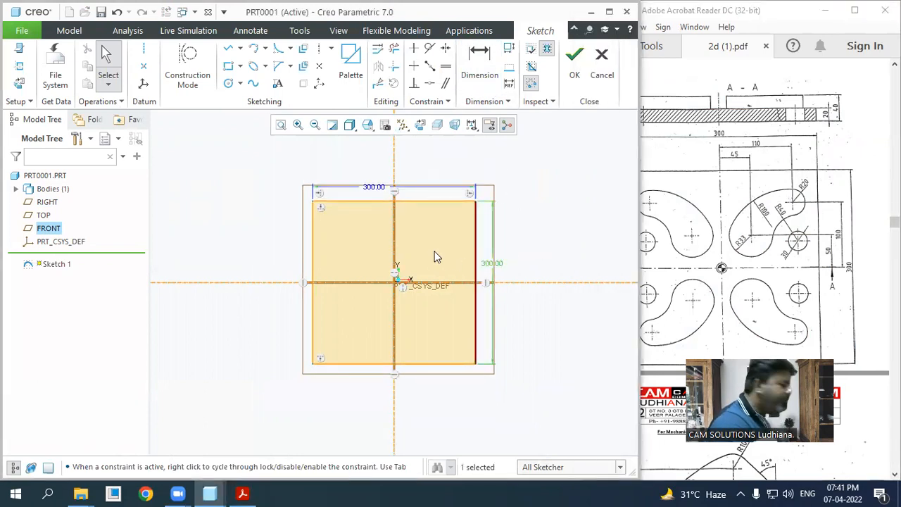
pyautogui.click(503, 252)
# - Move the rectangle's height dimension farther out from the plate's right edge
pyautogui.scroll(2, 500, 247)
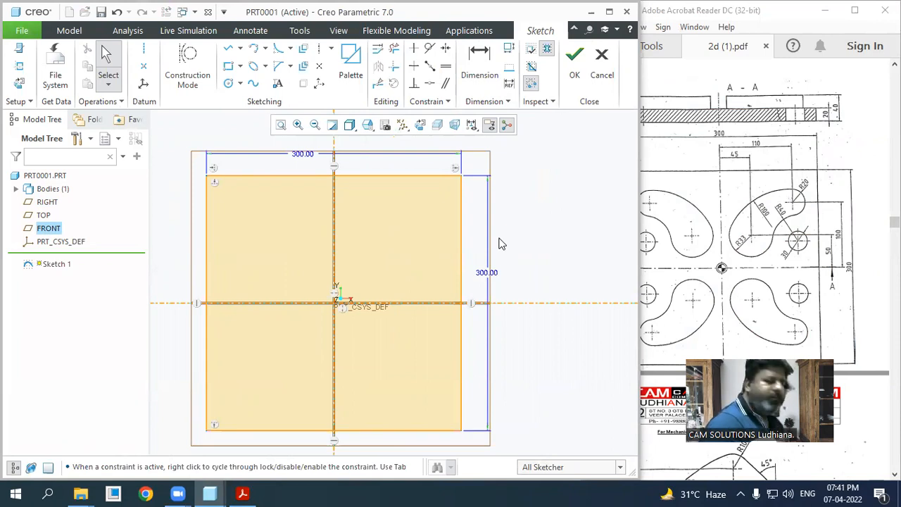
pyautogui.click(304, 155)
pyautogui.moveTo(491, 279); pyautogui.dragTo(528, 285)
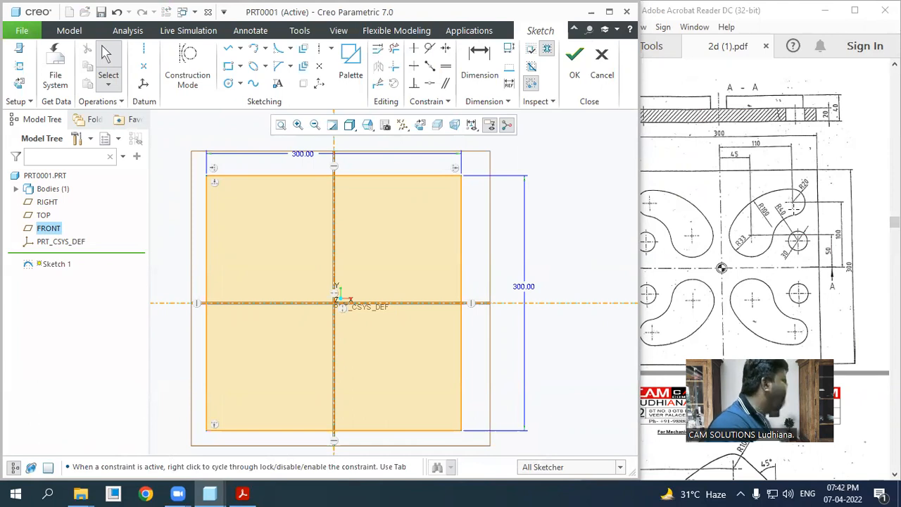
# - Sketch a circle about 54 in diameter in the plate's upper-right quadrant, near the origin
pyautogui.click(231, 86)
pyautogui.click(383, 275)
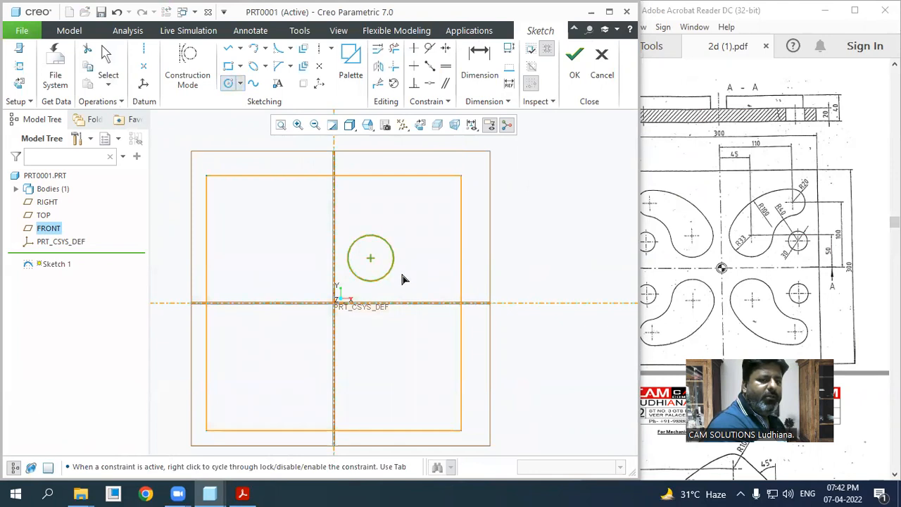
pyautogui.middleClick(423, 267)
# - Place the circle's centre 50 above the horizontal centerline and 45 to the right of the vertical centerline
pyautogui.scroll(5, 394, 270)
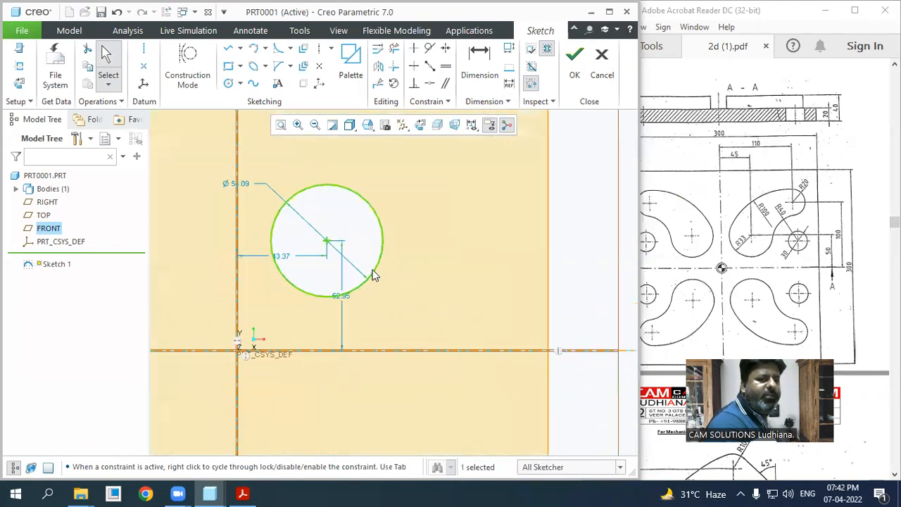
pyautogui.doubleClick(342, 296)
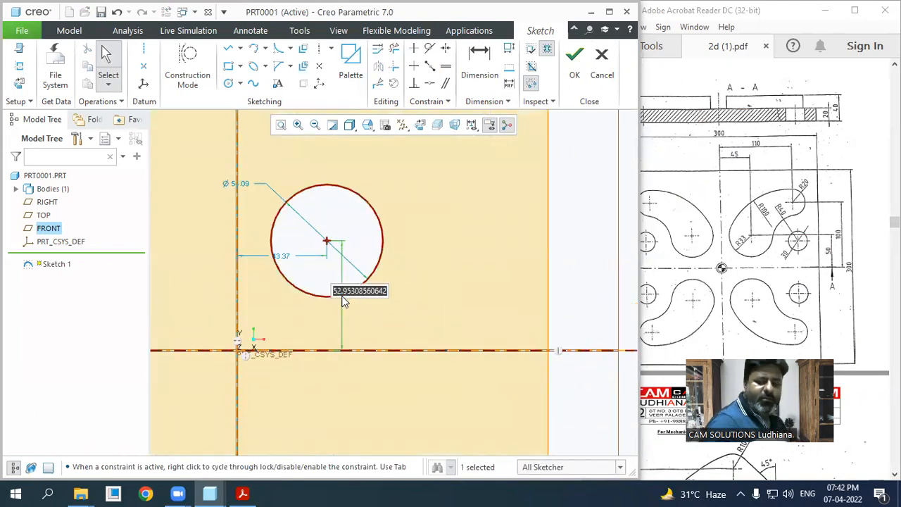
pyautogui.write('50')
pyautogui.press('Return')
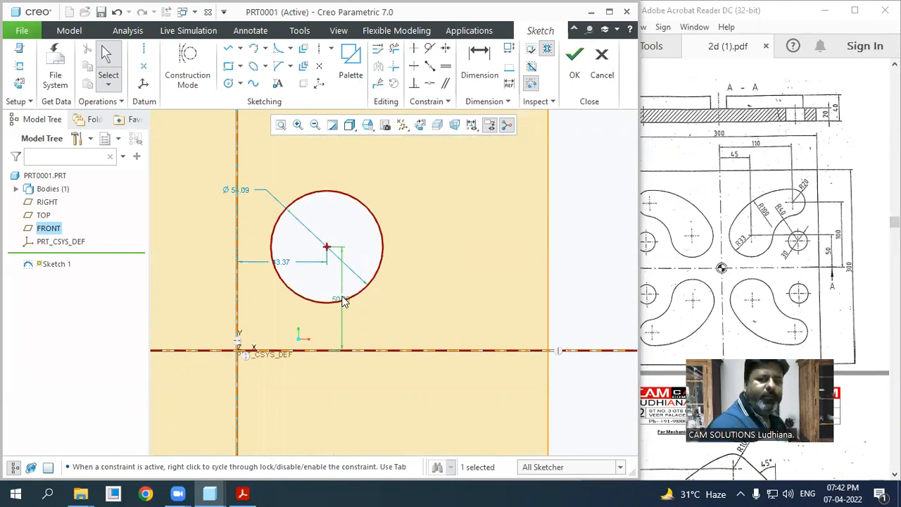
pyautogui.doubleClick(278, 265)
pyautogui.write('45')
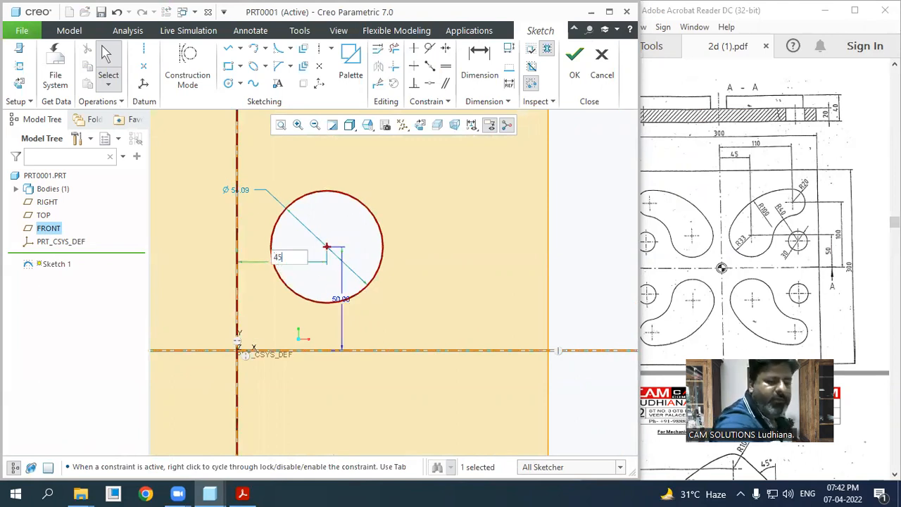
pyautogui.press('Return')
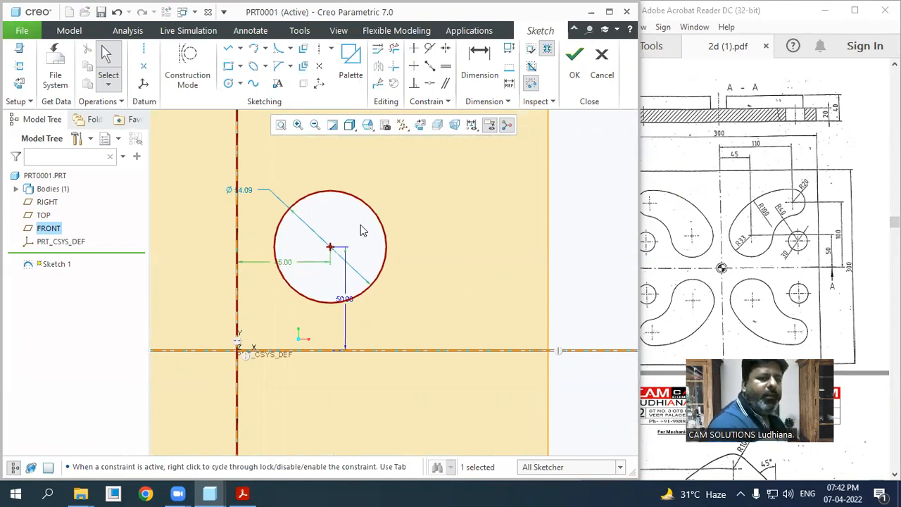
# - Add a radius dimension to the circle and set it to 33
pyautogui.click(491, 62)
pyautogui.click(377, 205)
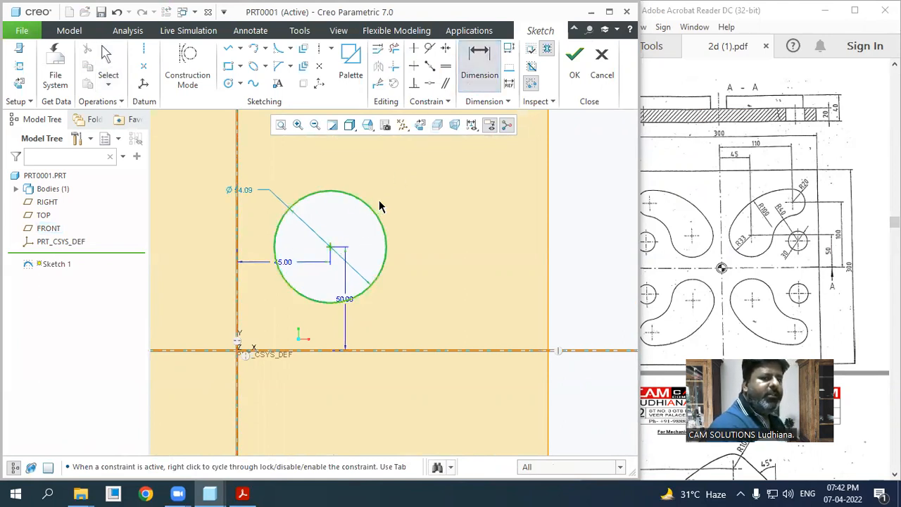
pyautogui.middleClick(402, 210)
pyautogui.write('33')
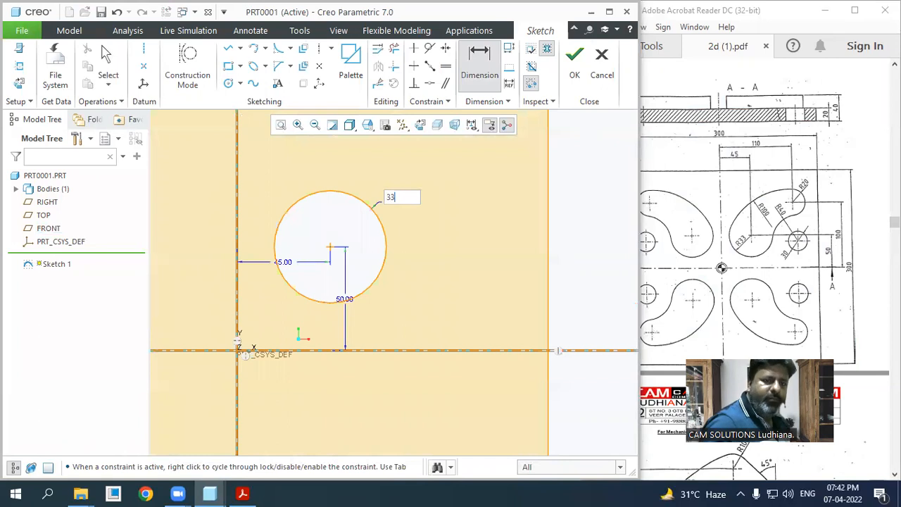
pyautogui.press('Return')
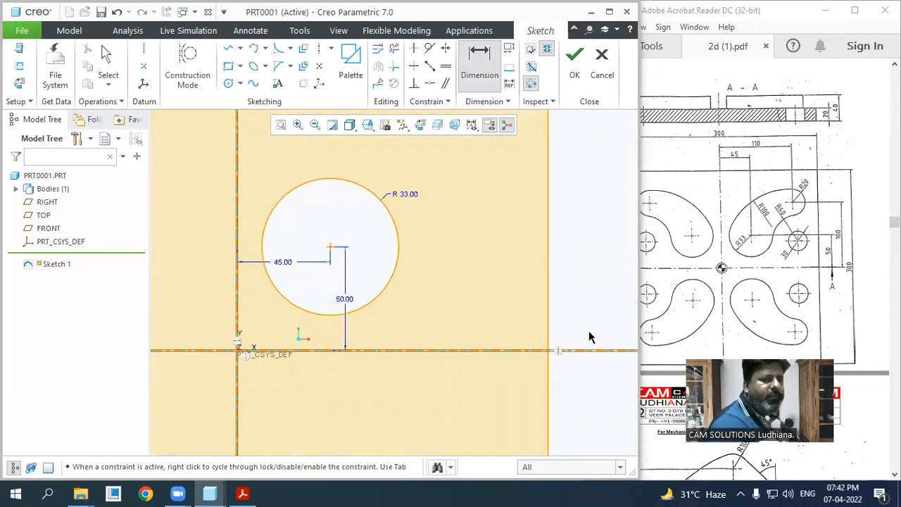
# - Rearrange the R33 circle's dimensions, moving the 45 and 50 offsets outside the plate outline and the radius to the circle's lower left
pyautogui.scroll(3, 459, 352)
pyautogui.scroll(-1, 491, 264)
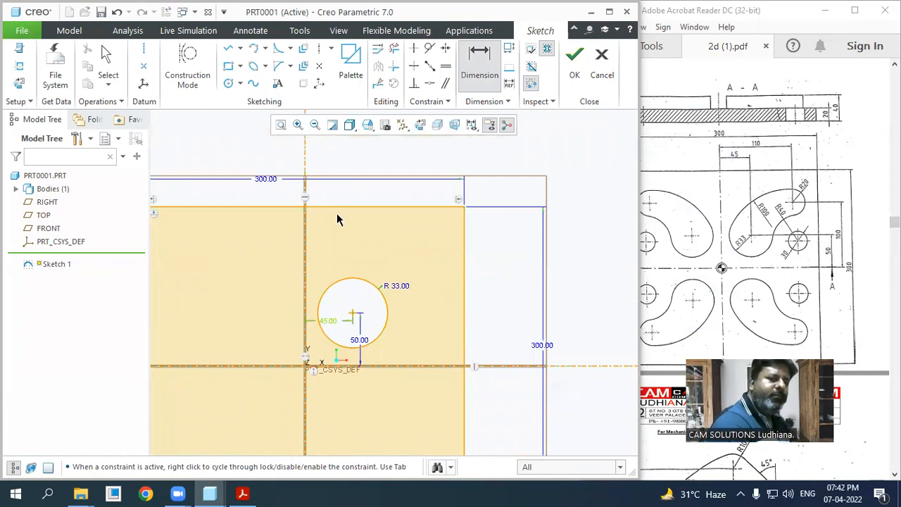
pyautogui.middleClick(334, 323)
pyautogui.moveTo(334, 323); pyautogui.dragTo(332, 194)
pyautogui.moveTo(359, 342); pyautogui.dragTo(509, 345)
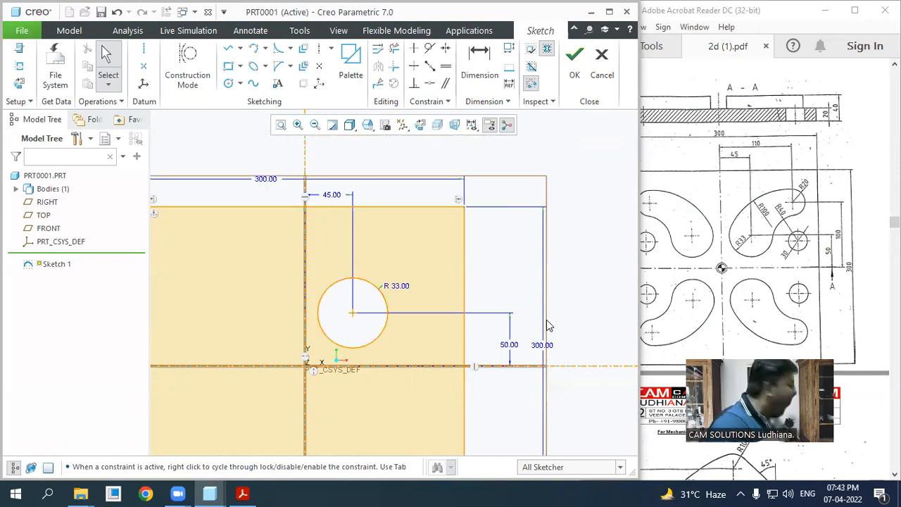
pyautogui.moveTo(402, 287); pyautogui.dragTo(285, 340)
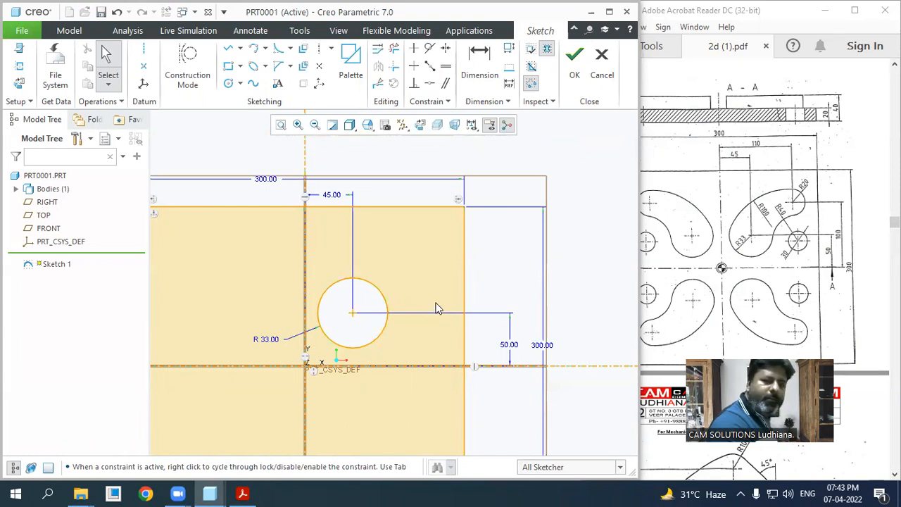
# - Sketch a circle about 37 in diameter near the plate's upper-right corner and move its two position dimensions clear of it
pyautogui.click(229, 83)
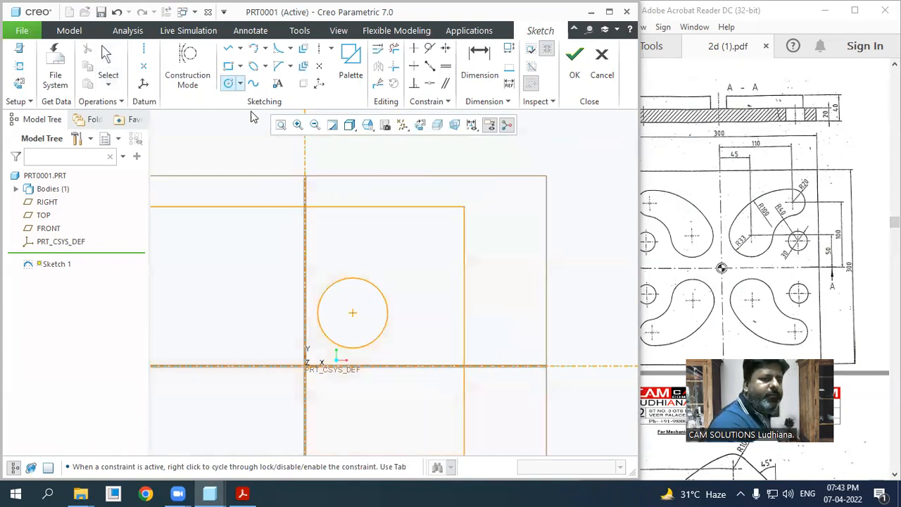
pyautogui.click(422, 252)
pyautogui.click(425, 273)
pyautogui.middleClick(492, 278)
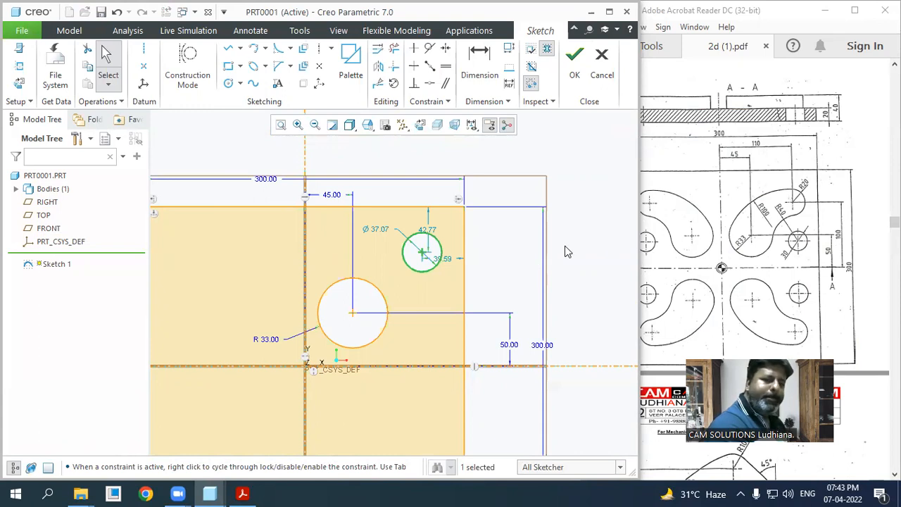
pyautogui.click(513, 246)
pyautogui.moveTo(435, 235); pyautogui.dragTo(504, 232)
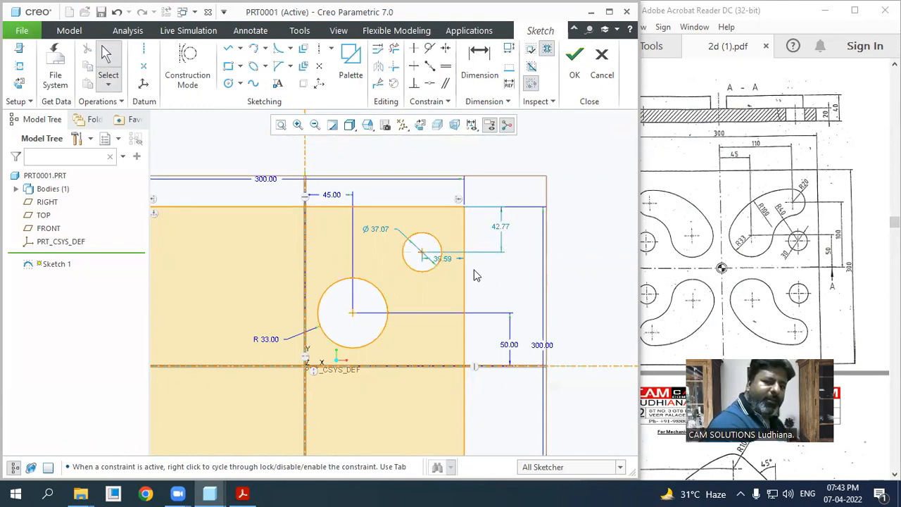
pyautogui.moveTo(443, 258); pyautogui.dragTo(452, 286)
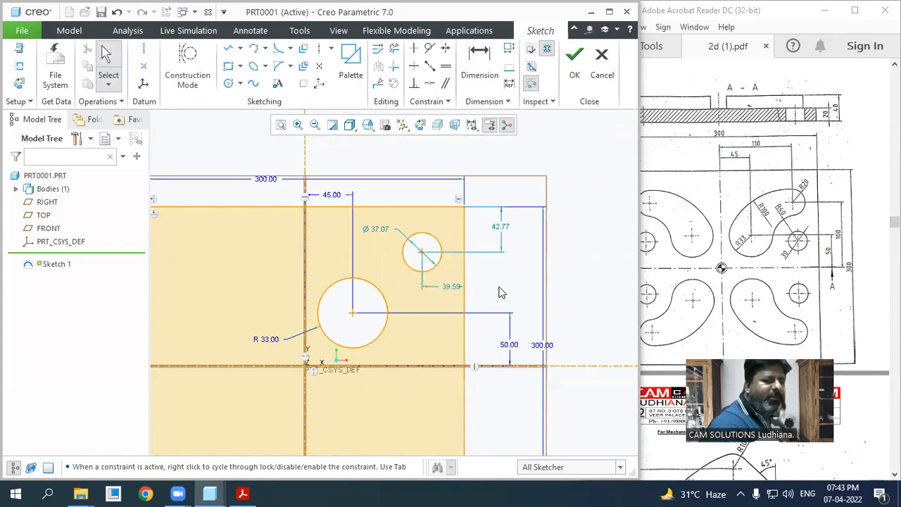
# - Dimension the small circle's centre horizontally from the vertical centerline and set the distance to 100
pyautogui.click(481, 71)
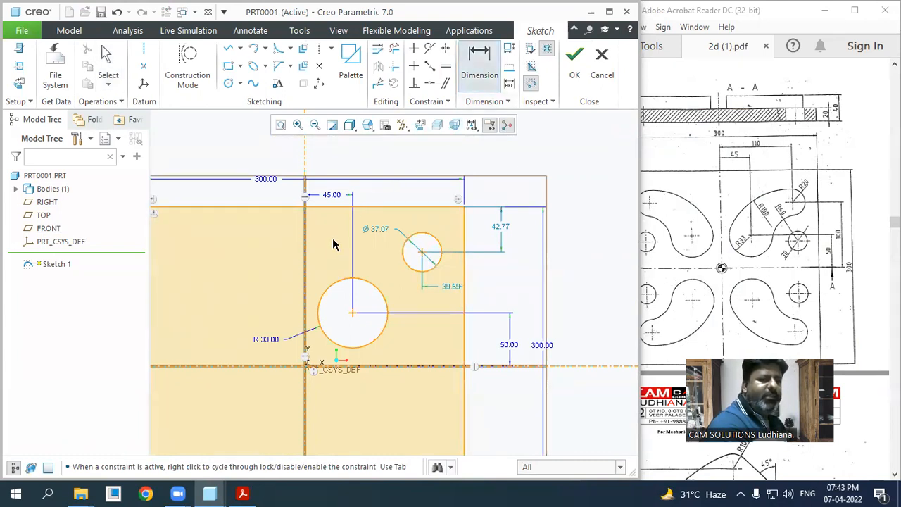
pyautogui.click(305, 254)
pyautogui.click(420, 253)
pyautogui.middleClick(378, 185)
pyautogui.write('100')
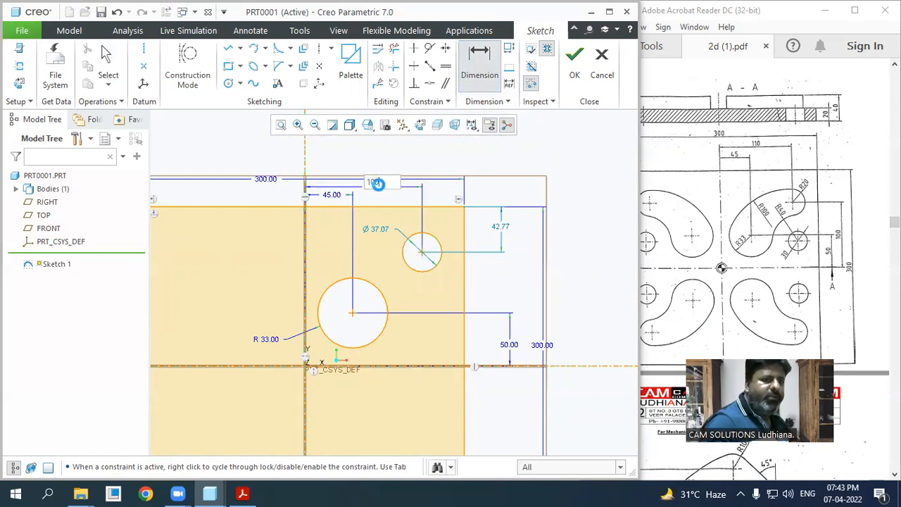
pyautogui.press('Return')
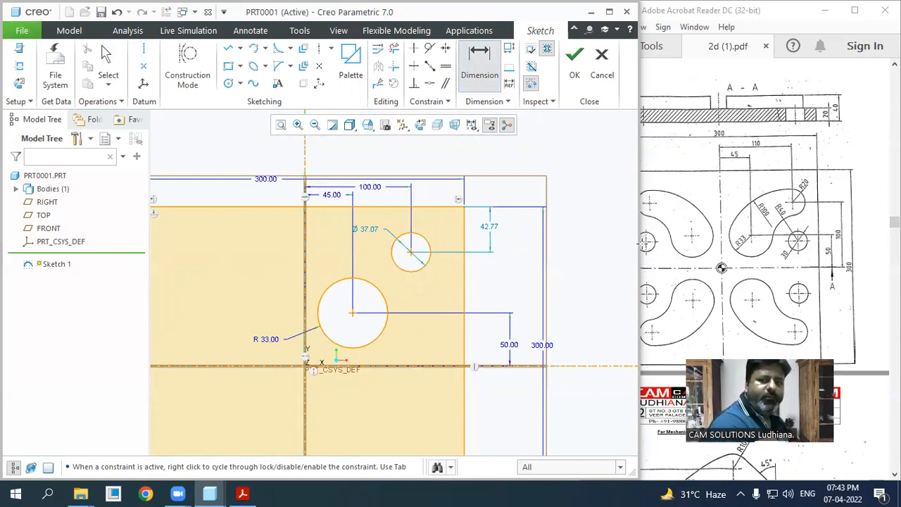
# - Dimension the small circle's centre vertically from the horizontal centerline and set the distance to 100
pyautogui.click(447, 364)
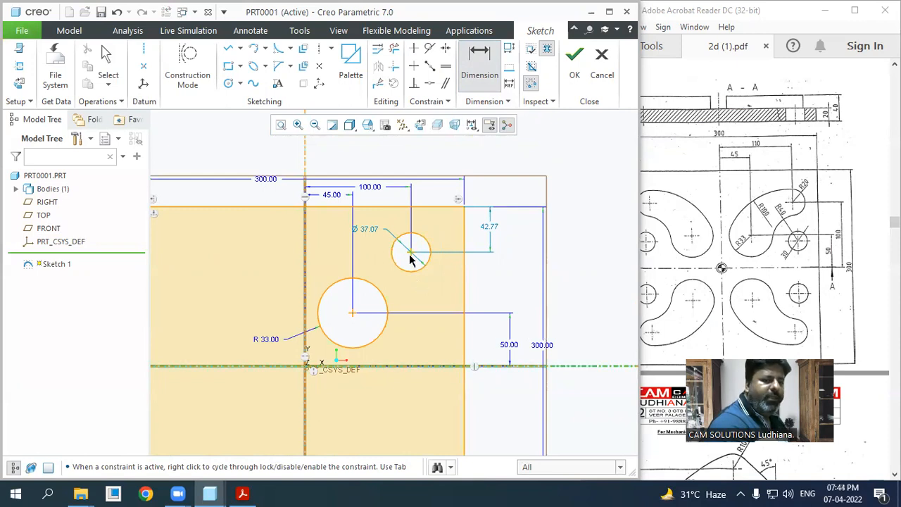
pyautogui.middleClick(508, 296)
pyautogui.write('100')
pyautogui.press('Return')
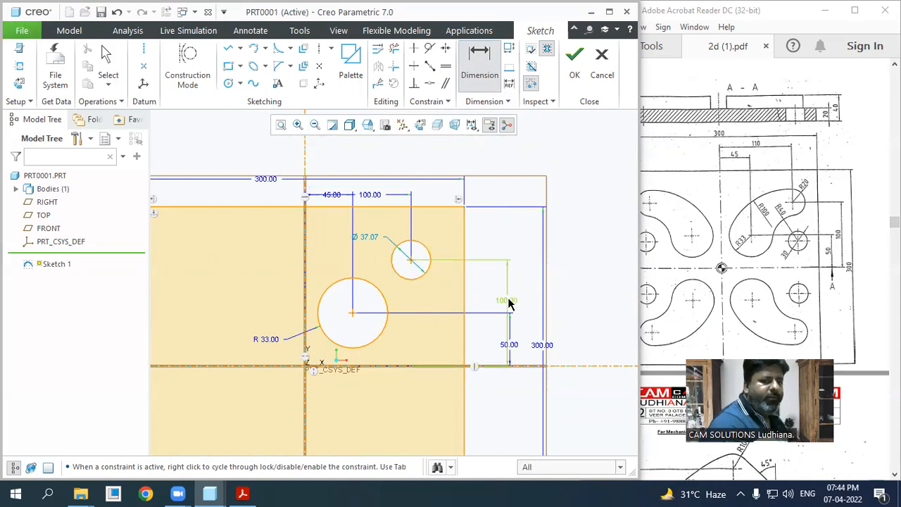
# - Space out the vertical 50, 100 and 300 dimensions beyond the plate's right edge so they do not overlap
pyautogui.middleClick(525, 301)
pyautogui.moveTo(508, 302); pyautogui.dragTo(529, 304)
pyautogui.moveTo(510, 347); pyautogui.dragTo(486, 344)
pyautogui.moveTo(545, 346); pyautogui.dragTo(588, 342)
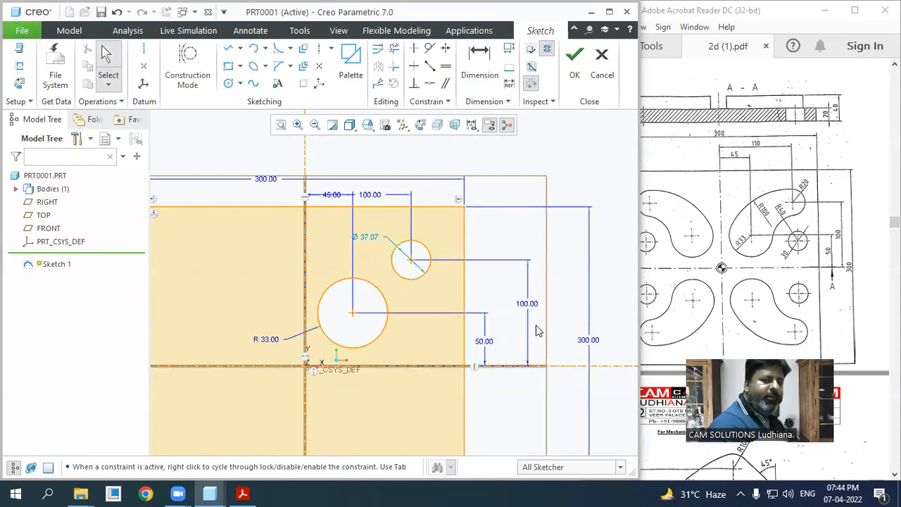
pyautogui.moveTo(527, 304); pyautogui.dragTo(557, 306)
pyautogui.moveTo(497, 335); pyautogui.dragTo(519, 342)
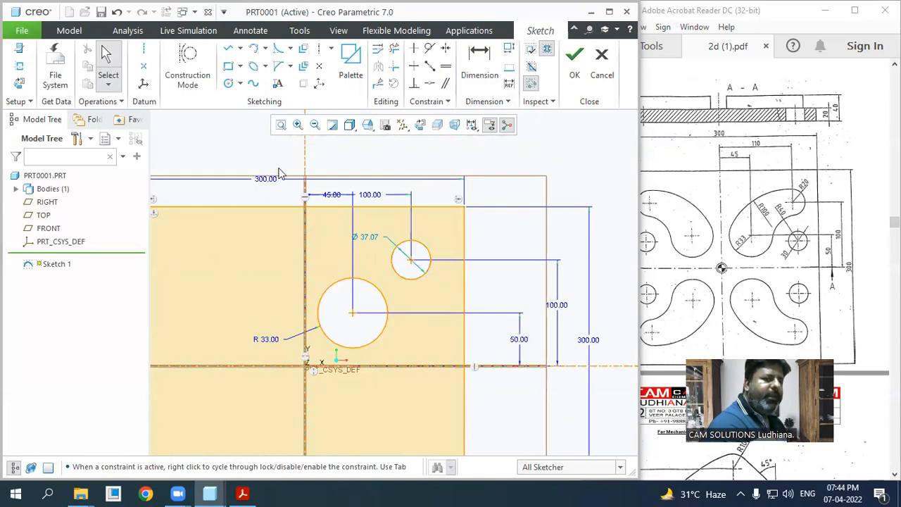
# - Move the horizontal 300 and 100 dimensions further above the plate and the small circle's diameter dimension to its upper right
pyautogui.moveTo(275, 180); pyautogui.dragTo(273, 147)
pyautogui.moveTo(370, 196); pyautogui.dragTo(357, 167)
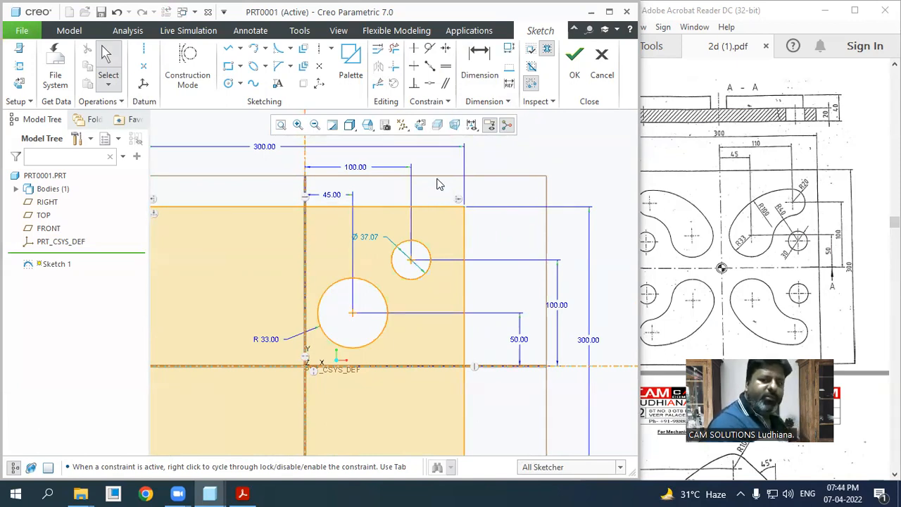
pyautogui.moveTo(373, 237); pyautogui.dragTo(437, 224)
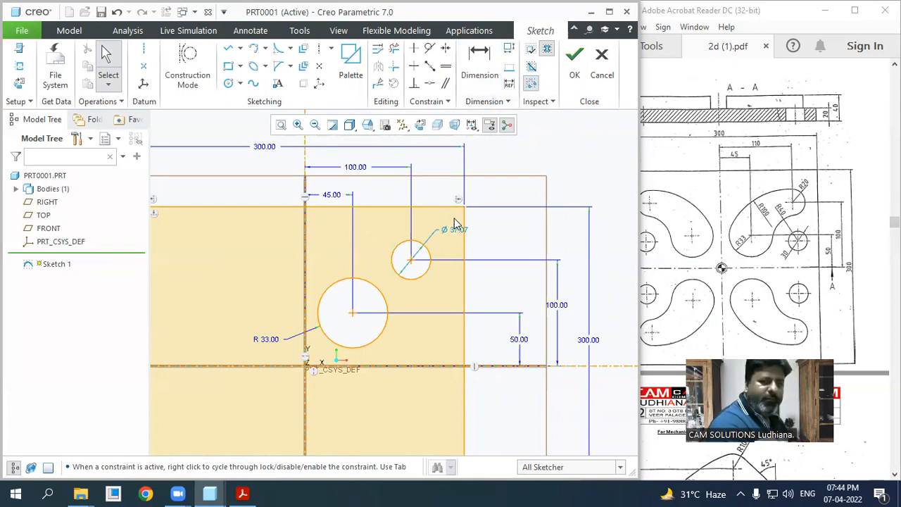
# - Add a radius dimension to the small upper circle and set it to 20
pyautogui.click(486, 90)
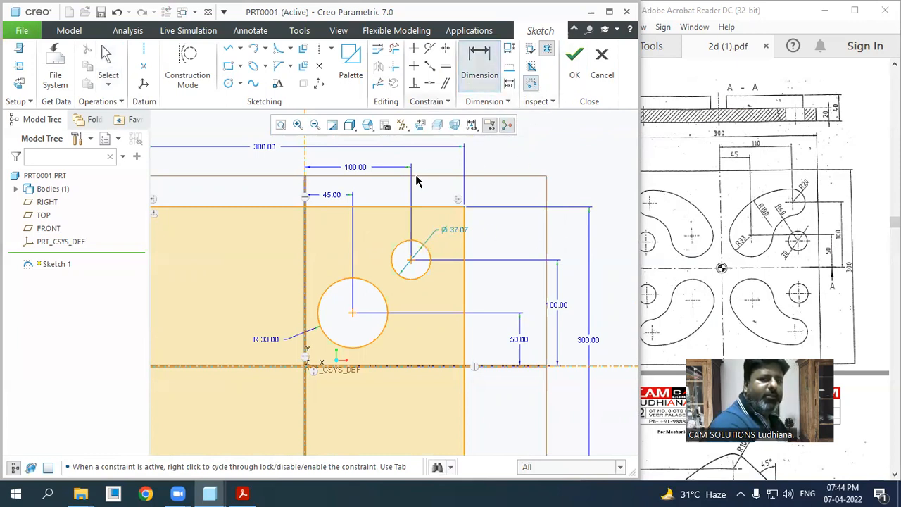
pyautogui.middleClick(427, 223)
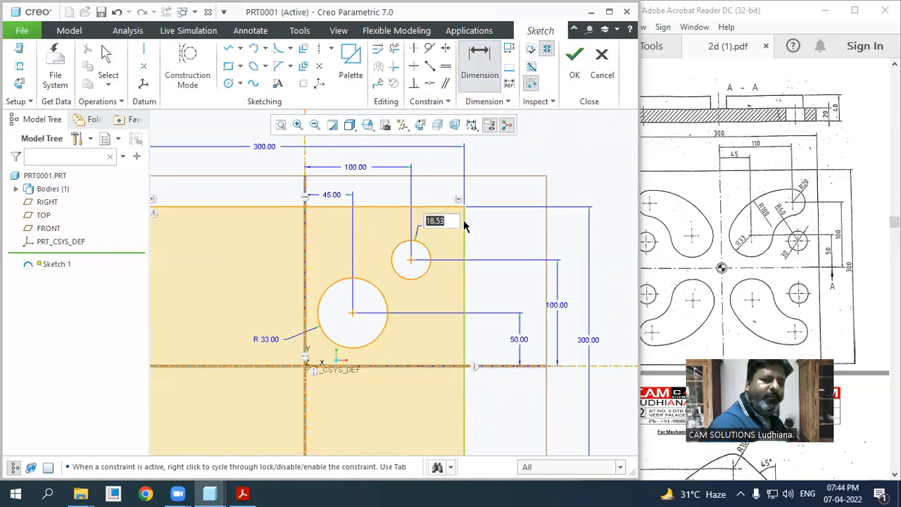
pyautogui.write('0')
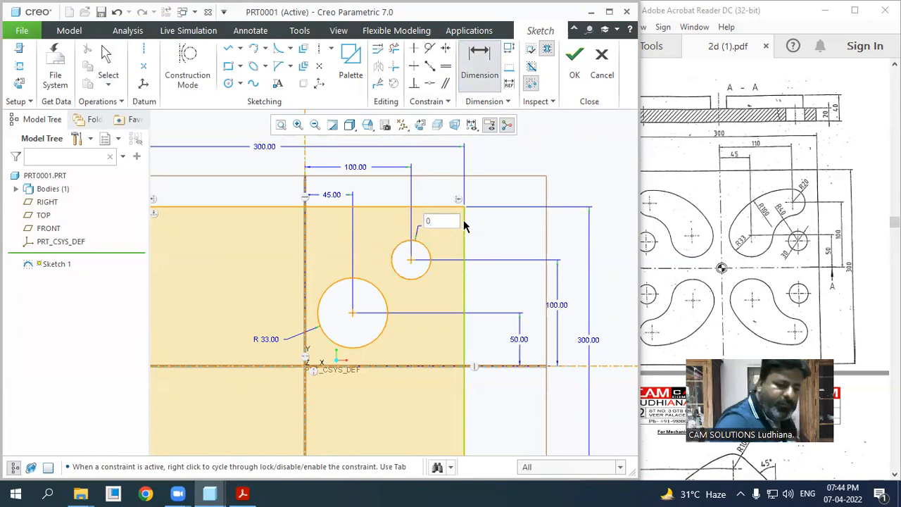
pyautogui.write('2')
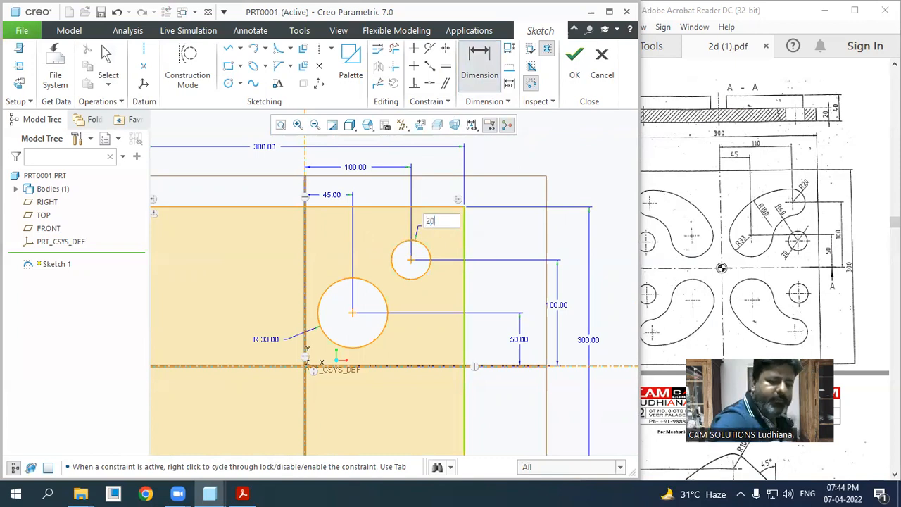
pyautogui.write('0')
pyautogui.press('Return')
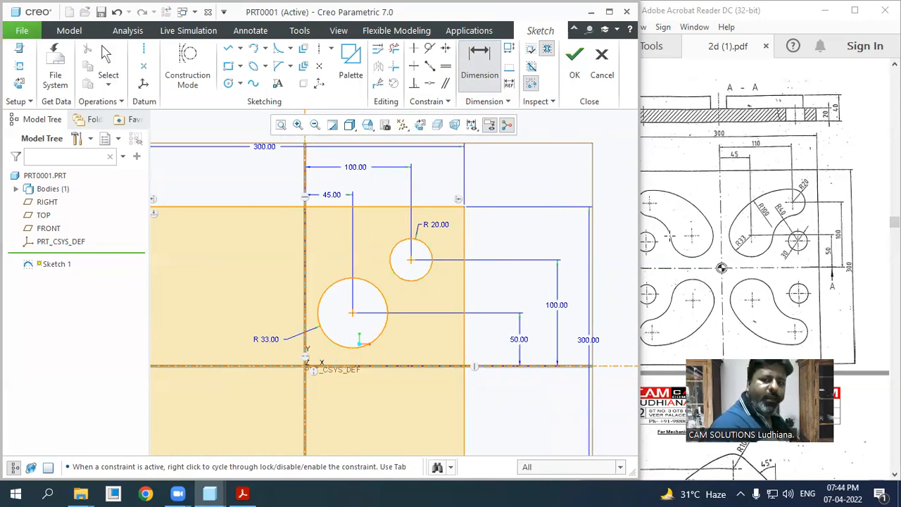
# - Sketch a large circle about 293 in diameter that encloses both the R33 and R20 circles
pyautogui.click(240, 84)
pyautogui.click(254, 99)
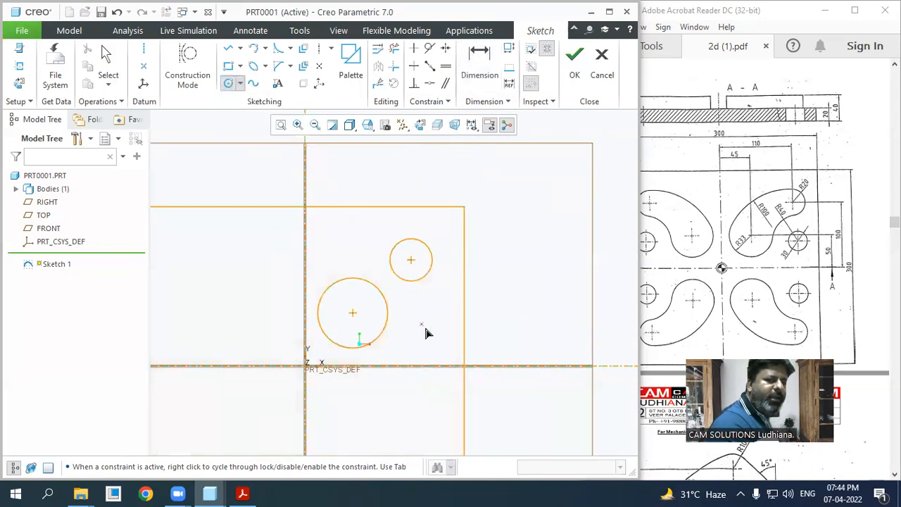
pyautogui.click(437, 341)
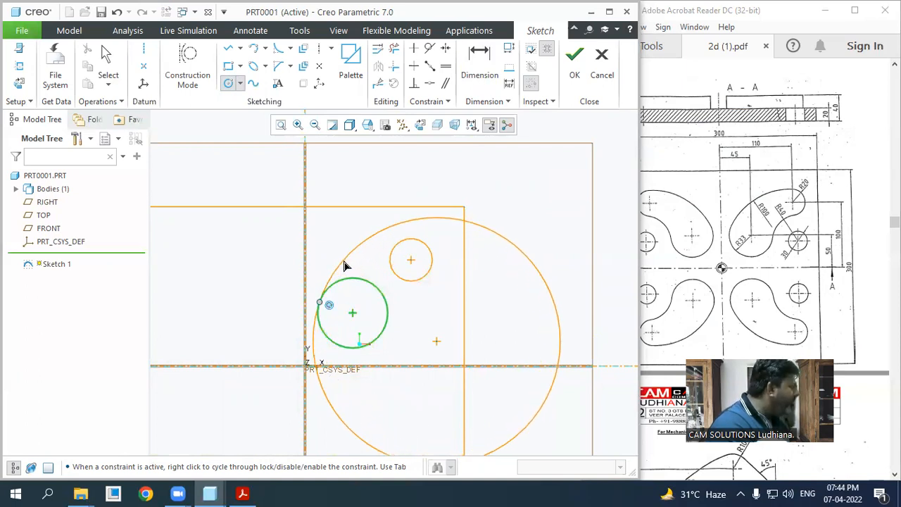
pyautogui.click(345, 266)
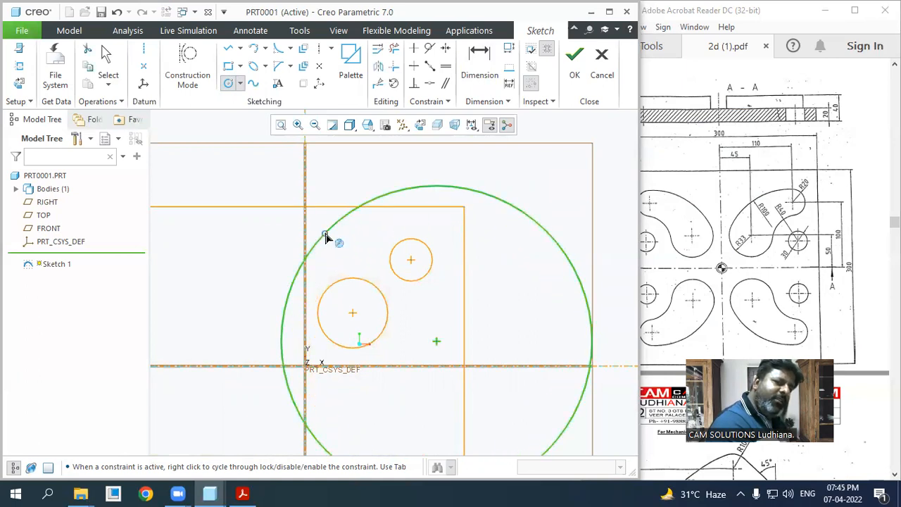
pyautogui.click(370, 192)
pyautogui.middleClick(361, 186)
pyautogui.click(360, 186)
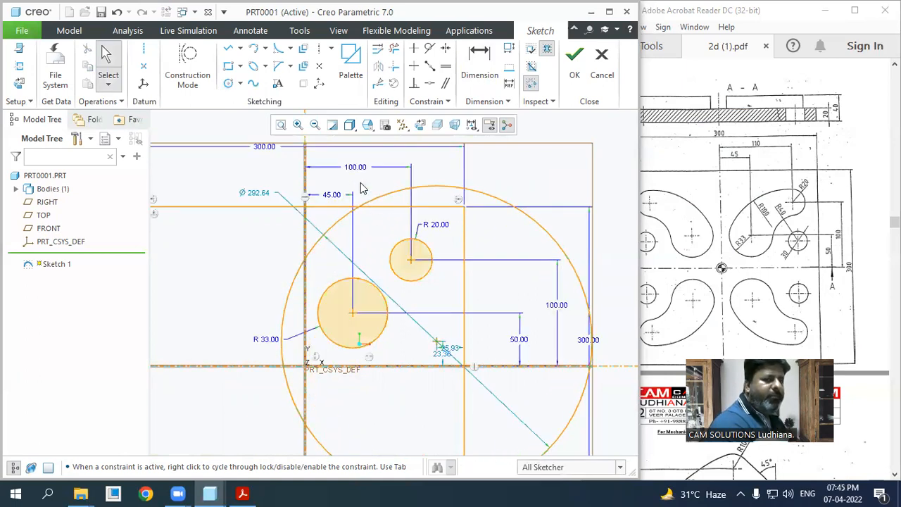
# - Make the large circle tangent to the R33 circle and to the R20 circle
pyautogui.click(429, 49)
pyautogui.click(334, 290)
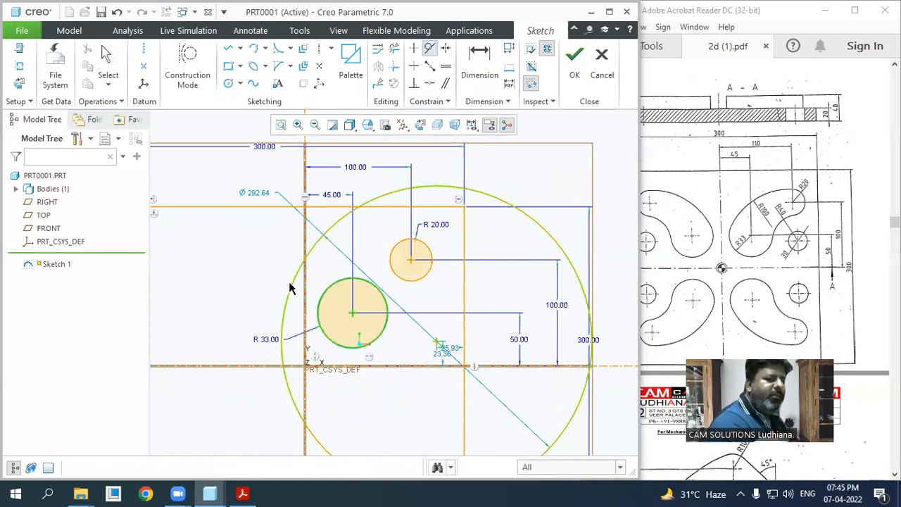
pyautogui.click(291, 287)
pyautogui.click(403, 248)
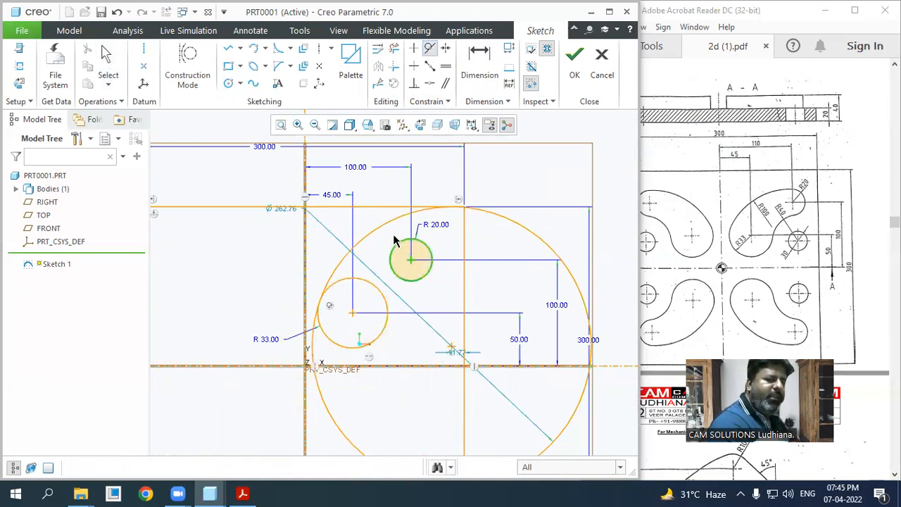
pyautogui.click(387, 227)
pyautogui.scroll(-1, 438, 194)
pyautogui.middleClick(438, 194)
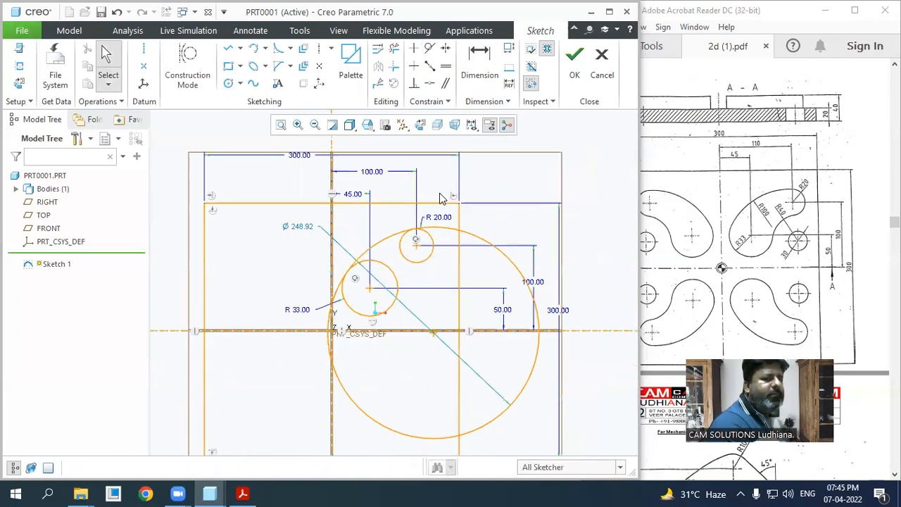
# - Add a radius dimension to the large tangent circle and set it to 100
pyautogui.click(486, 75)
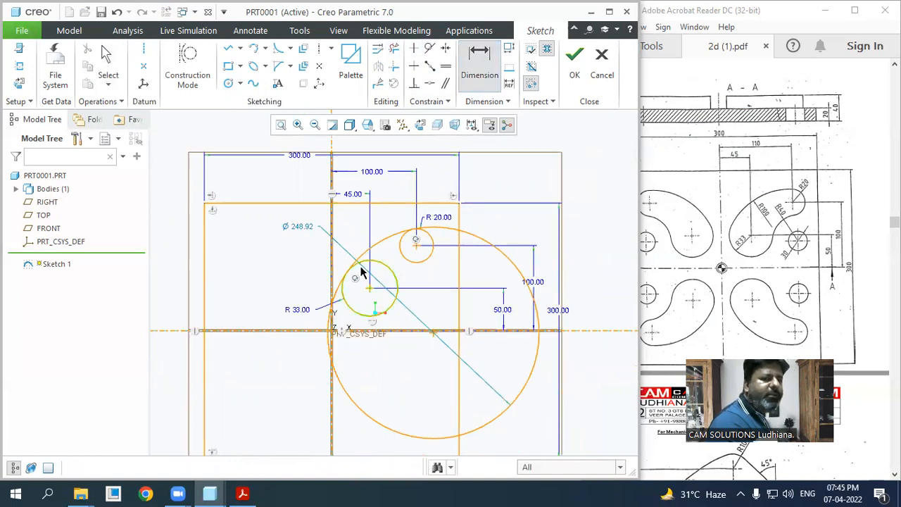
pyautogui.click(391, 238)
pyautogui.middleClick(393, 234)
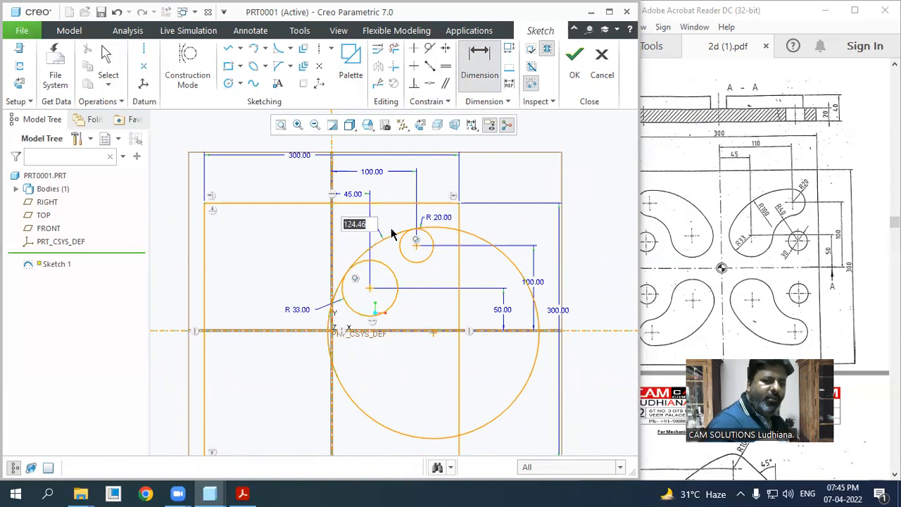
pyautogui.write('100')
pyautogui.press('Return')
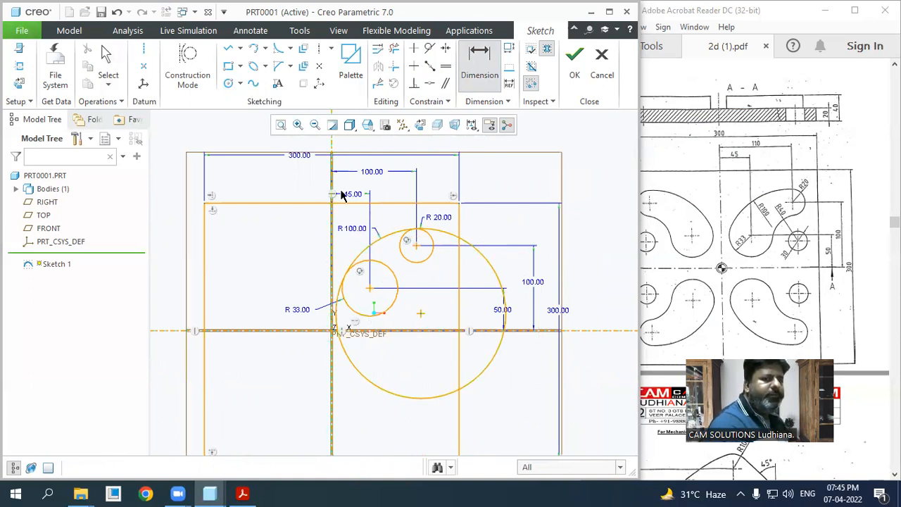
# - Trim the R100 circle down to the upper-left arc between its tangent points on the R33 and R20 circles
pyautogui.click(394, 48)
pyautogui.moveTo(511, 262); pyautogui.dragTo(491, 308)
pyautogui.click(497, 369)
pyautogui.click(399, 396)
pyautogui.scroll(1, 343, 322)
pyautogui.scroll(3, 343, 322)
pyautogui.moveTo(328, 314); pyautogui.dragTo(316, 307)
pyautogui.scroll(-3, 319, 311)
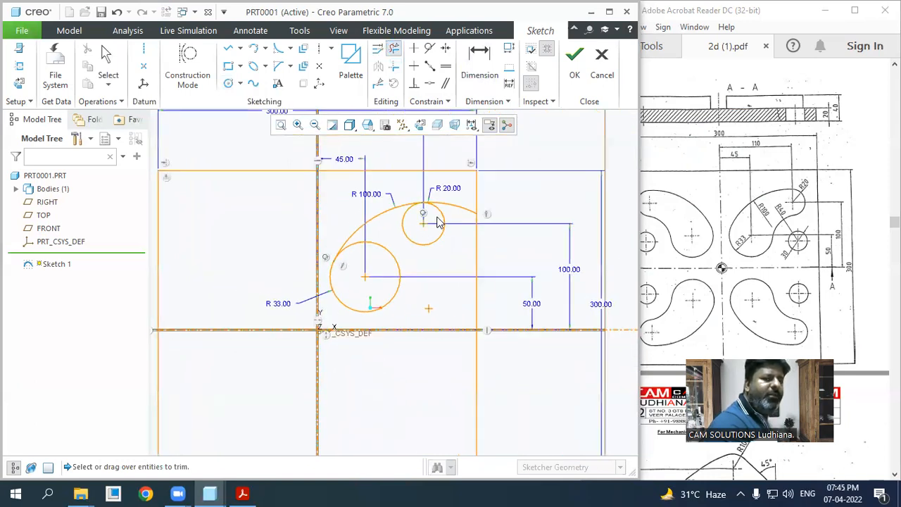
pyautogui.moveTo(456, 203); pyautogui.dragTo(464, 218)
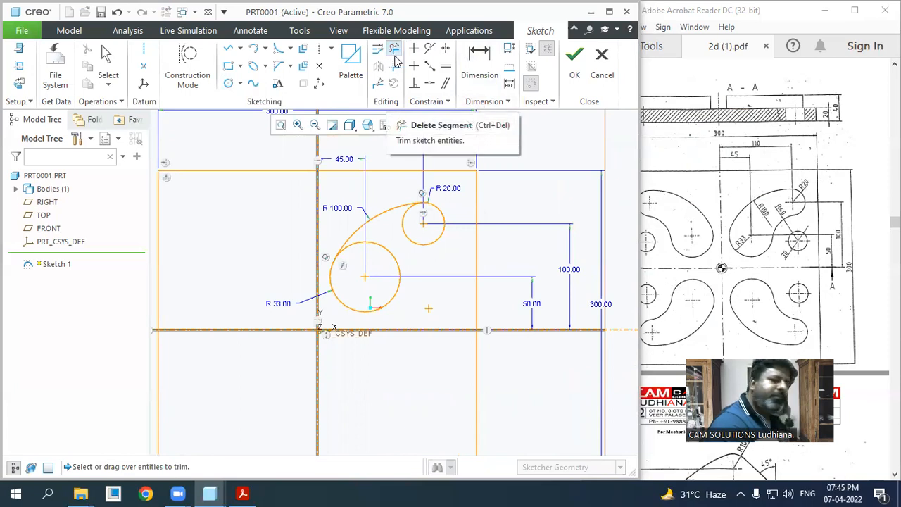
pyautogui.middleClick(526, 179)
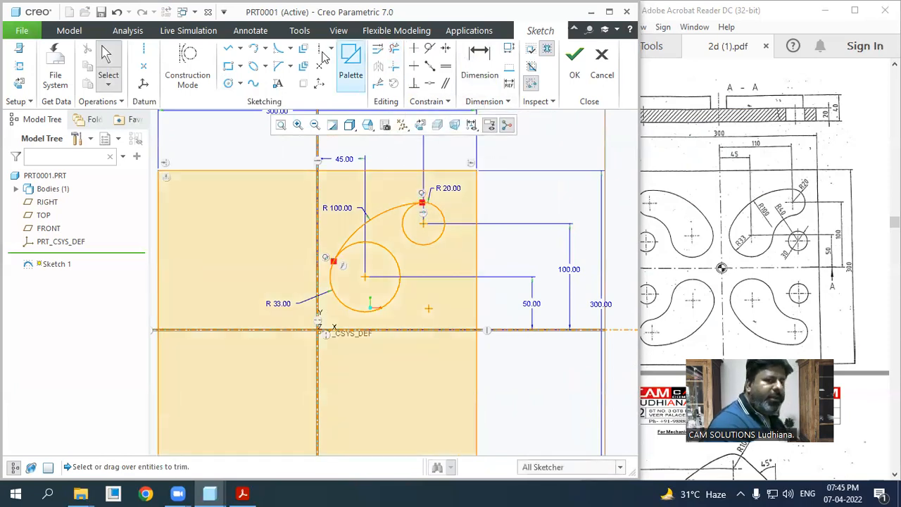
# - Undo the trimming of the R100 circle back to the full circle
pyautogui.click(118, 13)
pyautogui.click(118, 13)
pyautogui.click(118, 12)
pyautogui.click(118, 13)
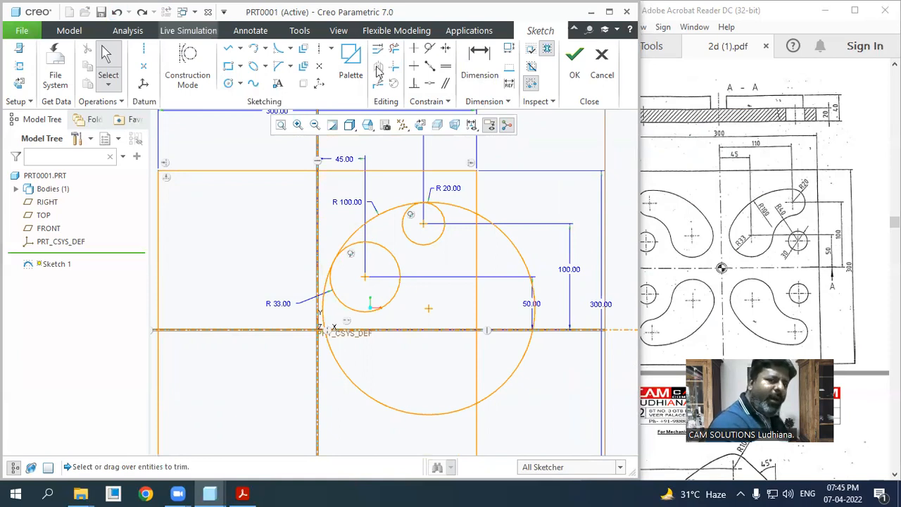
# - Delete the R100 circle's segments beyond the two tangent points, keeping only the arc joining the R33 and R20 circles
pyautogui.click(394, 48)
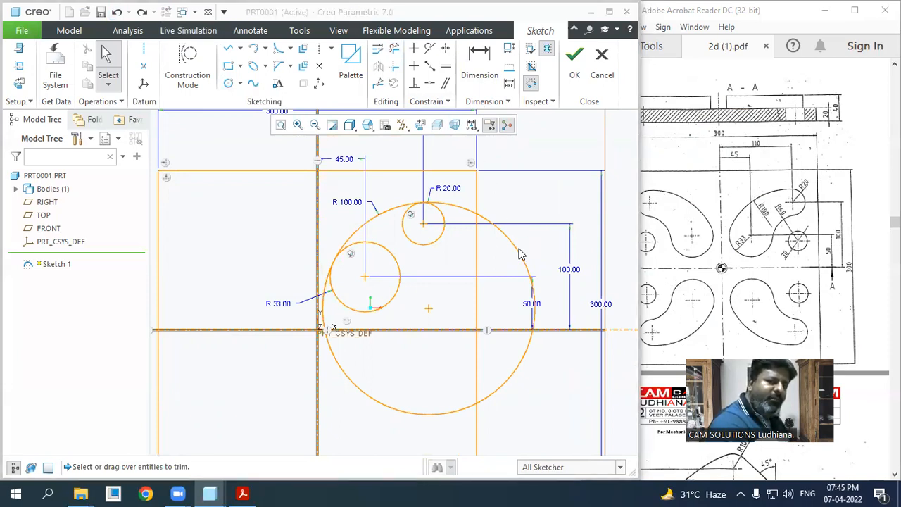
pyautogui.moveTo(530, 214); pyautogui.dragTo(515, 256)
pyautogui.click(524, 354)
pyautogui.moveTo(420, 404); pyautogui.dragTo(391, 421)
pyautogui.click(326, 310)
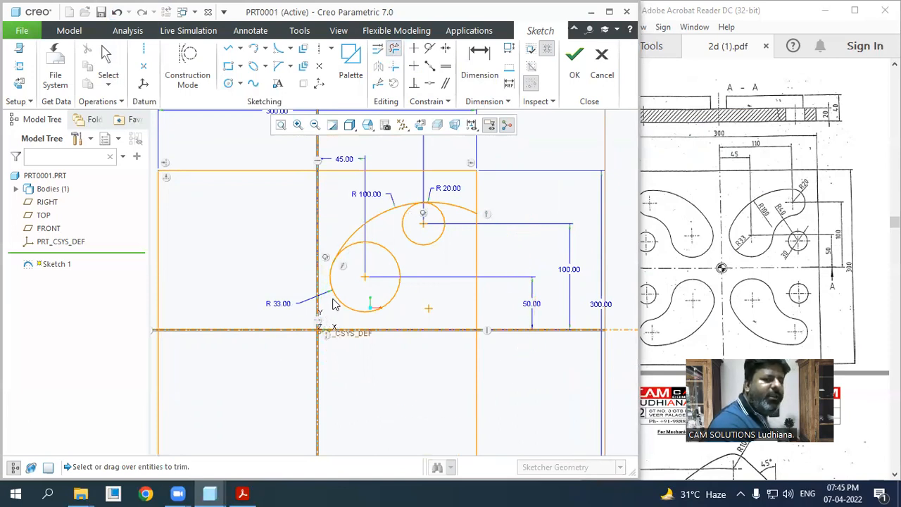
pyautogui.click(459, 211)
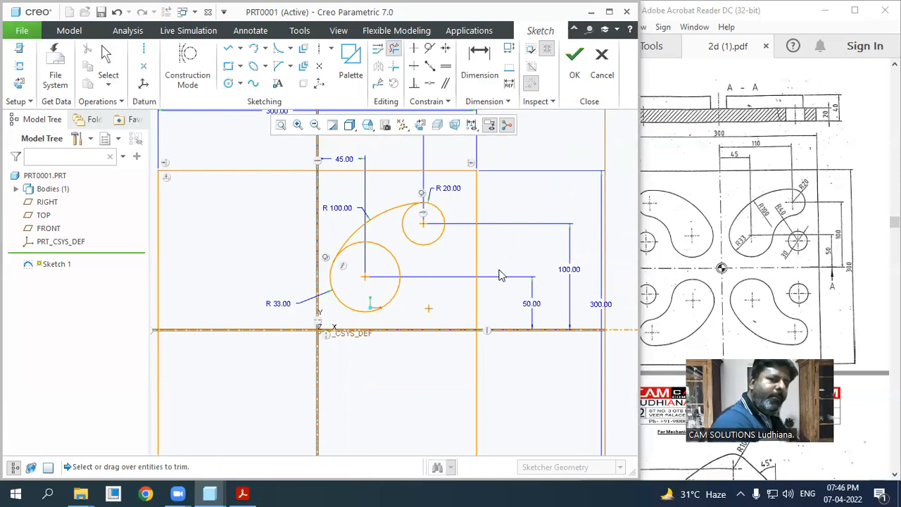
# - Sketch a circle about 97 in diameter to the lower right, overlapping both the R33 and R20 circles
pyautogui.scroll(1, 496, 274)
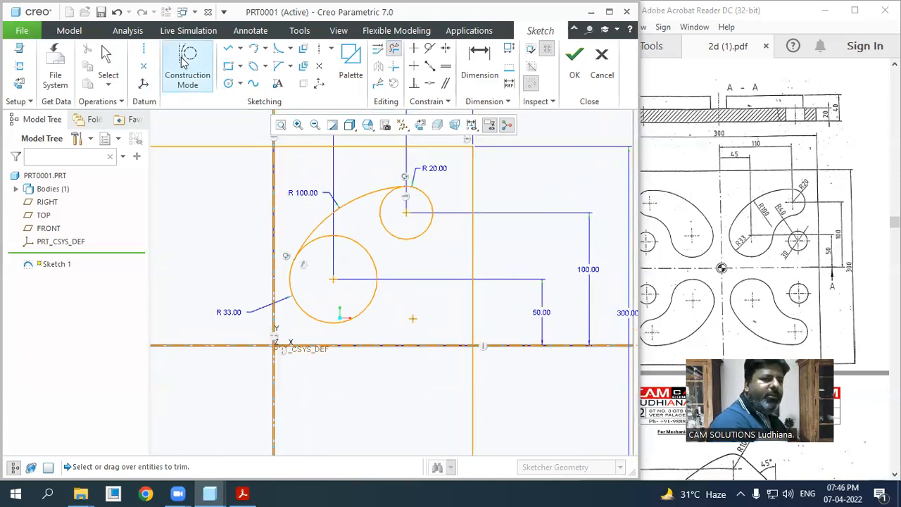
pyautogui.click(233, 83)
pyautogui.click(441, 279)
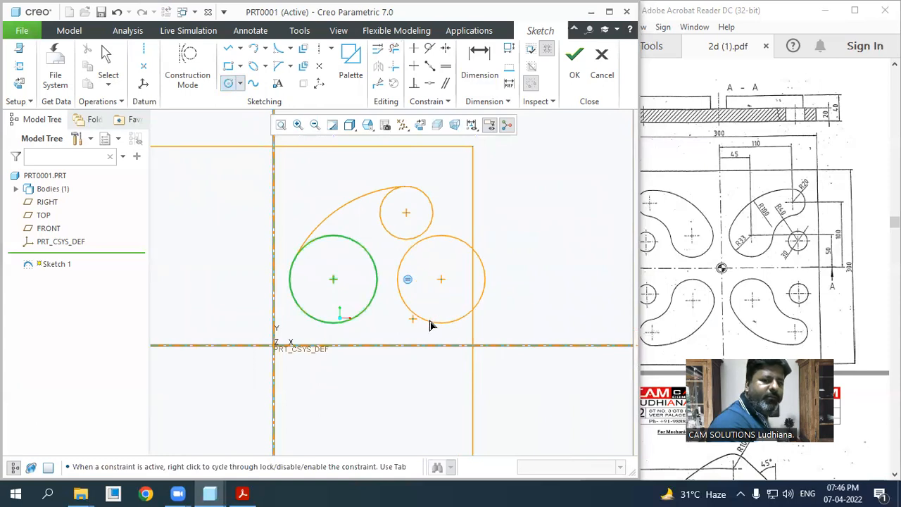
pyautogui.middleClick(452, 296)
pyautogui.click(424, 294)
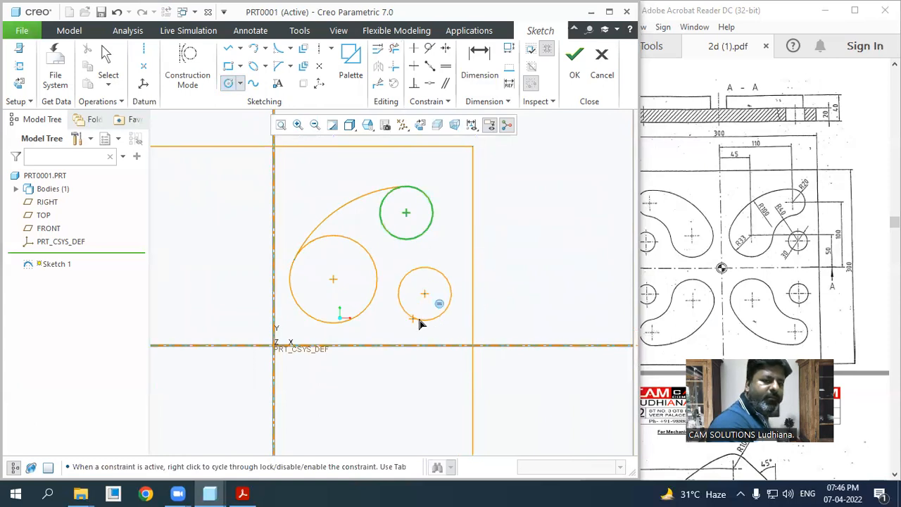
pyautogui.click(421, 359)
pyautogui.middleClick(545, 267)
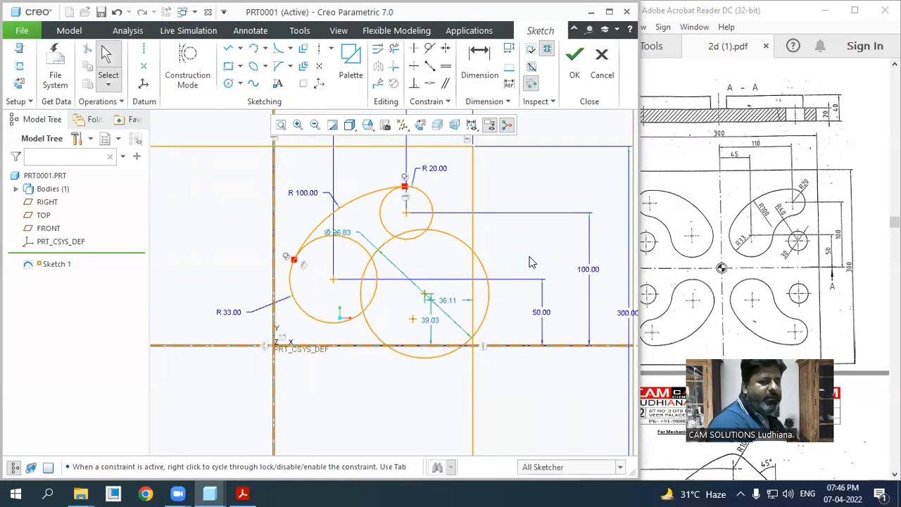
# - Make the new lower-right circle externally tangent to the R20 circle and to the R33 circle
pyautogui.click(429, 48)
pyautogui.click(419, 235)
pyautogui.click(415, 244)
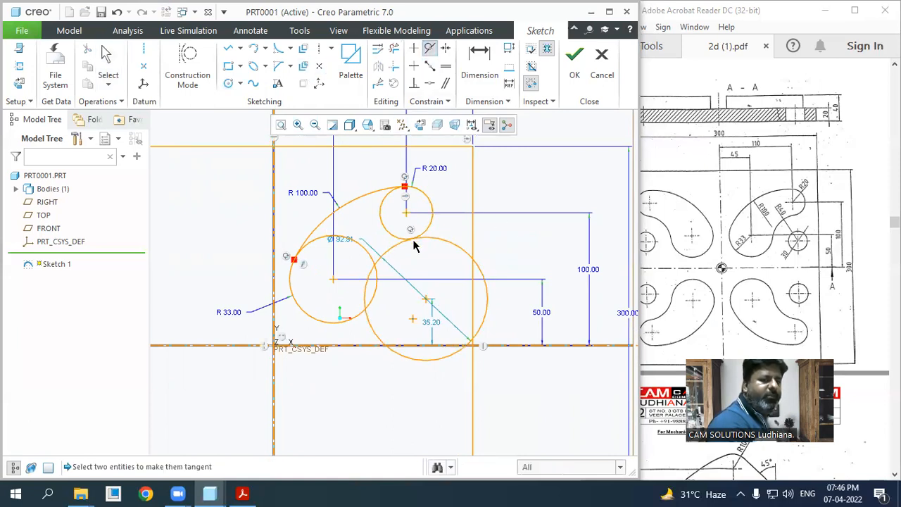
pyautogui.click(366, 322)
pyautogui.click(355, 321)
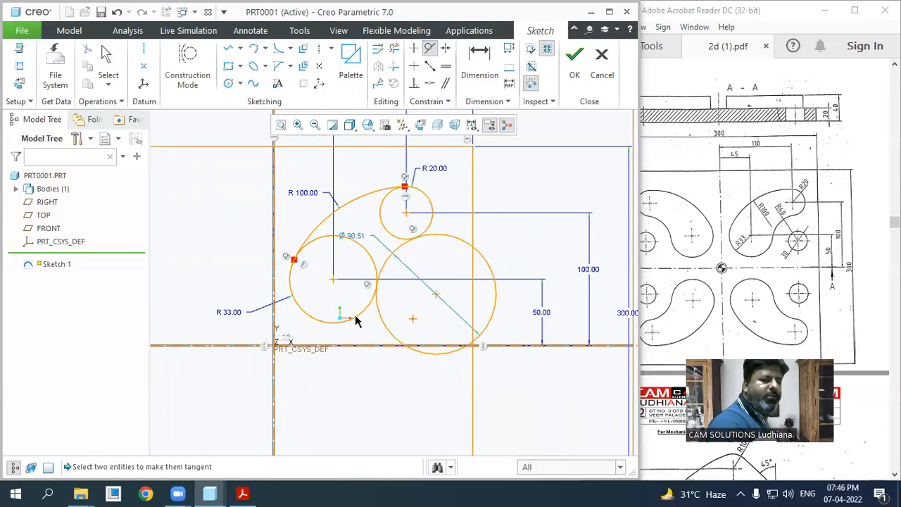
pyautogui.middleClick(408, 266)
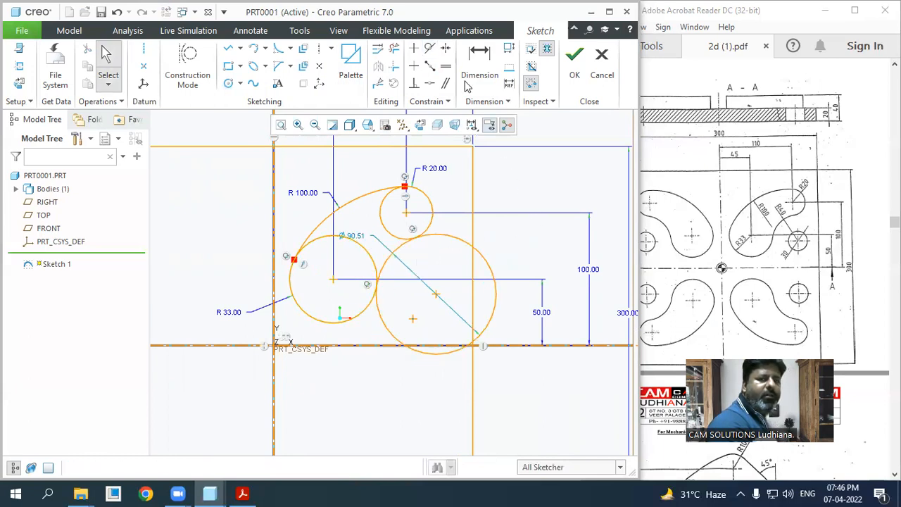
# - Trim away the lower-right circle, keeping only its arc between the tangent points on the R33 and R20 circles
pyautogui.click(393, 48)
pyautogui.moveTo(512, 261)
pyautogui.mouseDown()
pyautogui.moveTo(493, 313)
pyautogui.moveTo(454, 350)
pyautogui.mouseUp()
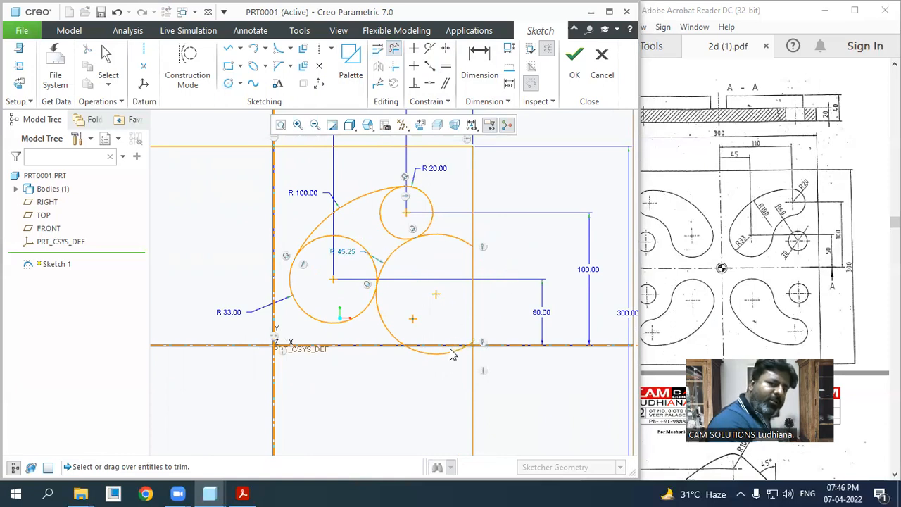
pyautogui.scroll(1, 466, 363)
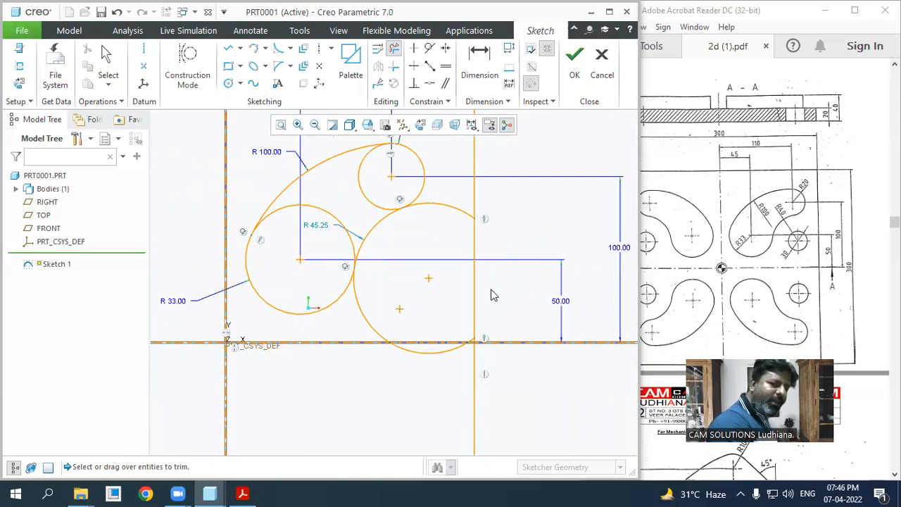
pyautogui.scroll(3, 465, 352)
pyautogui.scroll(1, 470, 336)
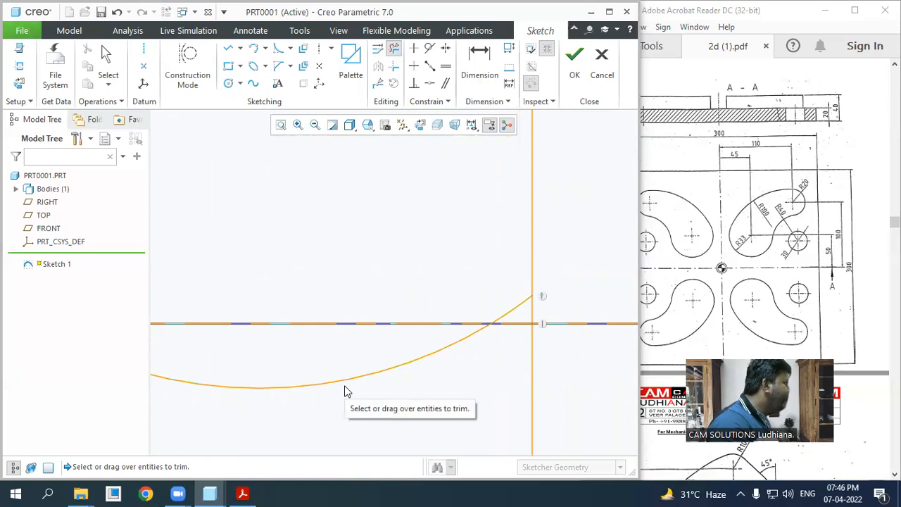
pyautogui.scroll(-2, 368, 373)
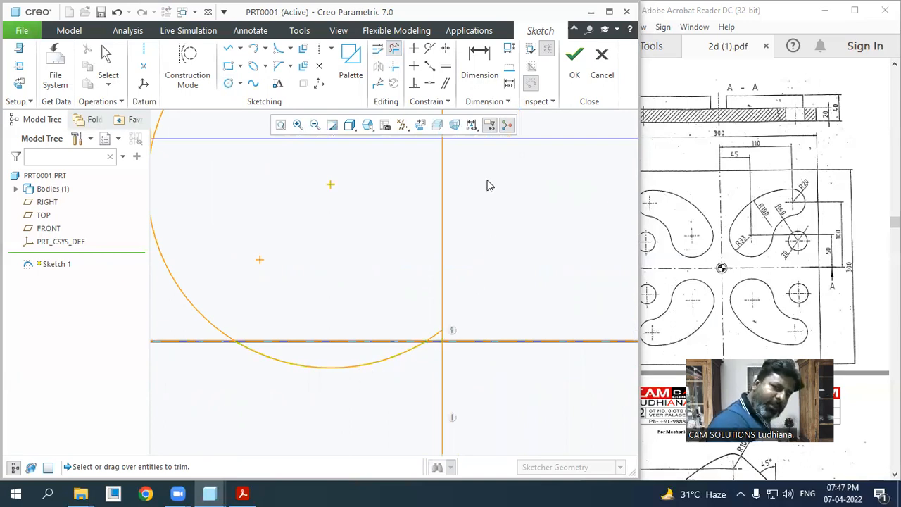
pyautogui.scroll(3, 426, 345)
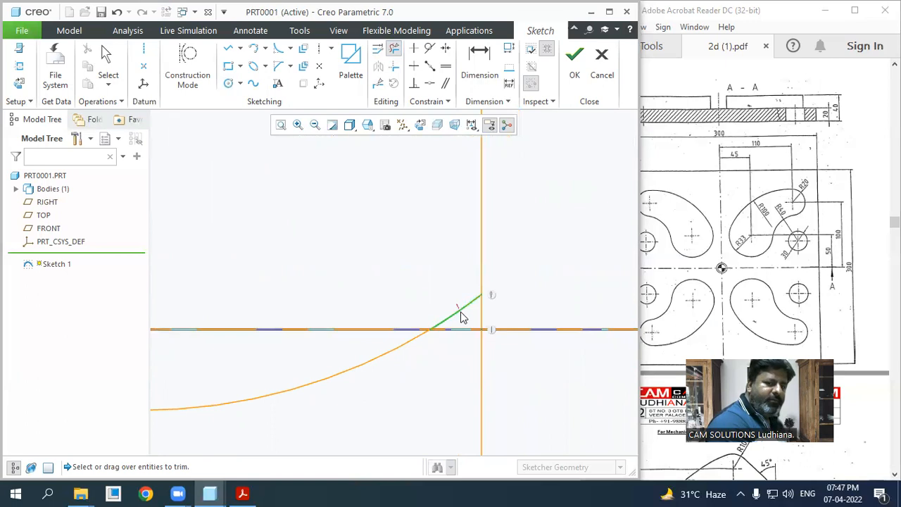
pyautogui.click(373, 361)
pyautogui.scroll(-4, 386, 361)
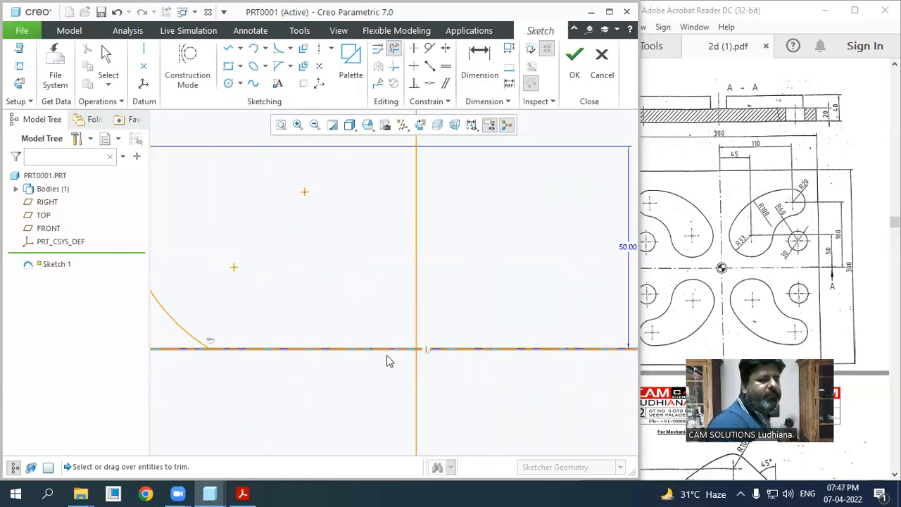
pyautogui.click(296, 335)
pyautogui.moveTo(368, 253)
pyautogui.mouseDown()
pyautogui.moveTo(380, 217)
pyautogui.moveTo(366, 200)
pyautogui.mouseUp()
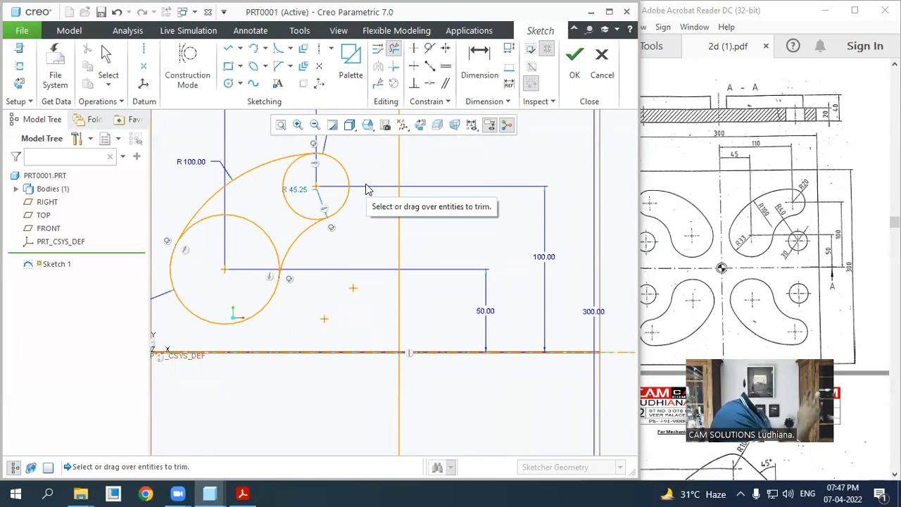
pyautogui.middleClick(365, 222)
# - Dimension the trimmed lower arc between the R33 and R20 circles with a radius of 40
pyautogui.scroll(2, 430, 220)
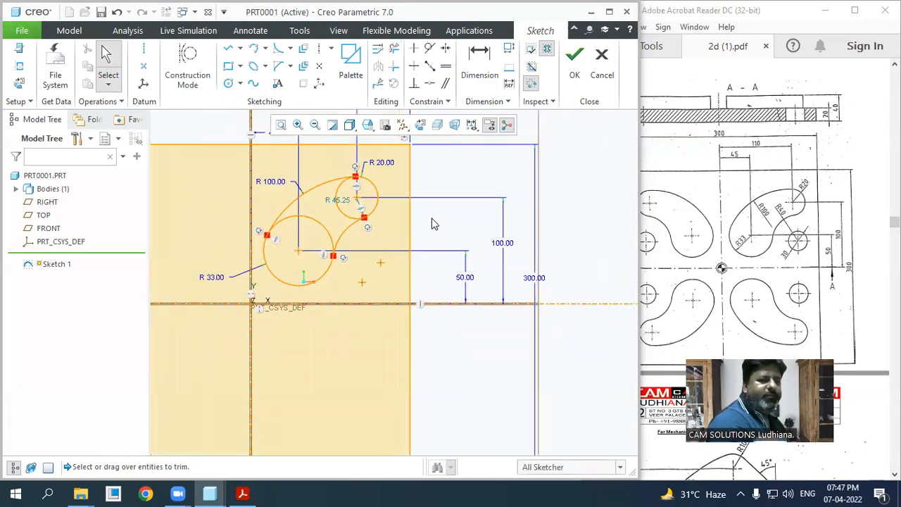
pyautogui.click(481, 70)
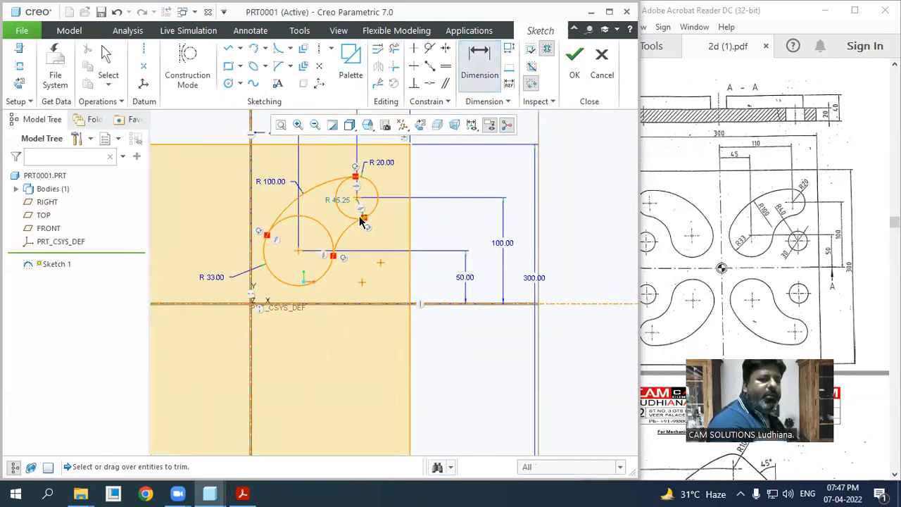
pyautogui.click(348, 238)
pyautogui.middleClick(322, 223)
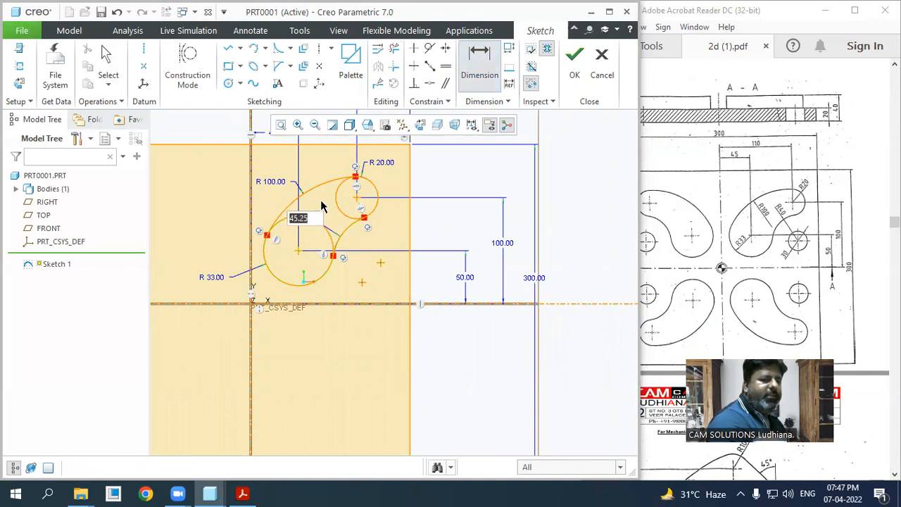
pyautogui.write('40')
pyautogui.press('Return')
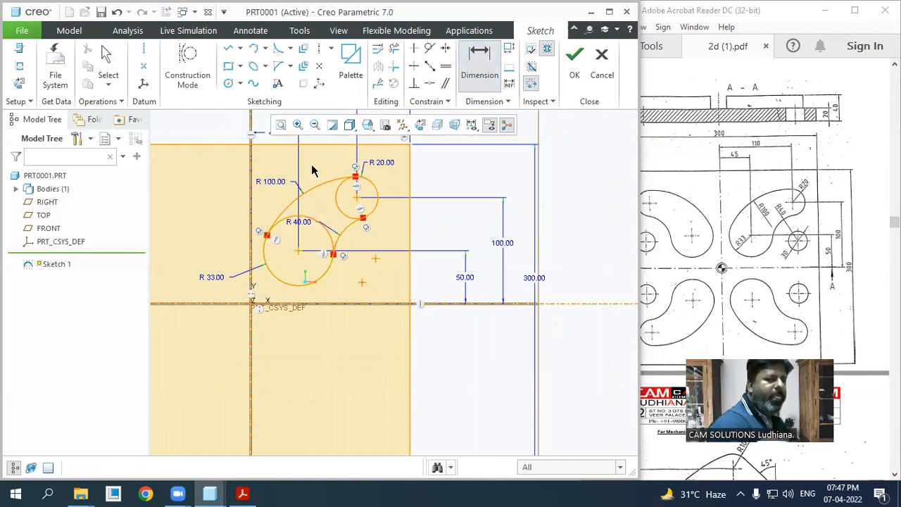
# - Trim the inner segments of the R20 and R33 circles, leaving one closed curved slot outline
pyautogui.click(394, 48)
pyautogui.click(340, 204)
pyautogui.click(321, 226)
pyautogui.middleClick(419, 234)
pyautogui.scroll(-2, 472, 222)
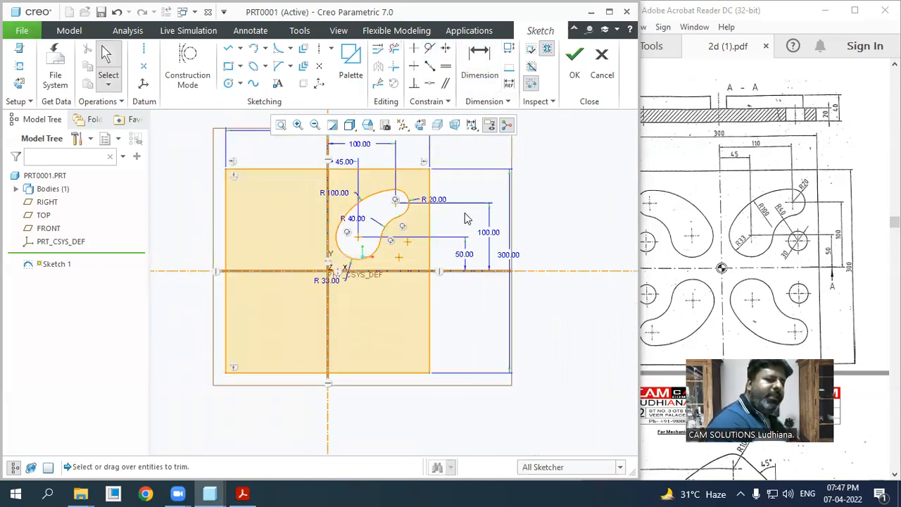
# - Sketch a circle centred on the R40 arc's centre and set its diameter to 30
pyautogui.scroll(3, 423, 225)
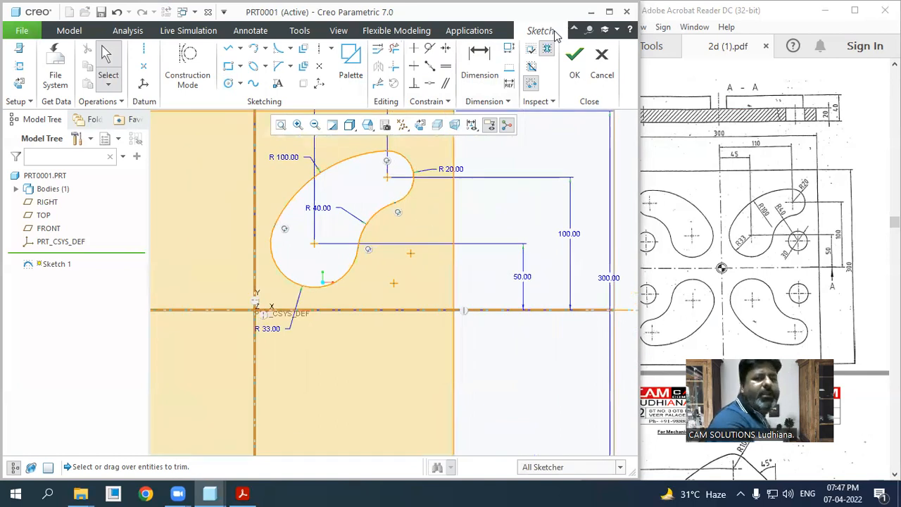
pyautogui.click(228, 83)
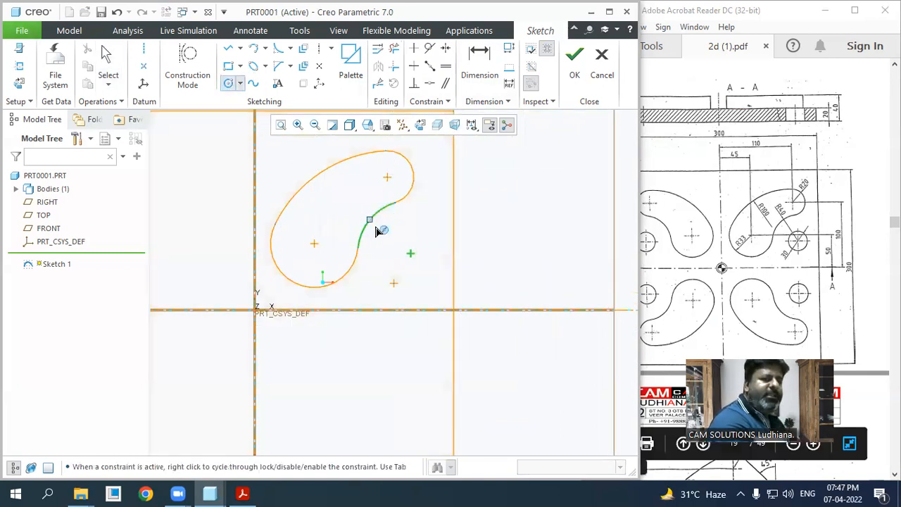
pyautogui.click(410, 253)
pyautogui.click(408, 270)
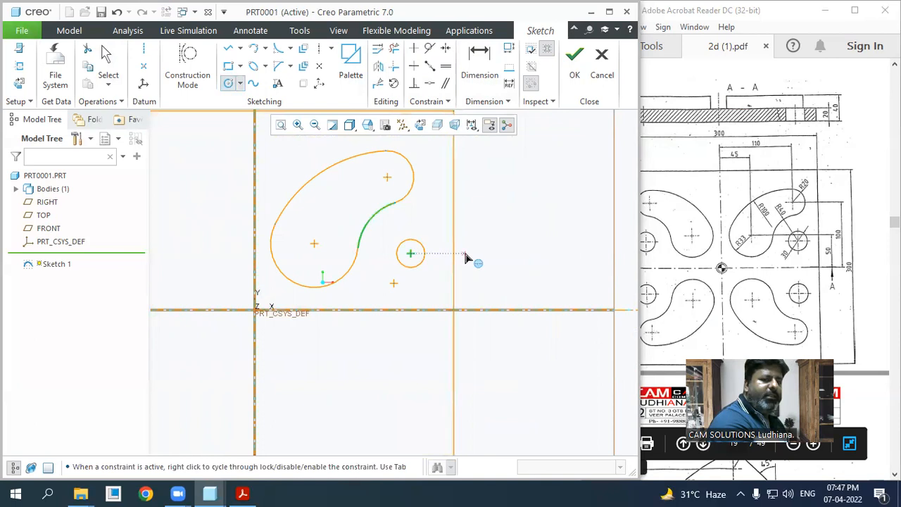
pyautogui.middleClick(475, 259)
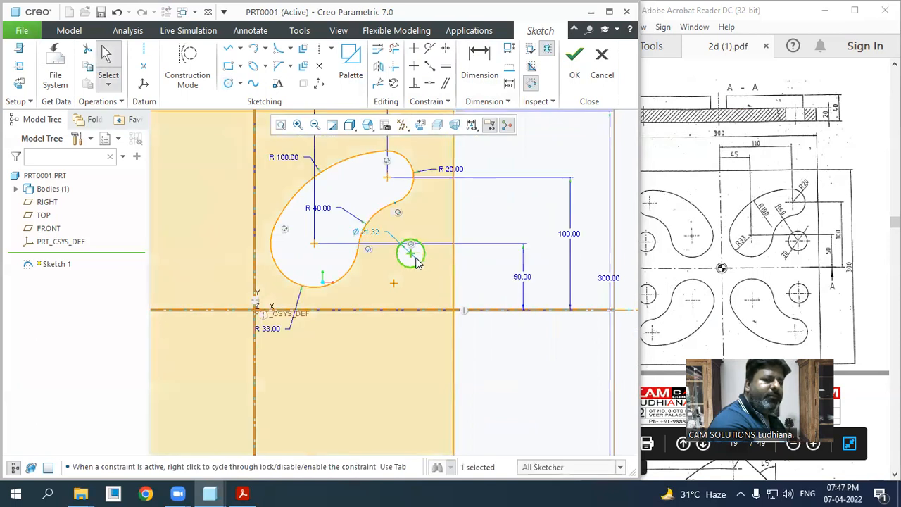
pyautogui.doubleClick(367, 233)
pyautogui.write('30')
pyautogui.press('Return')
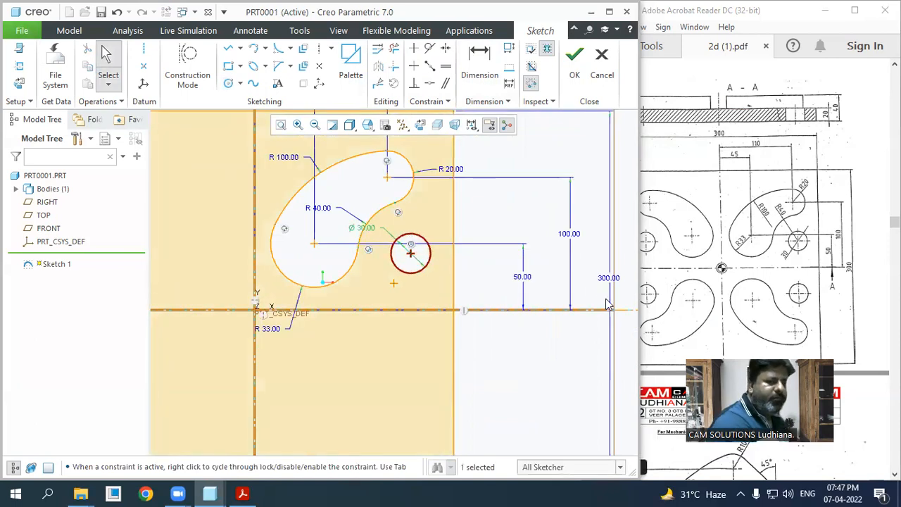
pyautogui.click(469, 193)
# - Mirror the curved slot and the 30 diameter hole about the vertical centerline
pyautogui.scroll(3, 475, 195)
pyautogui.scroll(-1, 479, 186)
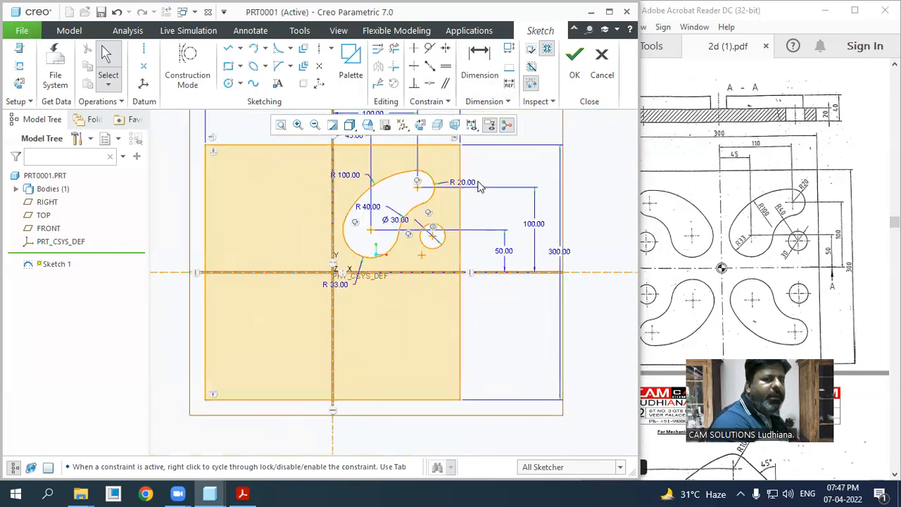
pyautogui.scroll(-1, 479, 186)
pyautogui.moveTo(300, 183)
pyautogui.mouseDown()
pyautogui.moveTo(391, 262)
pyautogui.moveTo(442, 285)
pyautogui.mouseUp()
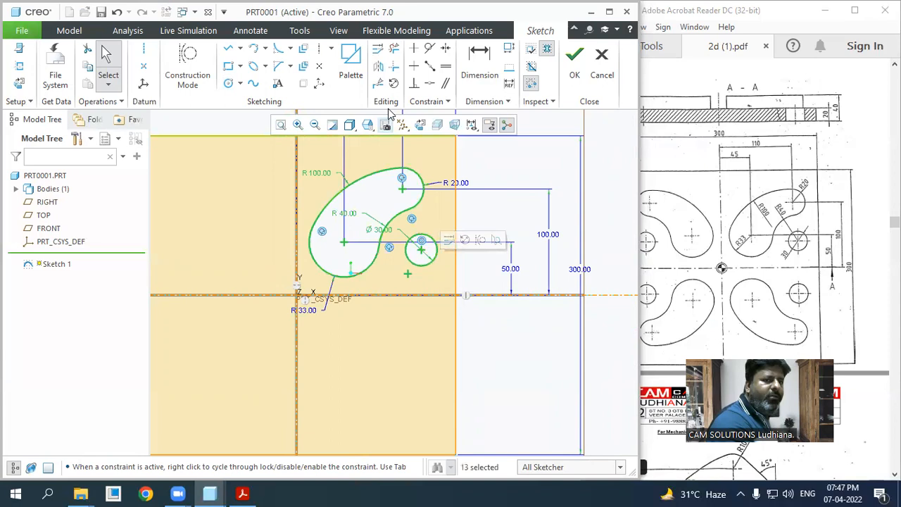
pyautogui.click(378, 66)
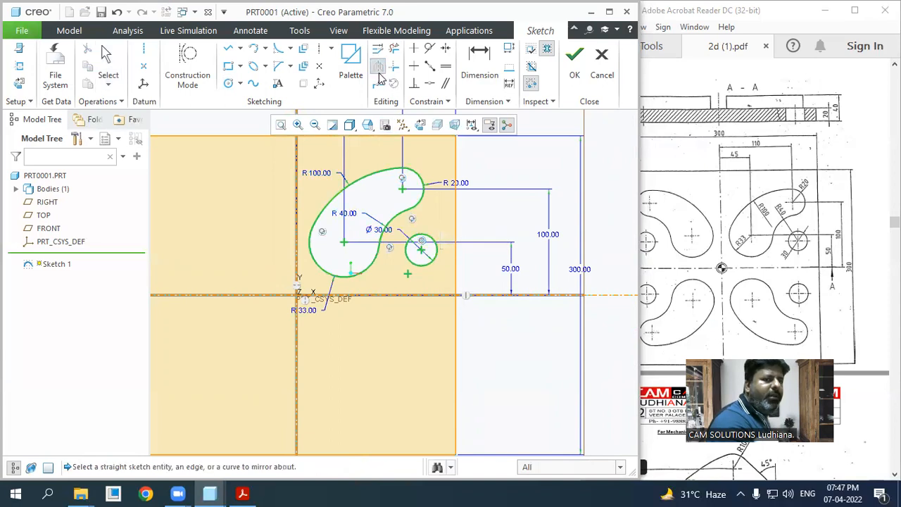
pyautogui.click(297, 183)
pyautogui.scroll(-3, 363, 219)
pyautogui.click(448, 312)
# - Mirror both upper slots and holes about the horizontal centerline and finish the sketch
pyautogui.moveTo(224, 176)
pyautogui.mouseDown()
pyautogui.moveTo(389, 269)
pyautogui.moveTo(419, 264)
pyautogui.mouseUp()
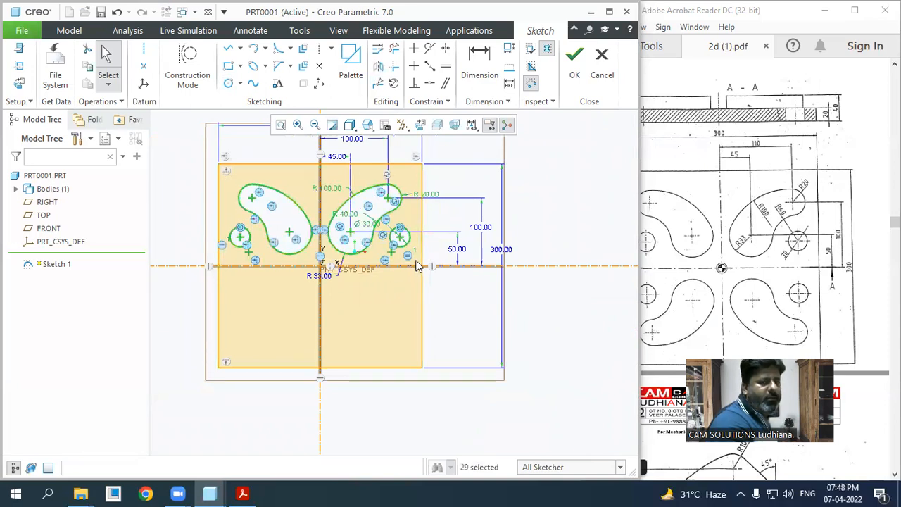
pyautogui.click(378, 68)
pyautogui.click(177, 266)
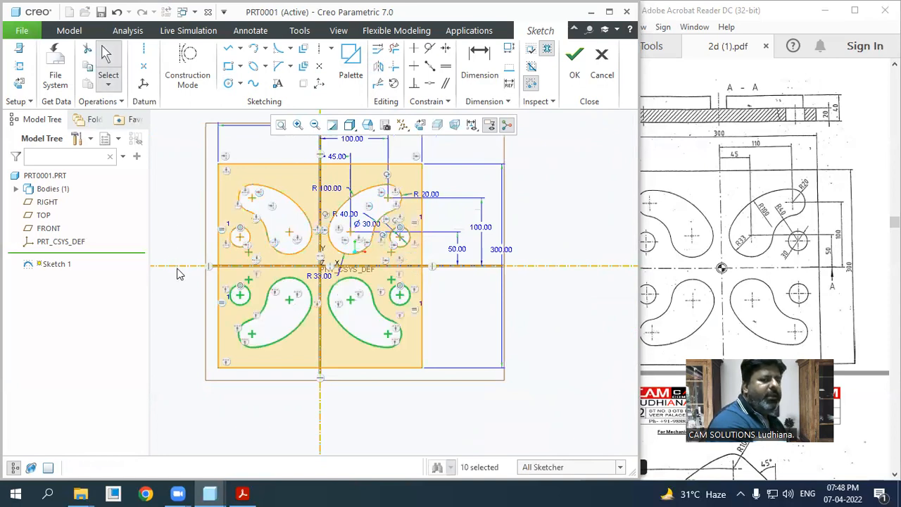
pyautogui.click(574, 83)
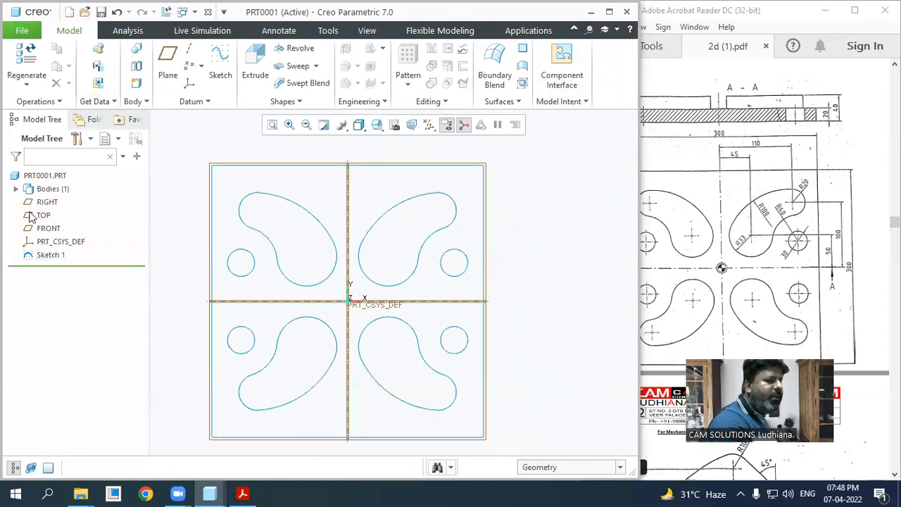
# - Reopen Sketch 1 for editing and turn off the constraints display, keeping the dimensions displayed
pyautogui.click(46, 256)
pyautogui.click(67, 177)
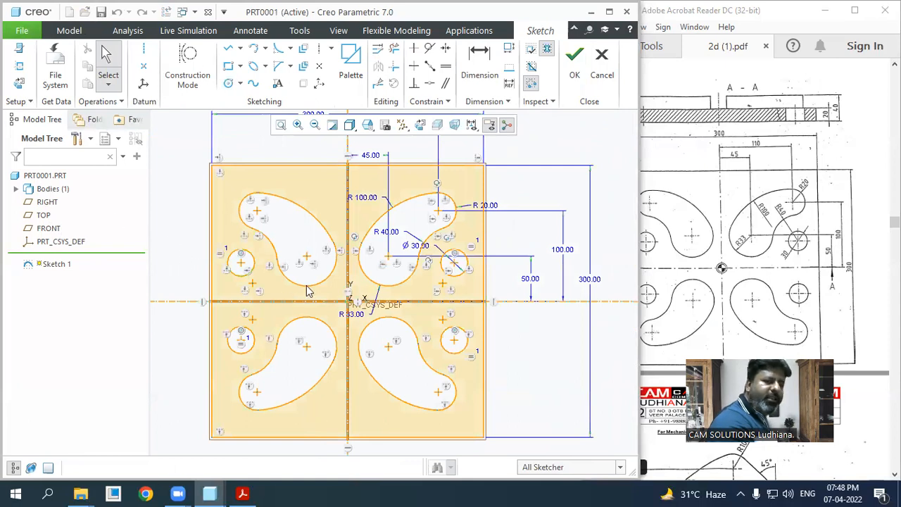
pyautogui.click(472, 125)
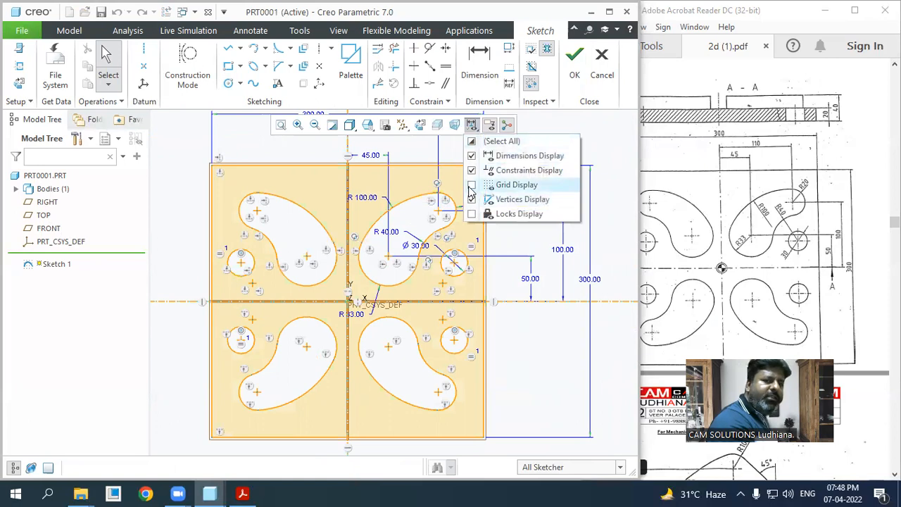
pyautogui.click(471, 171)
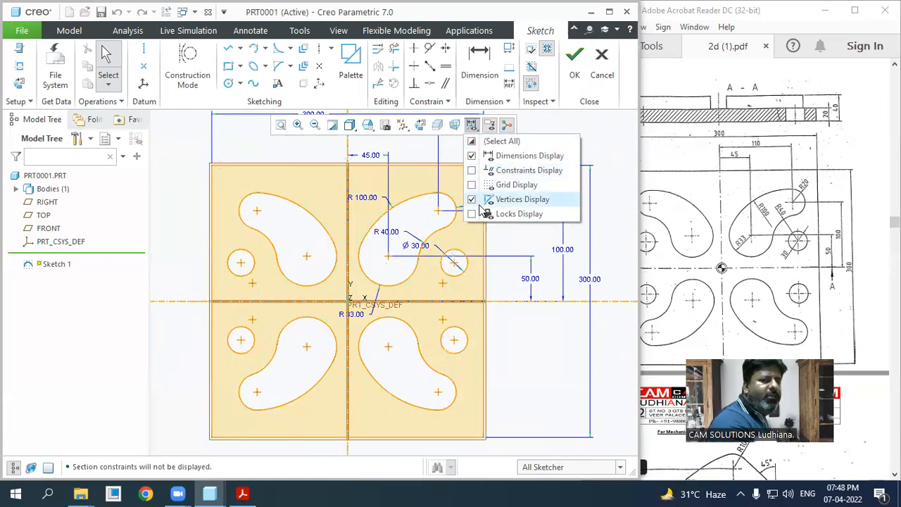
pyautogui.click(472, 156)
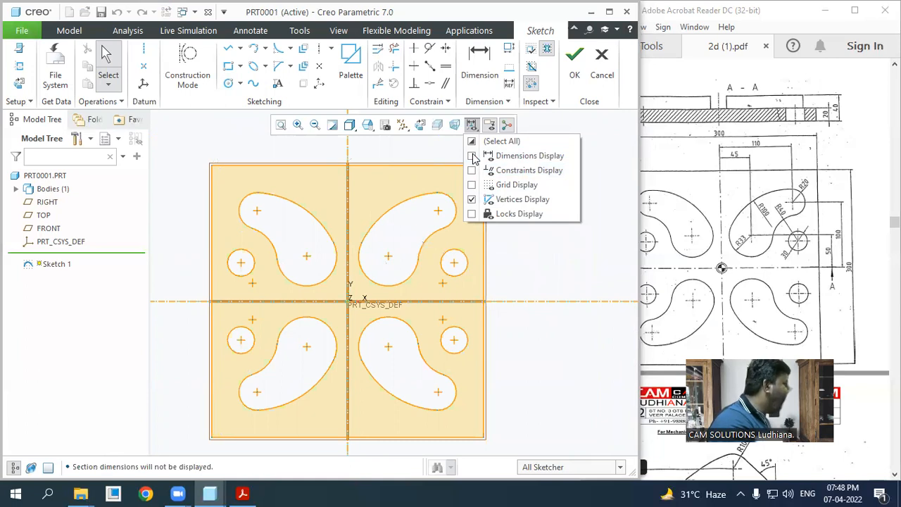
pyautogui.click(472, 157)
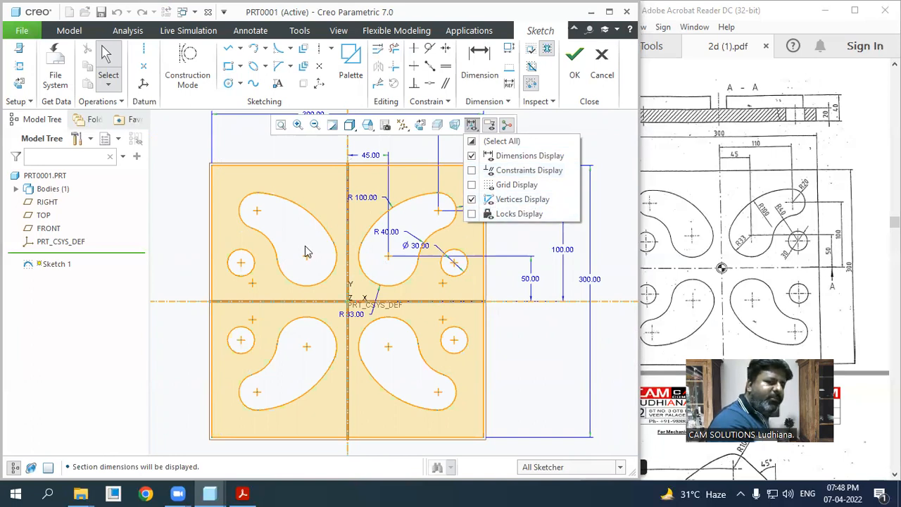
pyautogui.click(178, 250)
# - Examine the plate's upper-left corner, lower edge and mirrored slots and holes up close
pyautogui.scroll(-1, 187, 227)
pyautogui.scroll(6, 194, 192)
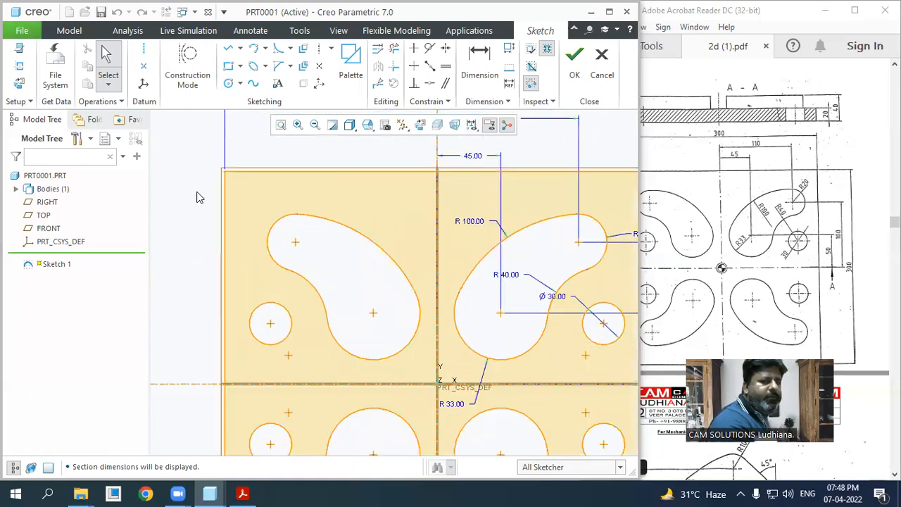
pyautogui.scroll(4, 211, 176)
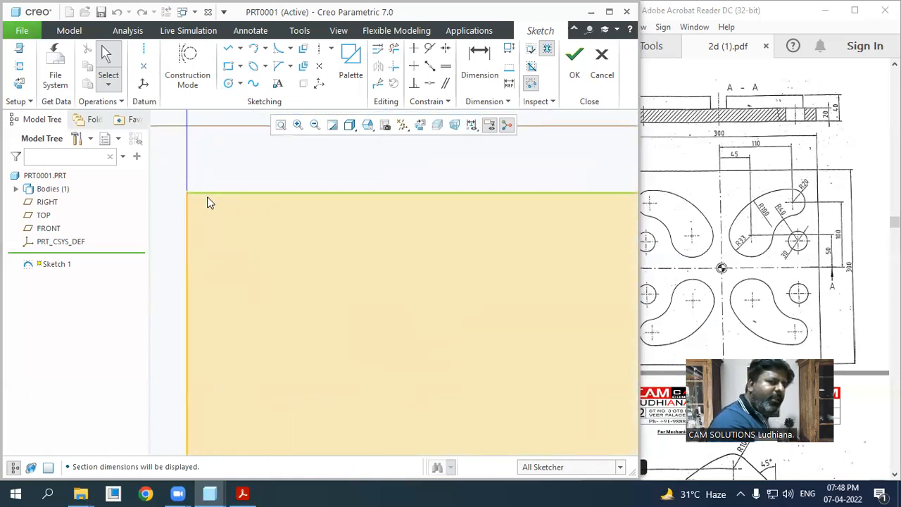
pyautogui.scroll(-4, 214, 184)
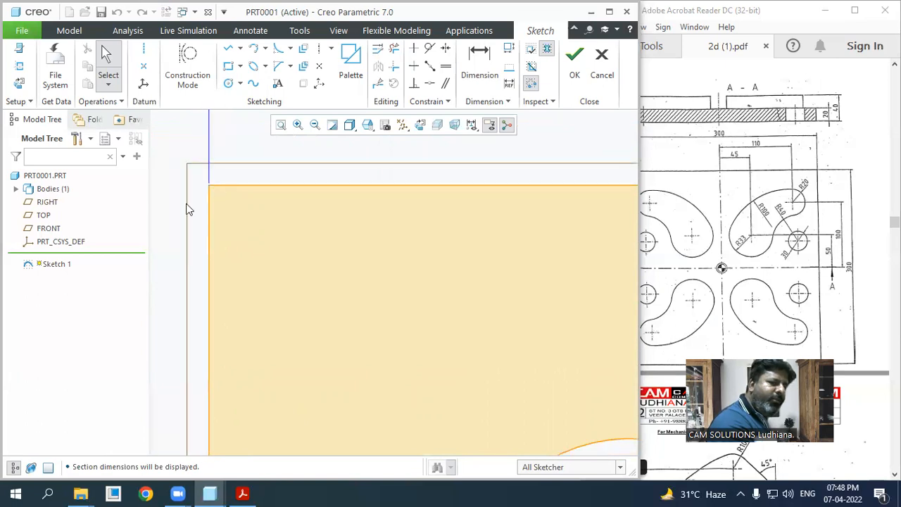
pyautogui.scroll(-5, 276, 211)
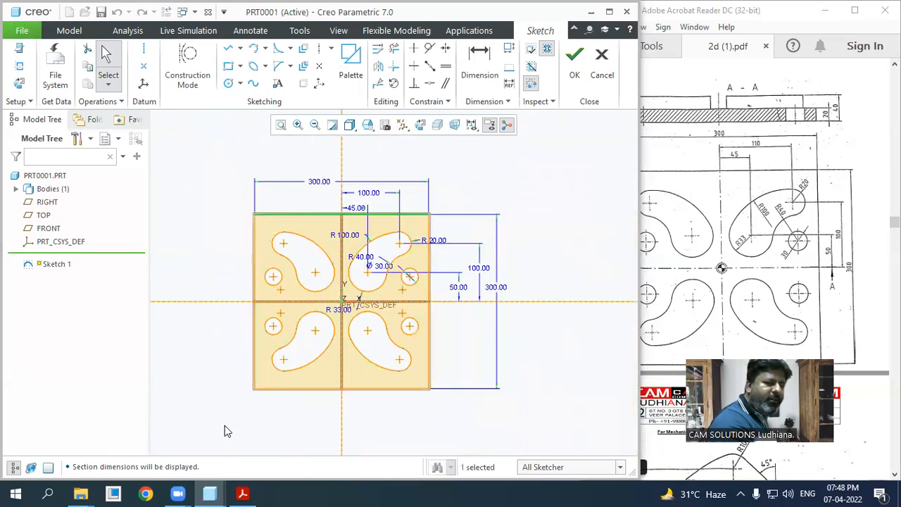
pyautogui.scroll(4, 286, 377)
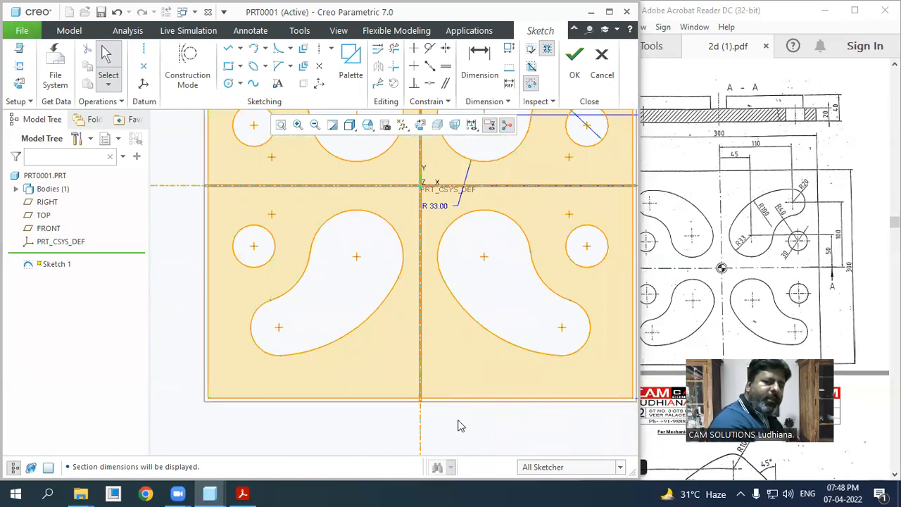
pyautogui.scroll(-3, 408, 416)
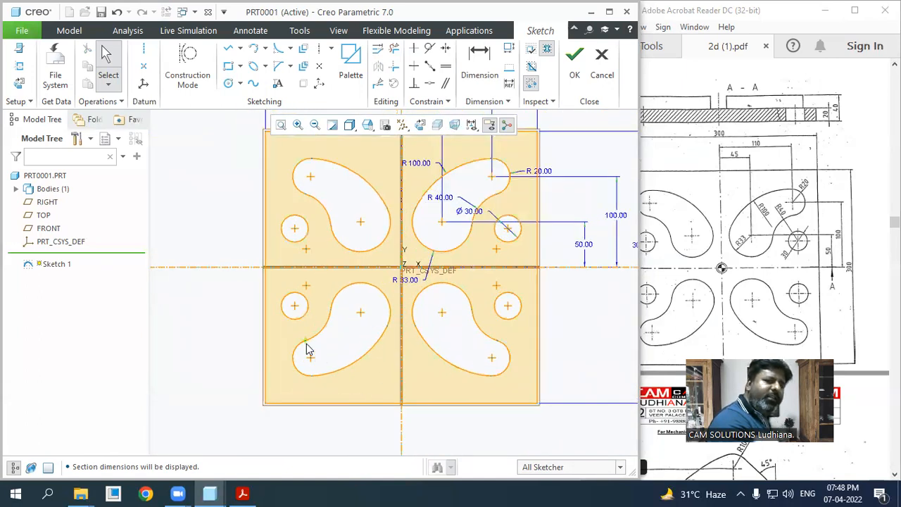
pyautogui.click(531, 86)
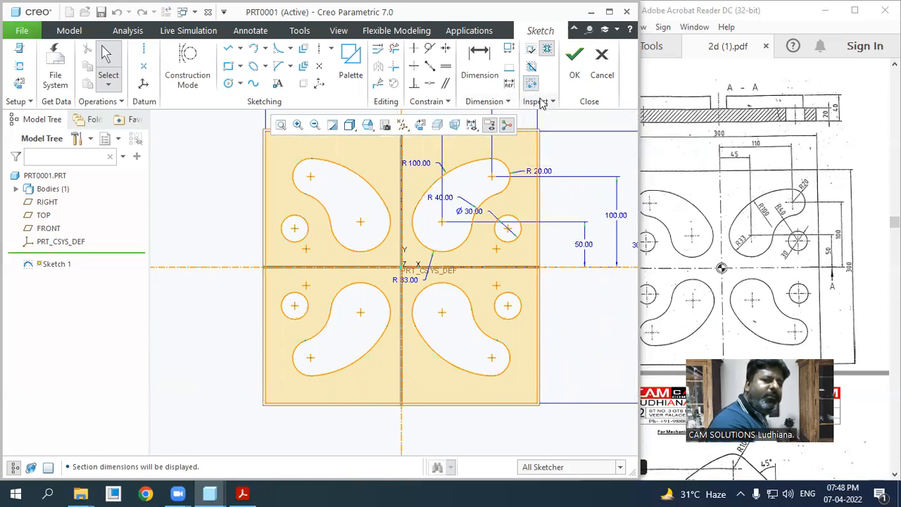
# - Turn the sketch's section vertices display off and back on
pyautogui.click(546, 102)
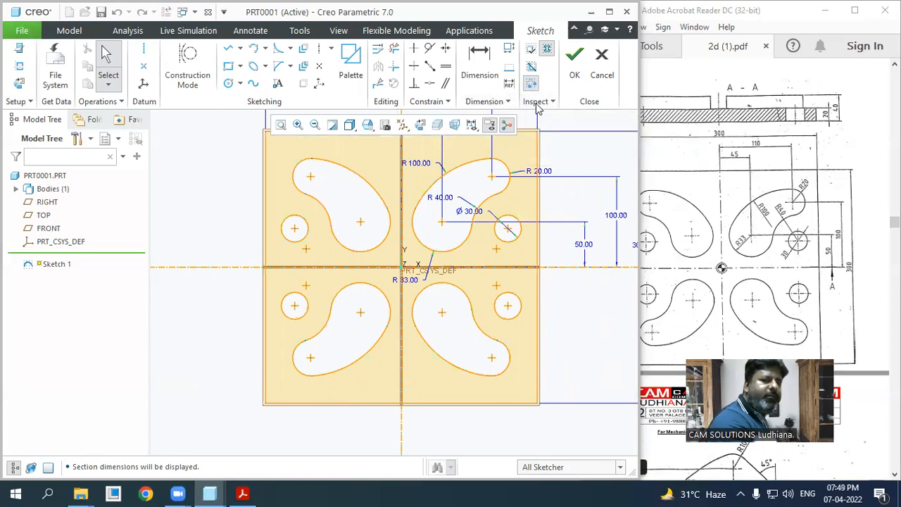
pyautogui.click(472, 124)
pyautogui.click(472, 199)
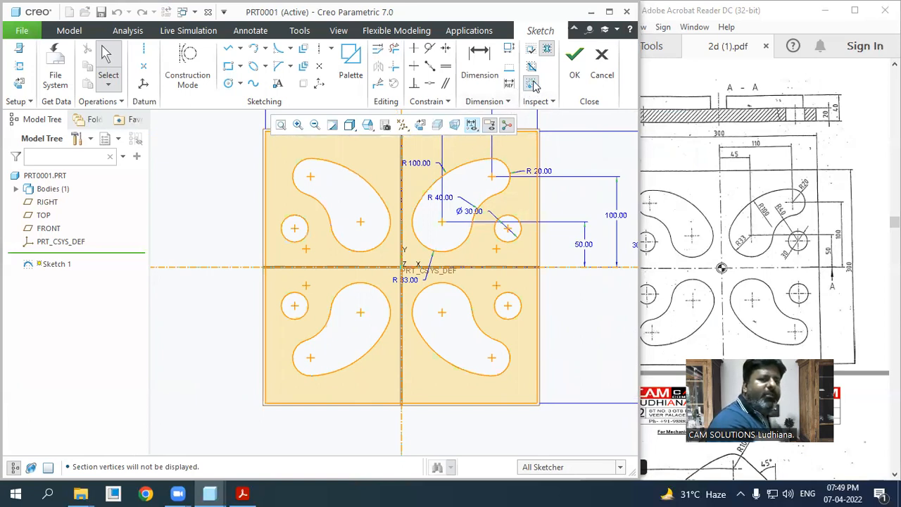
pyautogui.click(473, 125)
pyautogui.click(474, 199)
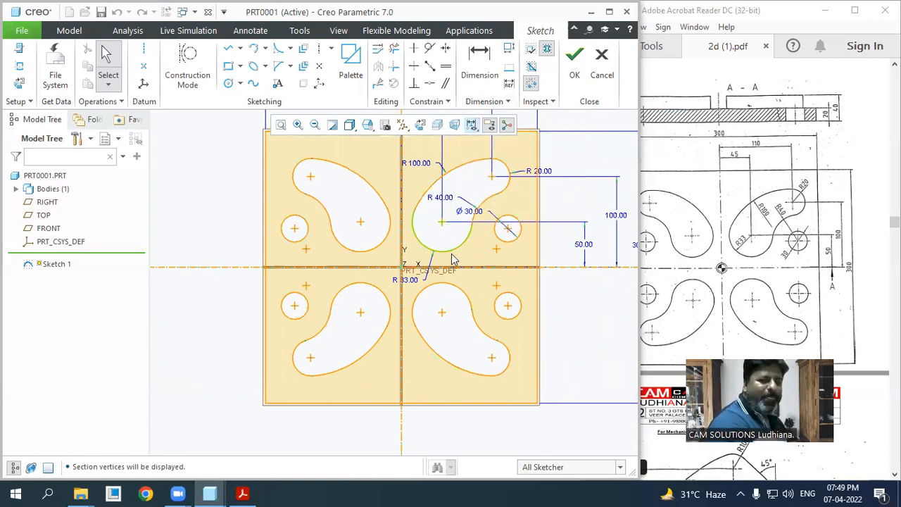
# - Move the R 33 dimension text to the left of its slot and finish the sketch
pyautogui.moveTo(409, 278); pyautogui.dragTo(387, 256)
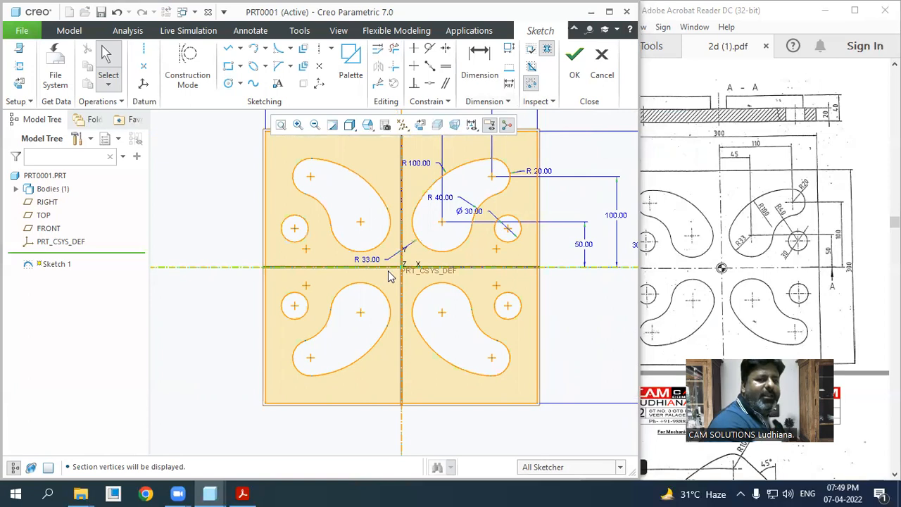
pyautogui.scroll(3, 387, 274)
pyautogui.scroll(-2, 627, 186)
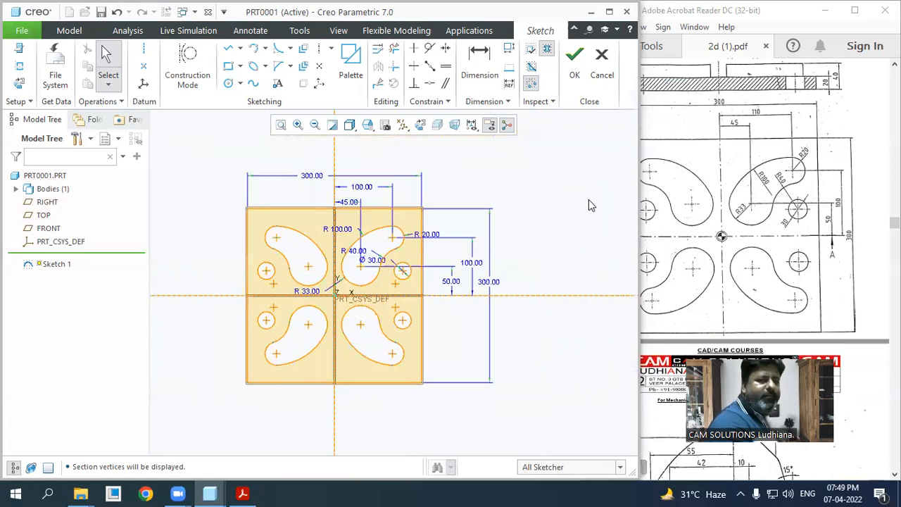
pyautogui.click(575, 64)
pyautogui.moveTo(536, 188)
pyautogui.mouseDown(button='middle')
pyautogui.moveTo(525, 165)
pyautogui.moveTo(545, 179)
pyautogui.moveTo(529, 149)
pyautogui.moveTo(544, 164)
pyautogui.mouseUp(button='middle')
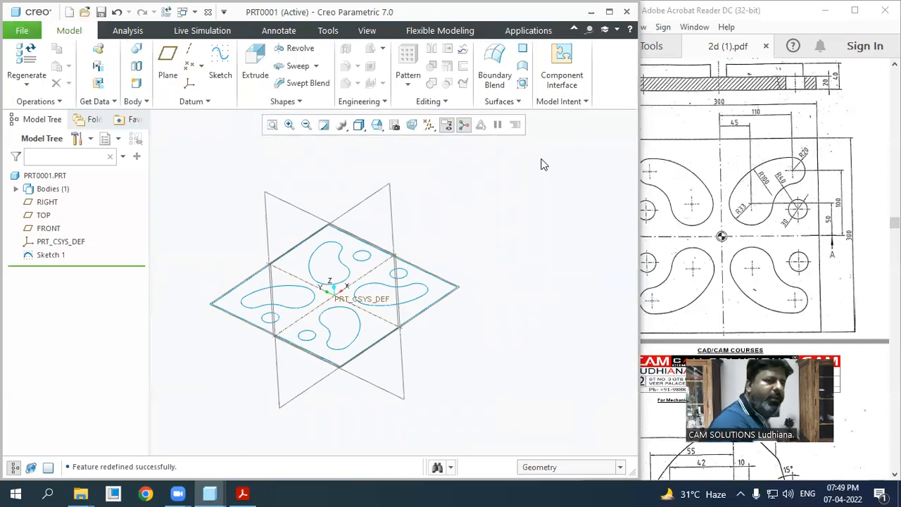
# - Reopen Sketch 1 for editing and orient it parallel to the screen in 2D
pyautogui.click(51, 255)
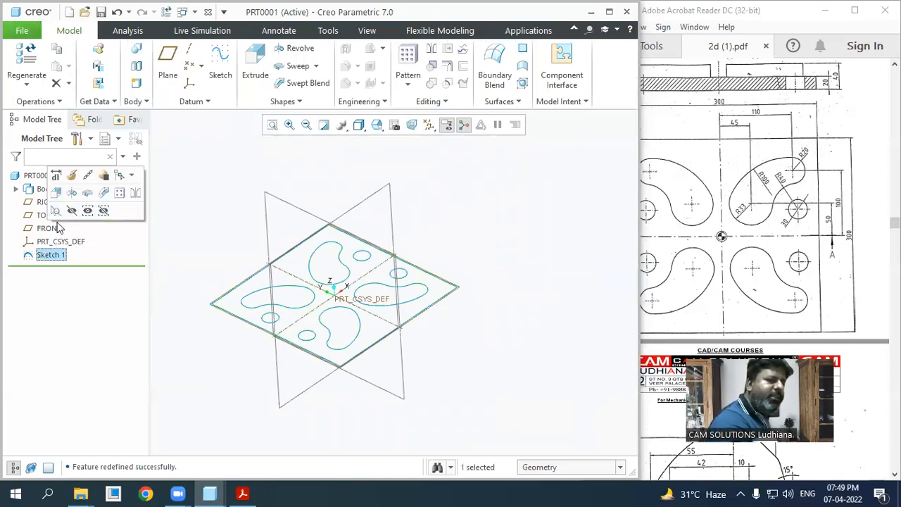
pyautogui.click(68, 180)
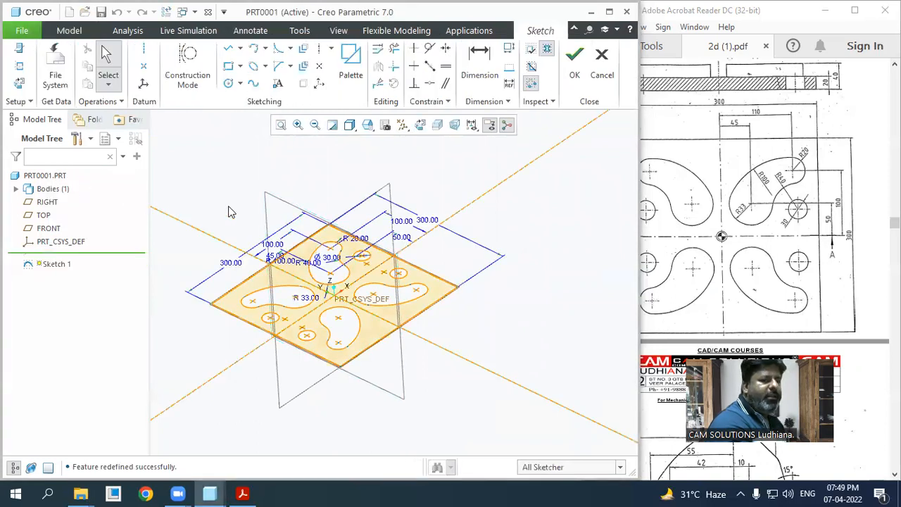
pyautogui.click(419, 128)
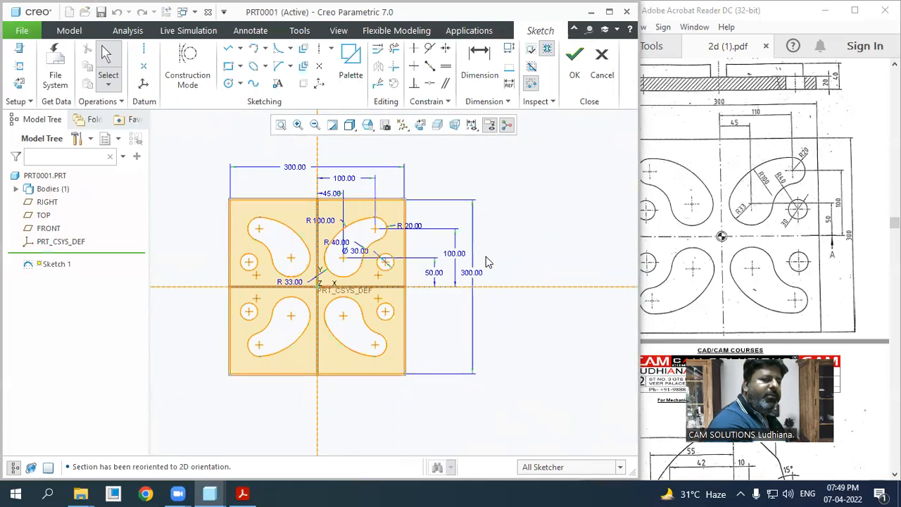
# - Try an overall plate width of 400 and restore the width to 300
pyautogui.doubleClick(296, 172)
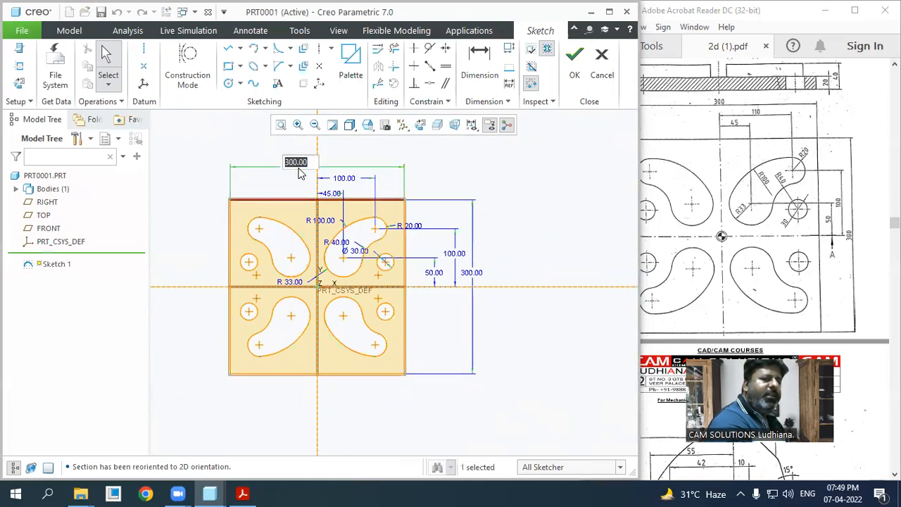
pyautogui.write('400')
pyautogui.press('Return')
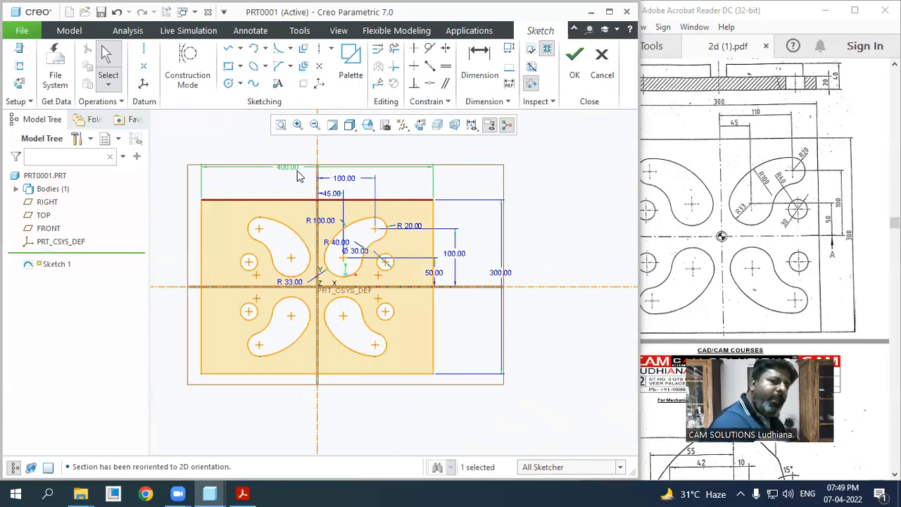
pyautogui.doubleClick(297, 170)
pyautogui.write('3')
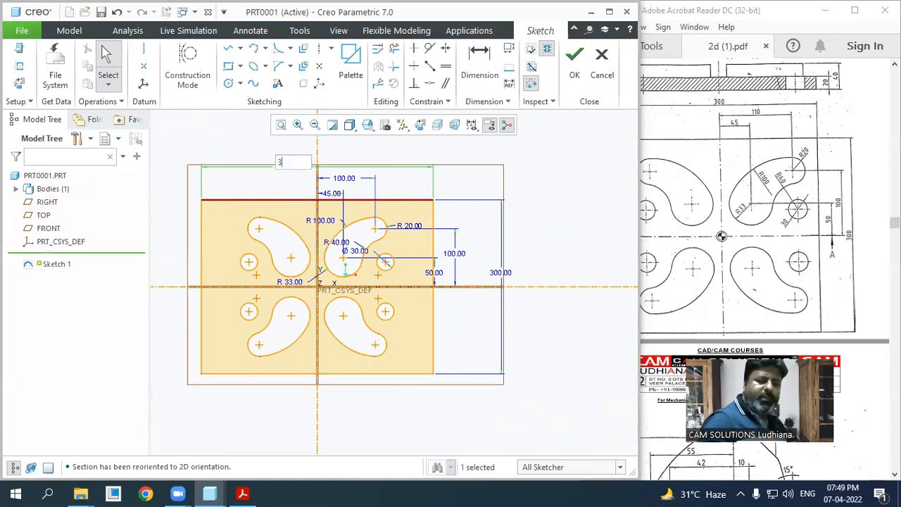
pyautogui.write('00')
pyautogui.press('Return')
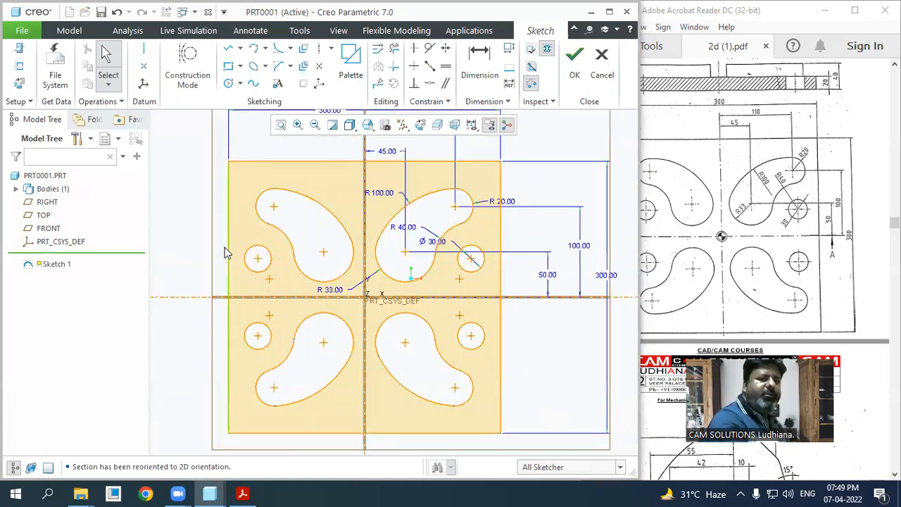
# - Compare the sketched plate's slots, holes and dimensions with the plate drawing in 2d (1).pdf
pyautogui.scroll(-1, 451, 324)
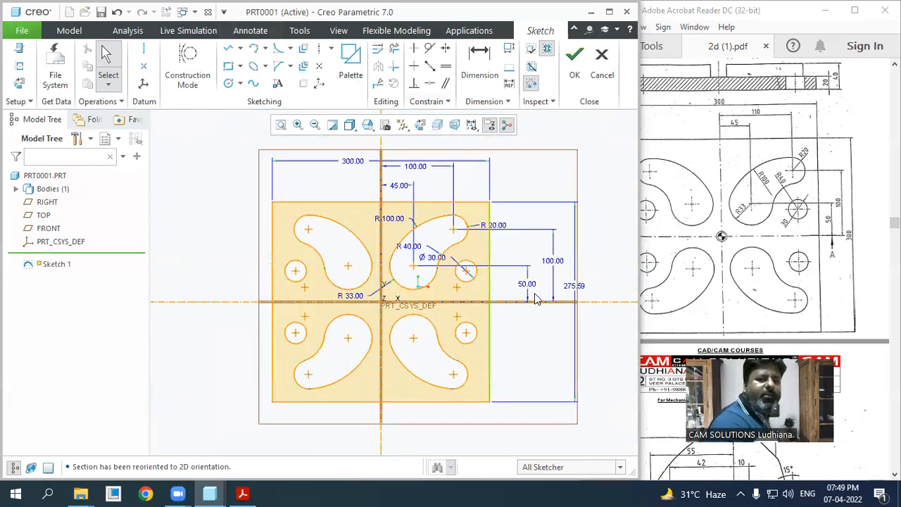
pyautogui.click(714, 253)
pyautogui.scroll(2, 719, 255)
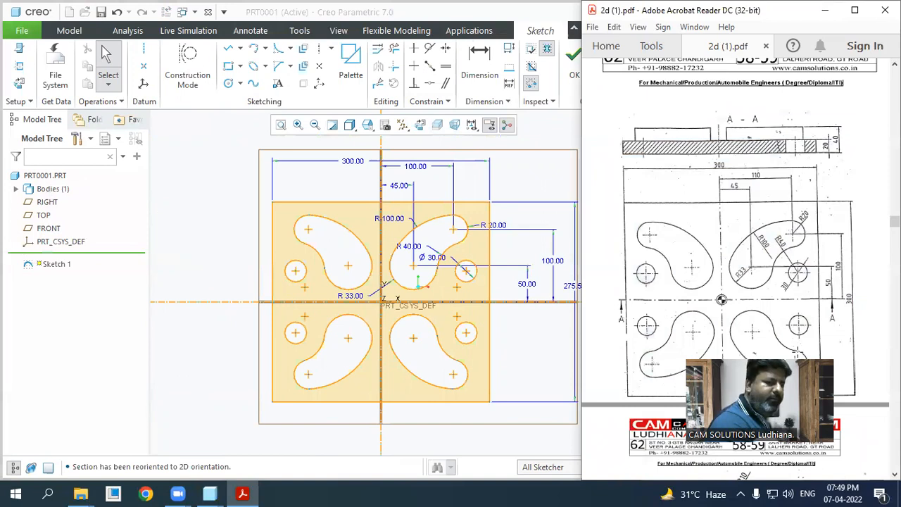
pyautogui.click(199, 343)
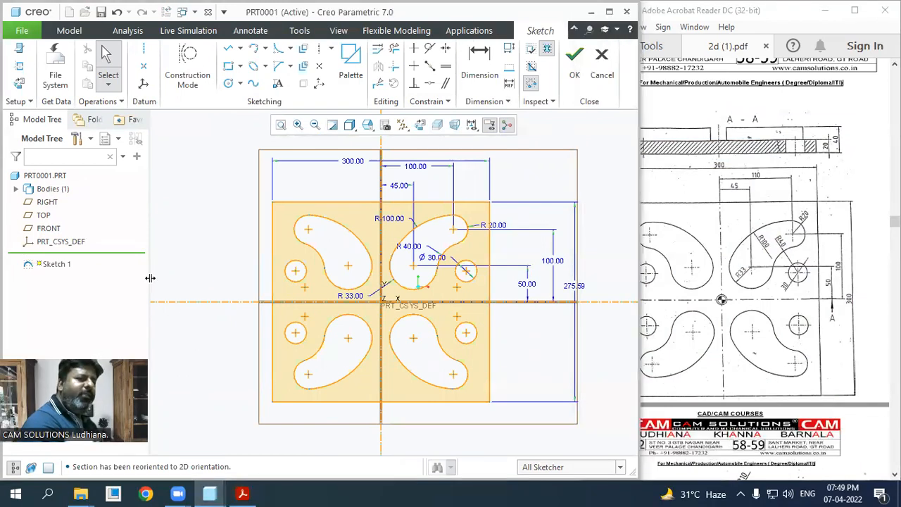
pyautogui.moveTo(154, 278)
pyautogui.mouseDown()
pyautogui.moveTo(191, 278)
pyautogui.moveTo(176, 279)
pyautogui.mouseUp()
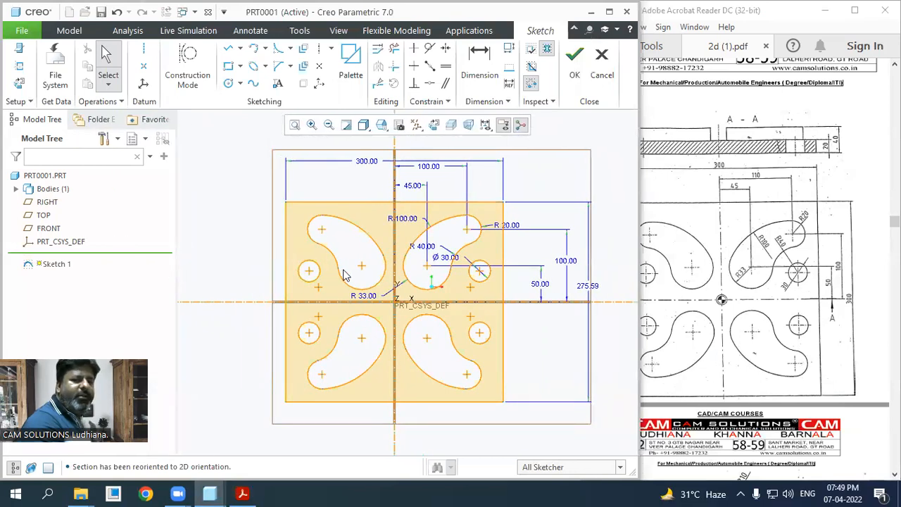
pyautogui.scroll(-1, 559, 237)
pyautogui.click(705, 228)
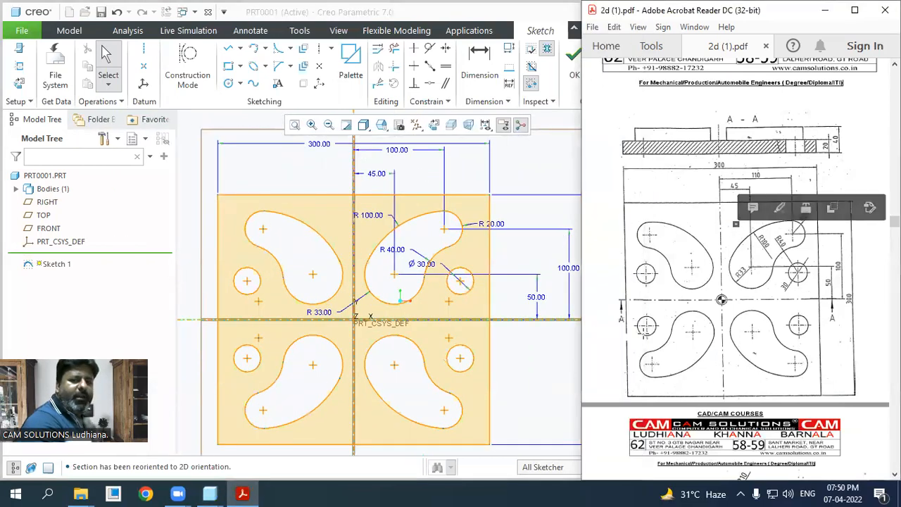
pyautogui.scroll(1, 591, 343)
pyautogui.click(517, 366)
pyautogui.scroll(-1, 313, 282)
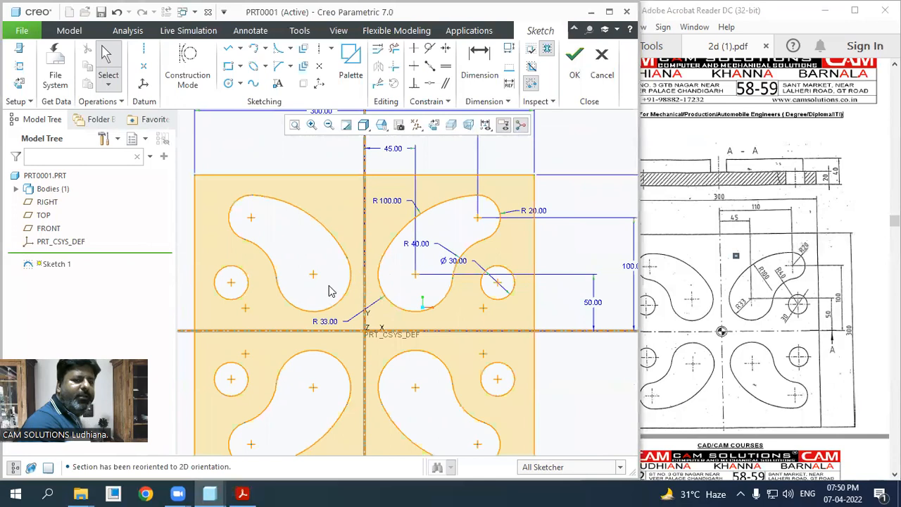
pyautogui.scroll(2, 332, 290)
pyautogui.scroll(-2, 362, 342)
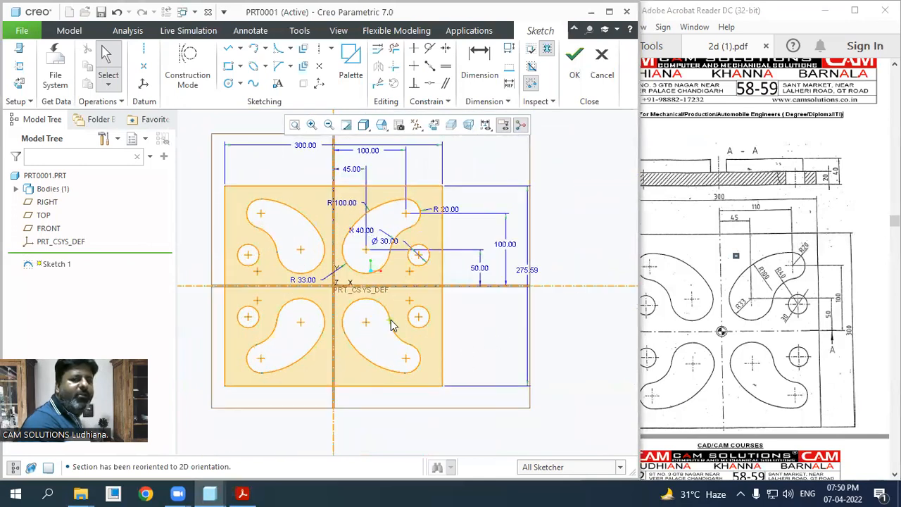
pyautogui.scroll(2, 380, 288)
pyautogui.scroll(-2, 257, 224)
pyautogui.click(772, 208)
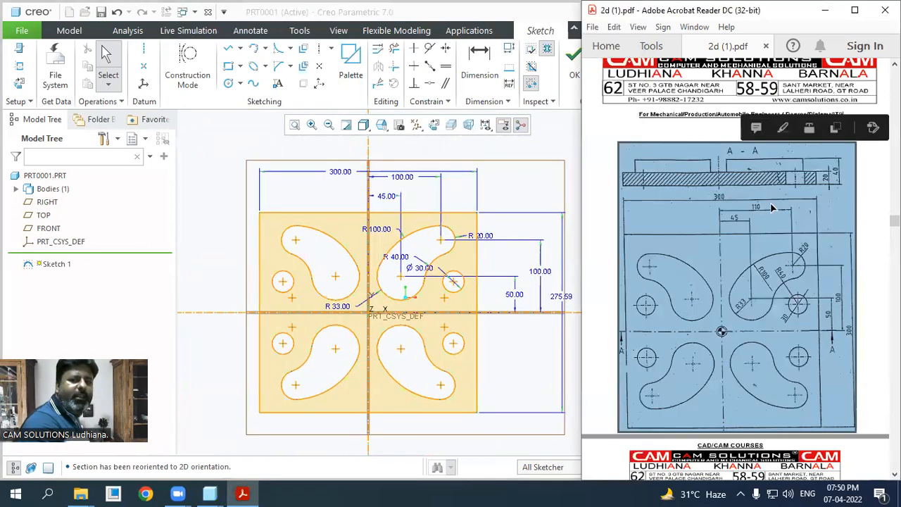
pyautogui.click(876, 283)
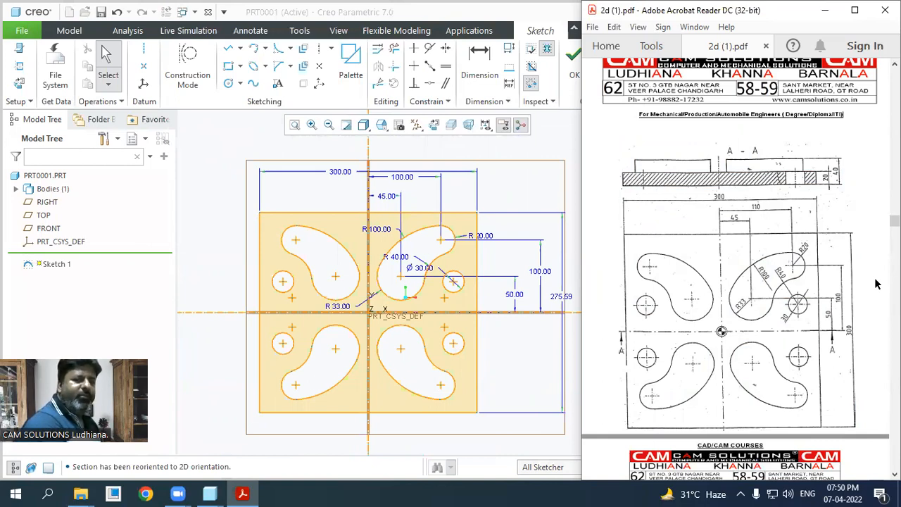
# - Set the plate's overall height to 300 and switch to the PDF drawing in Acrobat Reader
pyautogui.doubleClick(562, 299)
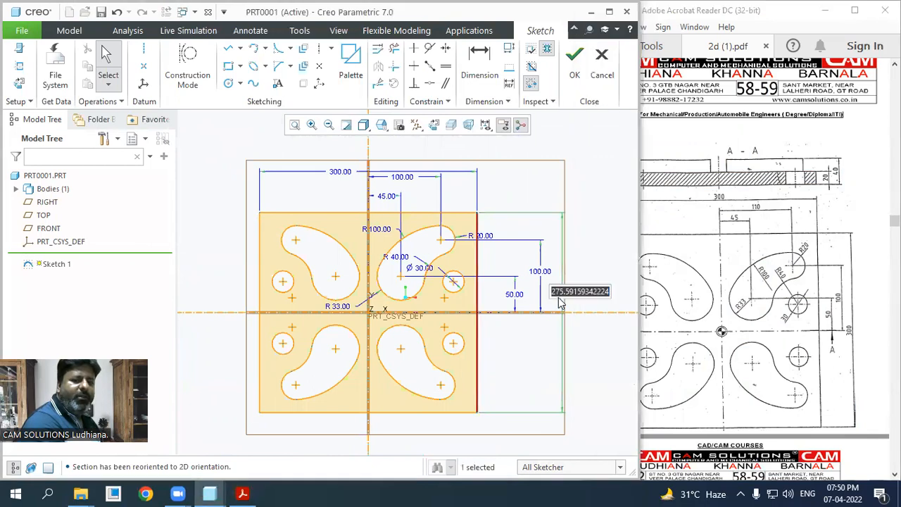
pyautogui.write('3')
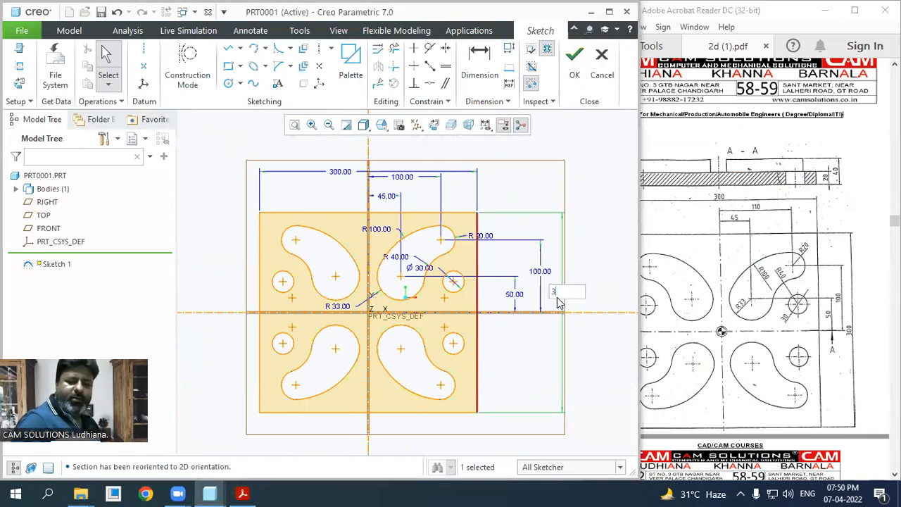
pyautogui.press('Return')
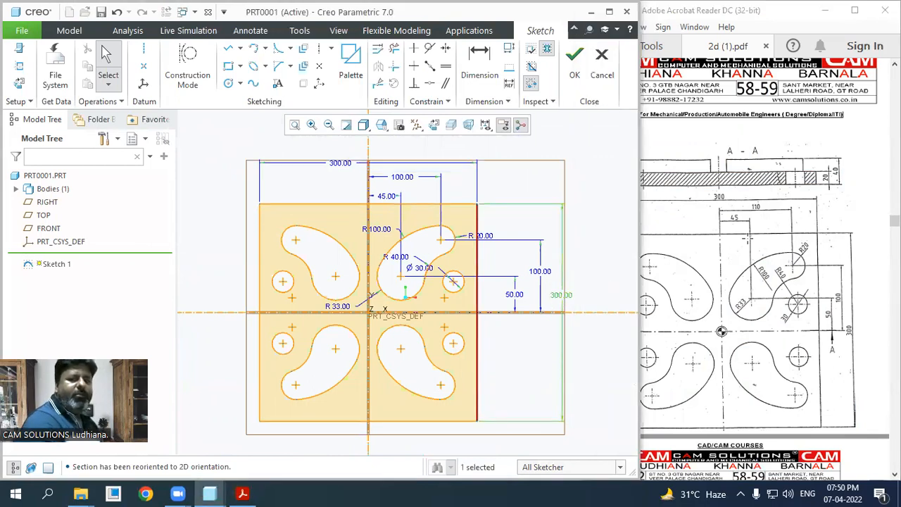
pyautogui.click(722, 332)
pyautogui.click(858, 214)
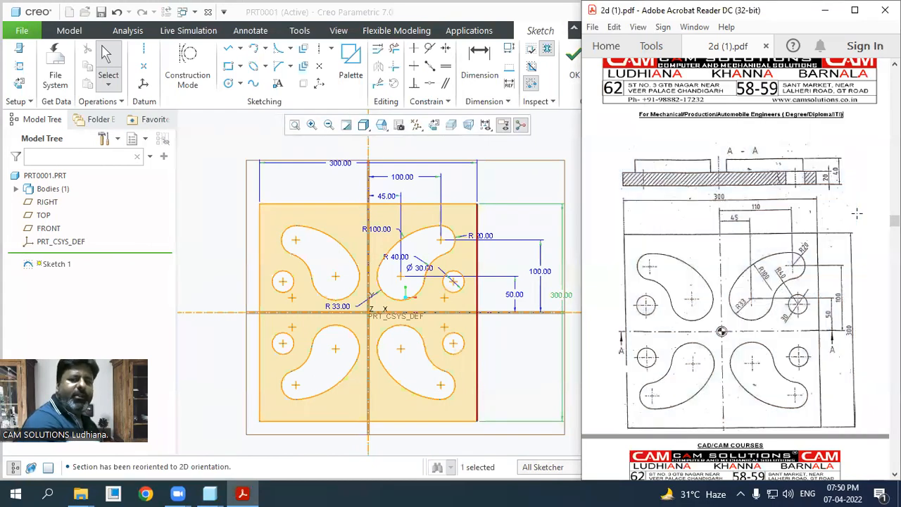